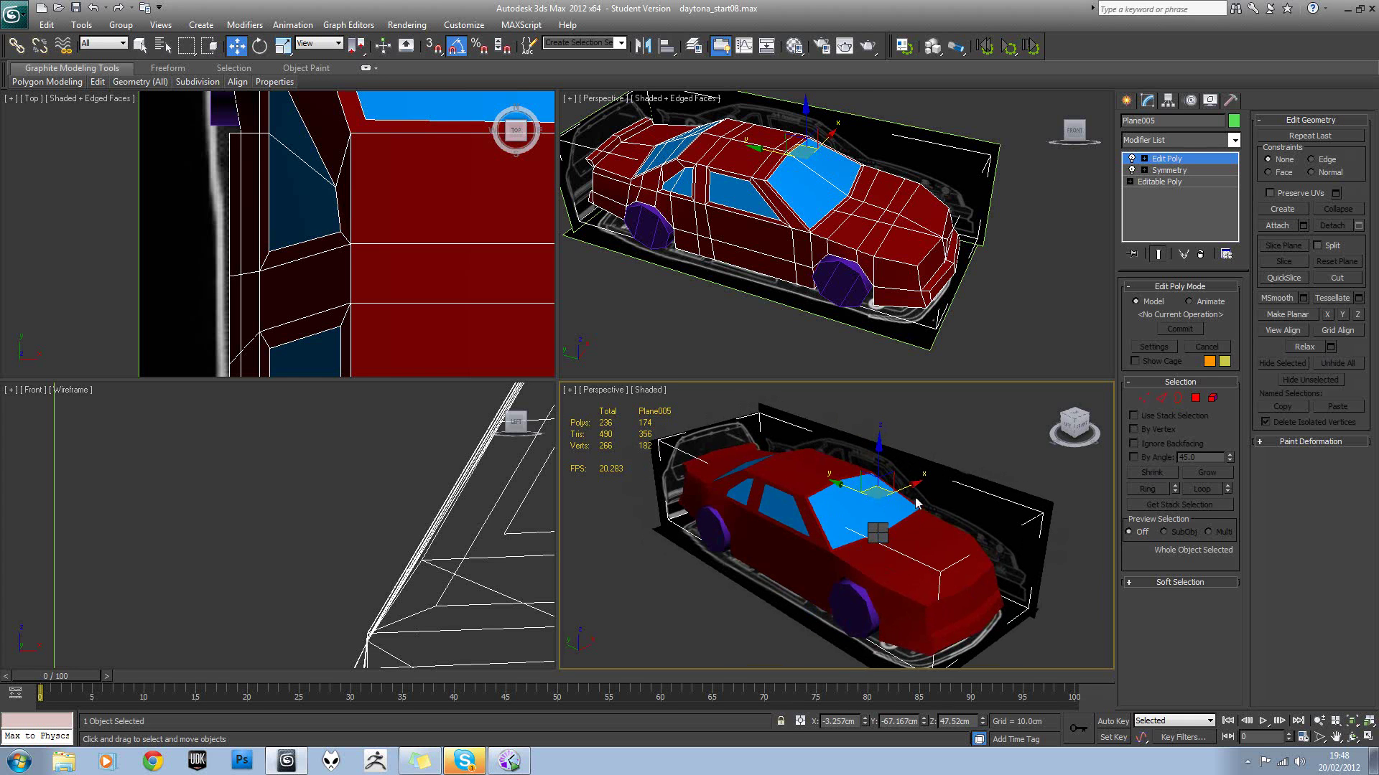
# Isolate the car body, add an Unwrap UVW modifier to it and open its UV editor.
pyautogui.hotkey('alt', 'q')
pyautogui.moveTo(923, 490)
pyautogui.keyDown('alt'); pyautogui.mouseDown(button='middle')
pyautogui.moveTo(984, 430)
pyautogui.moveTo(983, 402)
pyautogui.moveTo(921, 488)
pyautogui.mouseUp(button='middle'); pyautogui.keyUp('alt')
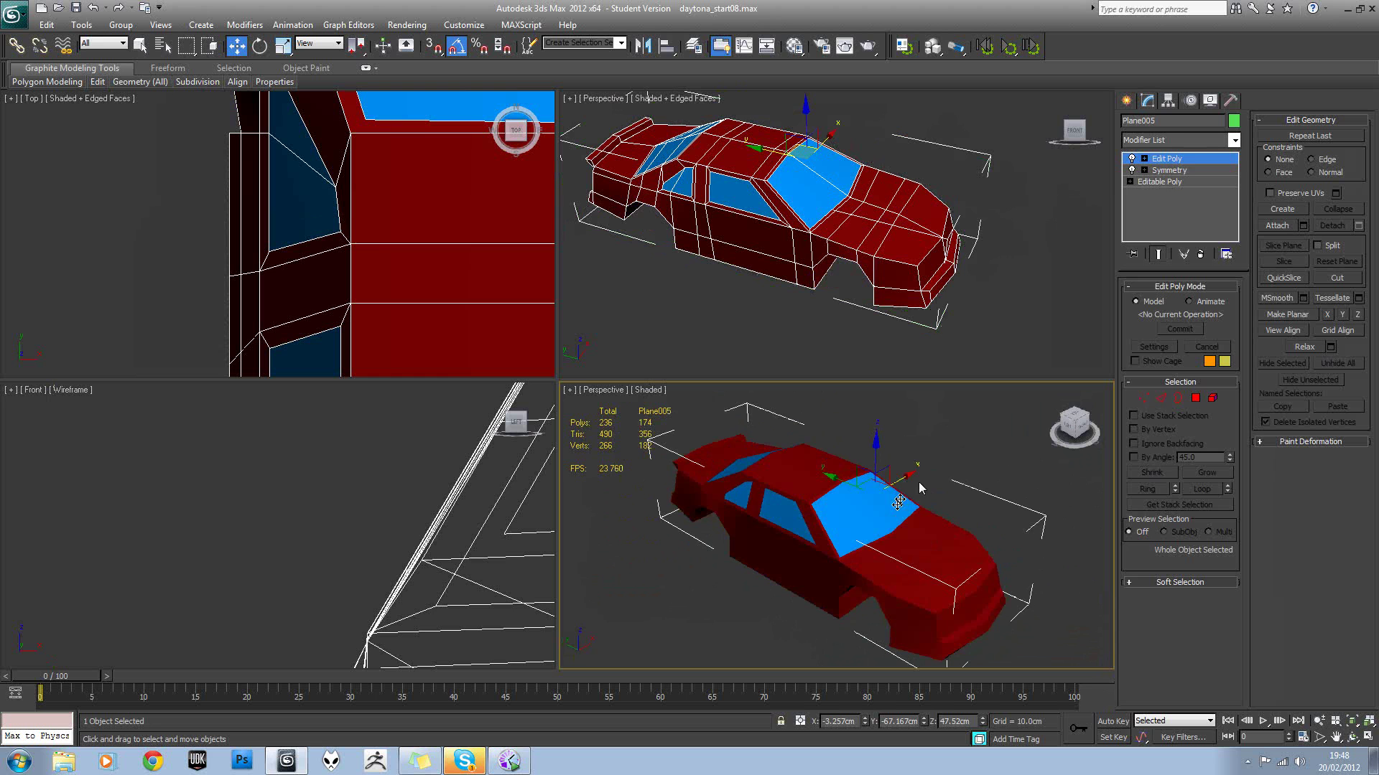
pyautogui.click(1235, 140)
pyautogui.scroll(-10, 1178, 431)
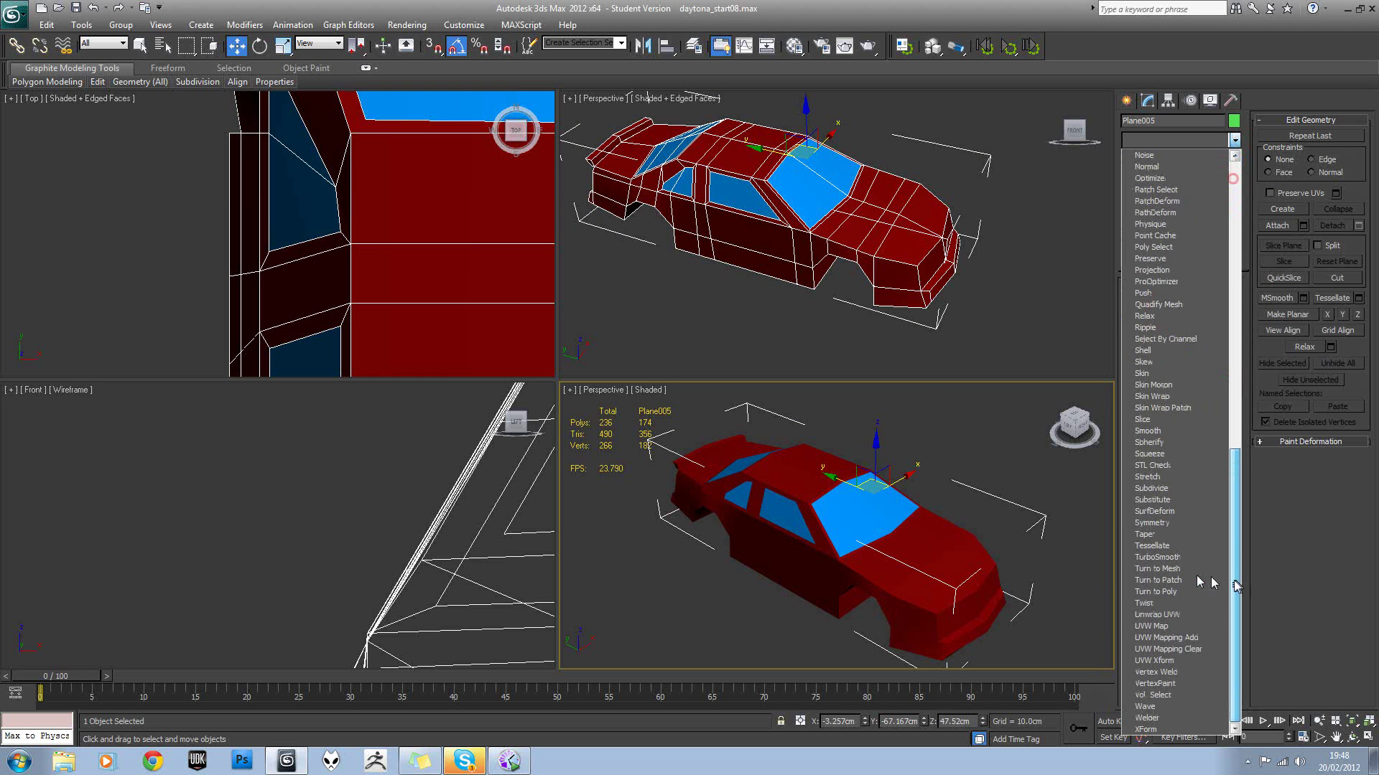
pyautogui.click(1187, 615)
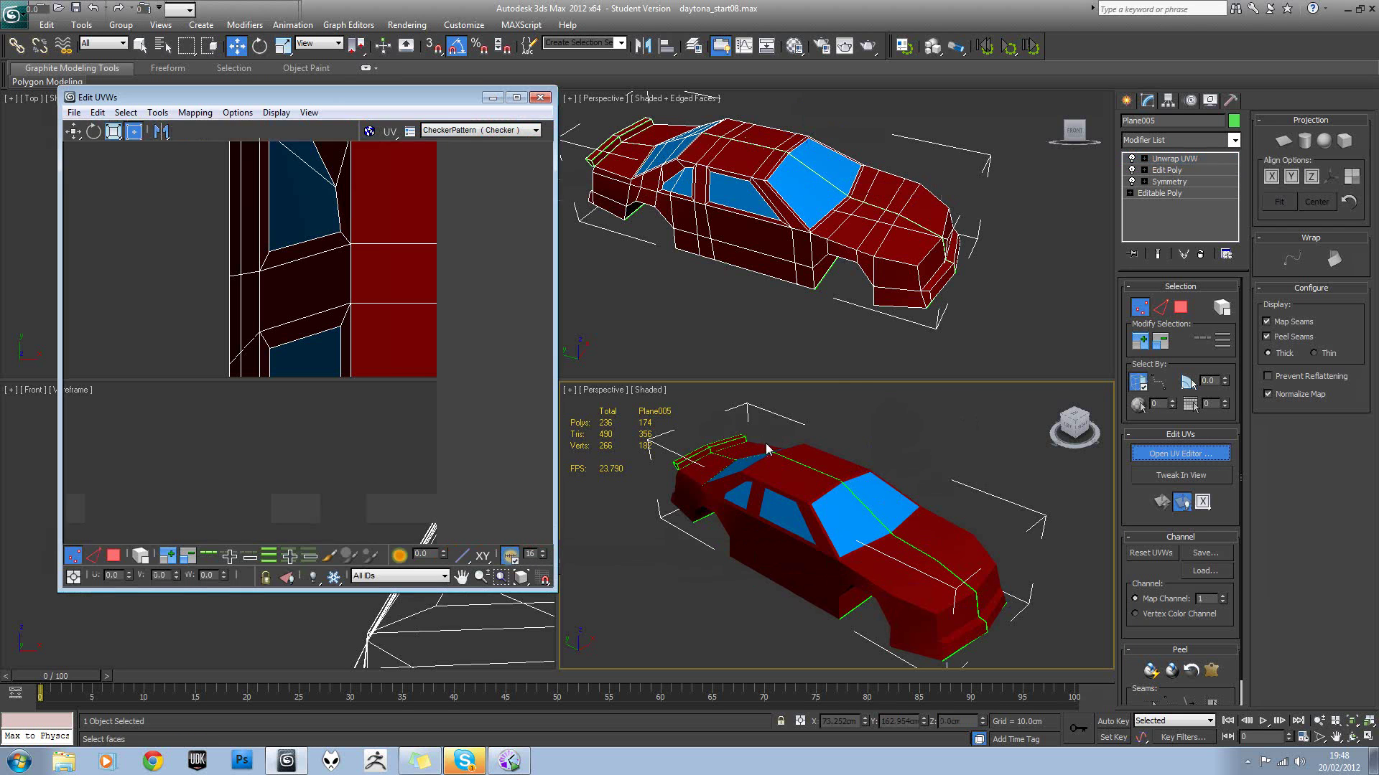
# Examine the default UV layout and the car body's seams and panels from both sides and the front.
pyautogui.scroll(-3, 252, 298)
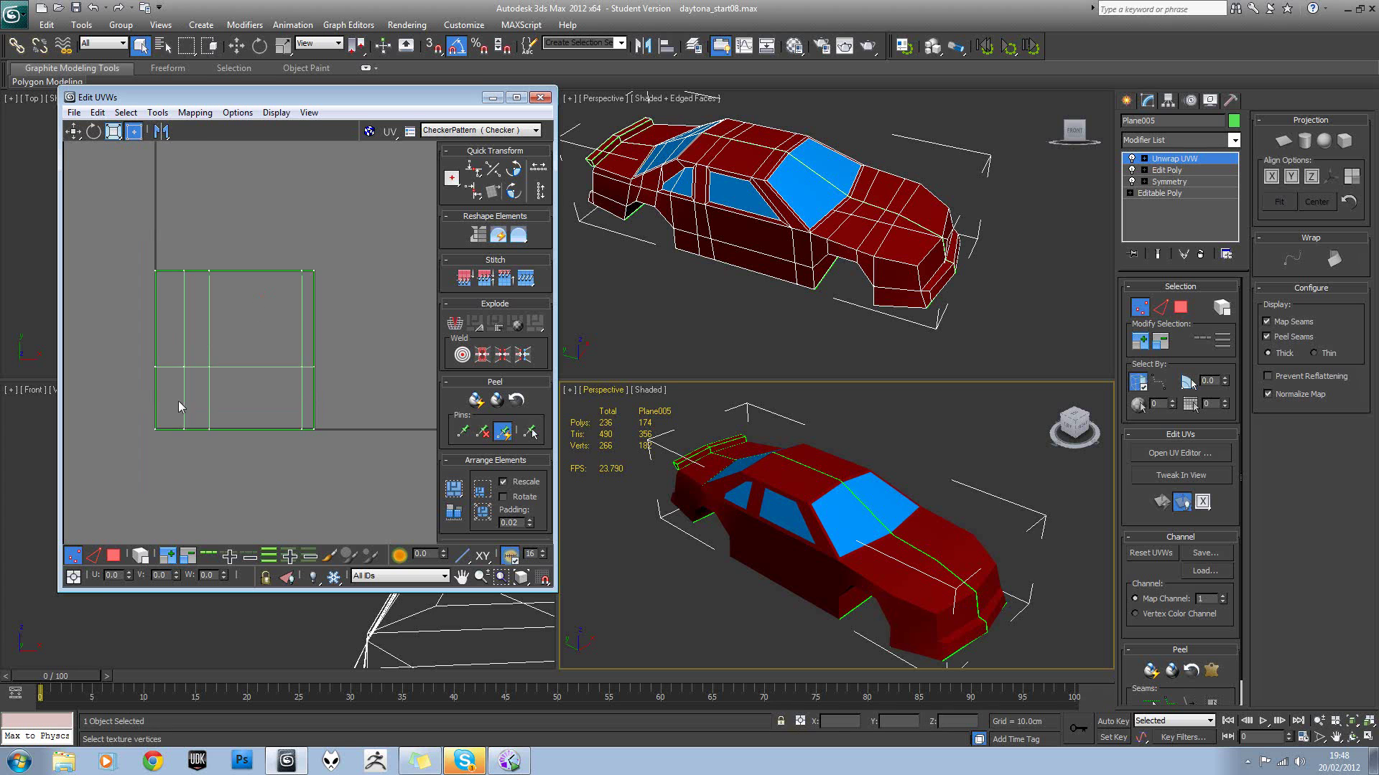
pyautogui.scroll(-7, 263, 334)
pyautogui.scroll(5, 251, 330)
pyautogui.moveTo(240, 325); pyautogui.dragTo(251, 290, button='middle')
pyautogui.keyDown('alt'); pyautogui.moveTo(727, 465); pyautogui.dragTo(782, 470, button='middle'); pyautogui.keyUp('alt')
pyautogui.moveTo(883, 494)
pyautogui.keyDown('alt'); pyautogui.mouseDown(button='middle')
pyautogui.moveTo(892, 476)
pyautogui.moveTo(870, 506)
pyautogui.mouseUp(button='middle'); pyautogui.keyUp('alt')
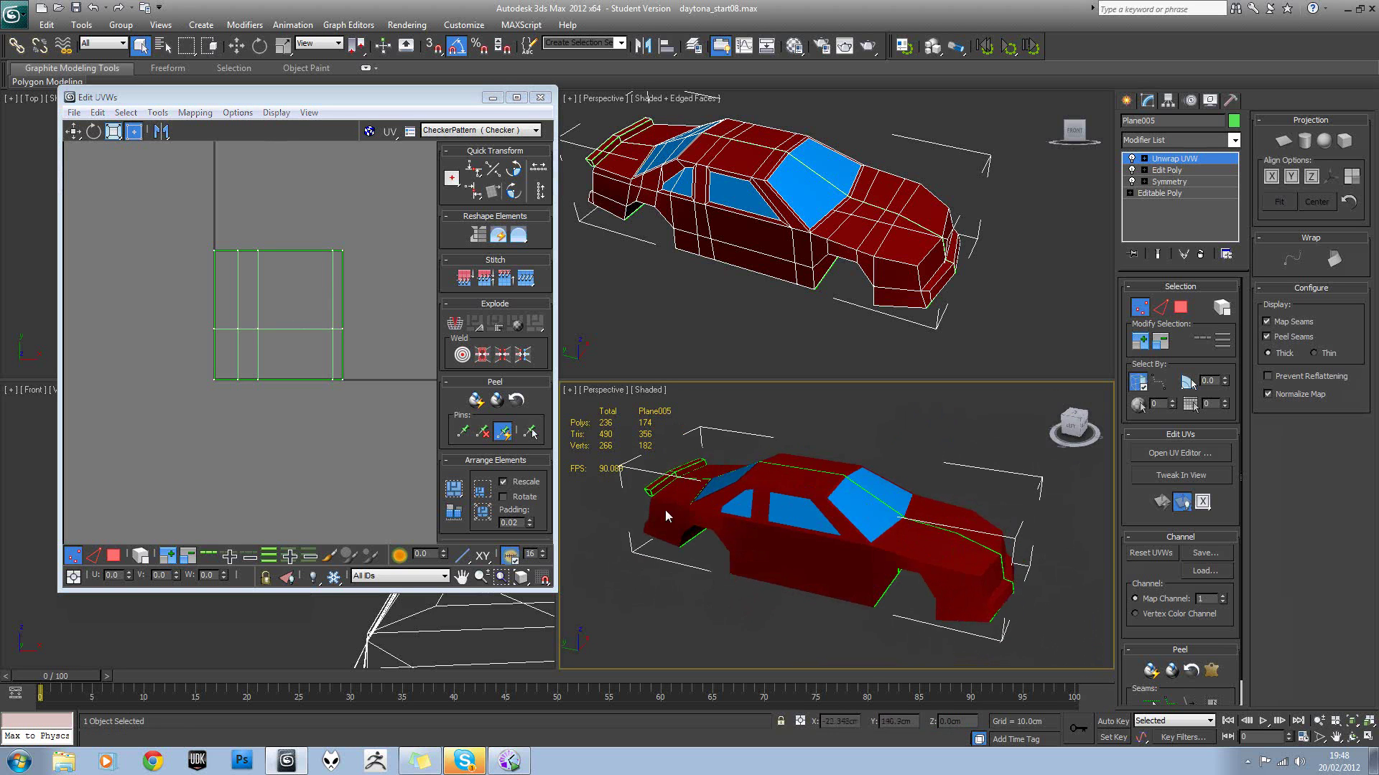
pyautogui.keyDown('alt'); pyautogui.moveTo(662, 511); pyautogui.dragTo(660, 507, button='middle'); pyautogui.keyUp('alt')
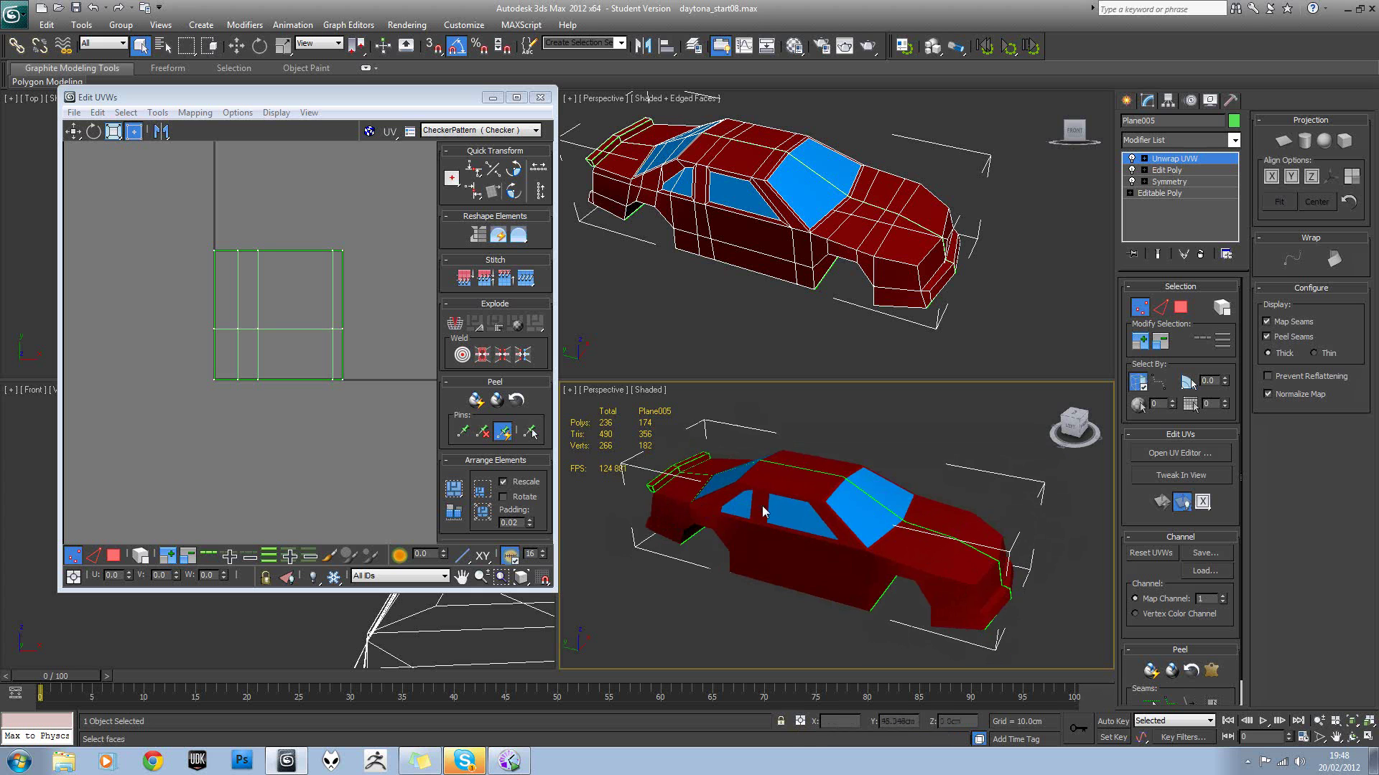
pyautogui.keyDown('alt'); pyautogui.moveTo(902, 572); pyautogui.dragTo(760, 572, button='middle'); pyautogui.keyUp('alt')
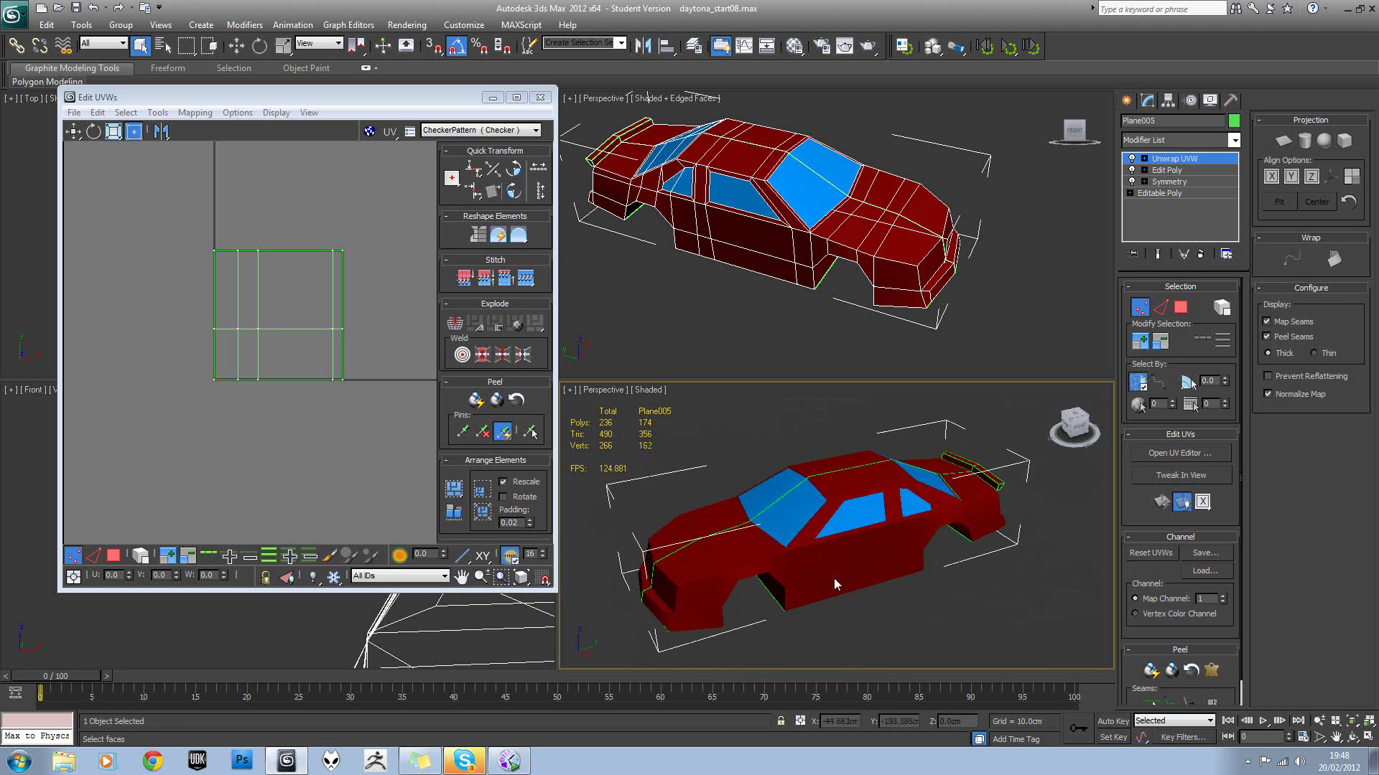
pyautogui.keyDown('alt'); pyautogui.moveTo(888, 571); pyautogui.dragTo(867, 452, button='middle'); pyautogui.keyUp('alt')
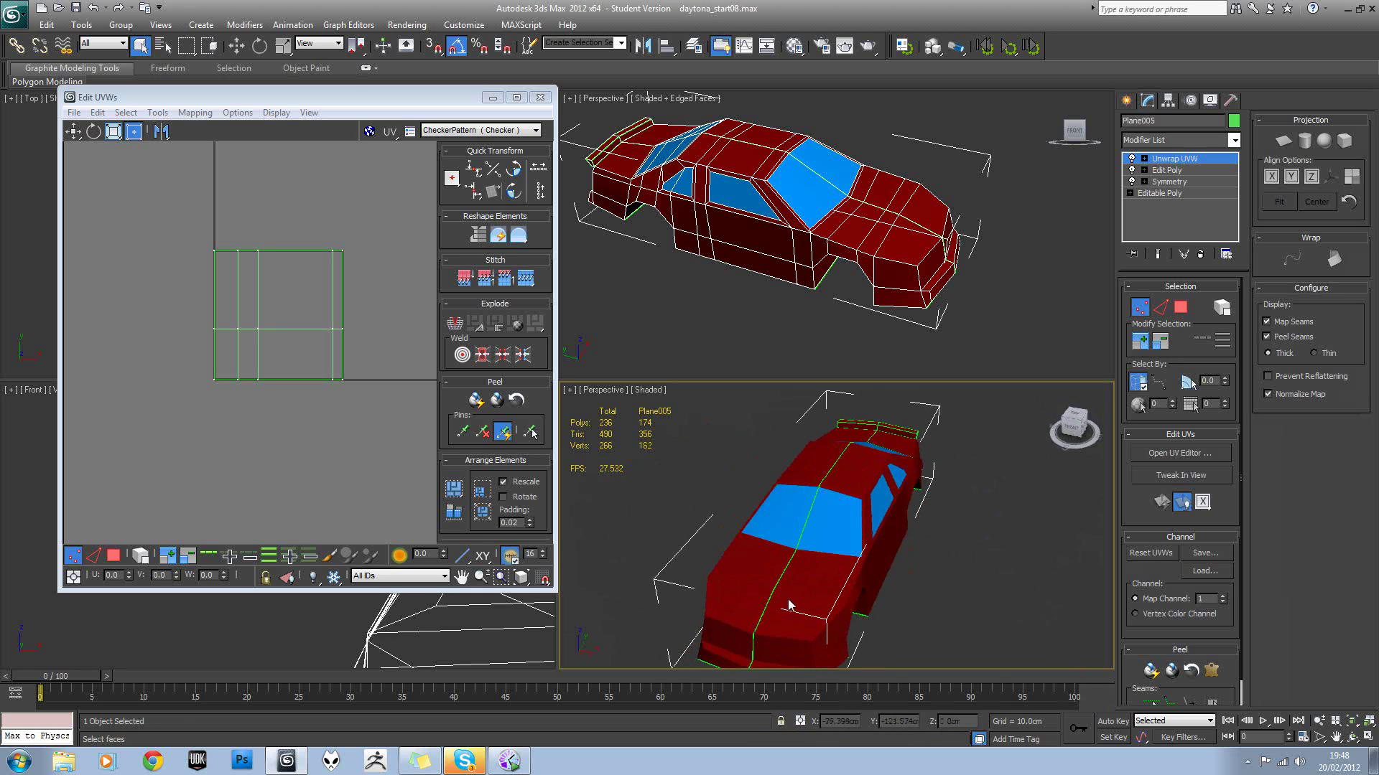
pyautogui.keyDown('alt'); pyautogui.moveTo(783, 574); pyautogui.dragTo(901, 529, button='middle'); pyautogui.keyUp('alt')
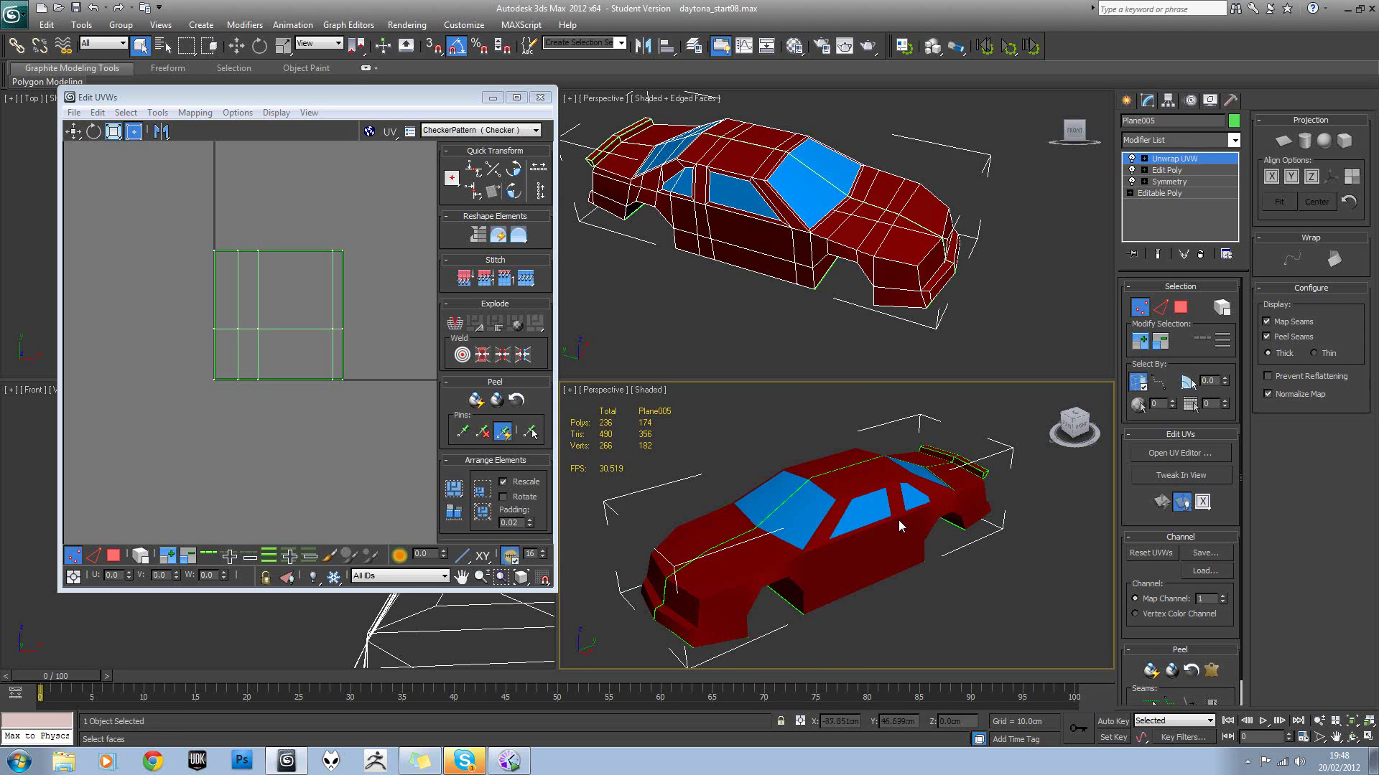
# In face mode with edged faces shown, select the car's left side, raising the planar angle threshold to about 16.7.
pyautogui.click(1180, 309)
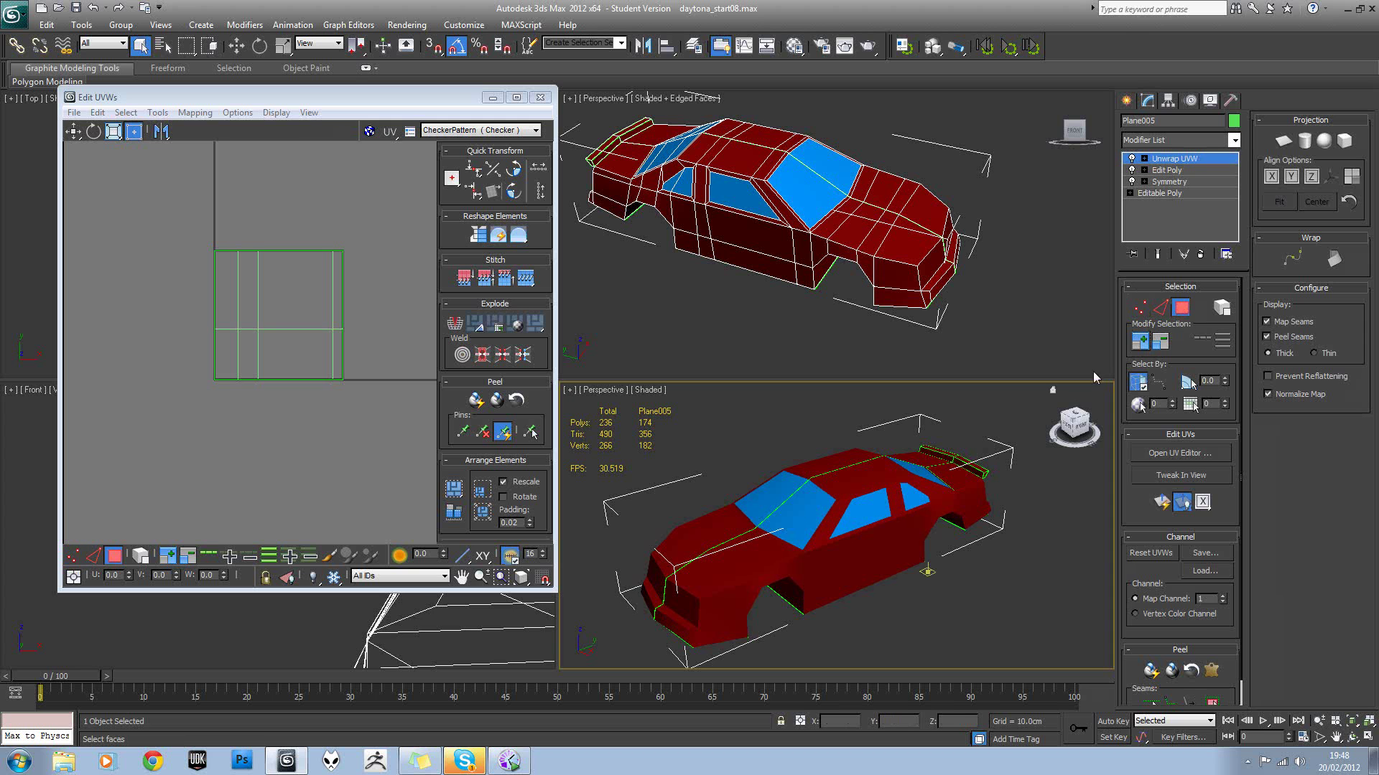
pyautogui.click(875, 562)
pyautogui.keyDown('alt'); pyautogui.moveTo(878, 560); pyautogui.dragTo(903, 519, button='middle'); pyautogui.keyUp('alt')
pyautogui.press('F4')
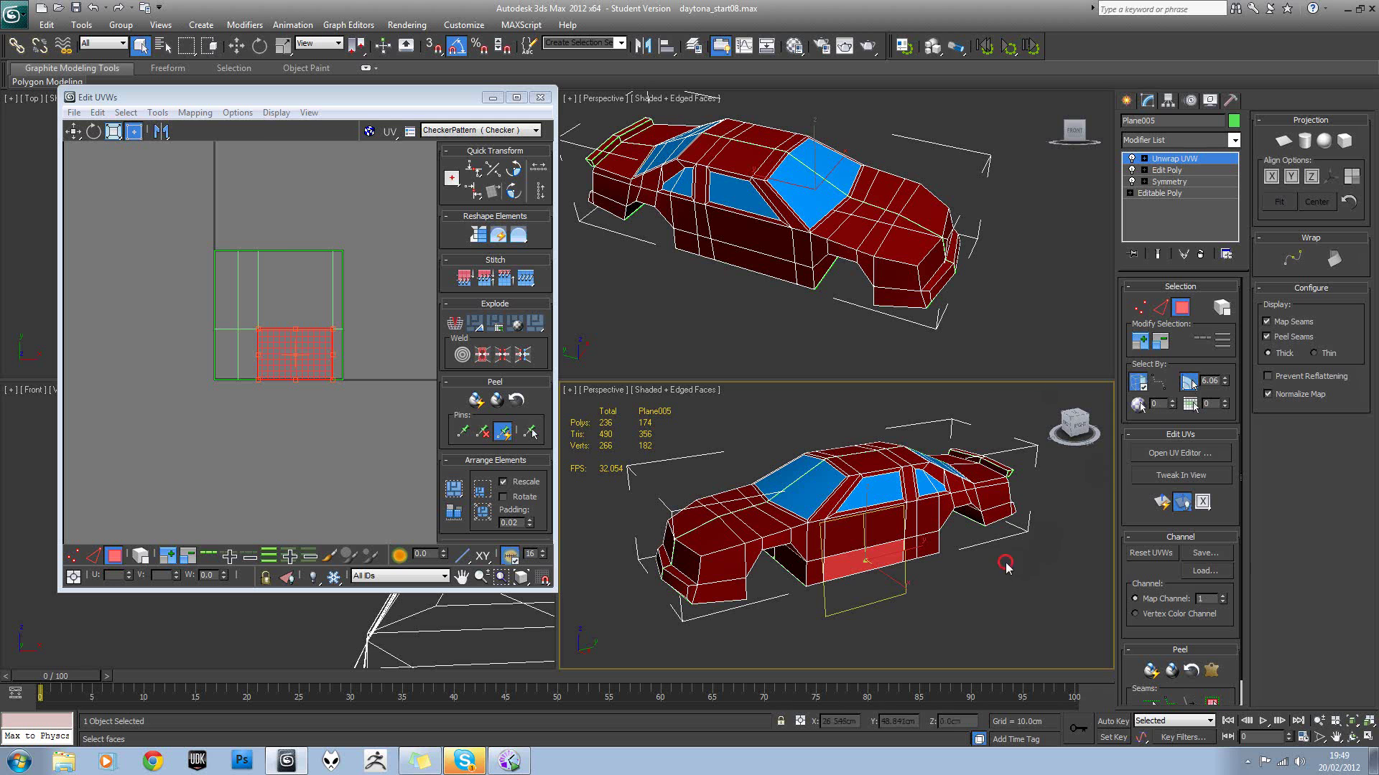
pyautogui.click(901, 525)
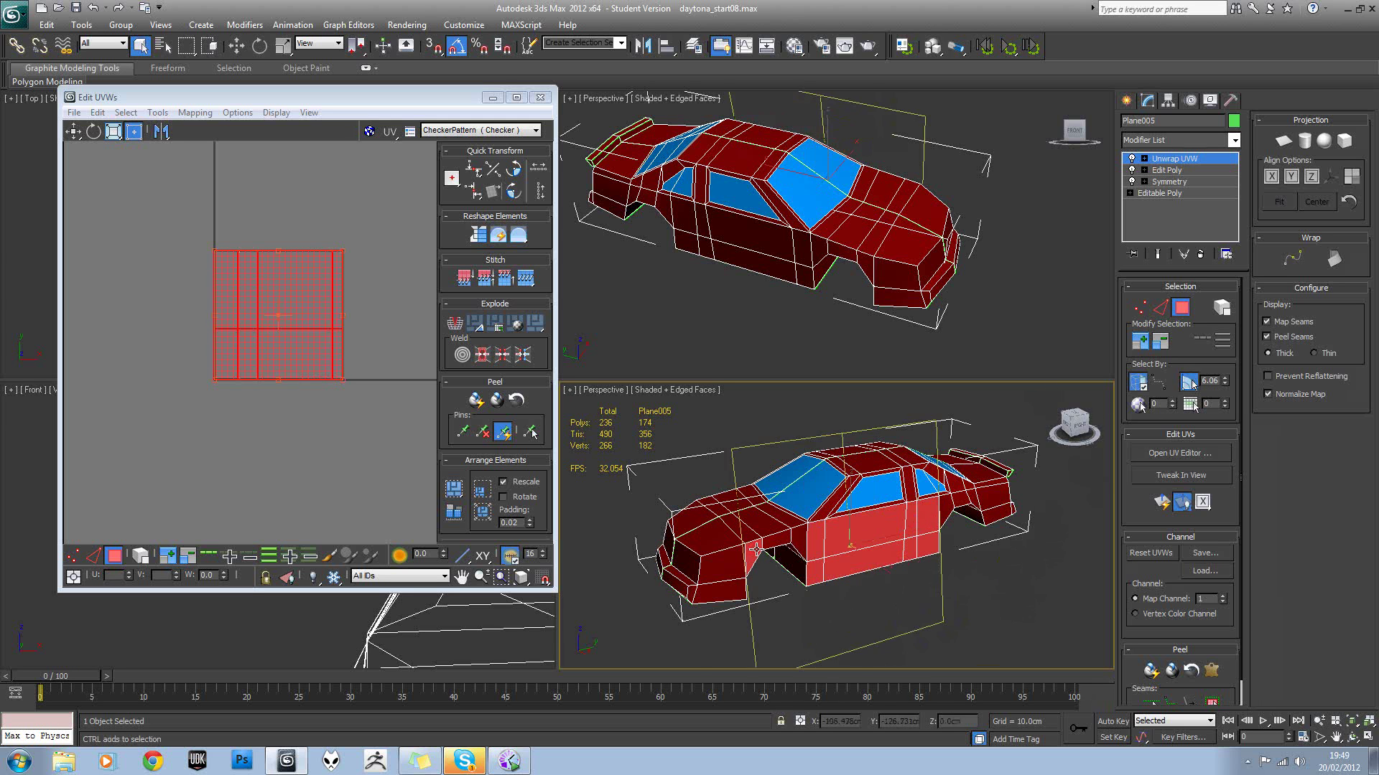
pyautogui.keyDown('ctrl'); pyautogui.click(731, 560); pyautogui.keyUp('ctrl')
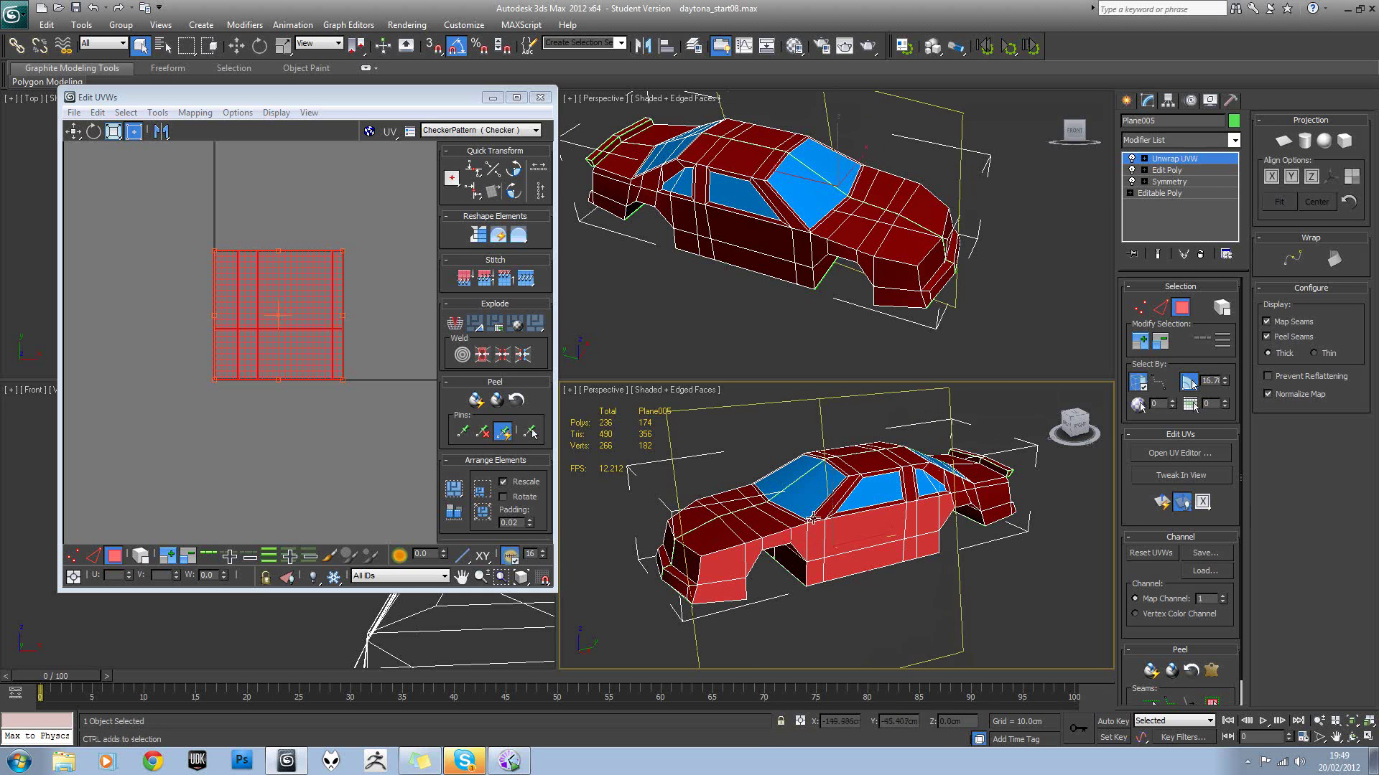
pyautogui.keyDown('ctrl'); pyautogui.click(834, 501); pyautogui.keyUp('ctrl')
# Remove the two left side windows from the face selection.
pyautogui.keyDown('alt'); pyautogui.moveTo(937, 498); pyautogui.dragTo(1062, 525, button='middle'); pyautogui.keyUp('alt')
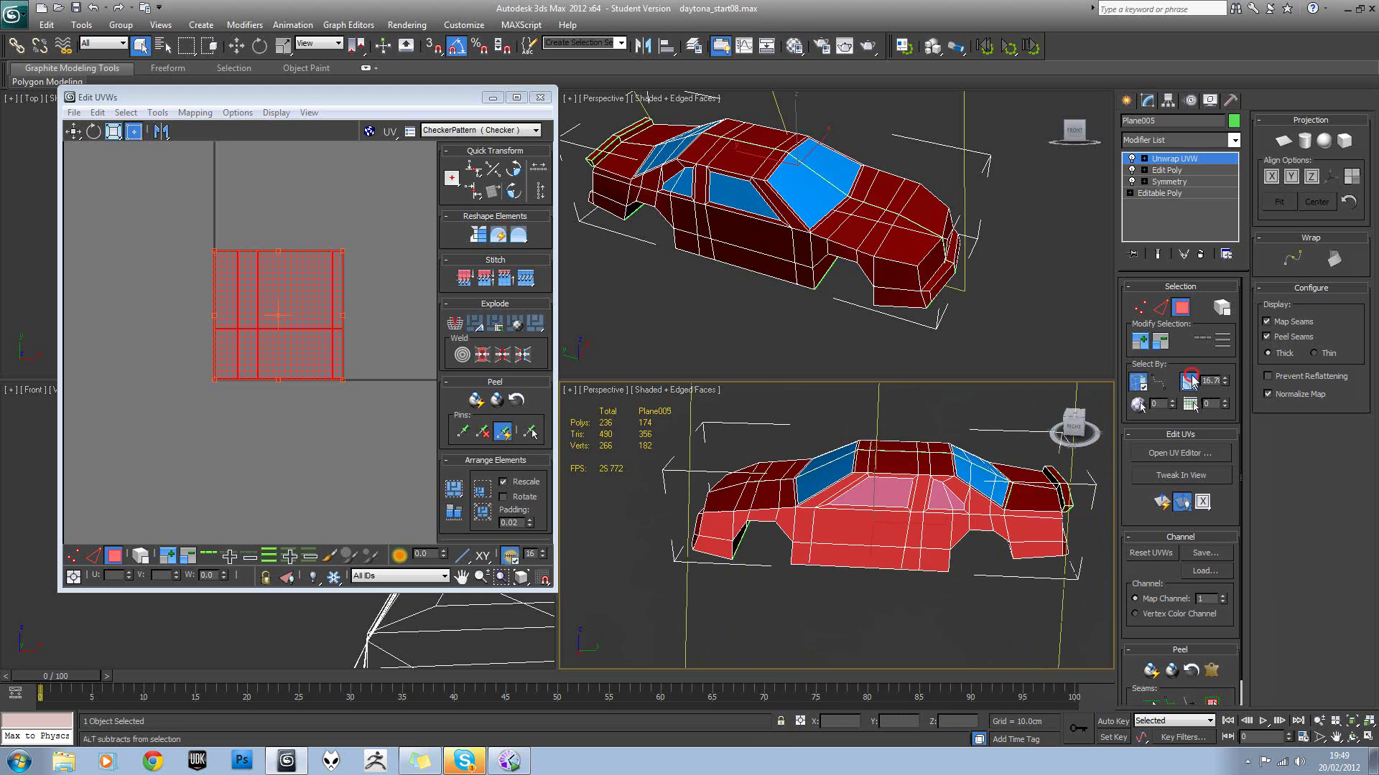
pyautogui.keyDown('alt'); pyautogui.click(875, 493); pyautogui.keyUp('alt')
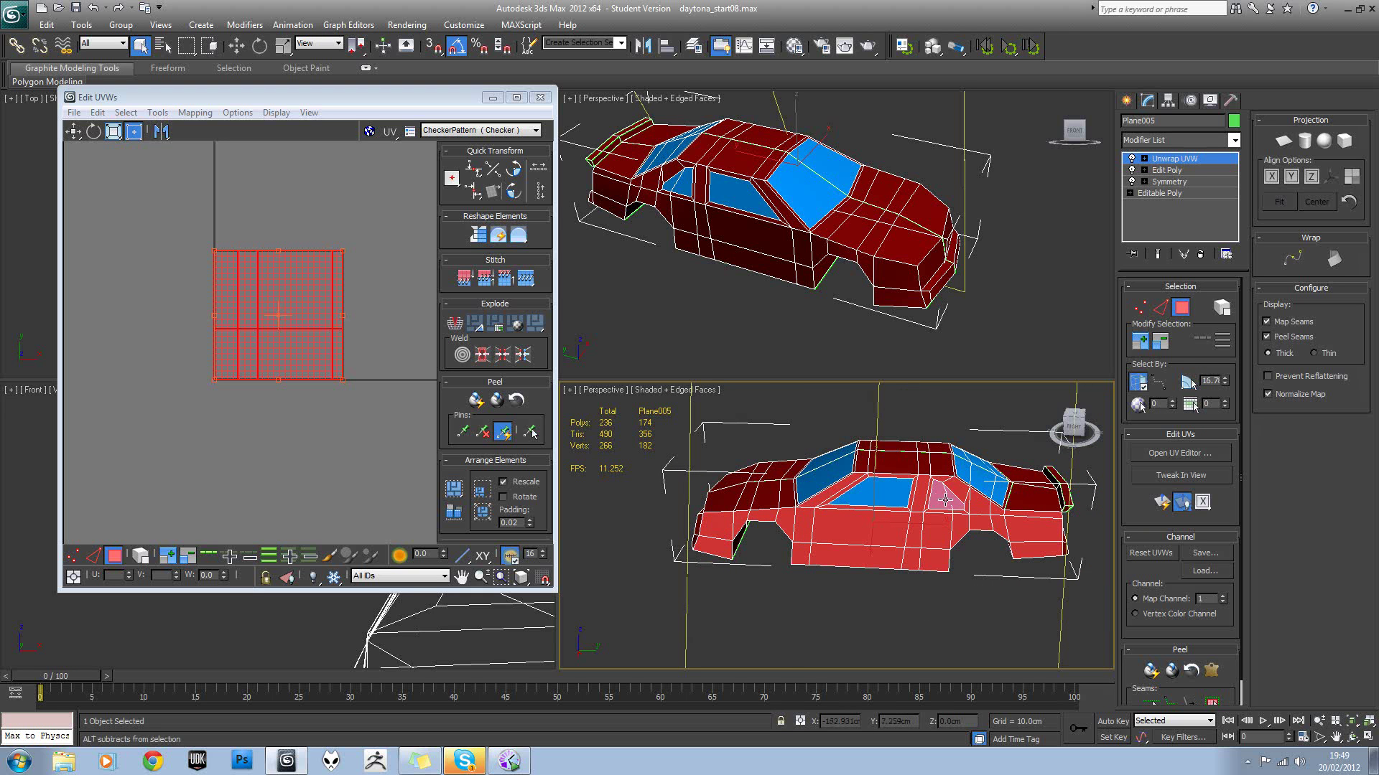
pyautogui.keyDown('alt'); pyautogui.moveTo(952, 499); pyautogui.dragTo(736, 468, button='middle'); pyautogui.keyUp('alt')
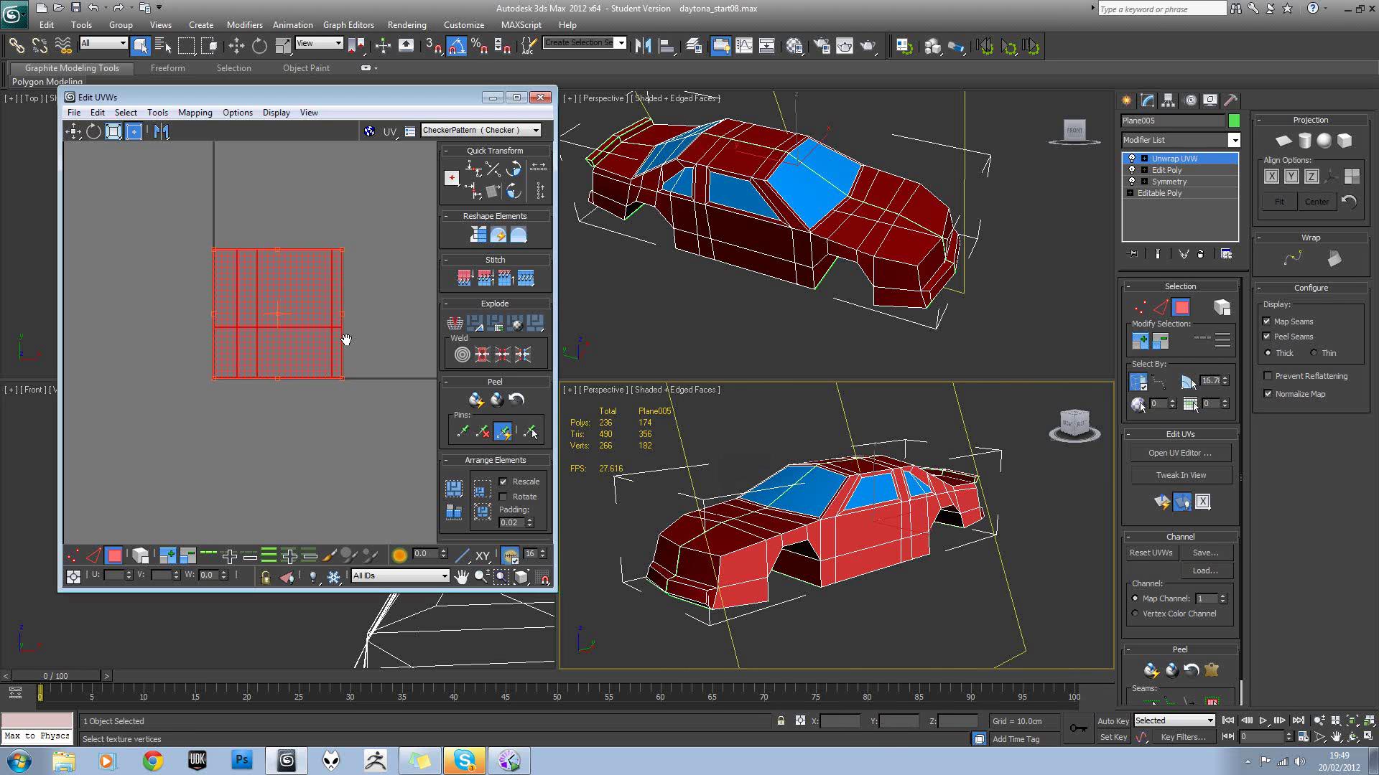
# Try unfolding the UVs of the selected left side faces and move the resulting piece below the UV tile.
pyautogui.click(213, 115)
pyautogui.click(213, 115)
pyautogui.click(205, 114)
pyautogui.click(201, 163)
pyautogui.click(210, 33)
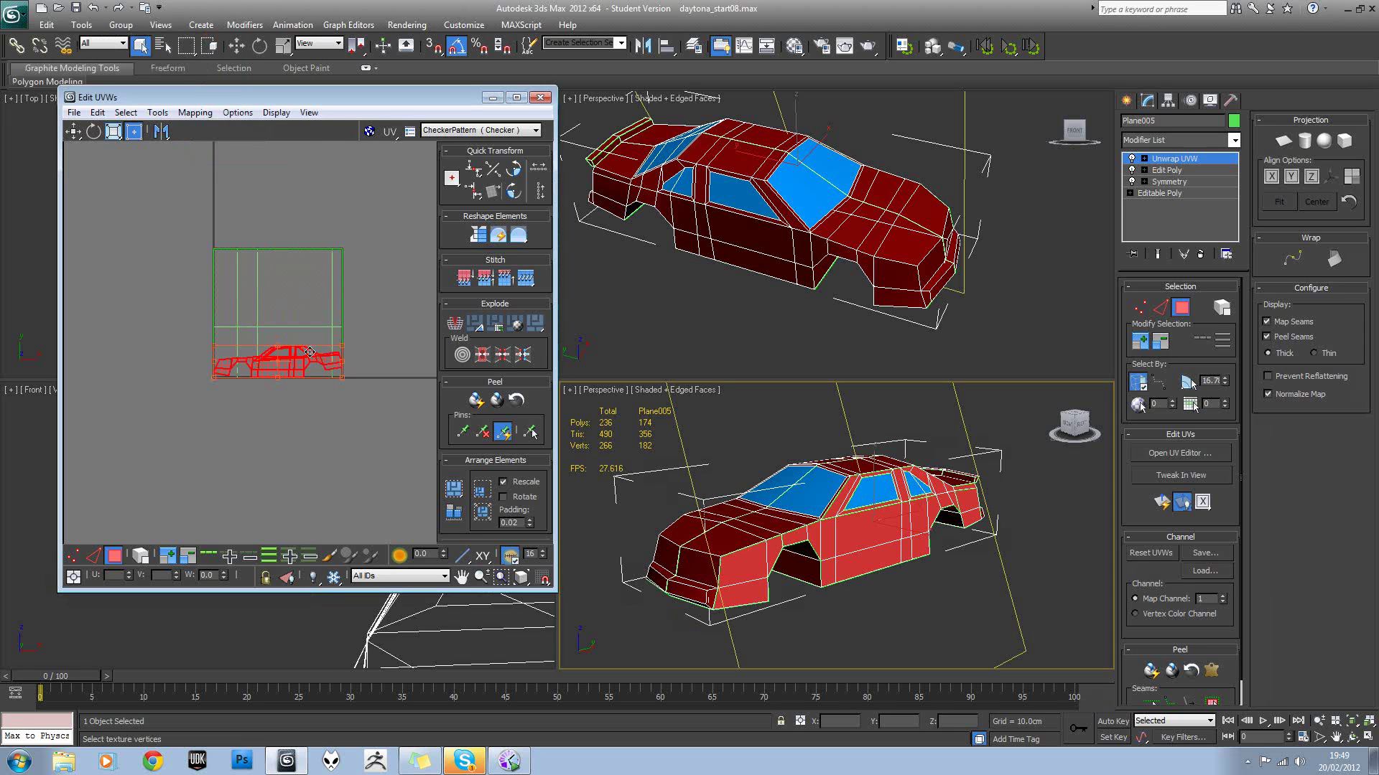
pyautogui.moveTo(316, 351); pyautogui.dragTo(307, 441)
# Inspect the unfolded side piece for distorted or overlapping edges along the window line, wheel arches and rear.
pyautogui.scroll(4, 308, 441)
pyautogui.moveTo(278, 469); pyautogui.dragTo(365, 414, button='middle')
pyautogui.scroll(2, 364, 414)
pyautogui.click(357, 329)
pyautogui.scroll(1, 307, 410)
pyautogui.scroll(2, 307, 408)
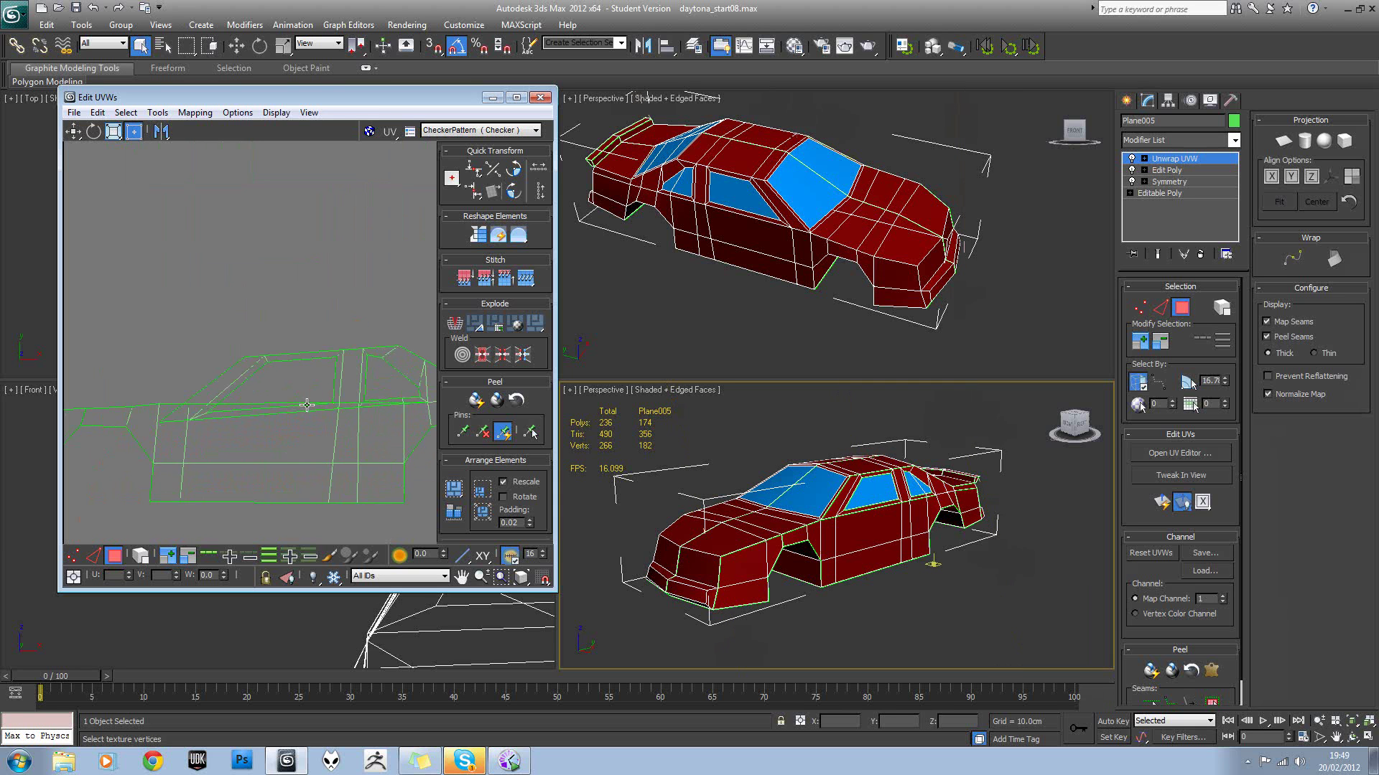
pyautogui.scroll(-2, 294, 409)
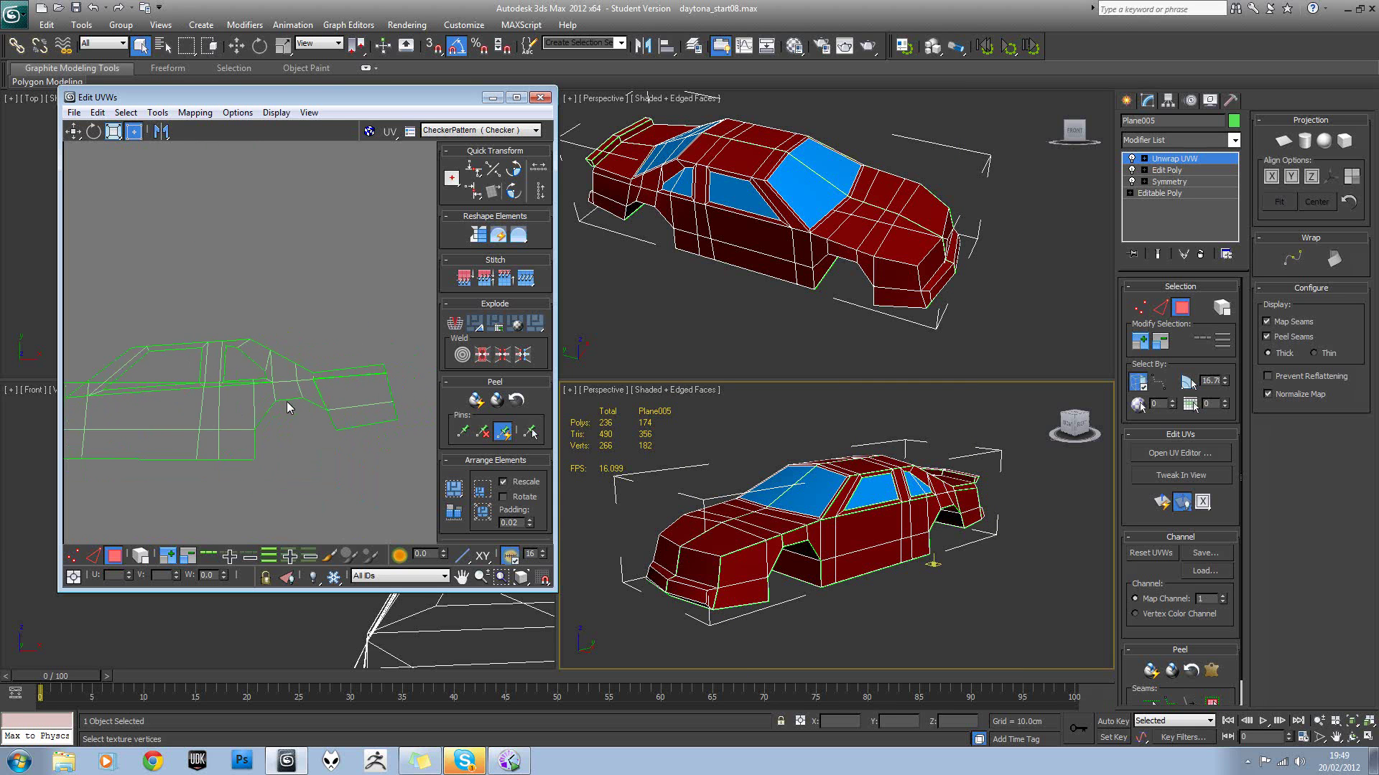
pyautogui.scroll(-2, 287, 402)
pyautogui.scroll(-1, 266, 376)
pyautogui.scroll(-2, 265, 376)
pyautogui.scroll(4, 222, 388)
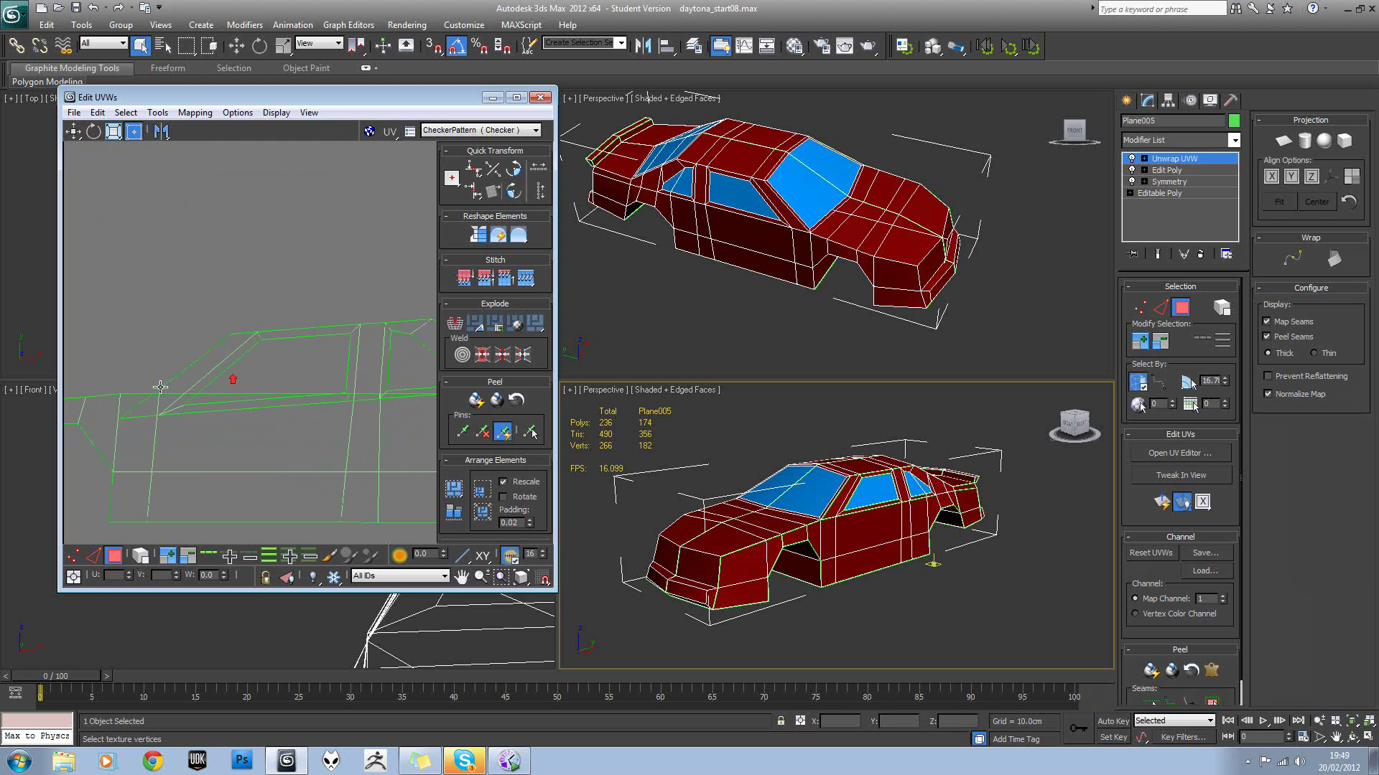
pyautogui.scroll(-4, 255, 415)
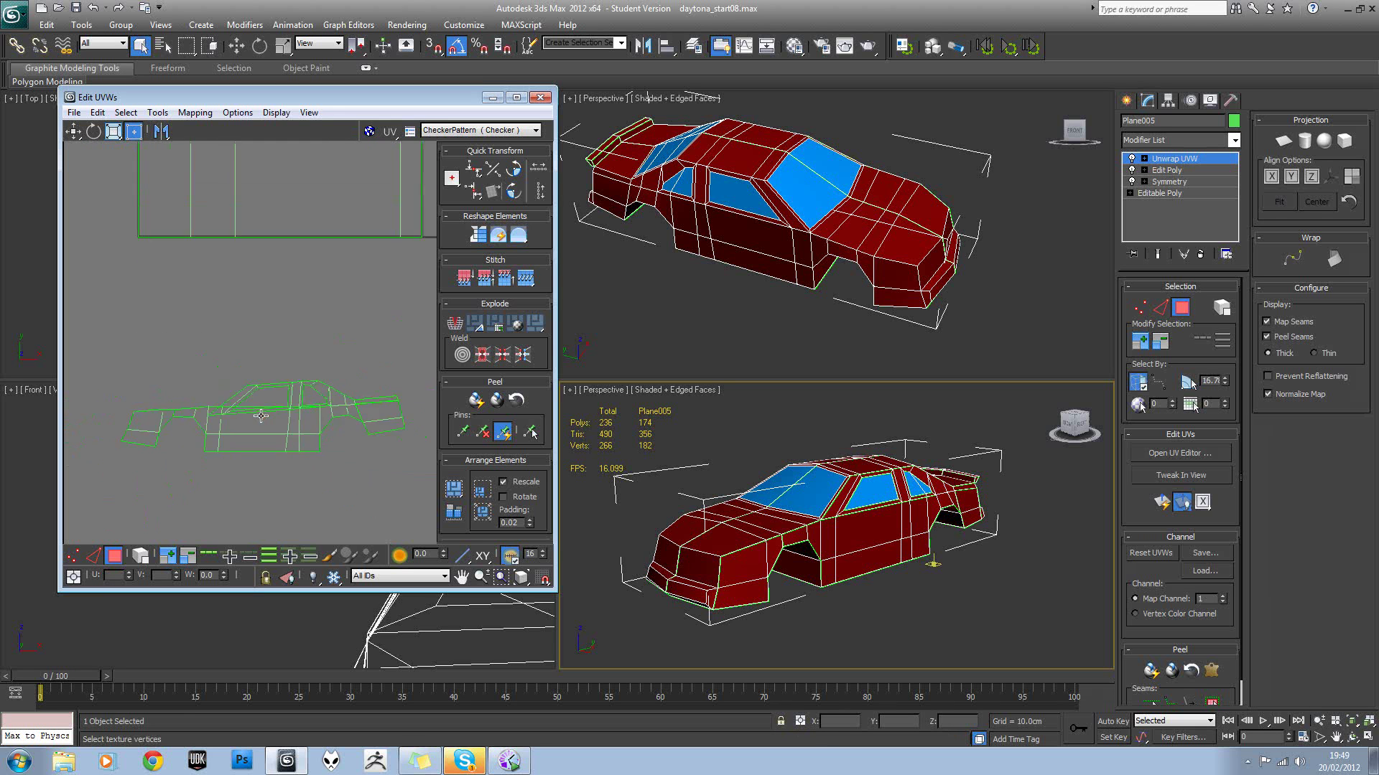
# Reselect the left side faces in the UV layout and remap them with a planar projection.
pyautogui.moveTo(386, 474); pyautogui.dragTo(393, 458)
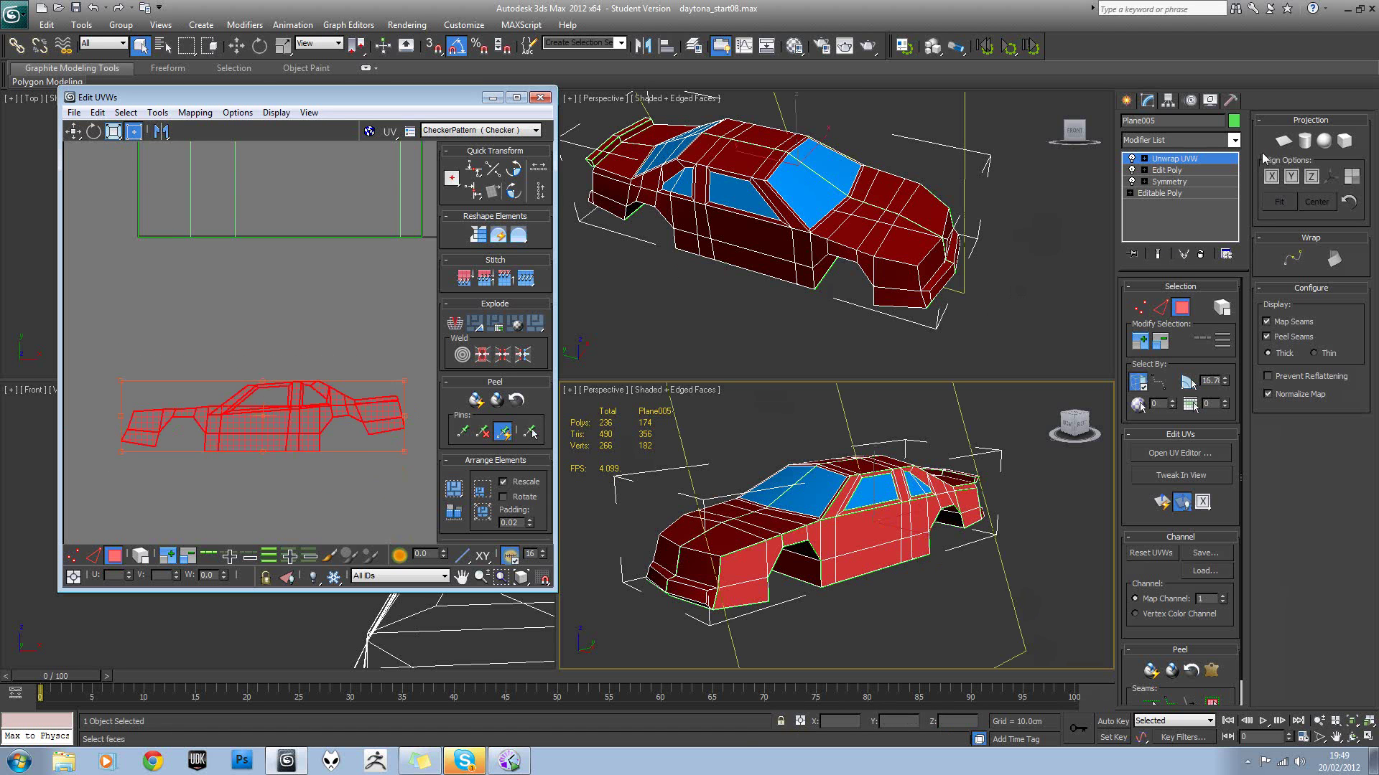
pyautogui.click(1281, 140)
pyautogui.moveTo(365, 290); pyautogui.dragTo(343, 344, button='middle')
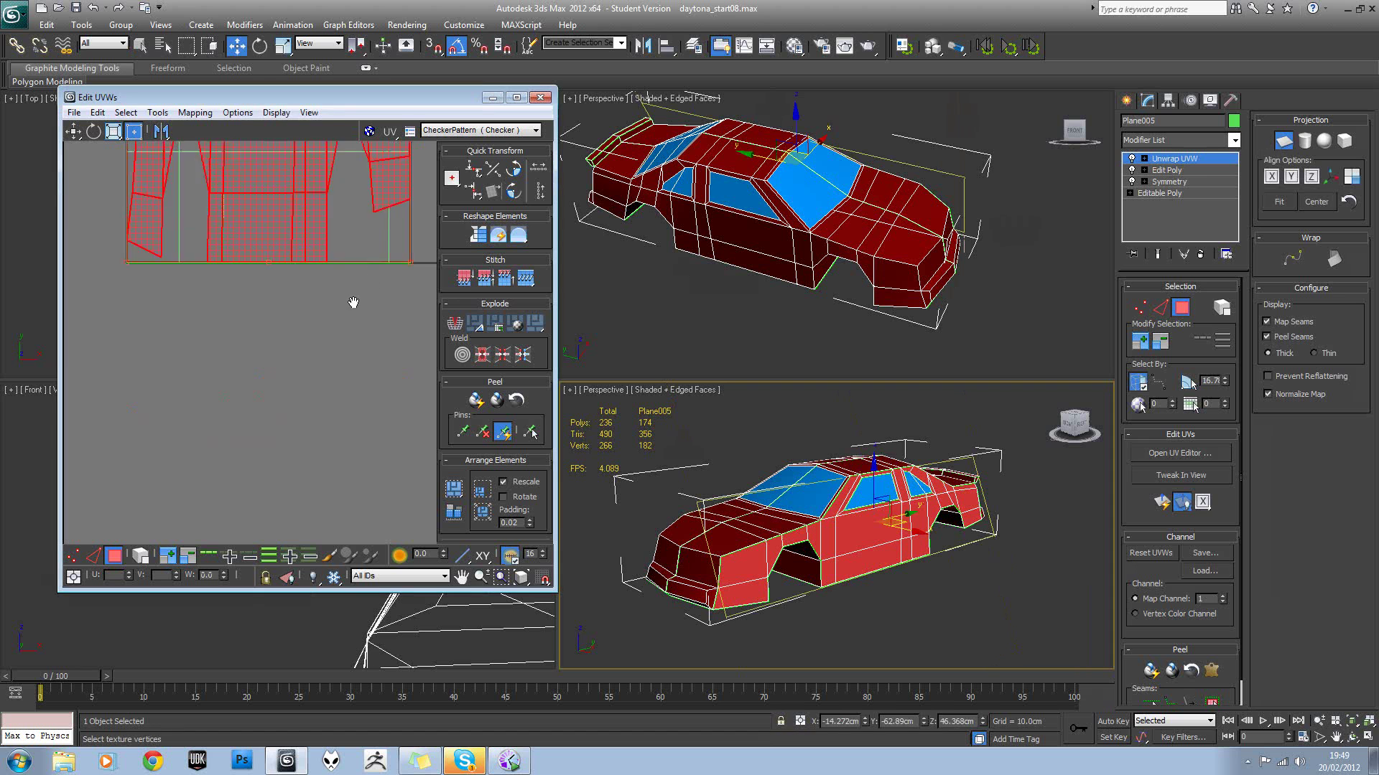
pyautogui.scroll(-3, 343, 344)
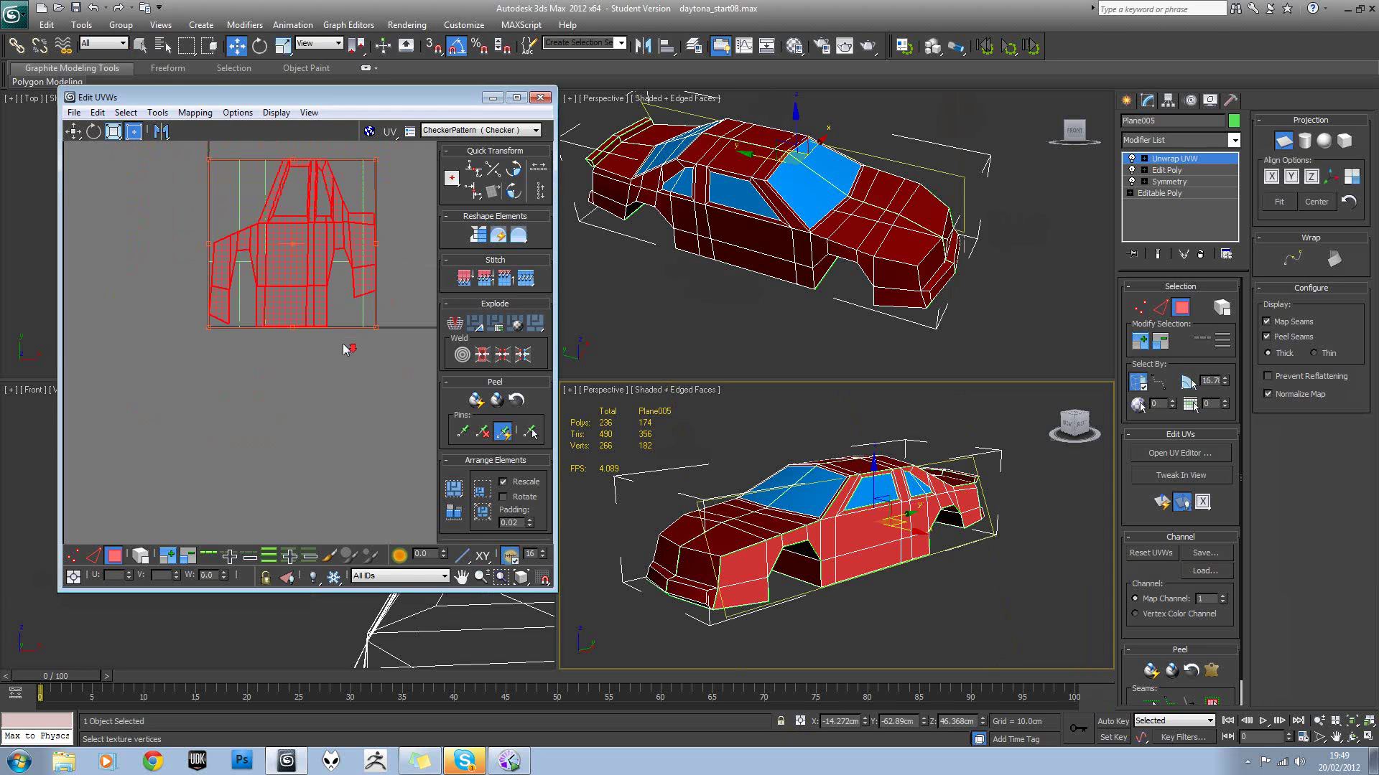
pyautogui.click(1289, 141)
pyautogui.moveTo(231, 198); pyautogui.dragTo(228, 216, button='middle')
# Scale the left side's UVs down vertically to the car's real proportions and move them below the UV tile.
pyautogui.click(115, 132)
pyautogui.moveTo(310, 263); pyautogui.dragTo(337, 359)
pyautogui.click(74, 132)
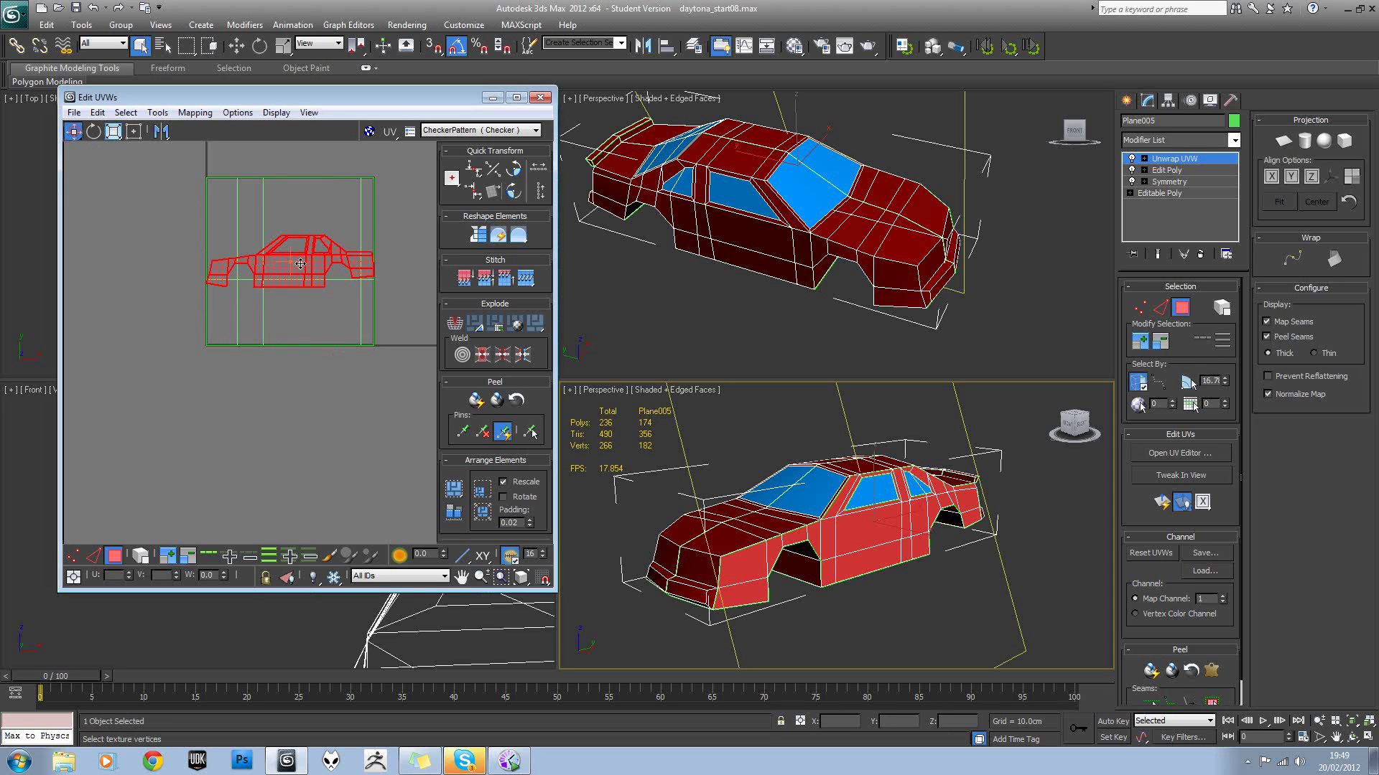
pyautogui.moveTo(304, 264); pyautogui.dragTo(309, 425)
pyautogui.scroll(5, 311, 414)
pyautogui.moveTo(372, 399); pyautogui.dragTo(319, 392, button='middle')
pyautogui.scroll(-1, 334, 391)
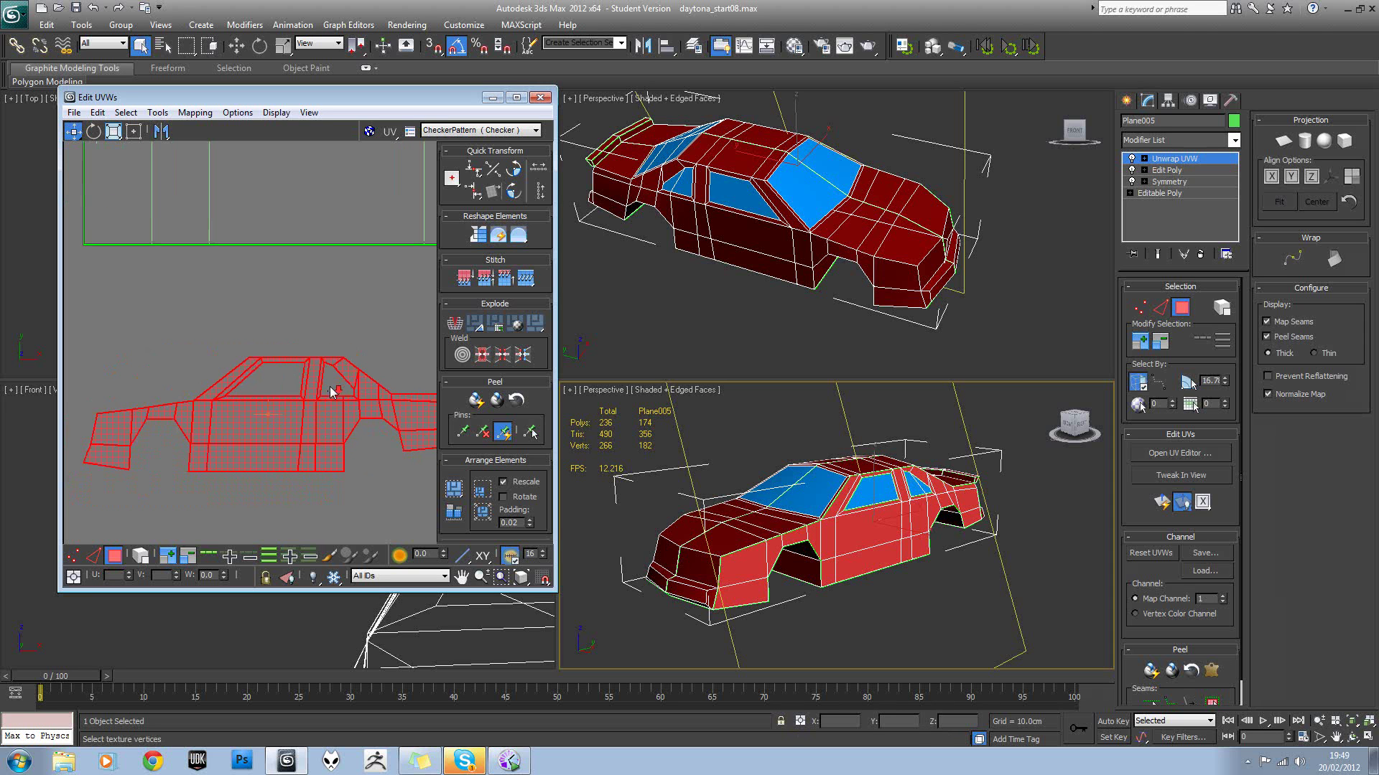
pyautogui.click(300, 345)
pyautogui.scroll(4, 334, 397)
pyautogui.scroll(-4, 335, 398)
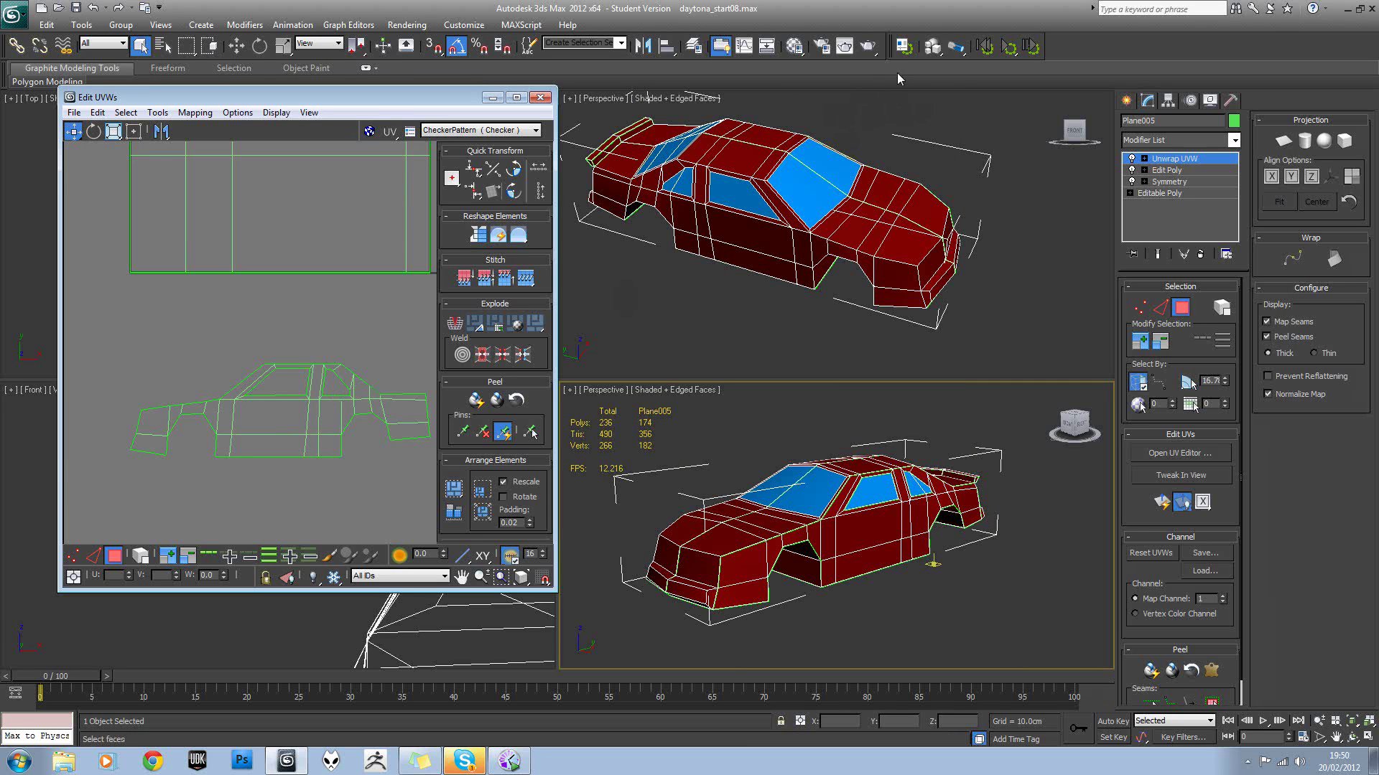
pyautogui.scroll(-3, 236, 362)
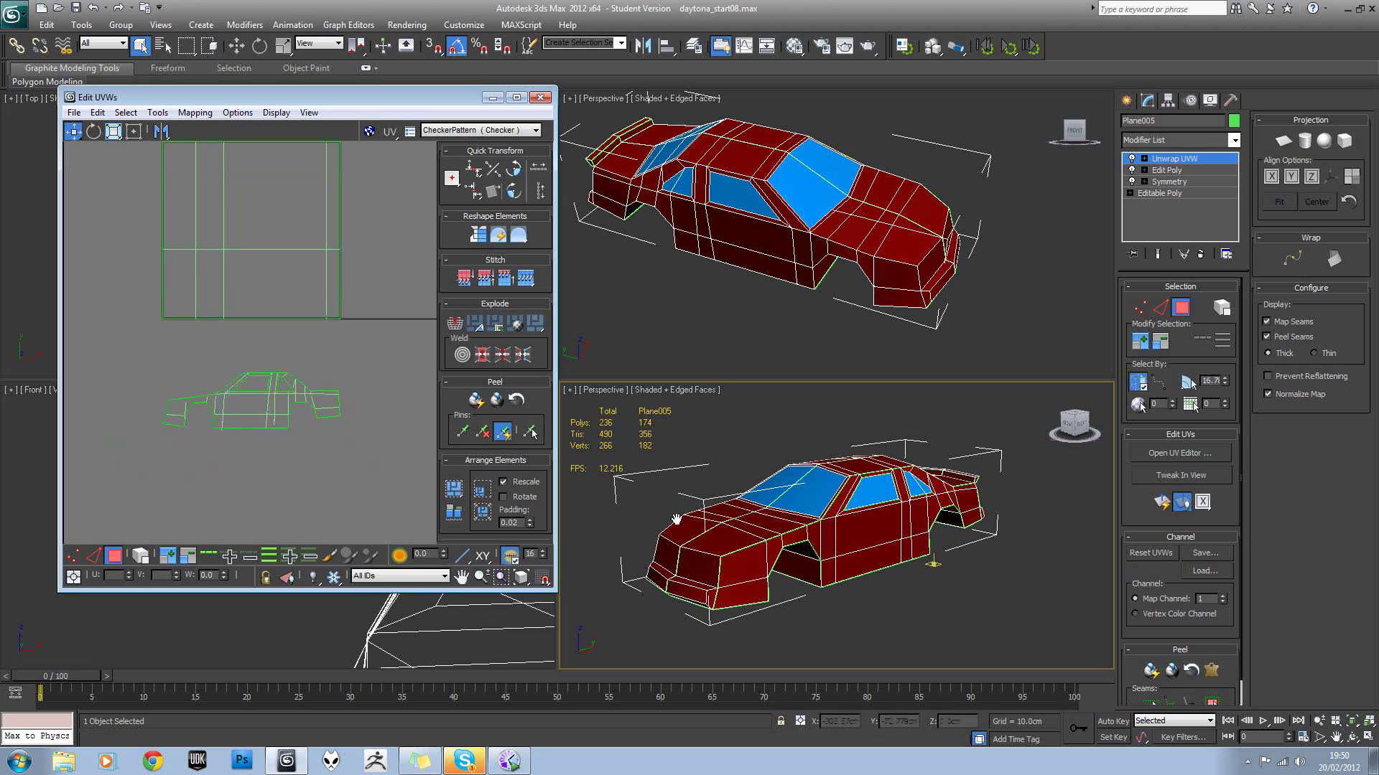
# Select the faces of the car's right side from rear quarter to front fender, using the planar angle threshold of about 16.7.
pyautogui.moveTo(161, 362); pyautogui.dragTo(358, 456)
pyautogui.moveTo(321, 384); pyautogui.dragTo(320, 406, button='middle')
pyautogui.keyDown('alt'); pyautogui.moveTo(732, 499); pyautogui.dragTo(901, 480, button='middle'); pyautogui.keyUp('alt')
pyautogui.click(797, 547)
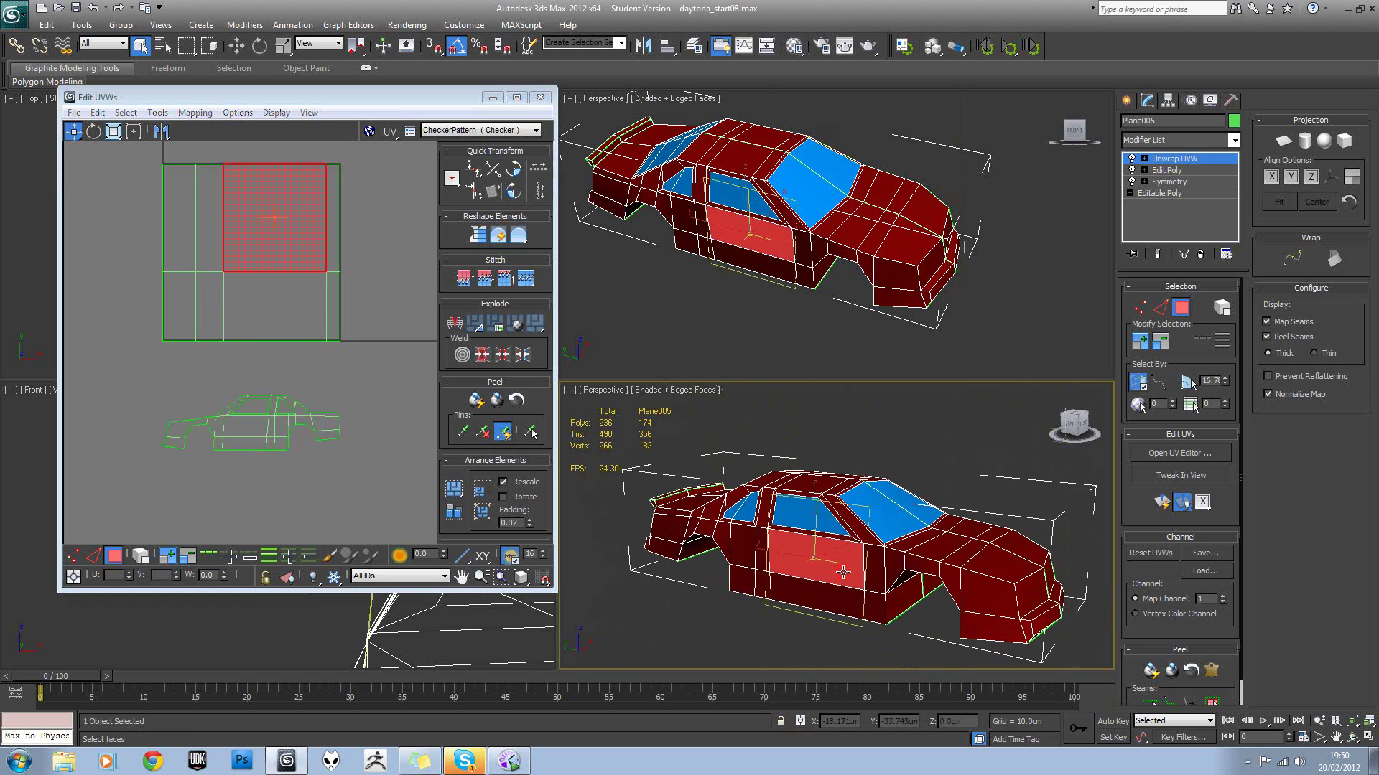
pyautogui.keyDown('ctrl'); pyautogui.click(765, 537); pyautogui.keyUp('ctrl')
pyautogui.keyDown('ctrl'); pyautogui.click(726, 525); pyautogui.keyUp('ctrl')
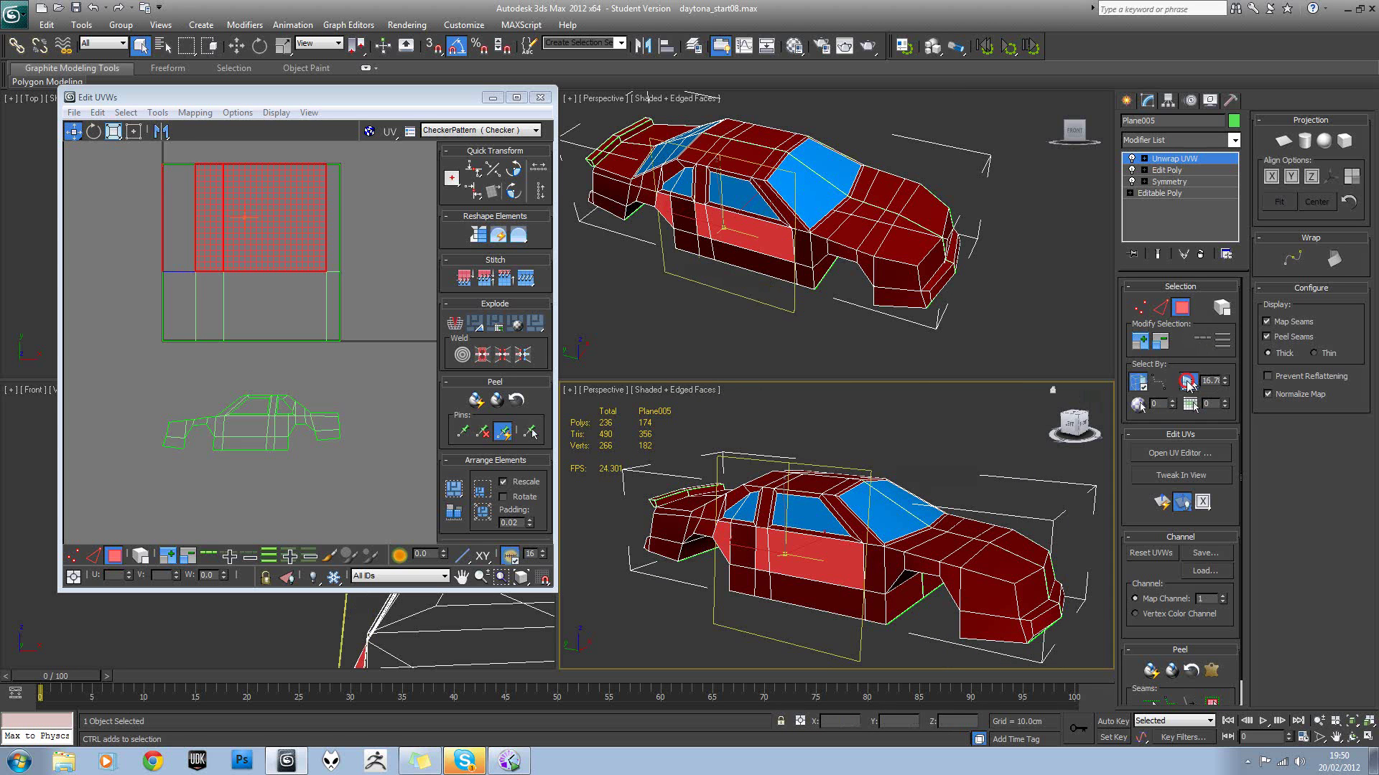
pyautogui.keyDown('ctrl'); pyautogui.click(789, 574); pyautogui.keyUp('ctrl')
pyautogui.keyDown('ctrl'); pyautogui.click(772, 501); pyautogui.keyUp('ctrl')
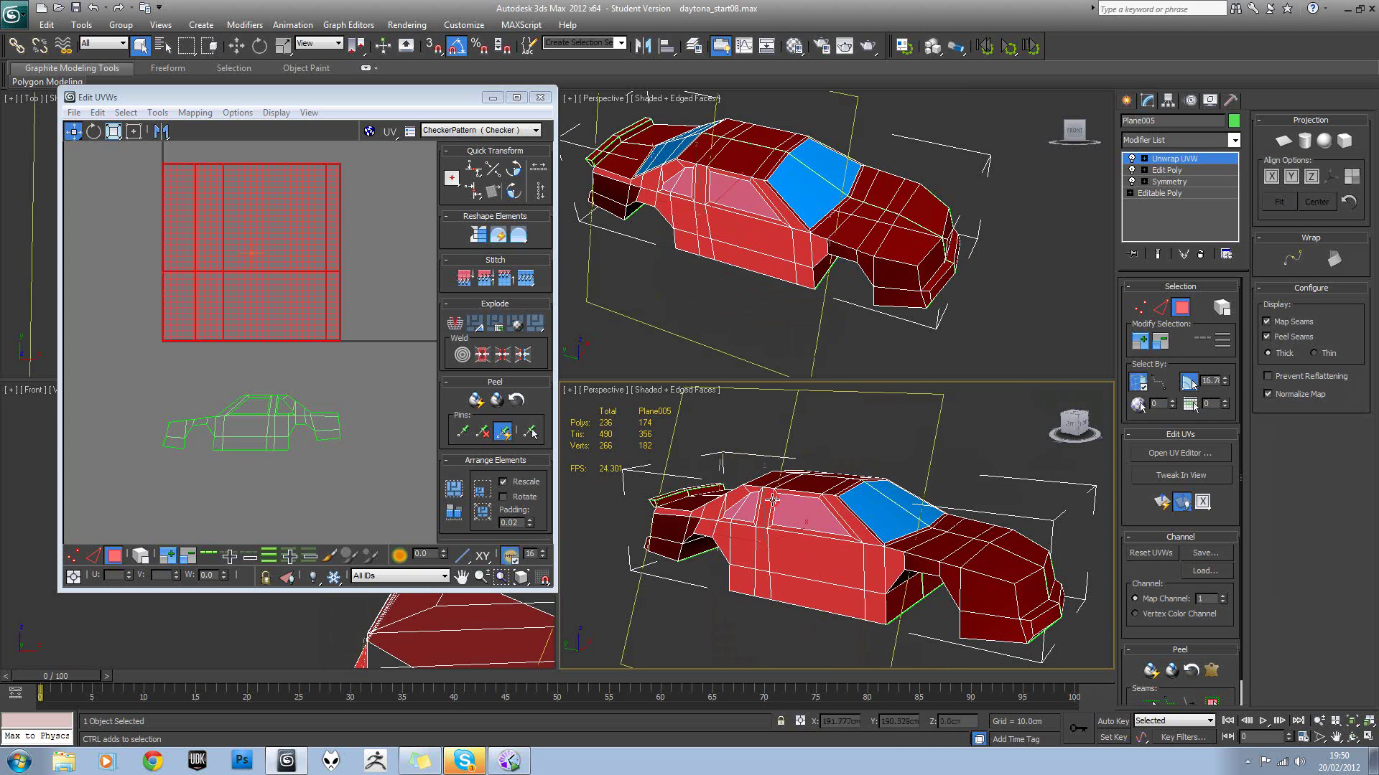
pyautogui.keyDown('ctrl'); pyautogui.click(672, 519); pyautogui.keyUp('ctrl')
pyautogui.keyDown('ctrl'); pyautogui.click(979, 575); pyautogui.keyUp('ctrl')
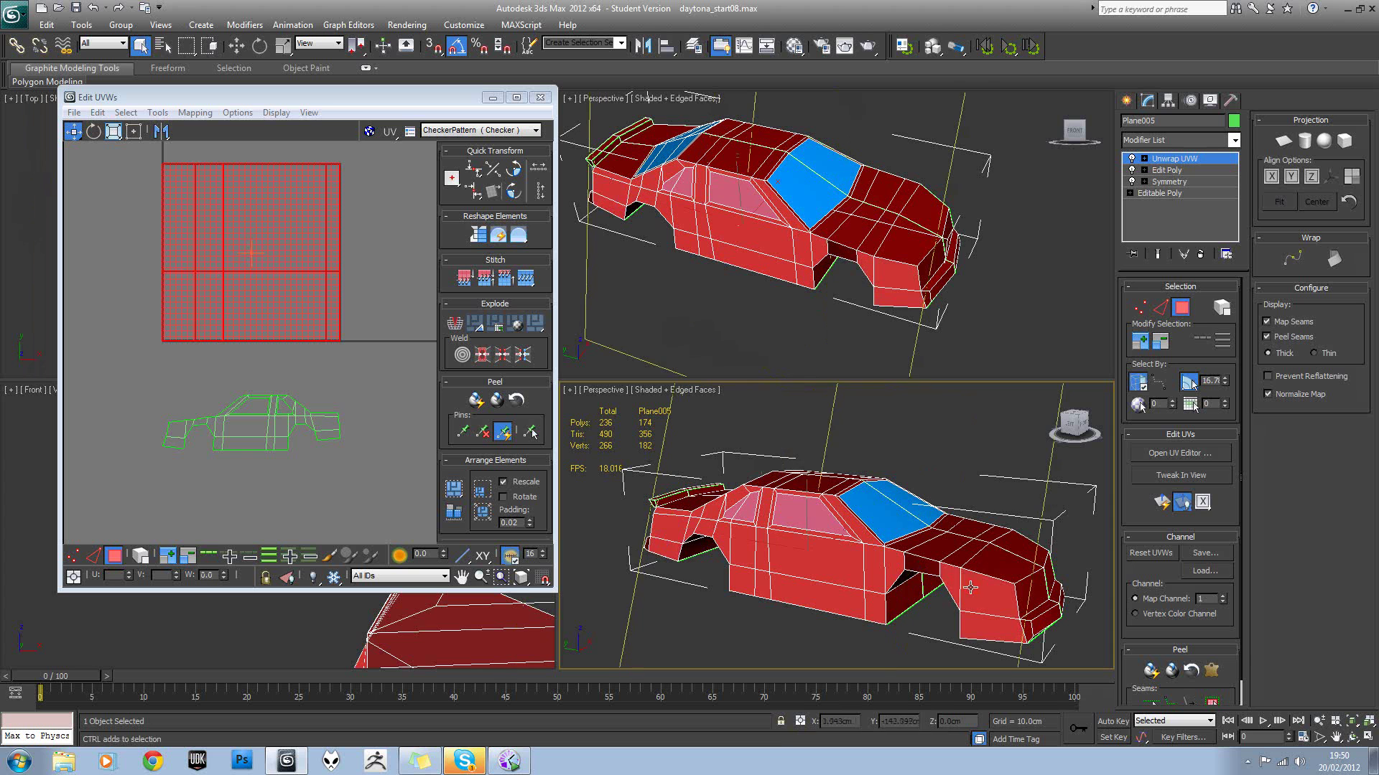
pyautogui.keyDown('ctrl'); pyautogui.click(919, 569); pyautogui.keyUp('ctrl')
# Remove the right side windows from the selection and apply a planar projection to the remaining side faces.
pyautogui.moveTo(953, 583)
pyautogui.keyDown('alt'); pyautogui.mouseDown(button='middle')
pyautogui.moveTo(905, 584)
pyautogui.moveTo(958, 571)
pyautogui.mouseUp(button='middle'); pyautogui.keyUp('alt')
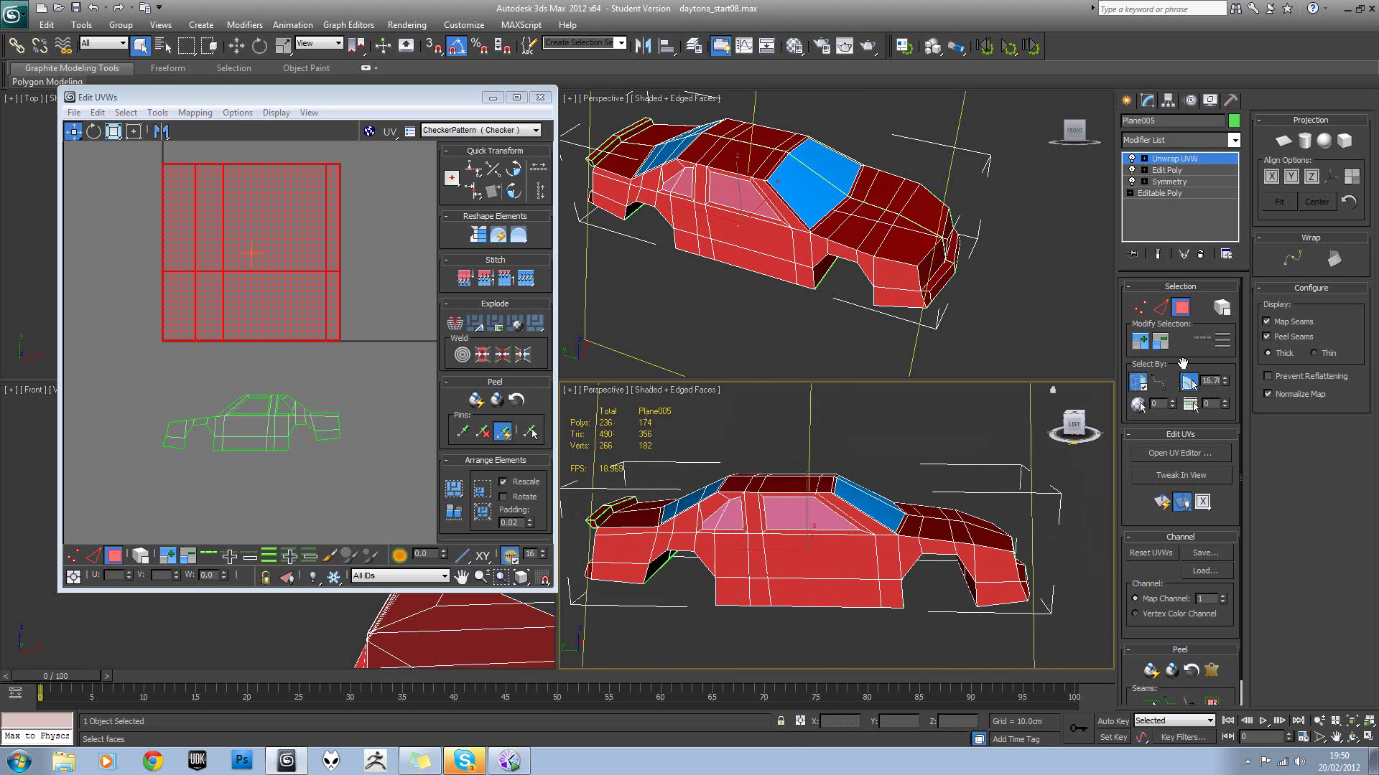
pyautogui.keyDown('alt'); pyautogui.click(797, 515); pyautogui.keyUp('alt')
pyautogui.keyDown('alt'); pyautogui.click(727, 516); pyautogui.keyUp('alt')
pyautogui.keyDown('alt'); pyautogui.click(715, 517); pyautogui.keyUp('alt')
pyautogui.scroll(-2, 277, 334)
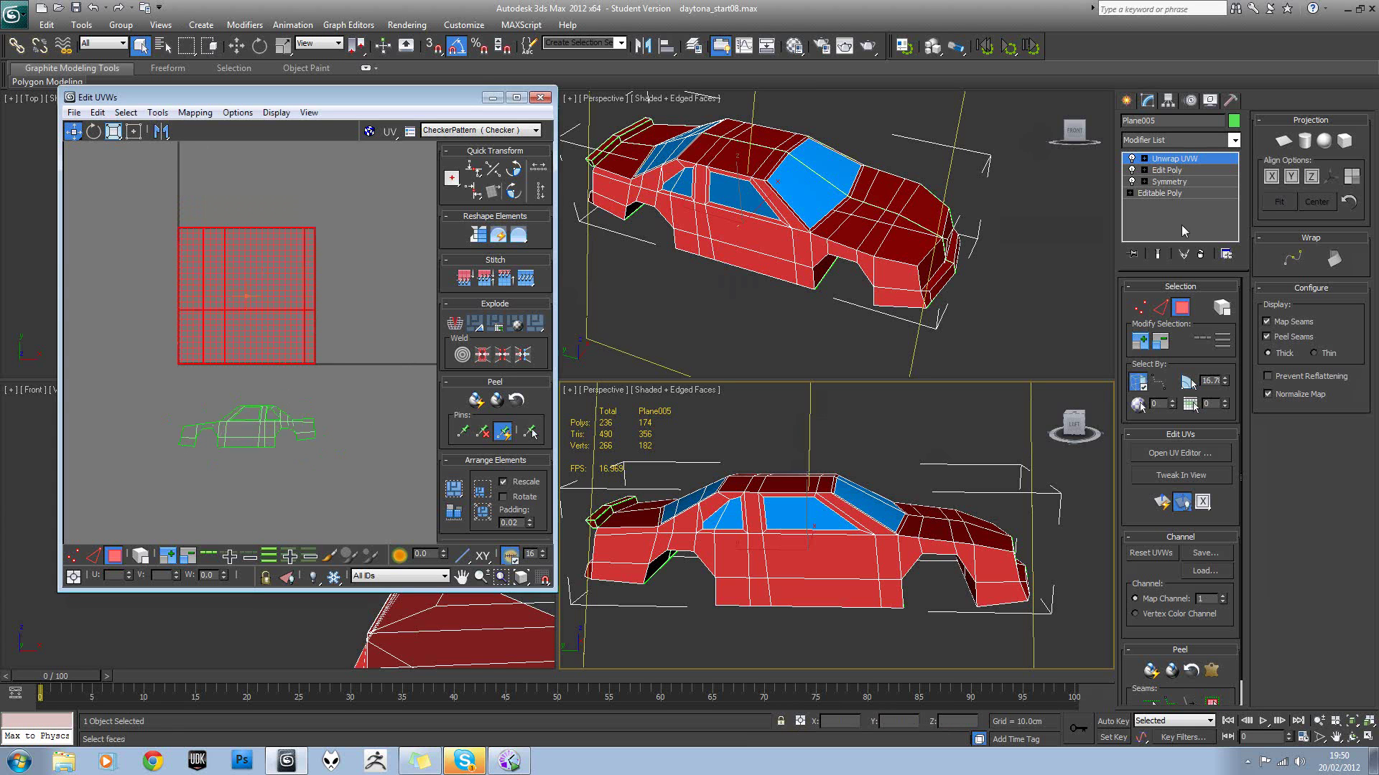
pyautogui.click(1282, 140)
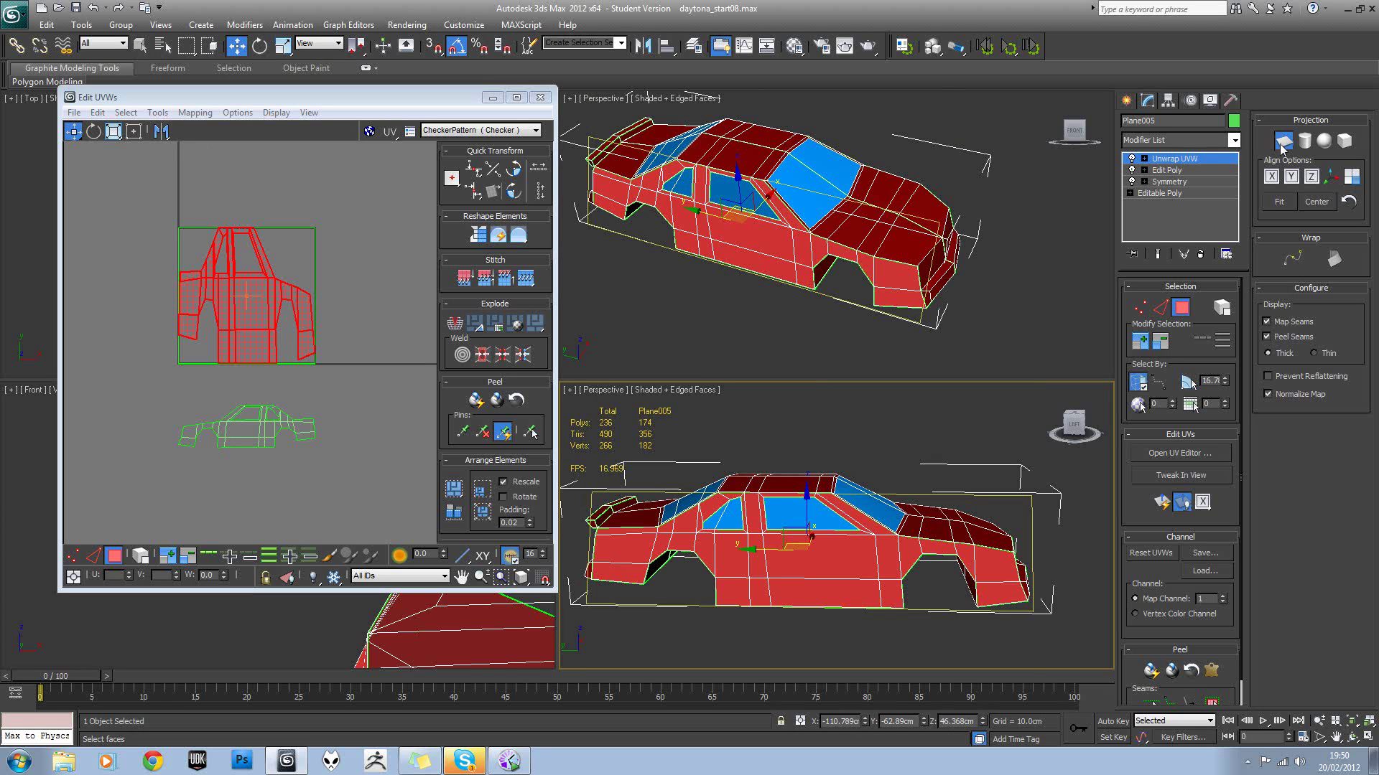
# Scale the right side's UVs down vertically to the car's real proportions and move them beneath the left side's piece.
pyautogui.click(1281, 145)
pyautogui.click(113, 131)
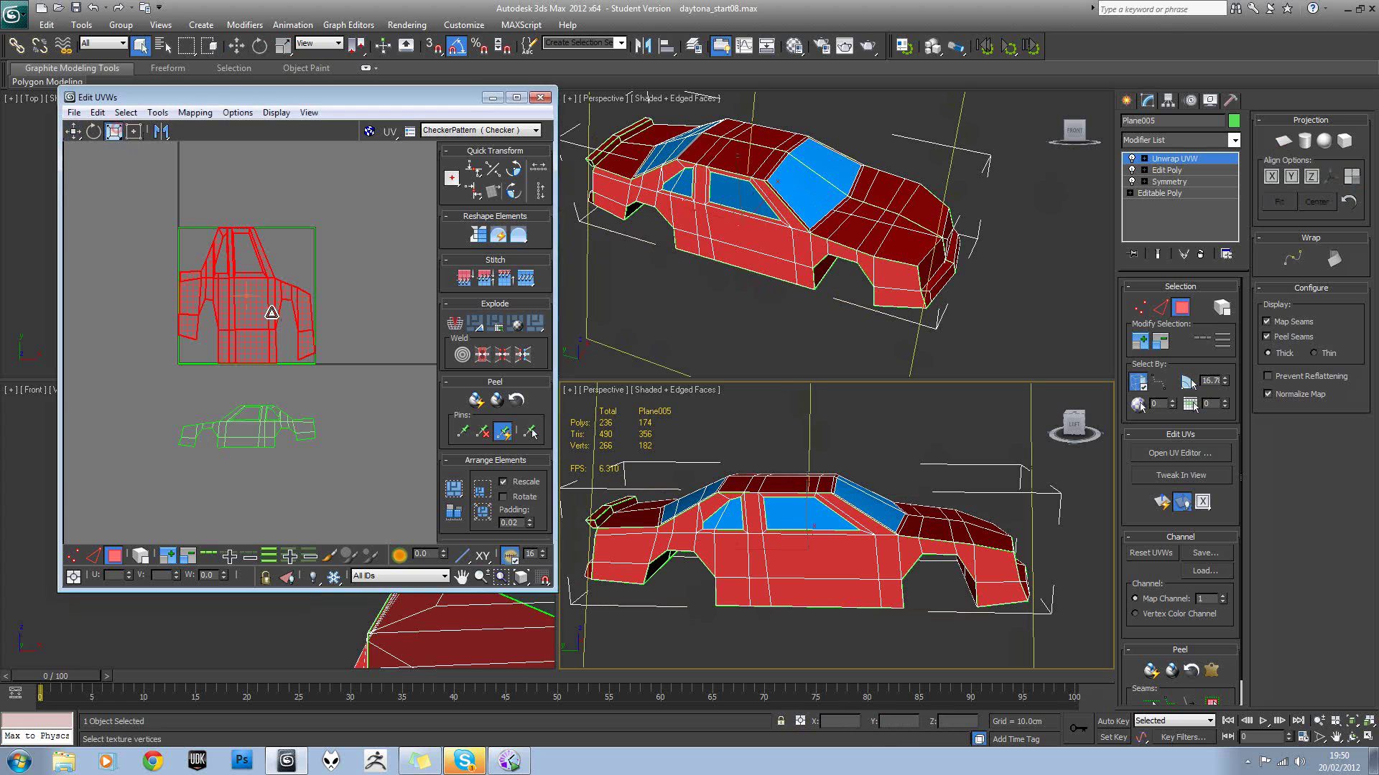
pyautogui.moveTo(271, 313); pyautogui.dragTo(279, 399)
pyautogui.click(72, 131)
pyautogui.moveTo(148, 230); pyautogui.dragTo(158, 176, button='middle')
pyautogui.moveTo(263, 253); pyautogui.dragTo(285, 457)
pyautogui.click(309, 413)
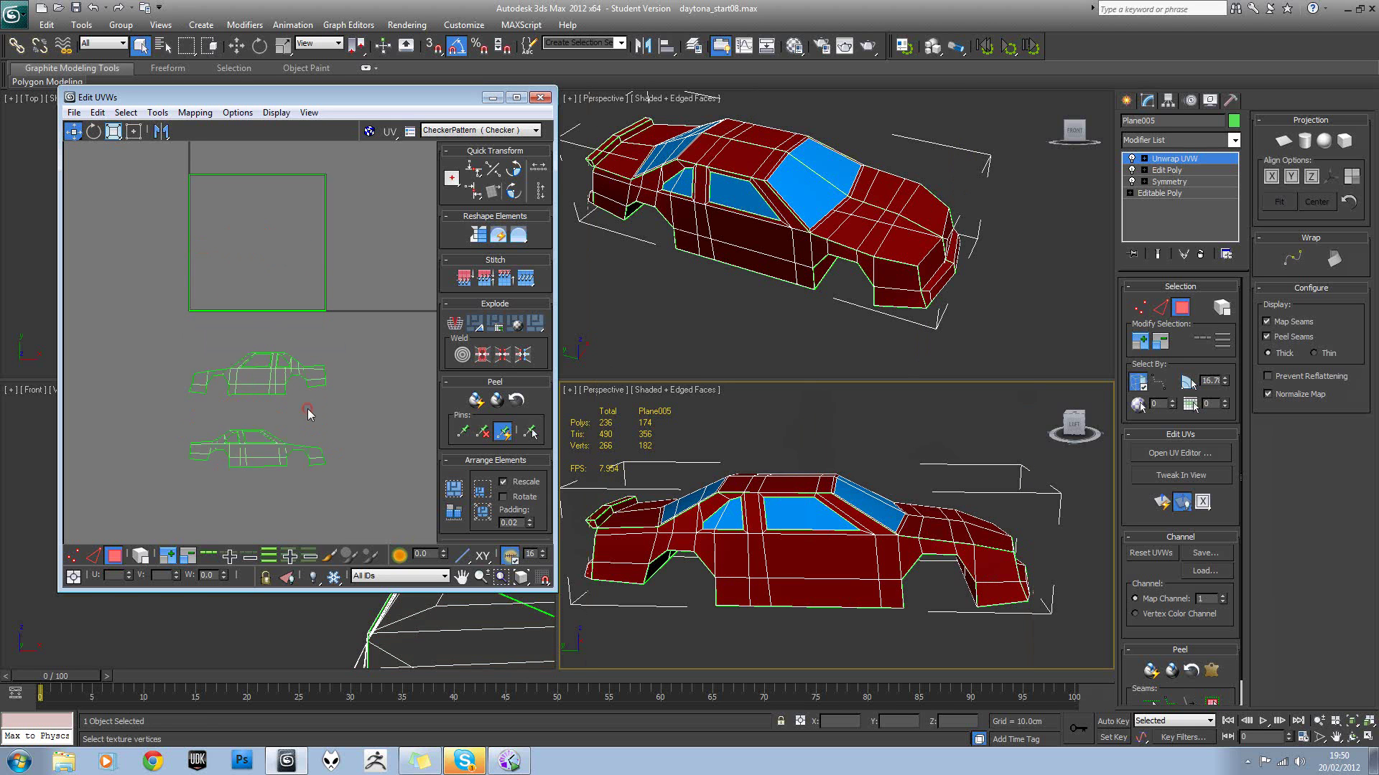
pyautogui.scroll(3, 241, 337)
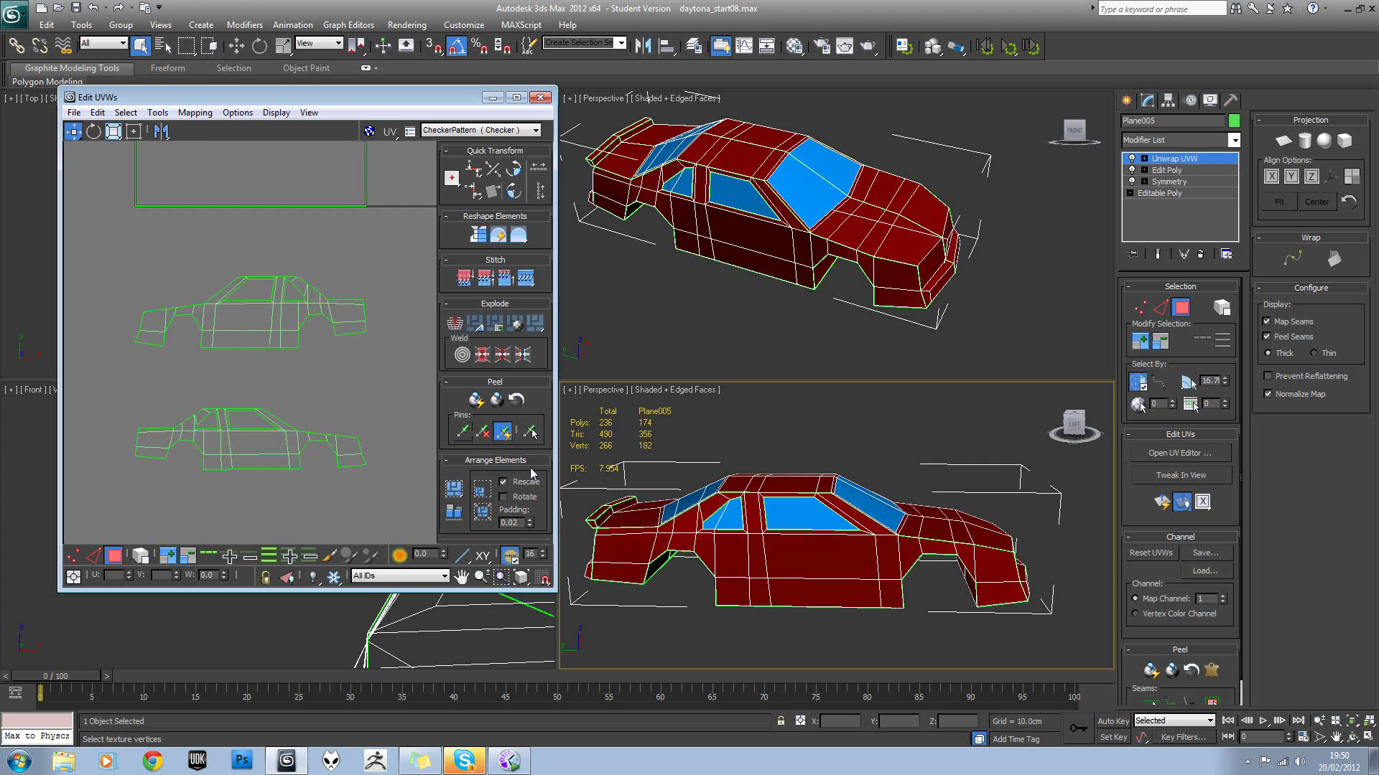
# Select the car's upper surfaces, including the roof, bonnet and boot, using planar angle selection.
pyautogui.keyDown('alt'); pyautogui.moveTo(797, 539); pyautogui.dragTo(762, 535, button='middle'); pyautogui.keyUp('alt')
pyautogui.click(825, 470)
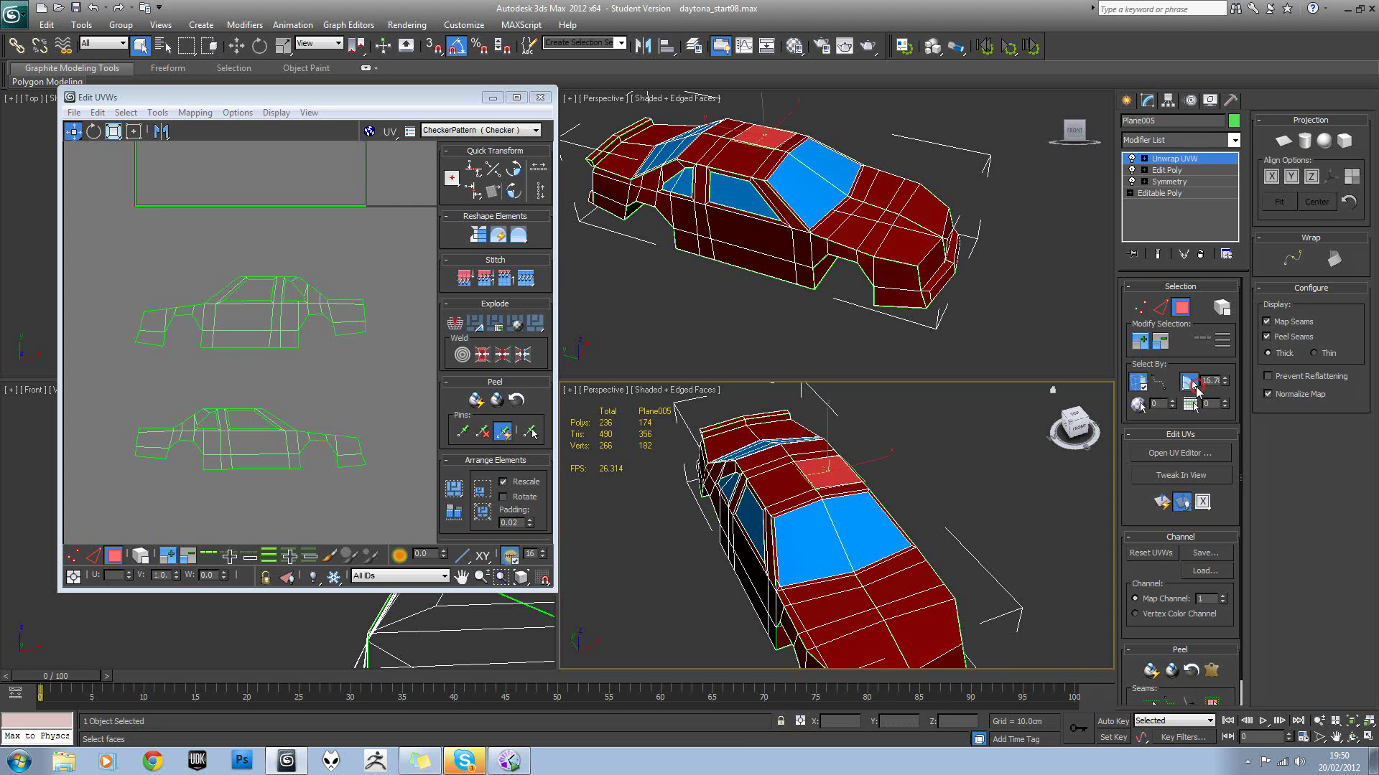
pyautogui.click(769, 484)
pyautogui.keyDown('alt'); pyautogui.moveTo(815, 500); pyautogui.dragTo(833, 553, button='middle'); pyautogui.keyUp('alt')
pyautogui.scroll(4, 833, 556)
pyautogui.click(790, 503)
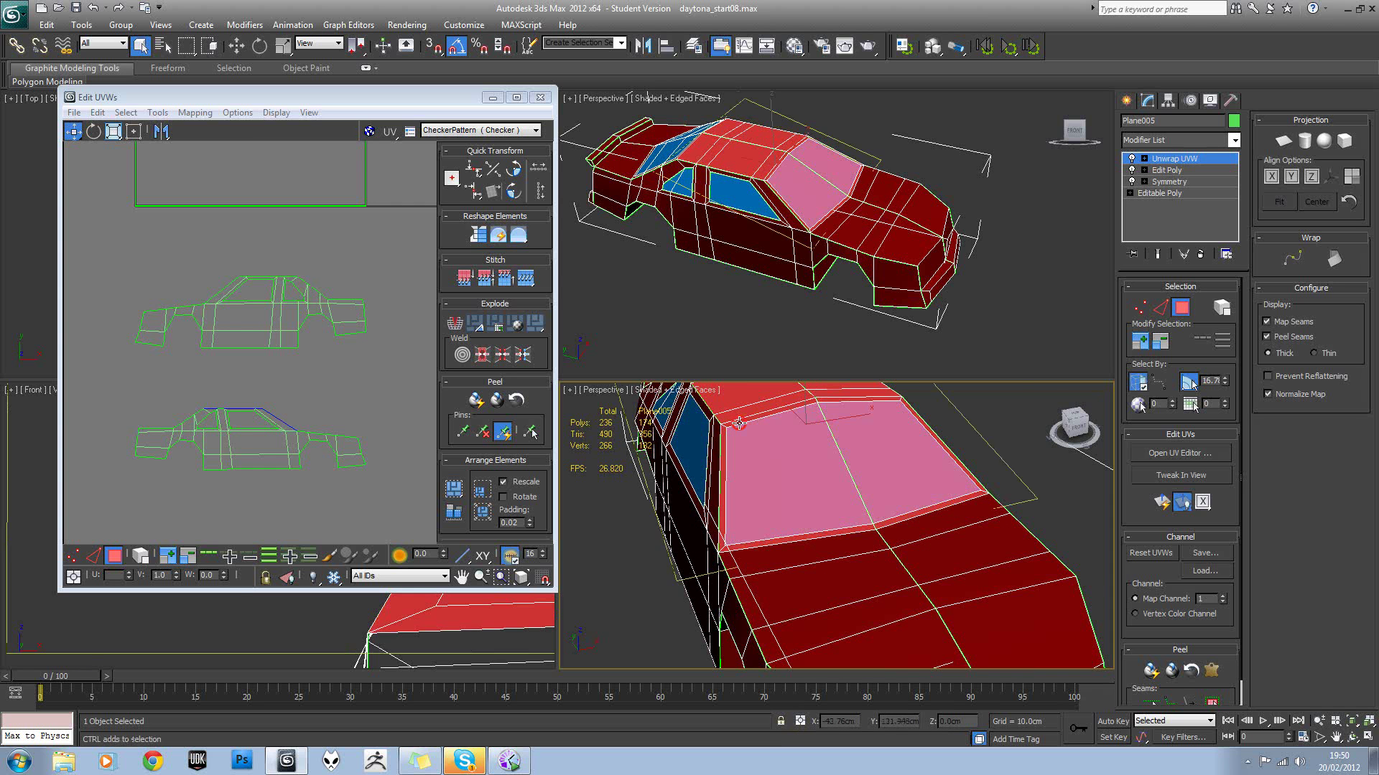
pyautogui.scroll(-4, 788, 506)
pyautogui.keyDown('alt'); pyautogui.moveTo(739, 500); pyautogui.dragTo(847, 485, button='middle'); pyautogui.keyUp('alt')
pyautogui.keyDown('ctrl'); pyautogui.click(657, 528); pyautogui.keyUp('ctrl')
pyautogui.keyDown('alt'); pyautogui.moveTo(655, 528); pyautogui.dragTo(750, 574, button='middle'); pyautogui.keyUp('alt')
pyautogui.keyDown('ctrl'); pyautogui.click(728, 529); pyautogui.keyUp('ctrl')
# Turn off planar angle selection and remove the windscreen and rear window faces from the selection.
pyautogui.click(1190, 387)
pyautogui.keyDown('alt'); pyautogui.moveTo(1005, 449); pyautogui.dragTo(896, 477, button='middle'); pyautogui.keyUp('alt')
pyautogui.keyDown('alt'); pyautogui.click(973, 516); pyautogui.keyUp('alt')
pyautogui.keyDown('alt'); pyautogui.click(996, 502); pyautogui.keyUp('alt')
pyautogui.keyDown('alt'); pyautogui.moveTo(761, 494); pyautogui.dragTo(866, 520, button='middle'); pyautogui.keyUp('alt')
pyautogui.keyDown('alt'); pyautogui.click(866, 524); pyautogui.keyUp('alt')
pyautogui.keyDown('alt'); pyautogui.click(849, 544); pyautogui.keyUp('alt')
pyautogui.keyDown('alt'); pyautogui.click(828, 565); pyautogui.keyUp('alt')
pyautogui.keyDown('alt'); pyautogui.click(798, 535); pyautogui.keyUp('alt')
pyautogui.keyDown('alt'); pyautogui.click(815, 504); pyautogui.keyUp('alt')
pyautogui.keyDown('alt'); pyautogui.click(834, 489); pyautogui.keyUp('alt')
pyautogui.keyDown('alt'); pyautogui.moveTo(946, 508); pyautogui.dragTo(806, 476, button='middle'); pyautogui.keyUp('alt')
# Apply Unfold Mapping to the selected top faces and move the resulting UVs below the side pieces.
pyautogui.keyDown('alt'); pyautogui.moveTo(863, 522); pyautogui.dragTo(1048, 493, button='middle'); pyautogui.keyUp('alt')
pyautogui.scroll(-3, 288, 304)
pyautogui.click(204, 115)
pyautogui.click(215, 169)
pyautogui.click(205, 33)
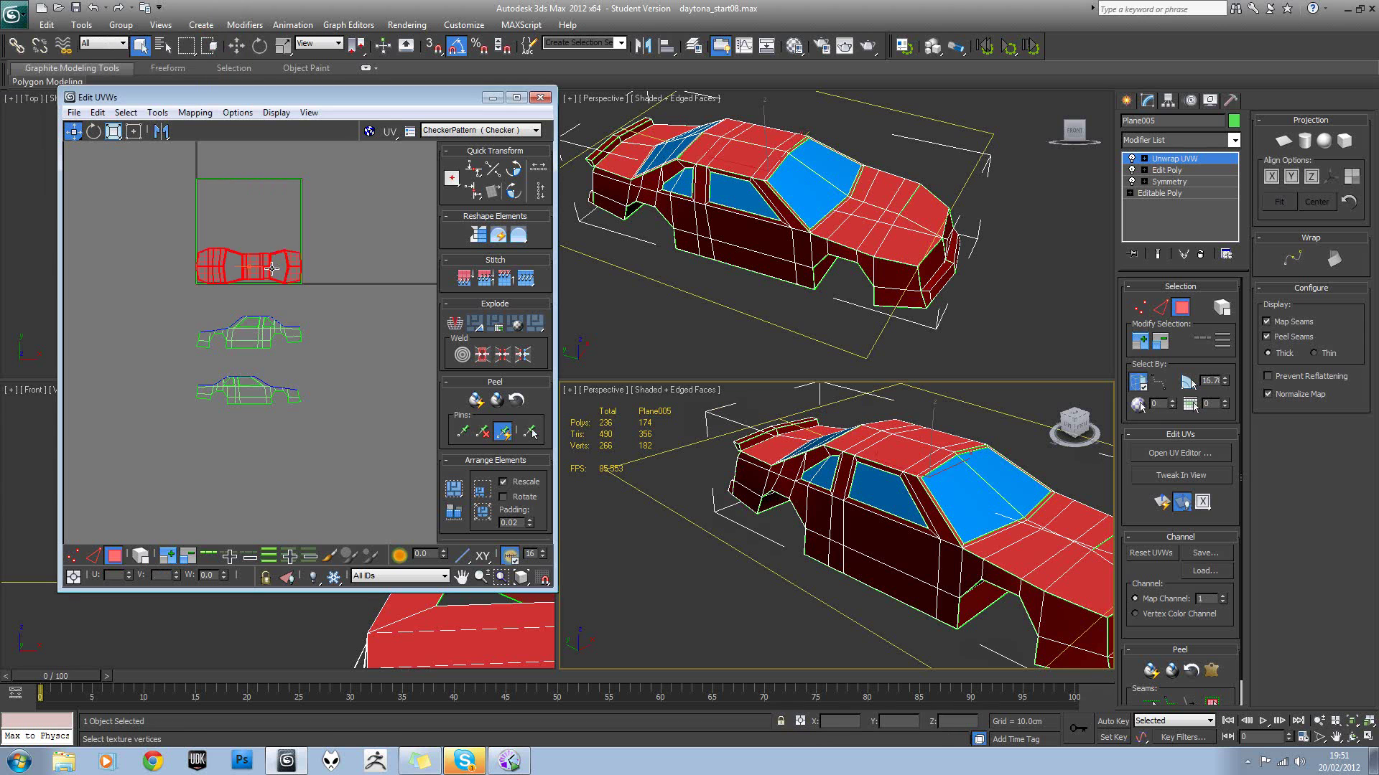
pyautogui.moveTo(267, 277); pyautogui.dragTo(266, 488)
# Examine the unfolded top piece's layout up close in the UV editor.
pyautogui.moveTo(267, 489); pyautogui.dragTo(295, 371, button='middle')
pyautogui.scroll(4, 295, 372)
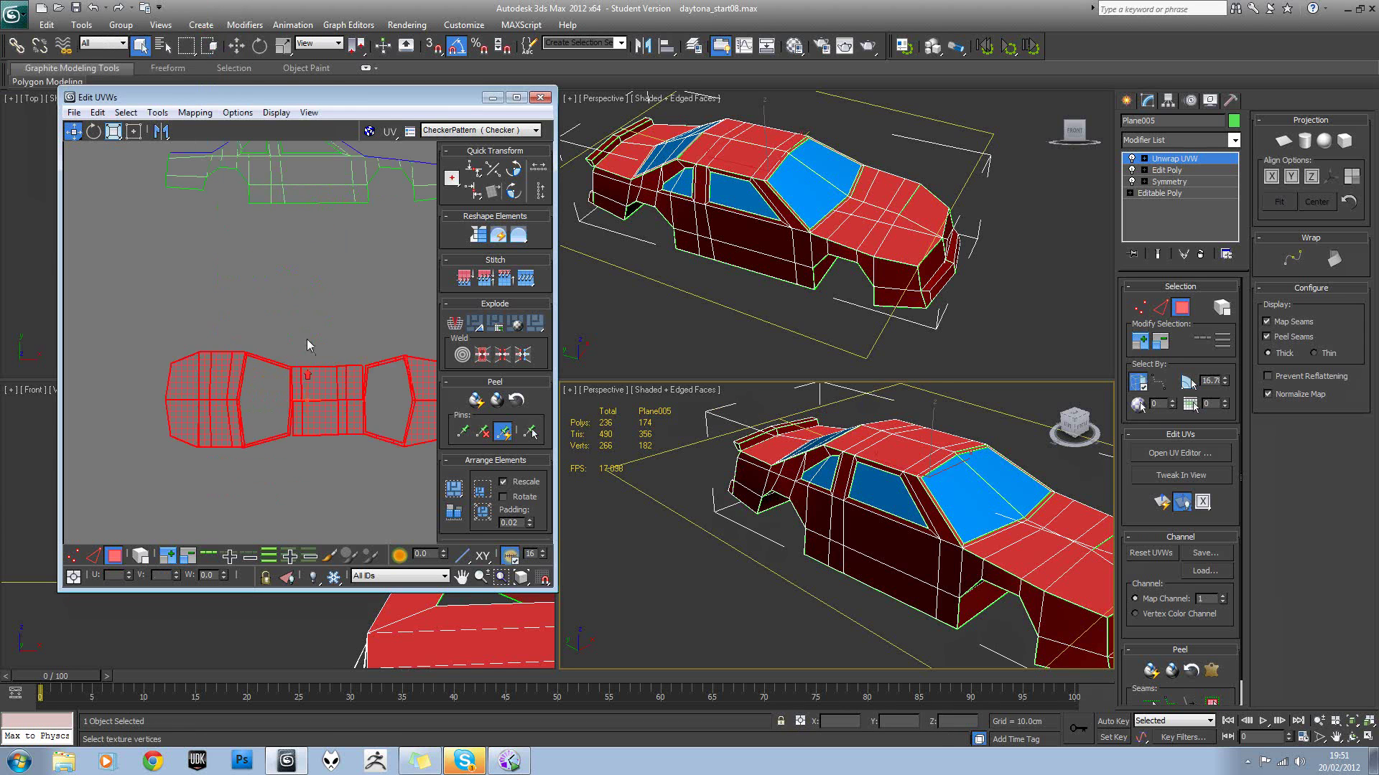
pyautogui.click(310, 335)
pyautogui.scroll(6, 252, 415)
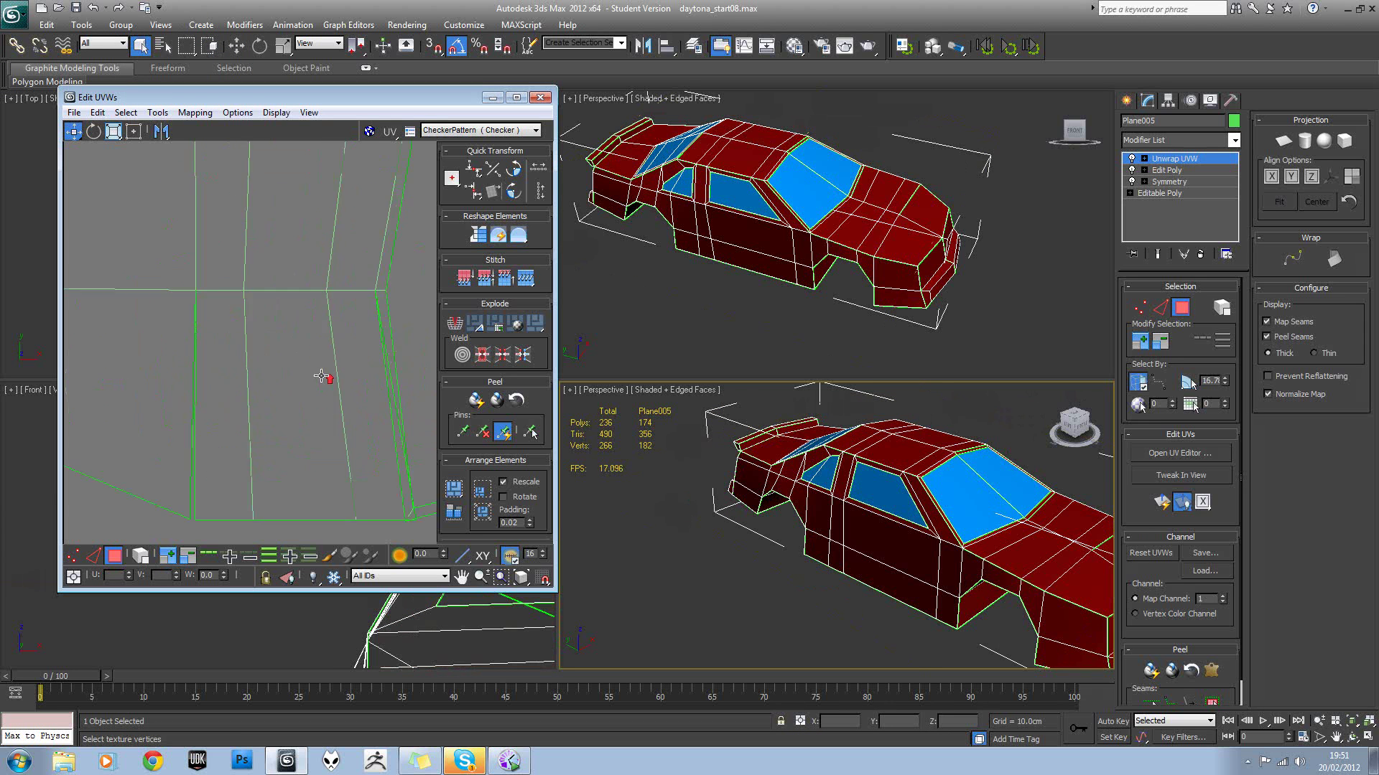
pyautogui.scroll(-3, 286, 380)
pyautogui.moveTo(371, 377); pyautogui.dragTo(216, 400, button='middle')
pyautogui.scroll(-2, 217, 400)
pyautogui.moveTo(307, 378); pyautogui.dragTo(250, 382, button='middle')
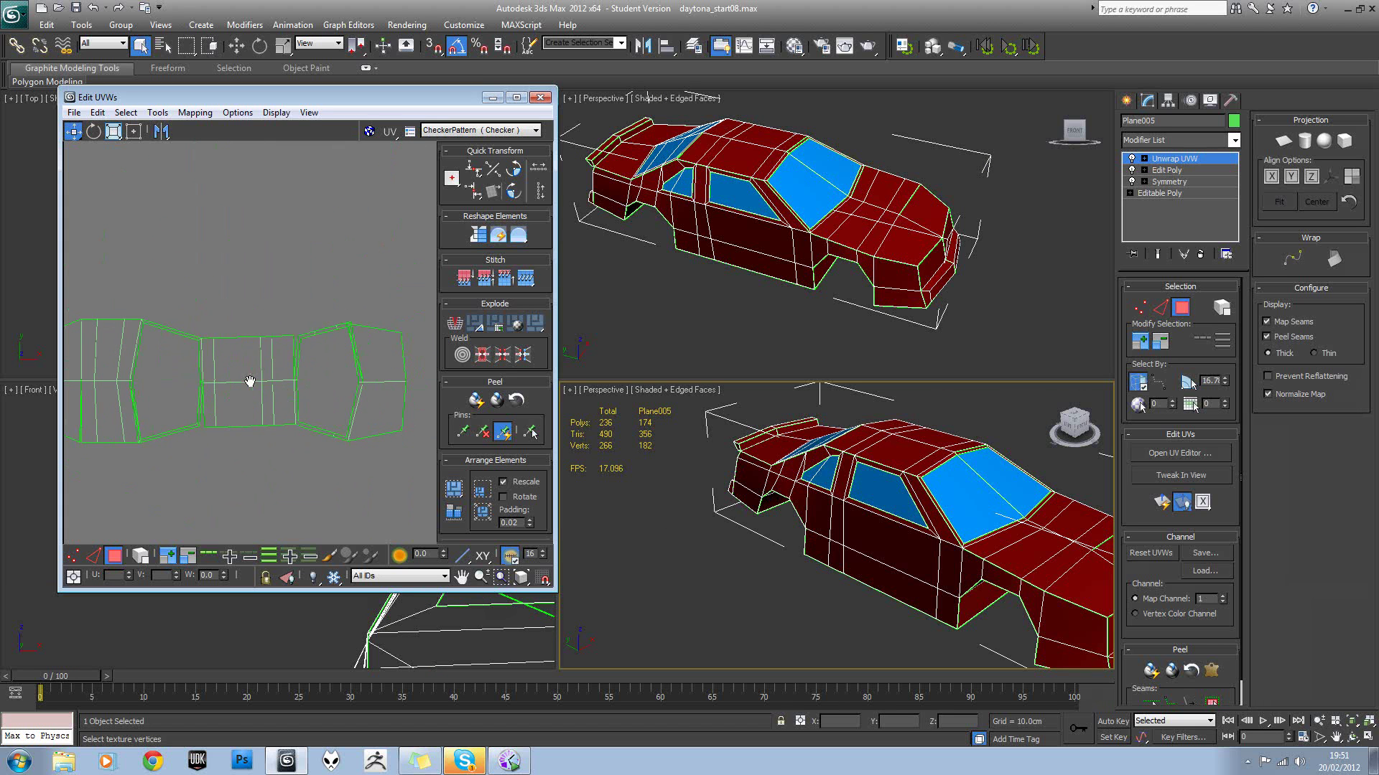
pyautogui.scroll(-2, 126, 310)
# Reselect the whole top piece in the UV layout and remap it with a fitted planar projection.
pyautogui.moveTo(353, 436); pyautogui.dragTo(385, 454)
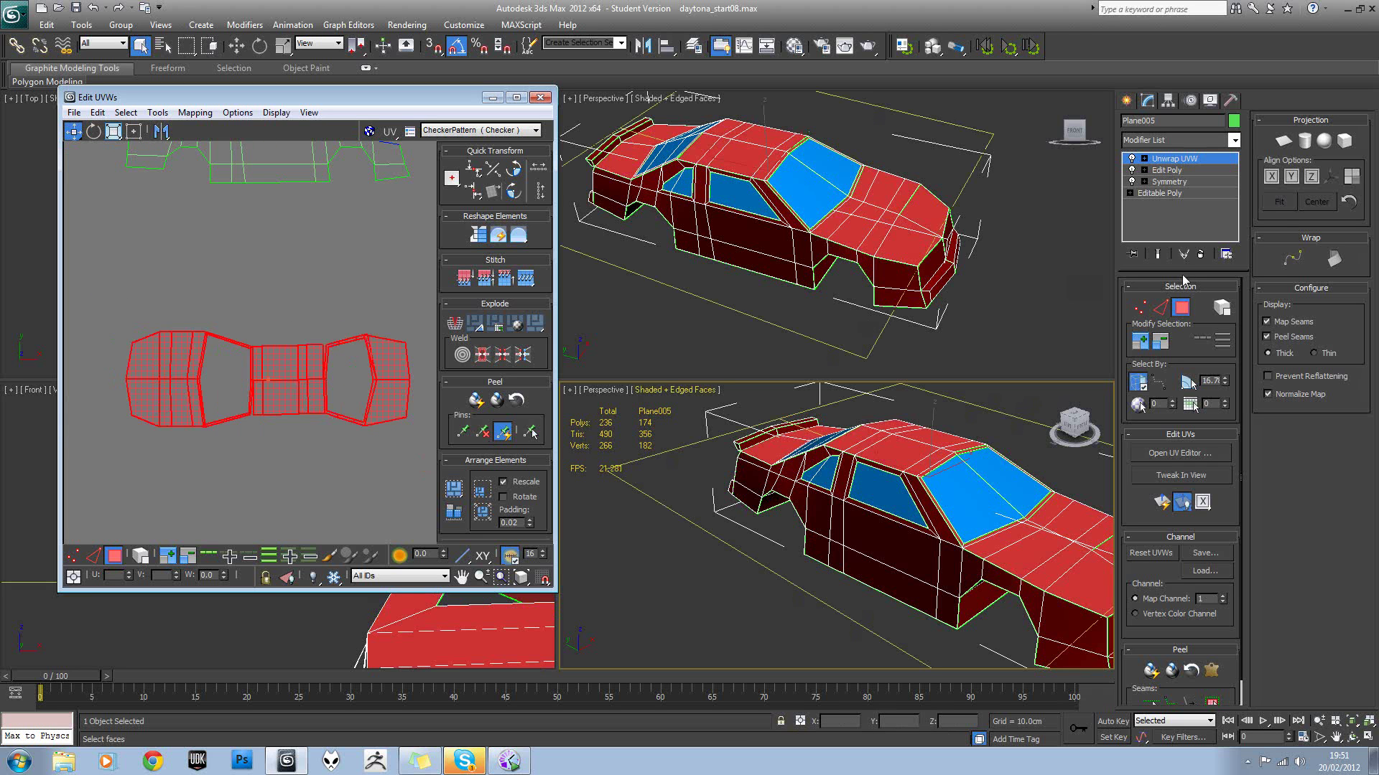
pyautogui.click(1283, 140)
pyautogui.click(1278, 203)
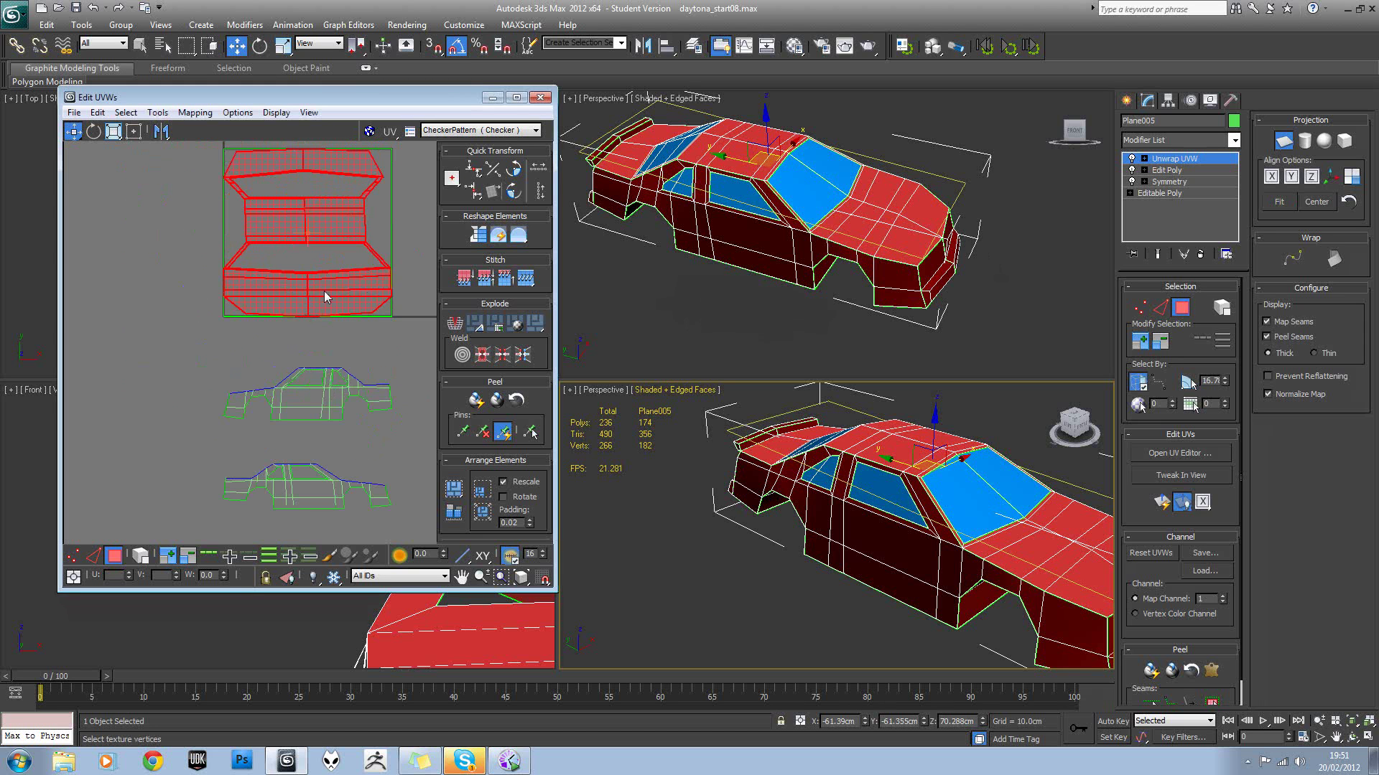
pyautogui.click(1283, 140)
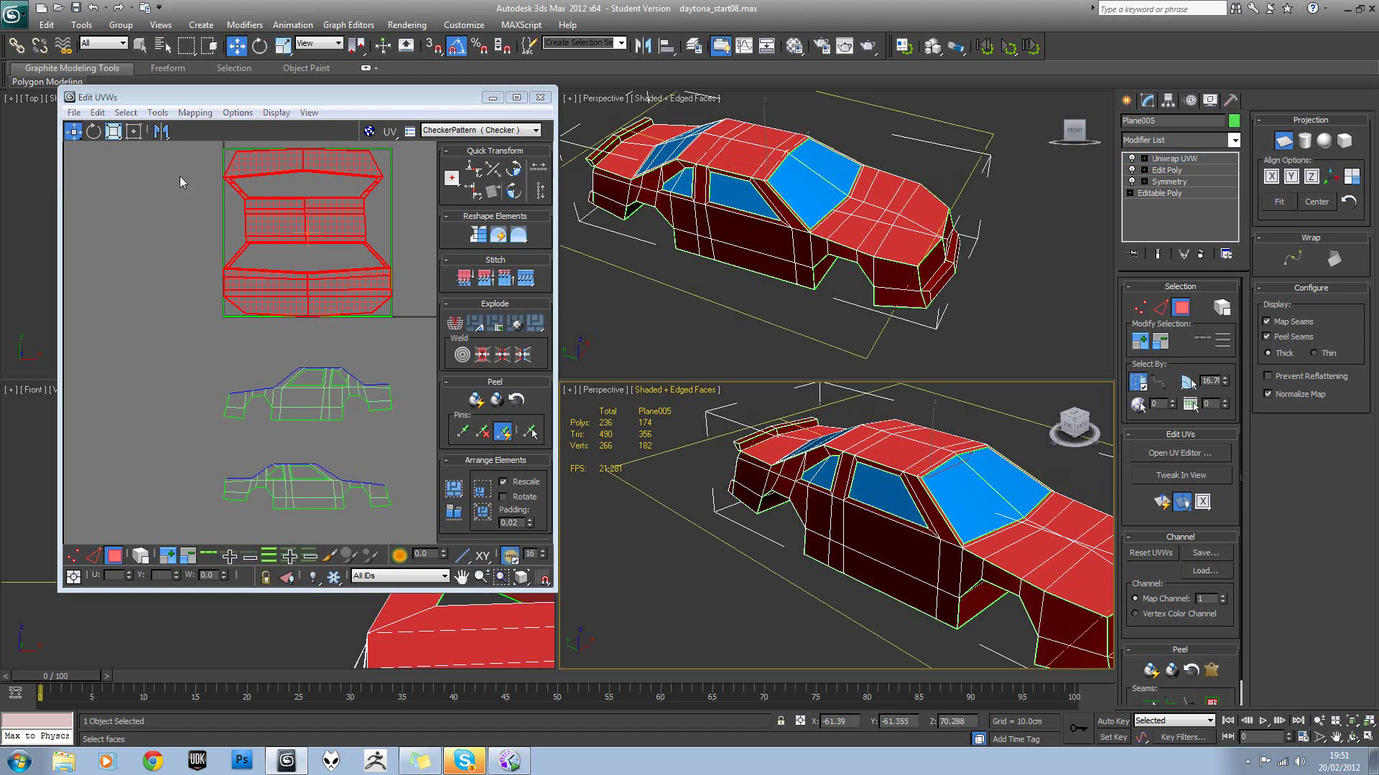
# Scale the top piece's UVs down horizontally to match the car's real proportions.
pyautogui.click(113, 131)
pyautogui.moveTo(338, 222); pyautogui.dragTo(317, 226)
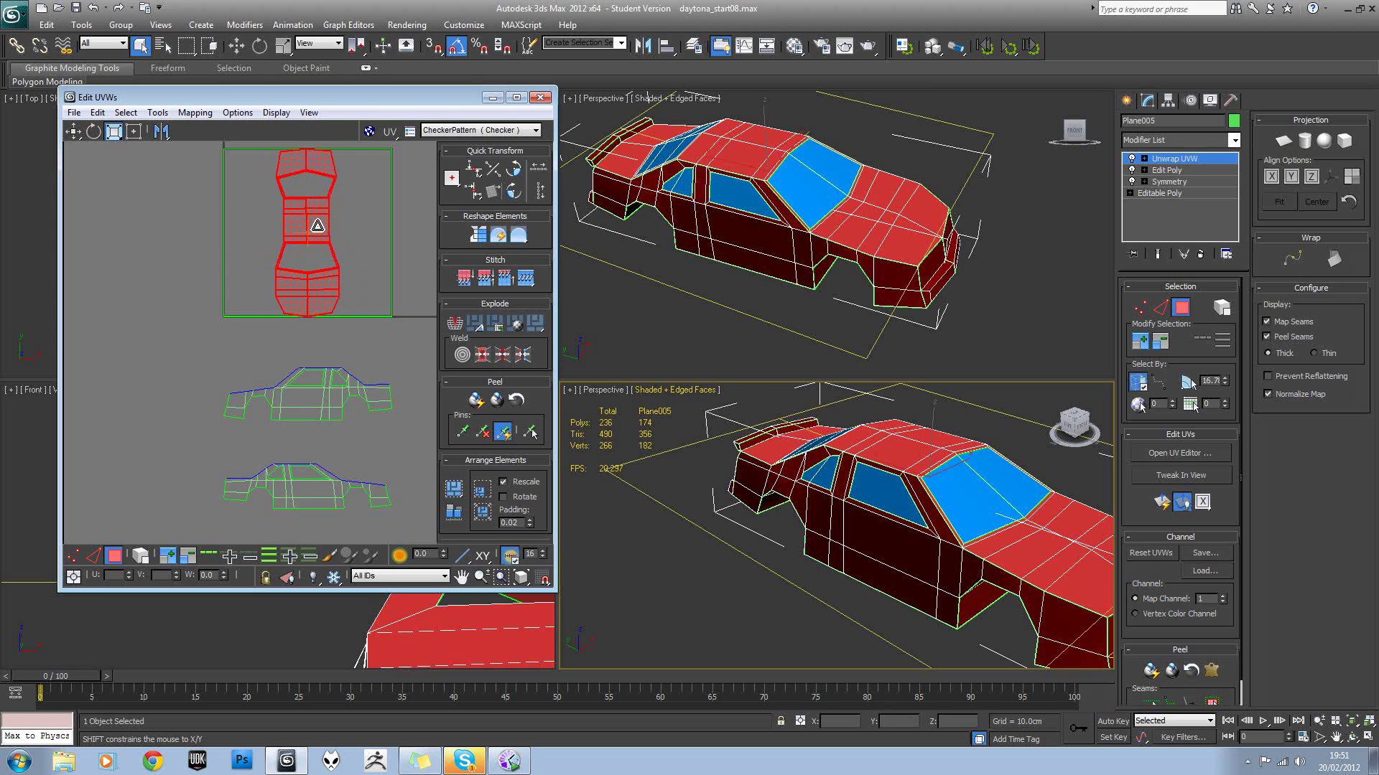
pyautogui.scroll(3, 309, 221)
pyautogui.moveTo(308, 221); pyautogui.dragTo(330, 329, button='middle')
pyautogui.click(335, 235)
pyautogui.scroll(1, 335, 236)
pyautogui.scroll(-3, 337, 238)
pyautogui.scroll(-2, 340, 244)
pyautogui.click(350, 262)
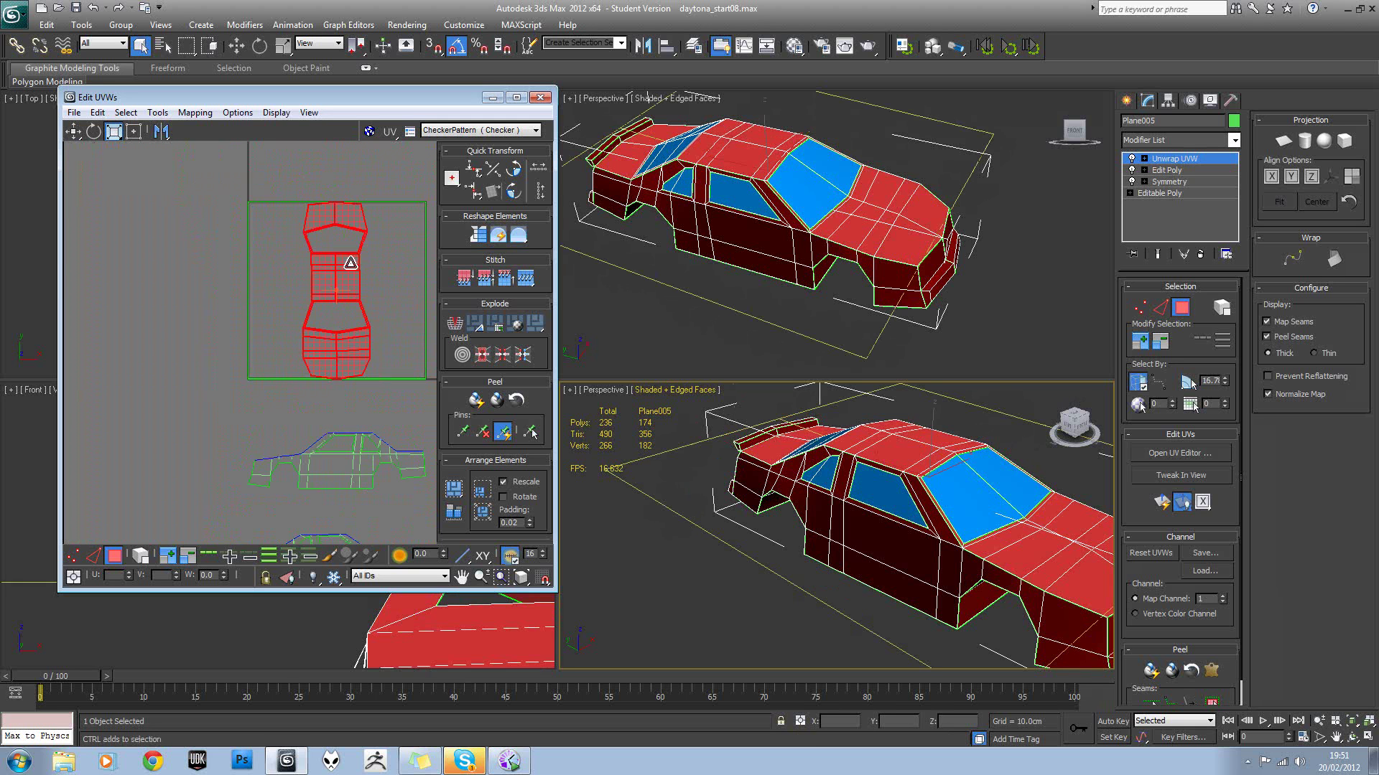
# Move the top piece off the UV tile and place it to the left of the two side pieces.
pyautogui.press('w')
pyautogui.moveTo(349, 279); pyautogui.dragTo(170, 325)
pyautogui.click(206, 252)
pyautogui.moveTo(192, 270); pyautogui.dragTo(359, 255, button='middle')
pyautogui.scroll(5, 353, 256)
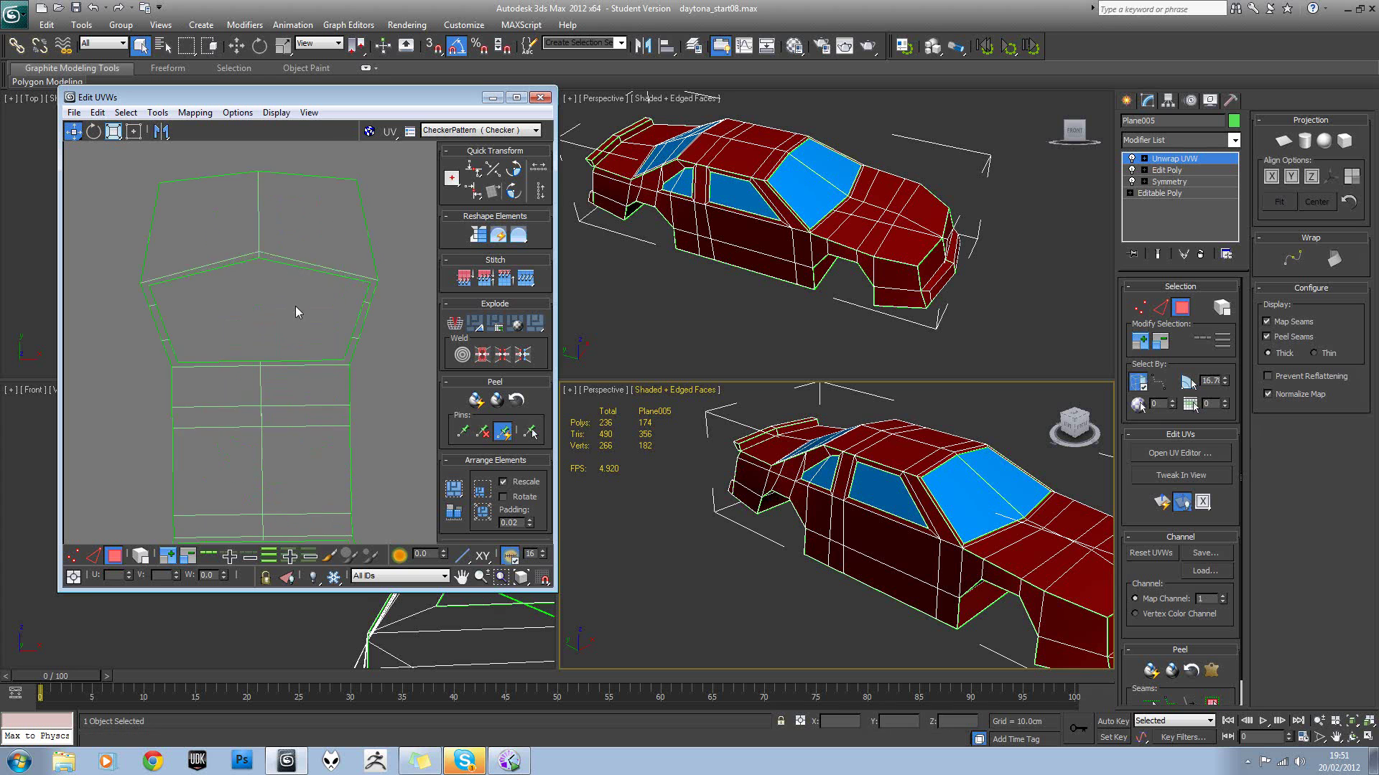
pyautogui.moveTo(286, 353); pyautogui.dragTo(309, 240, button='middle')
pyautogui.moveTo(307, 292); pyautogui.dragTo(308, 283, button='middle')
pyautogui.scroll(-5, 316, 283)
pyautogui.scroll(-3, 249, 310)
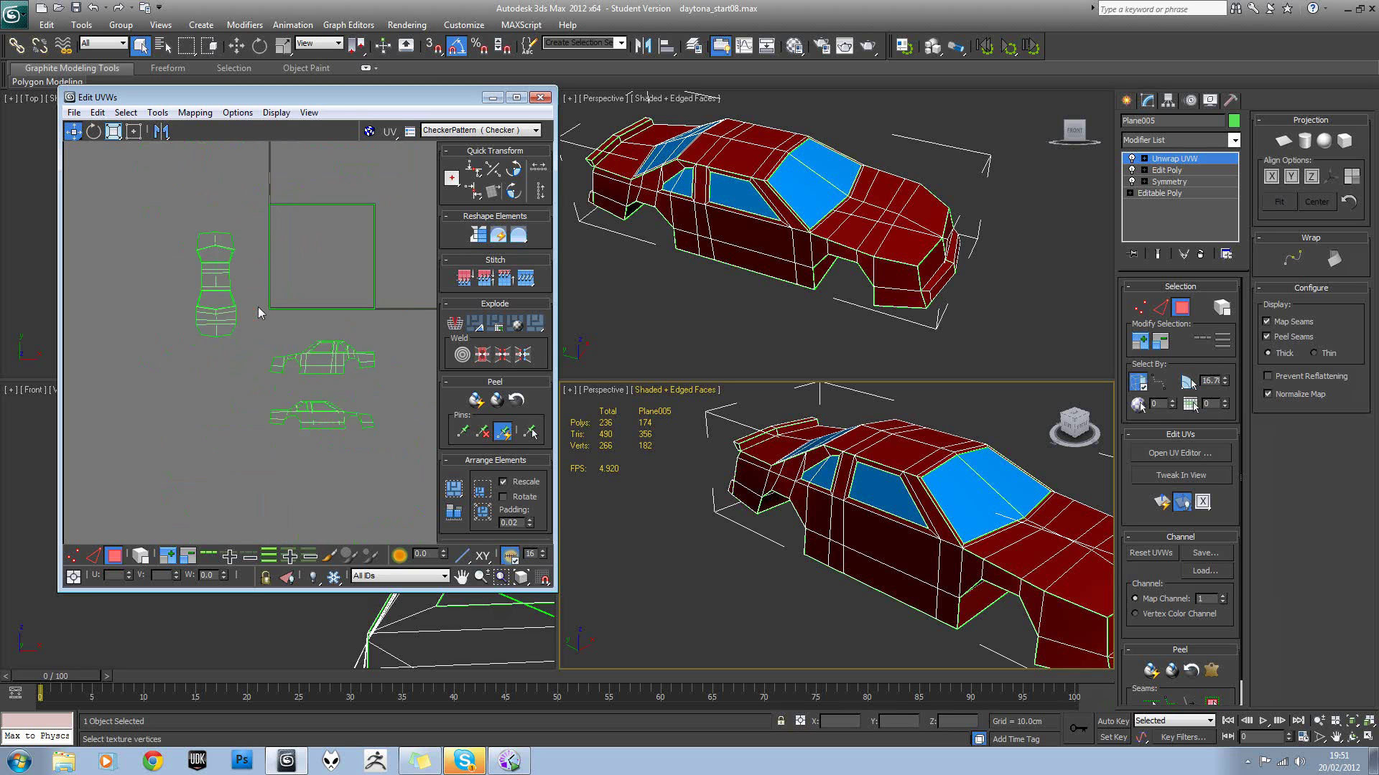
pyautogui.moveTo(220, 330); pyautogui.dragTo(262, 434)
pyautogui.click(309, 339)
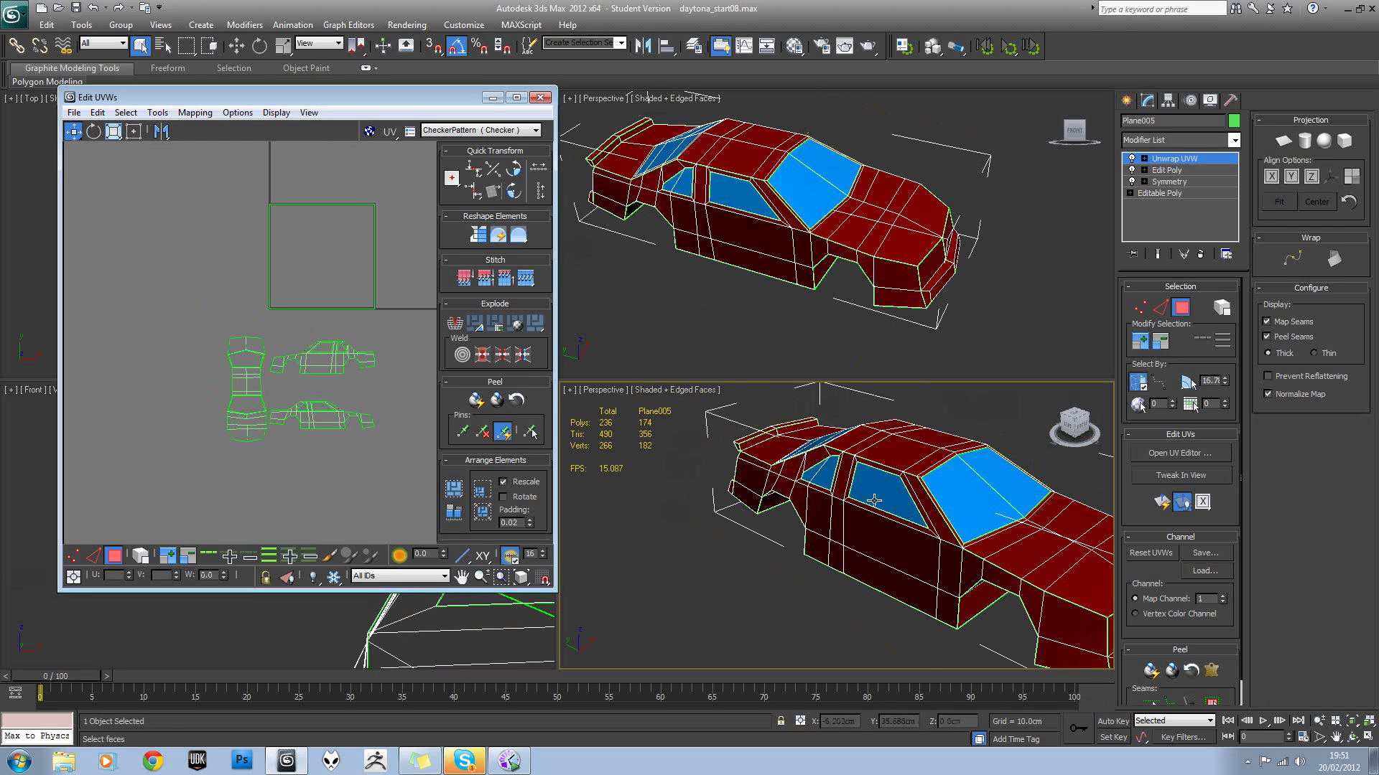
pyautogui.moveTo(427, 318); pyautogui.dragTo(429, 321)
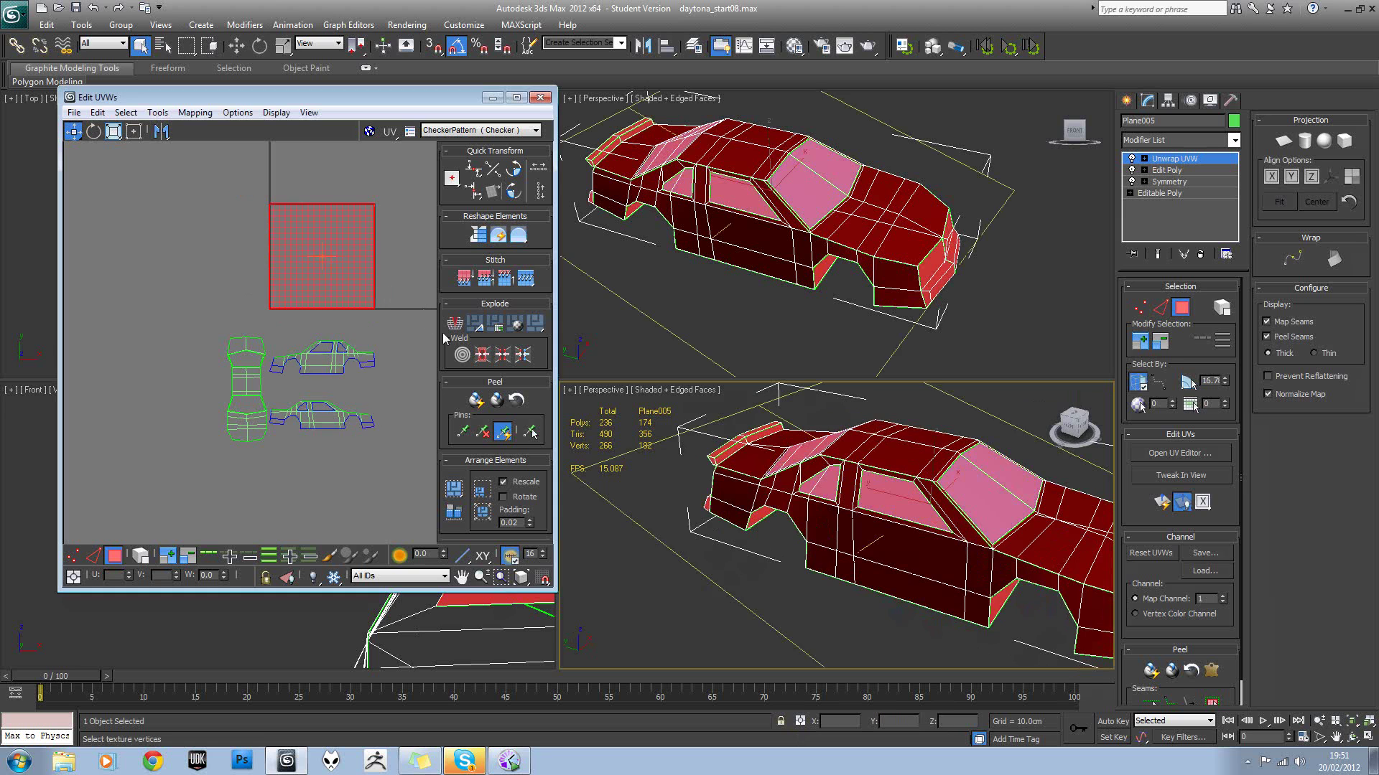
pyautogui.keyDown('alt'); pyautogui.moveTo(797, 480); pyautogui.dragTo(671, 425, button='middle'); pyautogui.keyUp('alt')
pyautogui.click(945, 583)
pyautogui.keyDown('alt'); pyautogui.moveTo(853, 538); pyautogui.dragTo(928, 546, button='middle'); pyautogui.keyUp('alt')
pyautogui.click(907, 540)
pyautogui.keyDown('alt'); pyautogui.moveTo(846, 555); pyautogui.dragTo(799, 530, button='middle'); pyautogui.keyUp('alt')
pyautogui.keyDown('ctrl'); pyautogui.click(850, 548); pyautogui.keyUp('ctrl')
pyautogui.keyDown('alt'); pyautogui.moveTo(912, 553); pyautogui.dragTo(806, 498, button='middle'); pyautogui.keyUp('alt')
pyautogui.click(402, 388)
# Select the car's underside faces, including the wheel arches, using planar angle selection.
pyautogui.click(797, 488)
pyautogui.keyDown('ctrl'); pyautogui.click(792, 526); pyautogui.keyUp('ctrl')
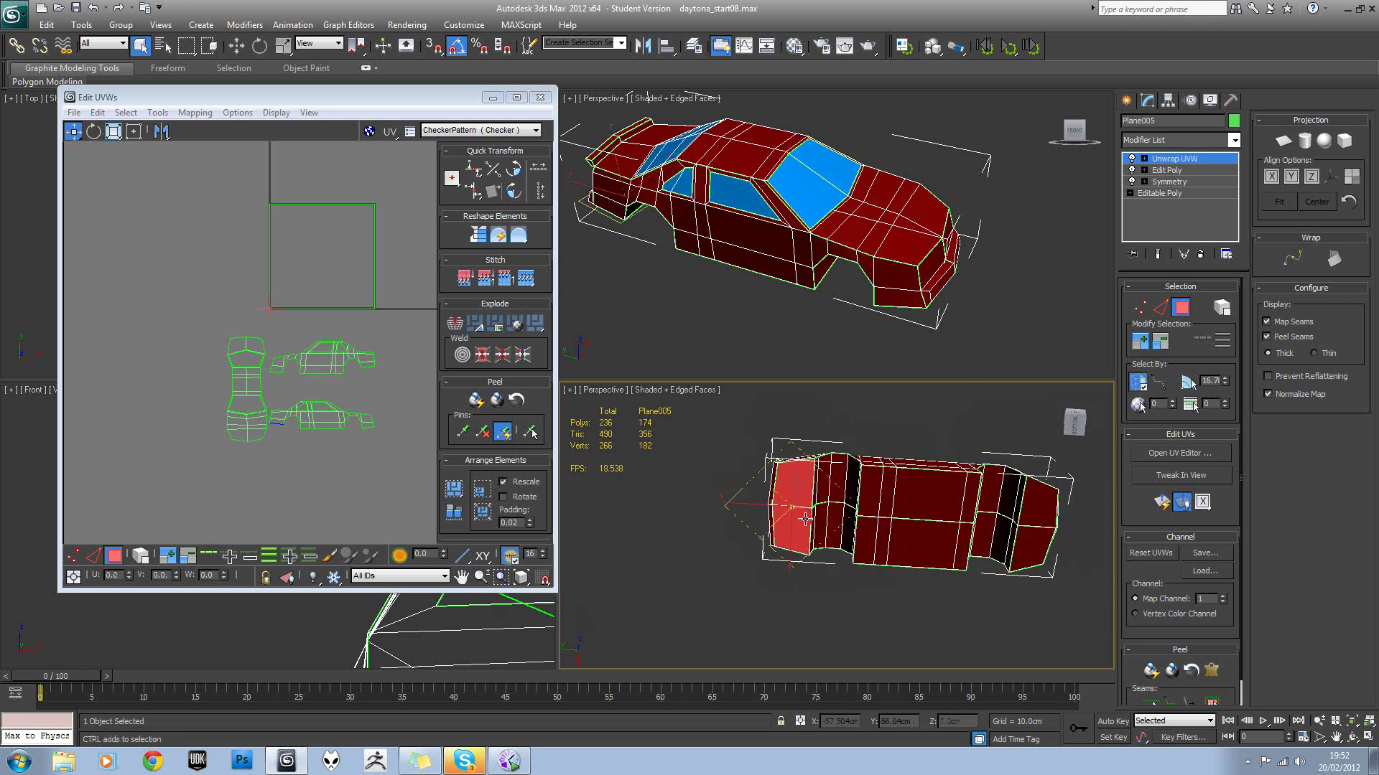
pyautogui.keyDown('ctrl'); pyautogui.click(922, 499); pyautogui.keyUp('ctrl')
pyautogui.keyDown('ctrl'); pyautogui.click(881, 533); pyautogui.keyUp('ctrl')
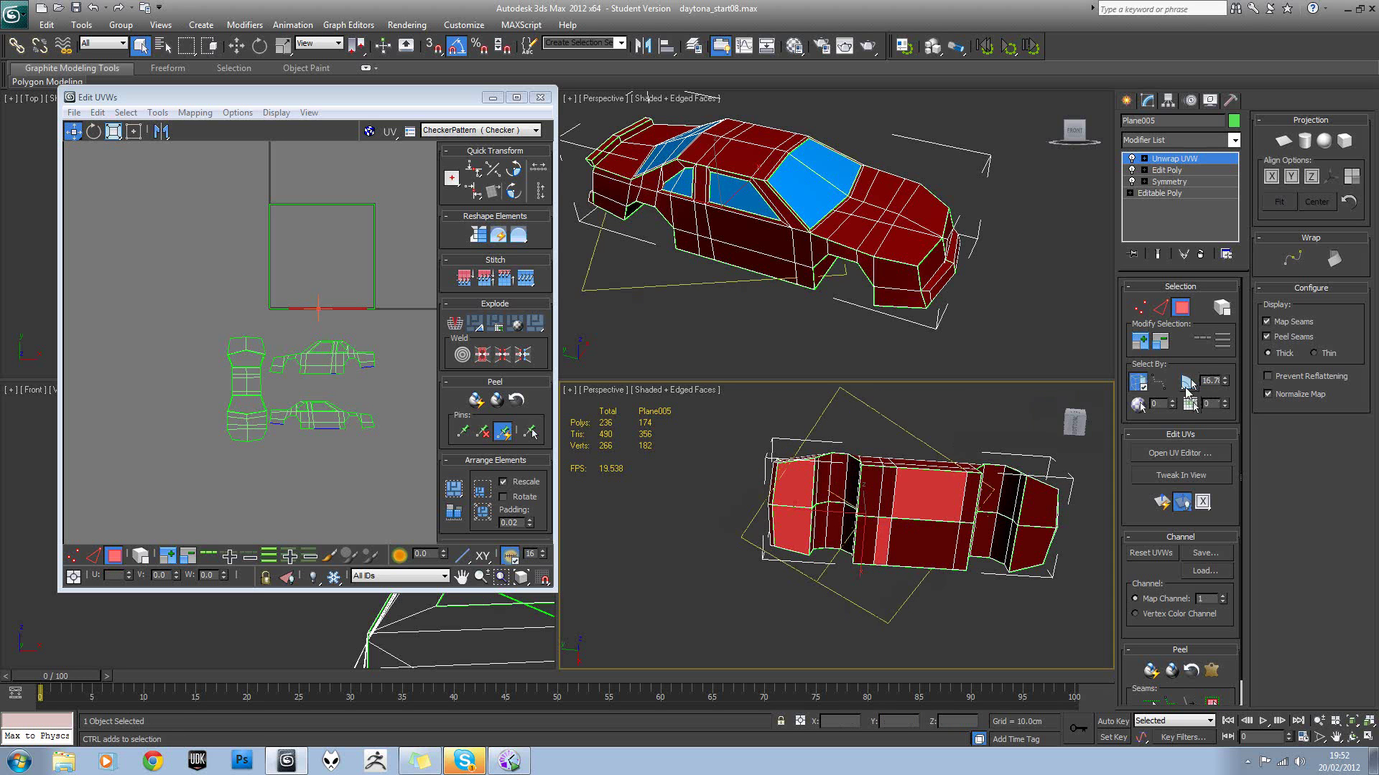
pyautogui.keyDown('ctrl'); pyautogui.click(899, 533); pyautogui.keyUp('ctrl')
pyautogui.keyDown('alt'); pyautogui.moveTo(967, 531); pyautogui.dragTo(1013, 498, button='middle'); pyautogui.keyUp('alt')
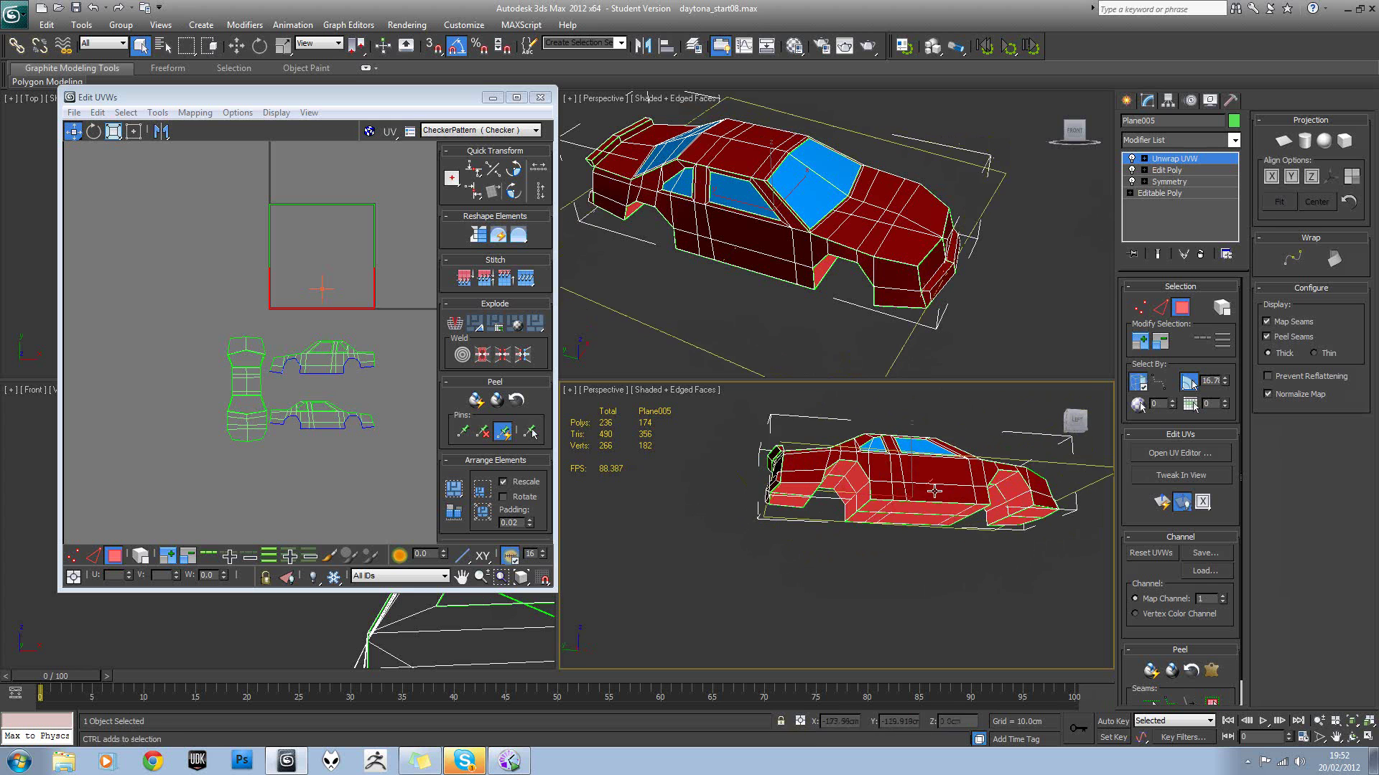
# Apply Unfold Mapping to the underside faces and move the unfolded piece off the UV tile.
pyautogui.moveTo(313, 340); pyautogui.dragTo(316, 344, button='middle')
pyautogui.click(210, 113)
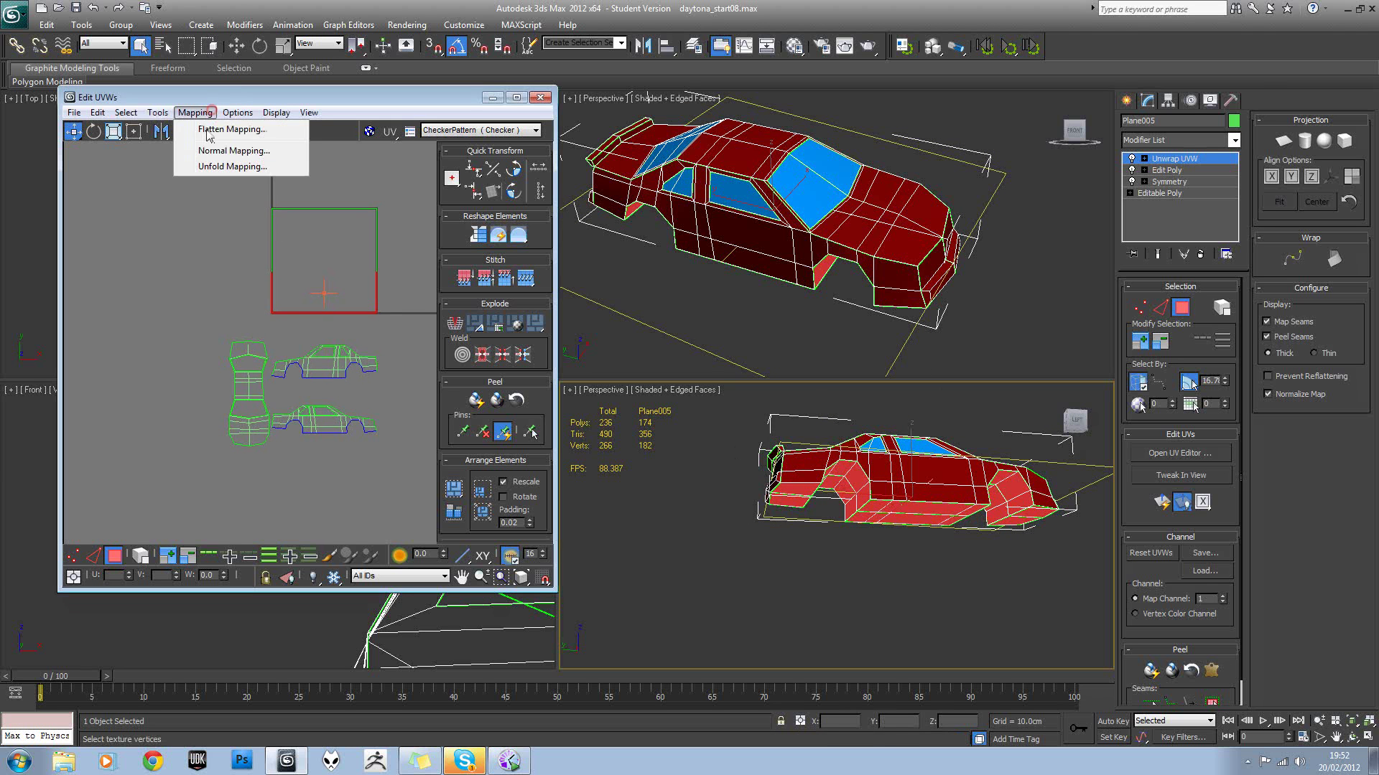
pyautogui.click(223, 166)
pyautogui.click(210, 36)
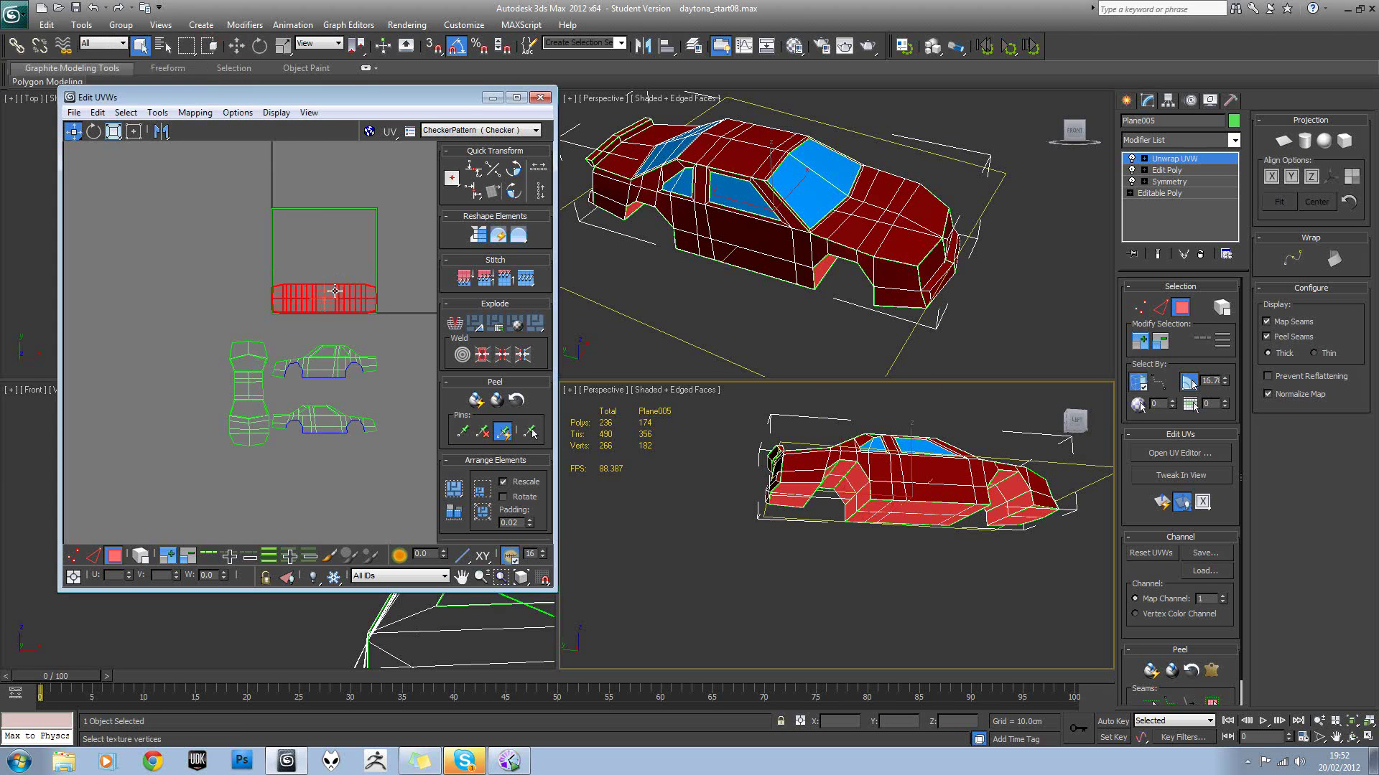
pyautogui.scroll(3, 173, 255)
pyautogui.click(159, 261)
pyautogui.moveTo(160, 261); pyautogui.dragTo(318, 266, button='middle')
pyautogui.scroll(1, 319, 265)
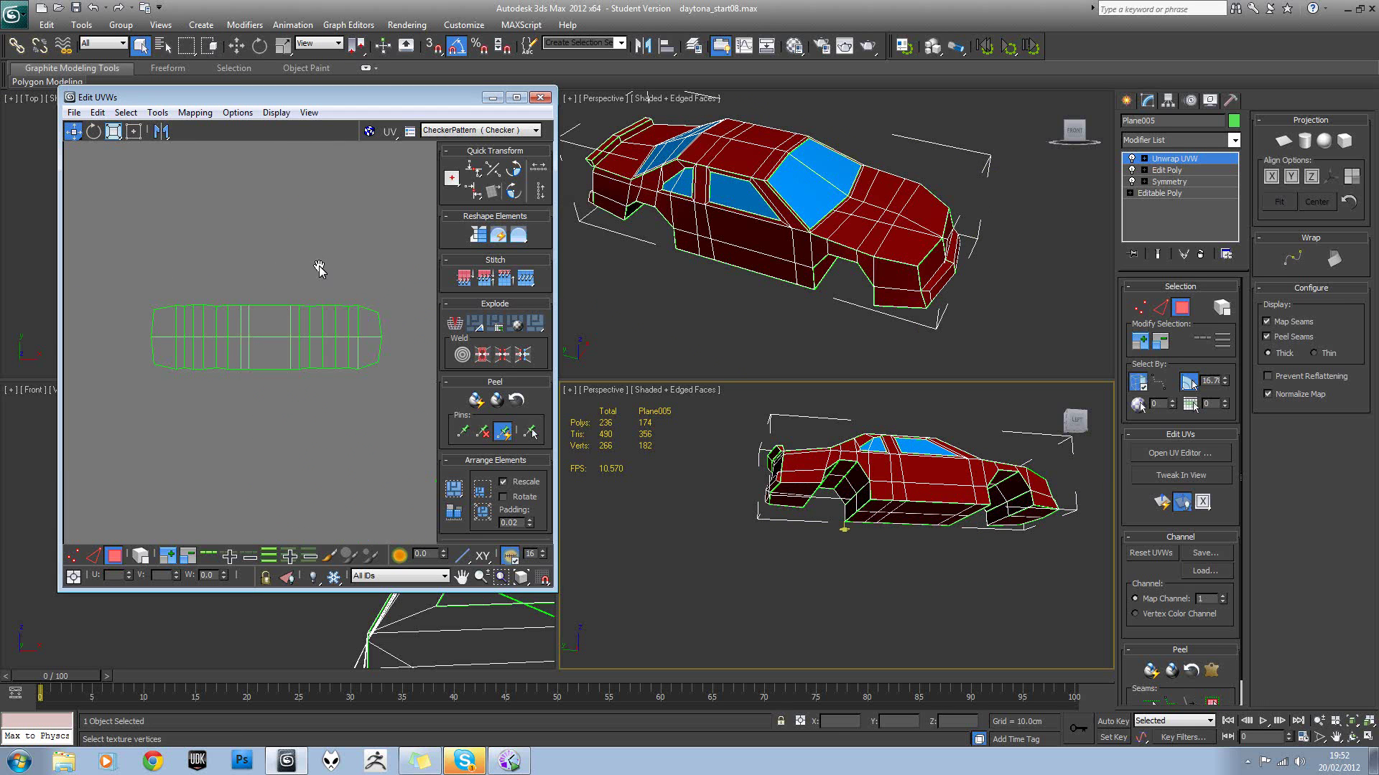
# Select the whole underside piece and relax it with Relax By Face Angles.
pyautogui.click(315, 316)
pyautogui.keyDown('alt'); pyautogui.moveTo(887, 497); pyautogui.dragTo(837, 470, button='middle'); pyautogui.keyUp('alt')
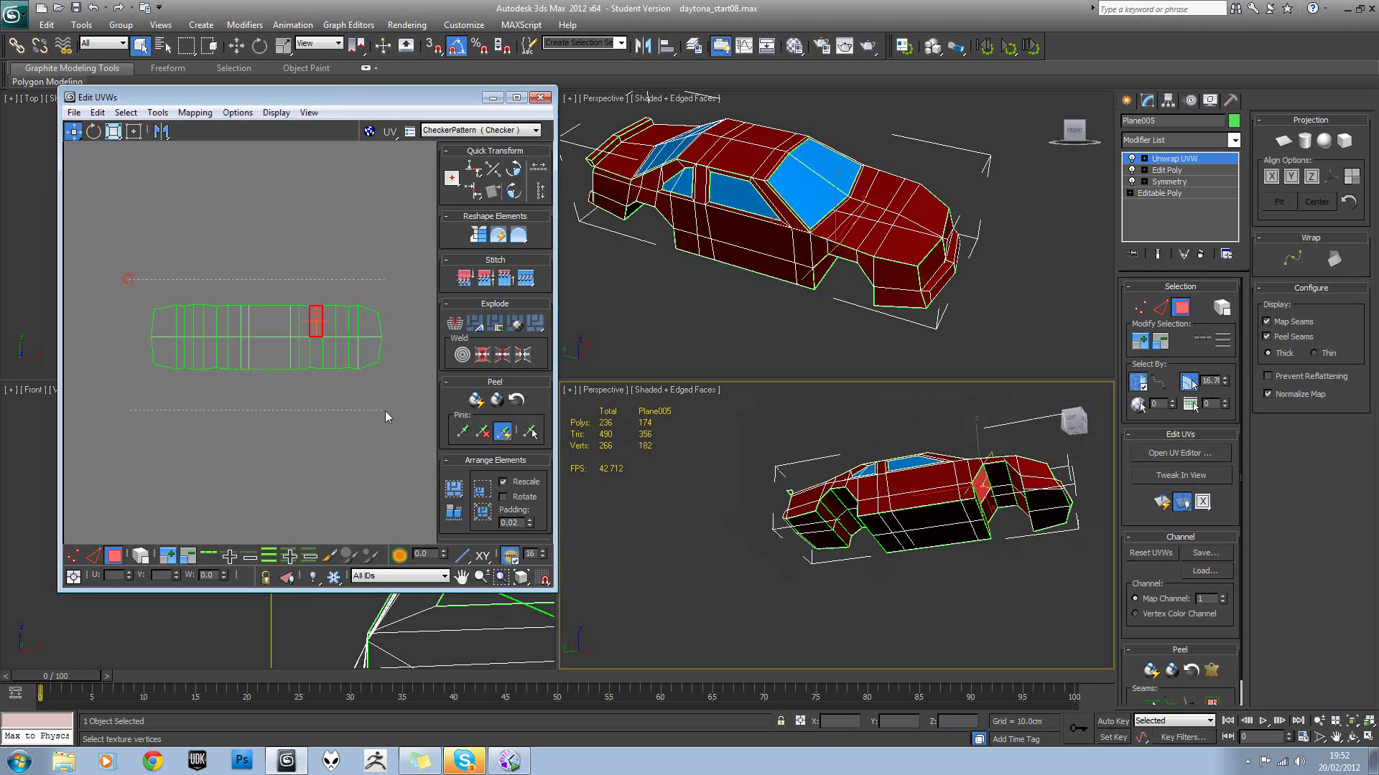
pyautogui.moveTo(385, 411); pyautogui.dragTo(381, 402)
pyautogui.click(158, 113)
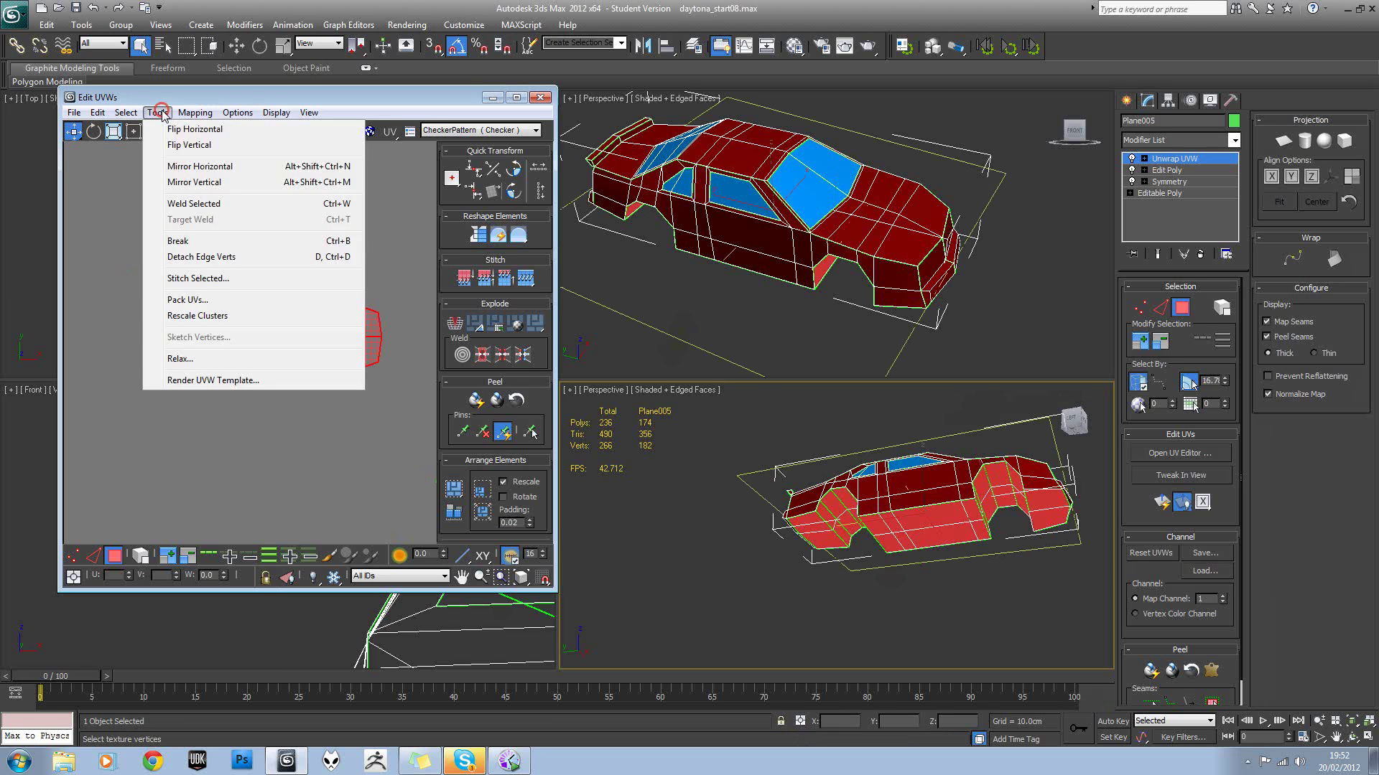
pyautogui.click(208, 356)
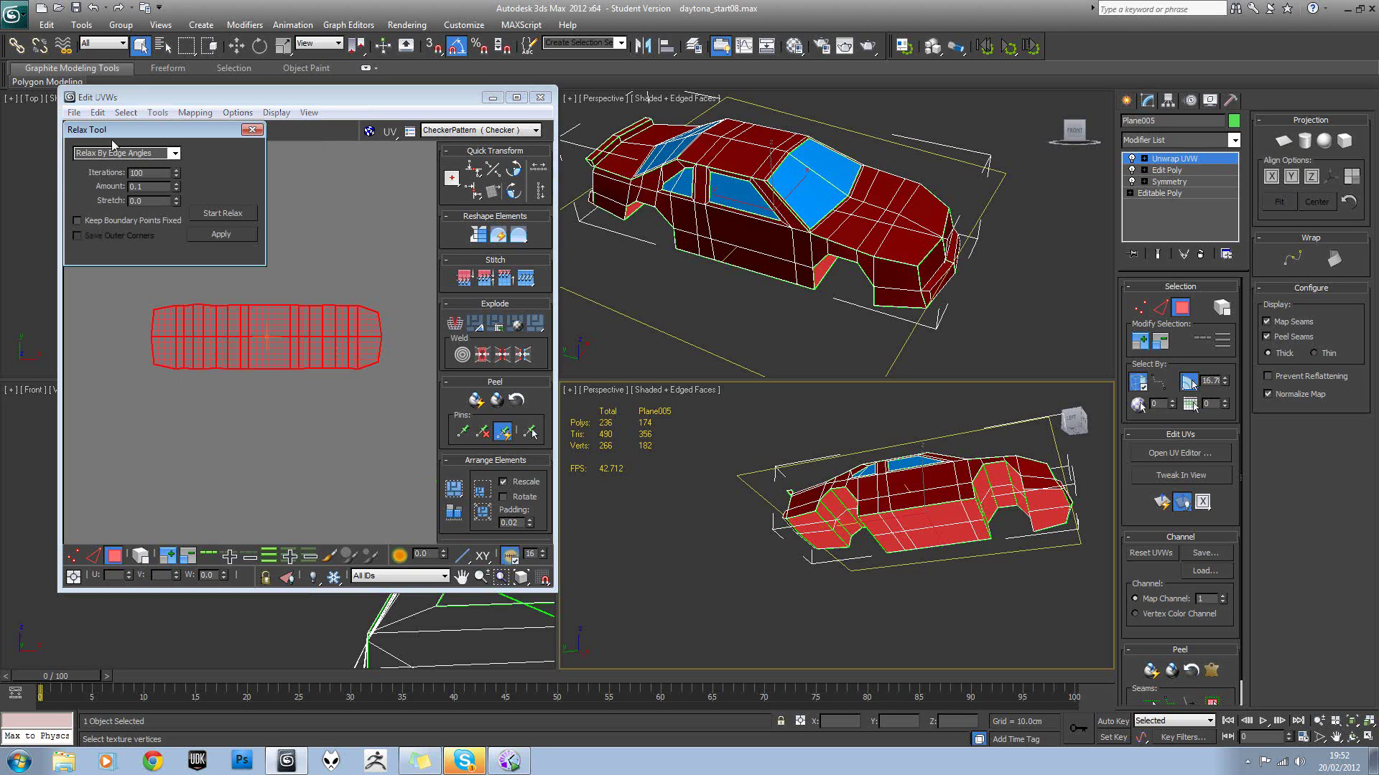
pyautogui.click(174, 153)
pyautogui.click(143, 164)
pyautogui.click(224, 213)
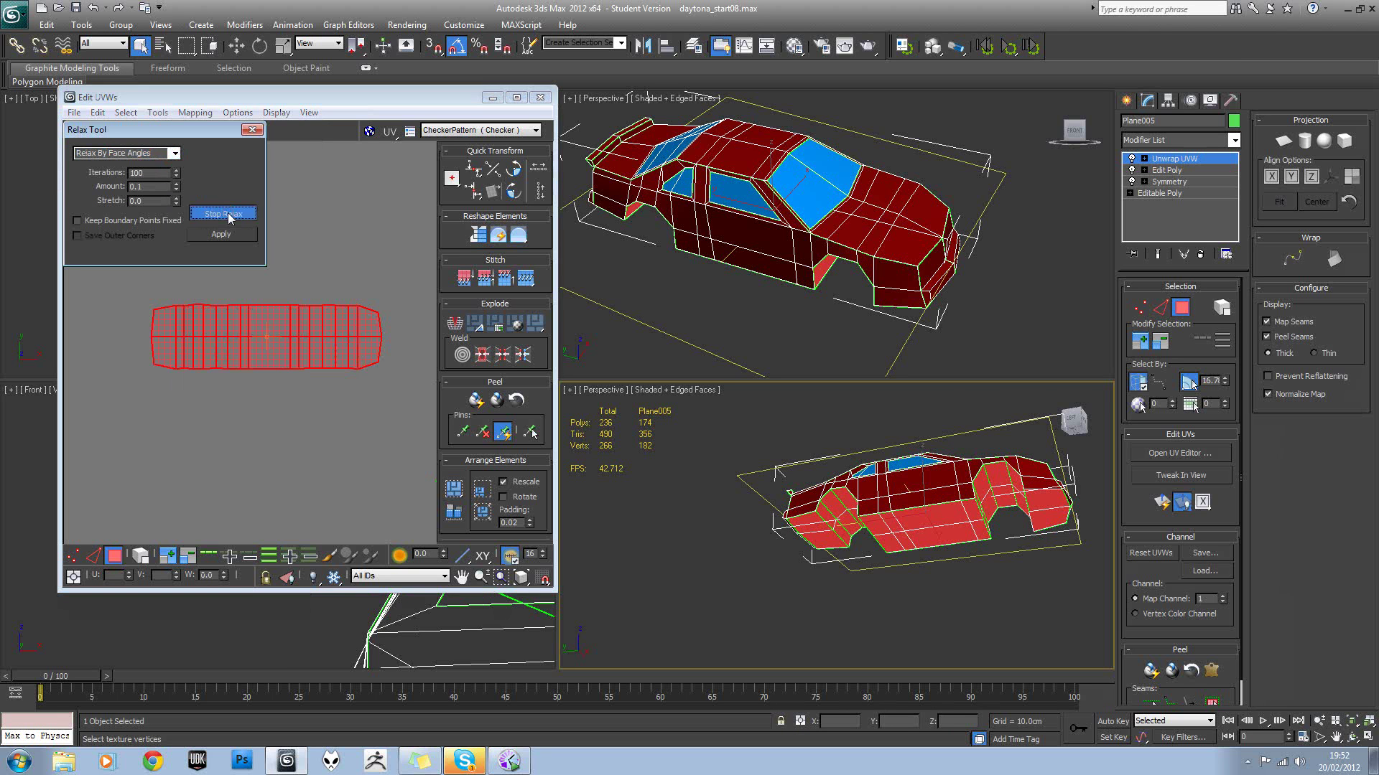
pyautogui.click(224, 214)
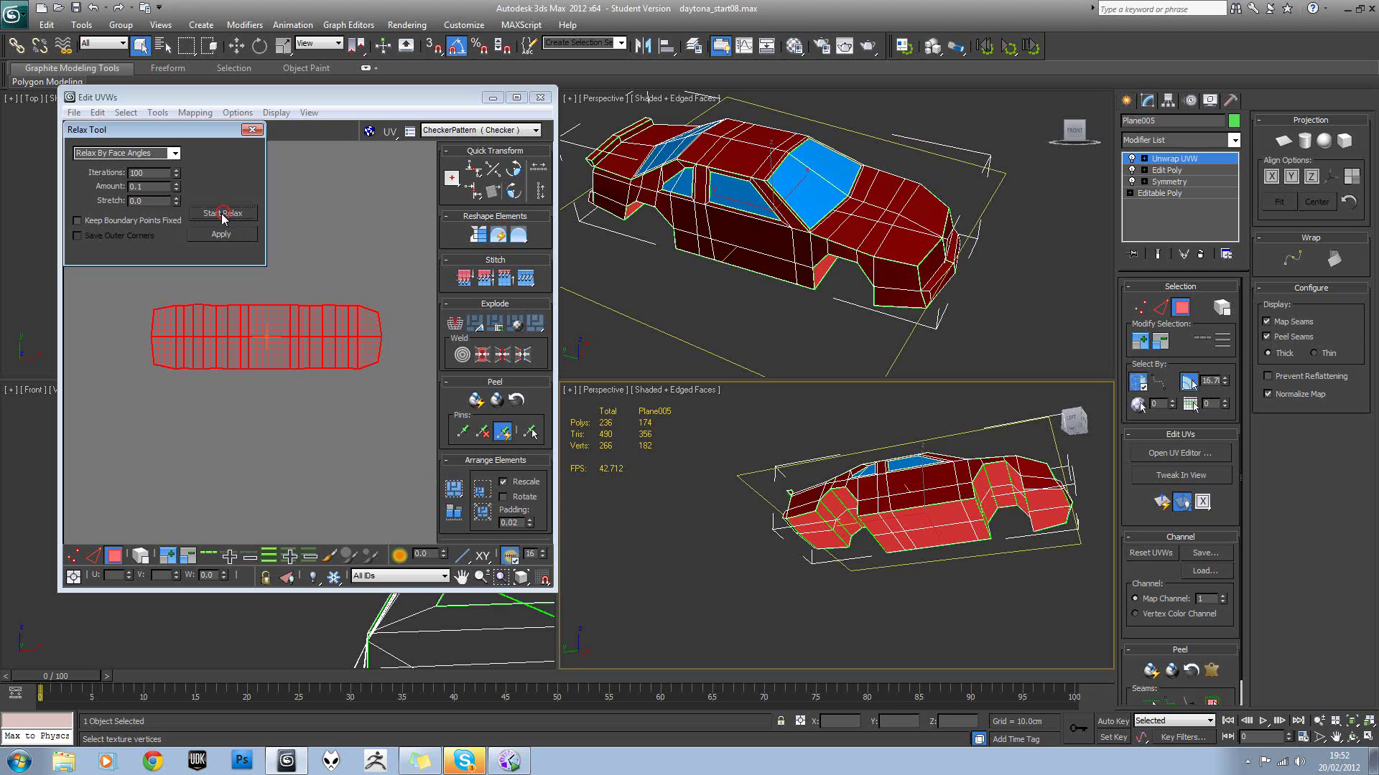
pyautogui.click(252, 130)
# Place the underside piece to the left of the top piece in the UV layout.
pyautogui.moveTo(339, 352); pyautogui.dragTo(217, 271, button='middle')
pyautogui.scroll(-5, 236, 323)
pyautogui.moveTo(235, 306); pyautogui.dragTo(254, 372)
pyautogui.scroll(3, 255, 372)
pyautogui.click(240, 307)
pyautogui.moveTo(332, 312); pyautogui.dragTo(319, 321, button='middle')
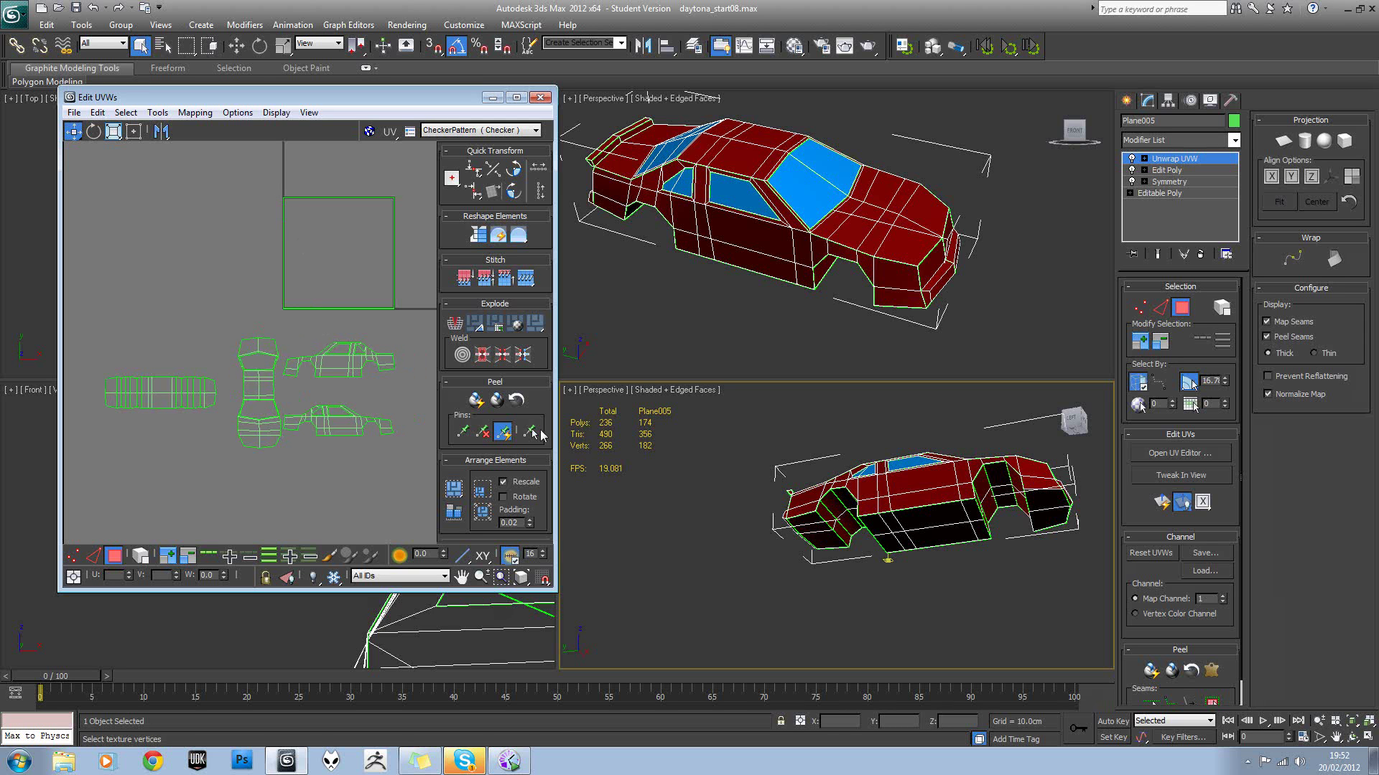
pyautogui.keyDown('alt'); pyautogui.moveTo(918, 531); pyautogui.dragTo(970, 533, button='middle'); pyautogui.keyUp('alt')
pyautogui.click(284, 204)
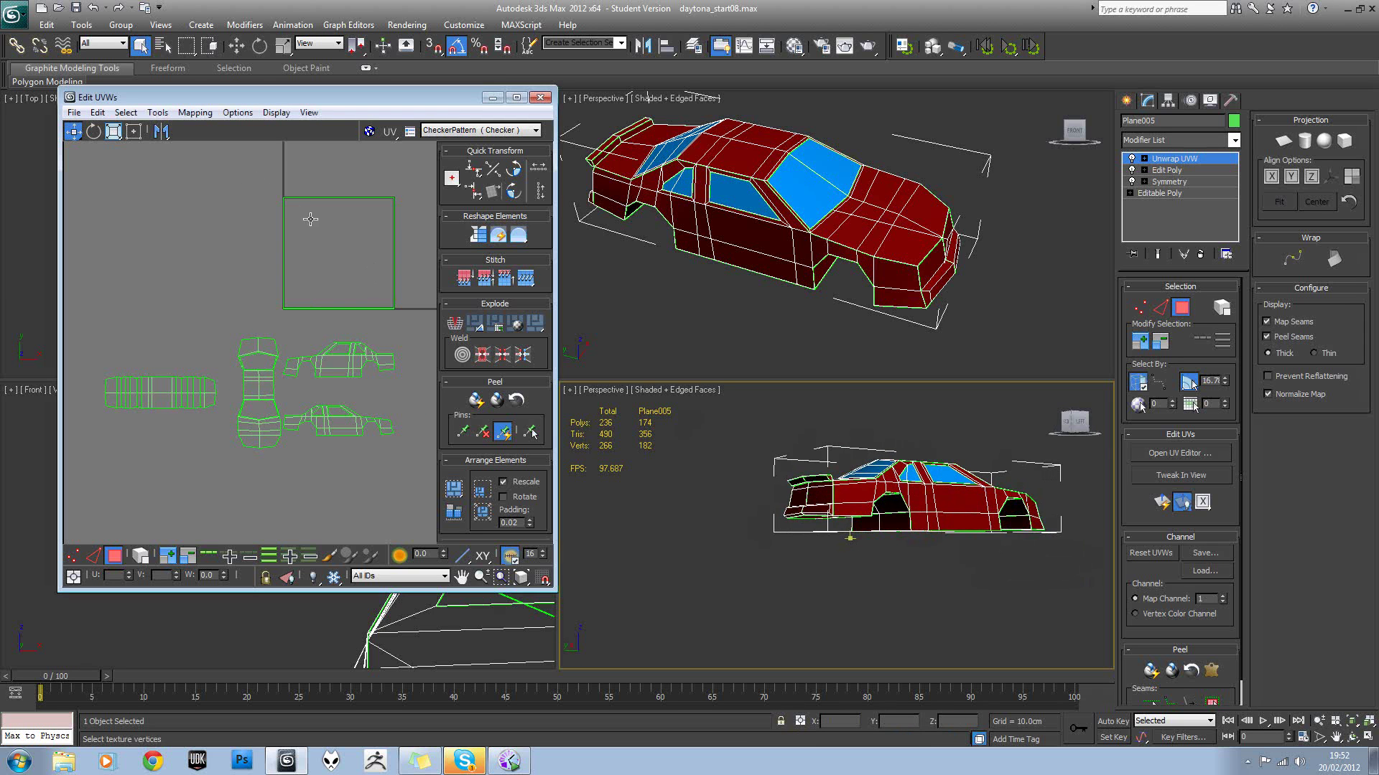
pyautogui.moveTo(429, 317); pyautogui.dragTo(429, 317)
pyautogui.keyDown('alt'); pyautogui.moveTo(987, 540); pyautogui.dragTo(892, 519, button='middle'); pyautogui.keyUp('alt')
pyautogui.click(996, 580)
# Select all the car's front-end faces, including the two upper panels and the bumper strip faces beneath them.
pyautogui.scroll(5, 893, 520)
pyautogui.moveTo(889, 448); pyautogui.dragTo(890, 497, button='middle')
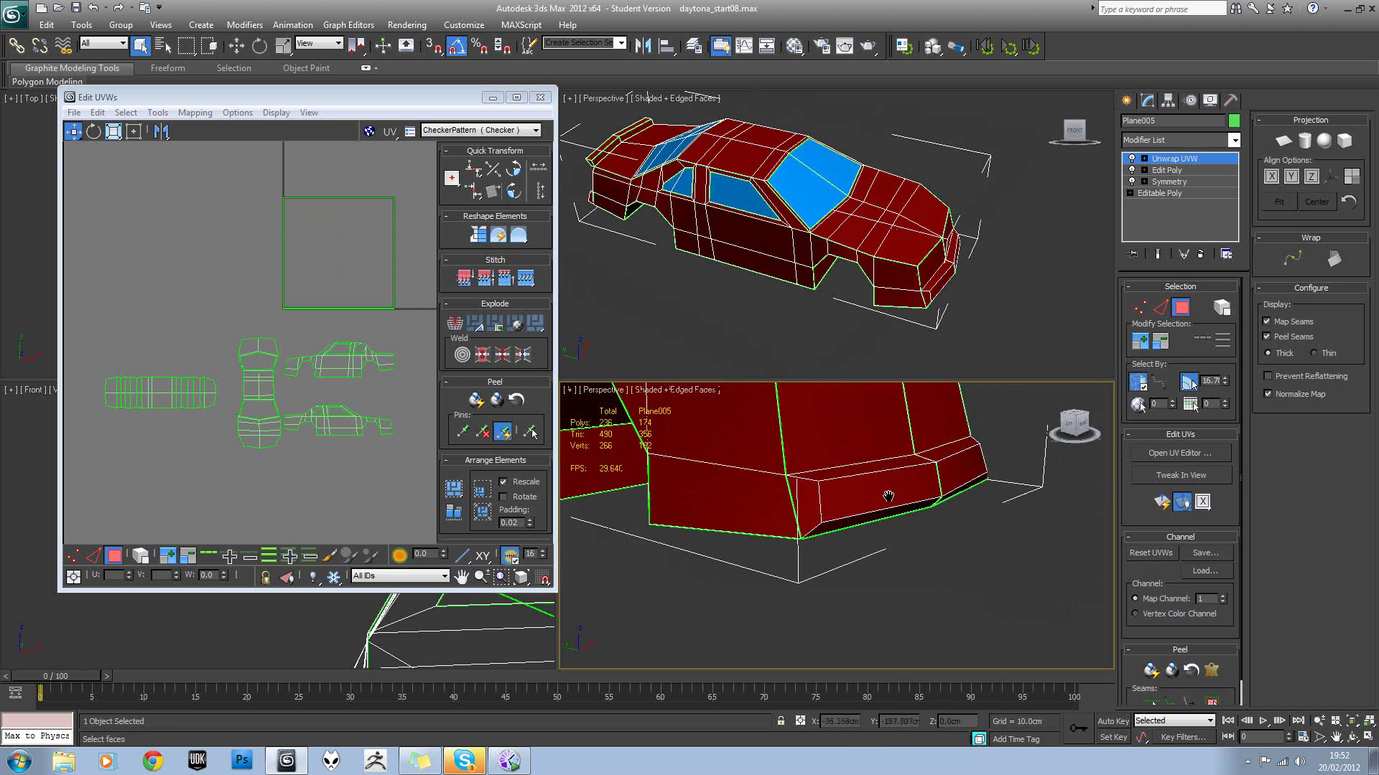
pyautogui.click(825, 456)
pyautogui.scroll(-4, 825, 455)
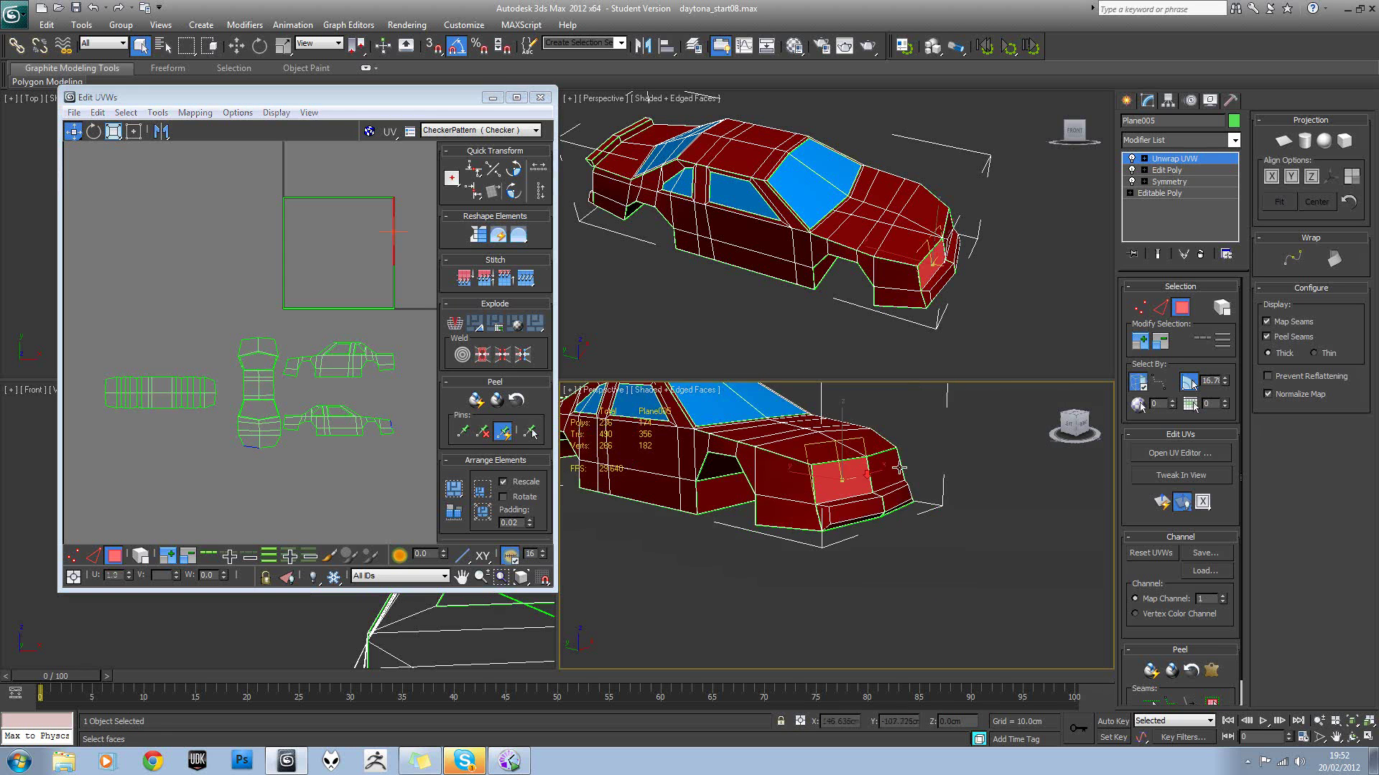
pyautogui.keyDown('ctrl'); pyautogui.click(874, 469); pyautogui.keyUp('ctrl')
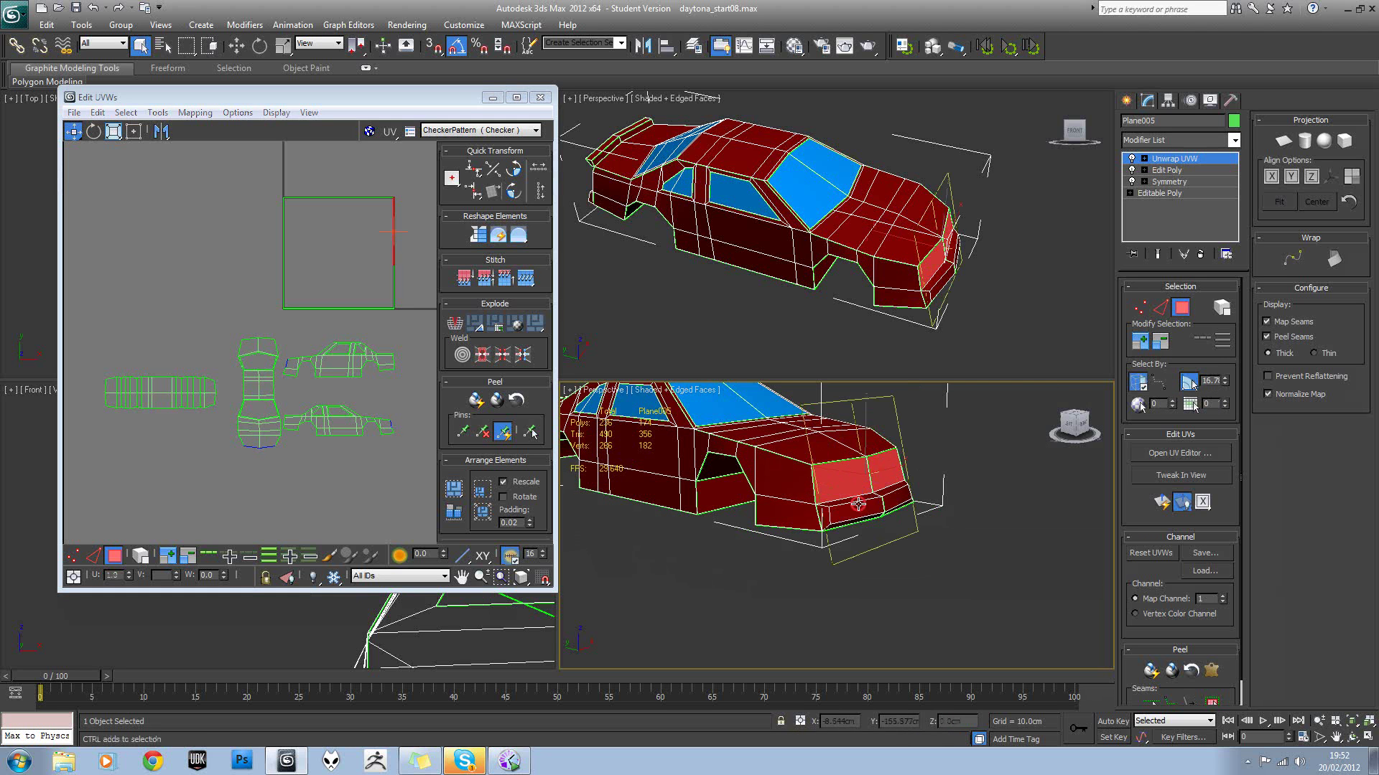
pyautogui.keyDown('ctrl'); pyautogui.click(860, 503); pyautogui.keyUp('ctrl')
pyautogui.keyDown('ctrl'); pyautogui.click(883, 501); pyautogui.keyUp('ctrl')
pyautogui.keyDown('ctrl'); pyautogui.click(881, 493); pyautogui.keyUp('ctrl')
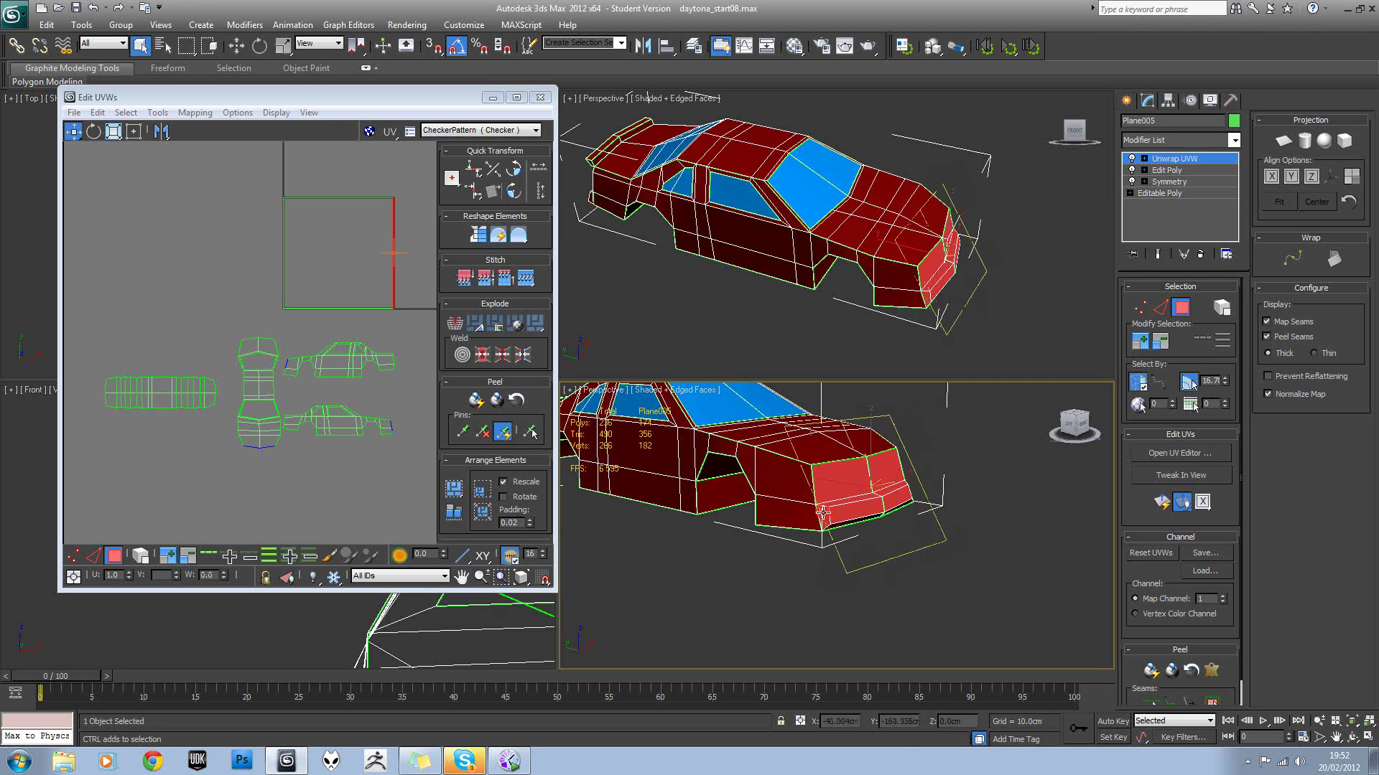
pyautogui.keyDown('alt'); pyautogui.moveTo(829, 507); pyautogui.dragTo(800, 532, button='middle'); pyautogui.keyUp('alt')
pyautogui.keyDown('ctrl'); pyautogui.click(875, 516); pyautogui.keyUp('ctrl')
pyautogui.keyDown('ctrl'); pyautogui.click(911, 520); pyautogui.keyUp('ctrl')
# Apply Unfold Mapping with Walk to closest face to the front faces and move the unfolded piece off the UV tile.
pyautogui.moveTo(254, 171); pyautogui.dragTo(206, 192, button='middle')
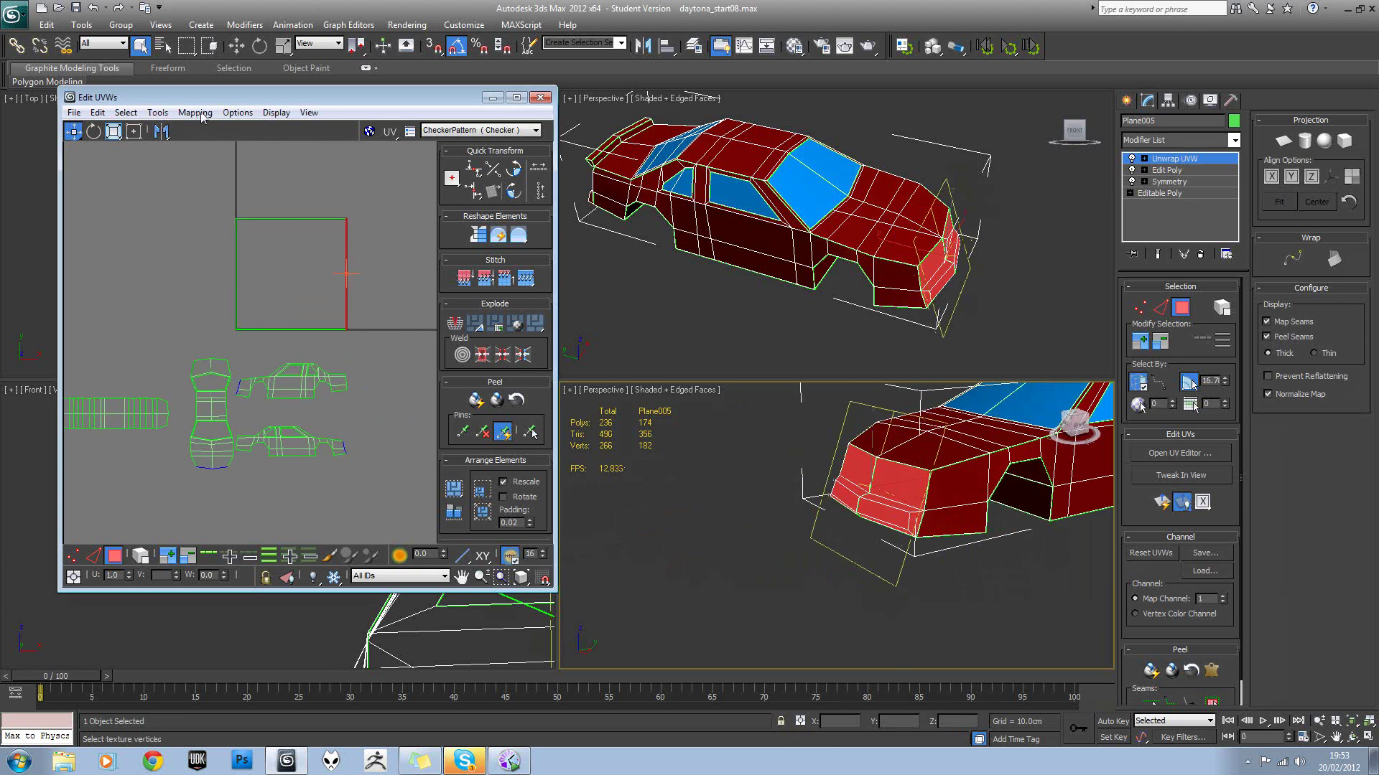
pyautogui.click(201, 115)
pyautogui.click(209, 166)
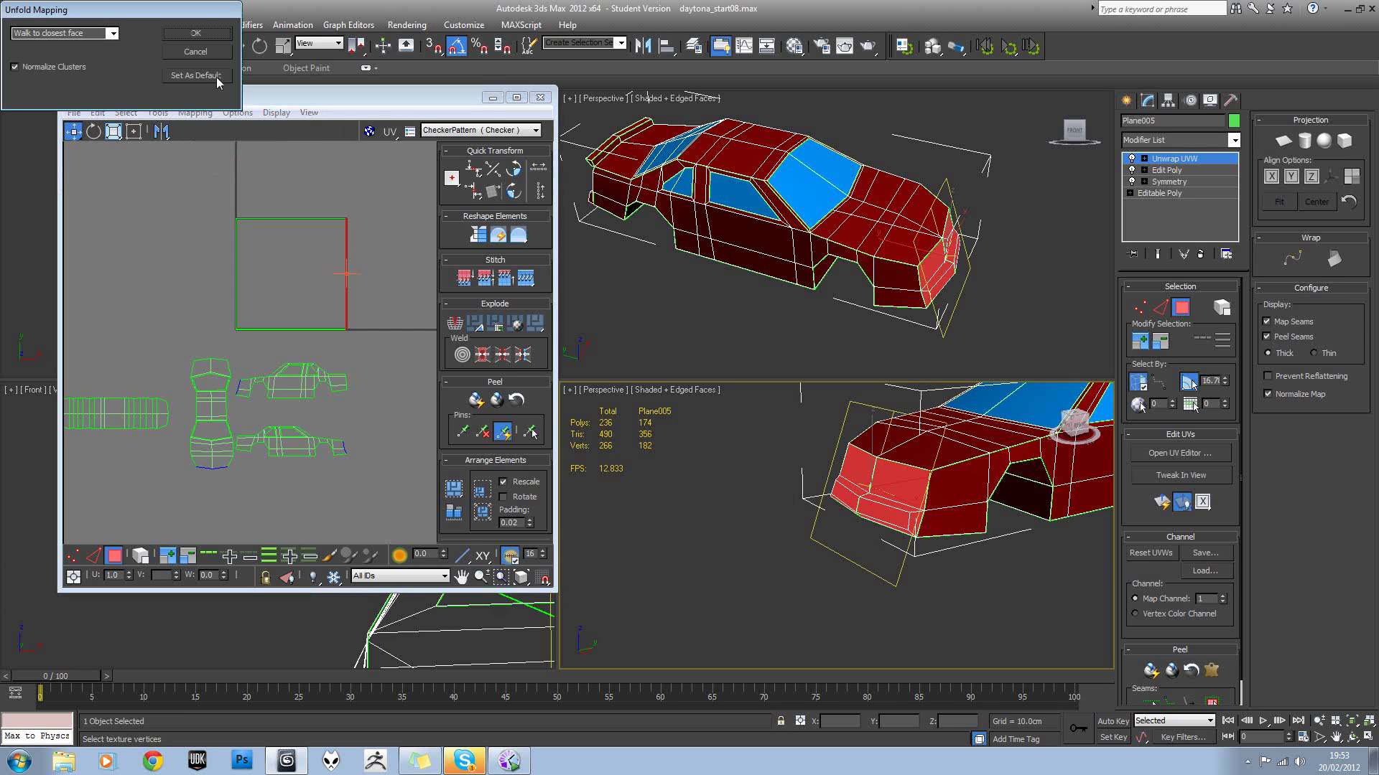
pyautogui.click(205, 35)
pyautogui.moveTo(312, 274); pyautogui.dragTo(147, 247)
pyautogui.moveTo(205, 248); pyautogui.dragTo(291, 256, button='middle')
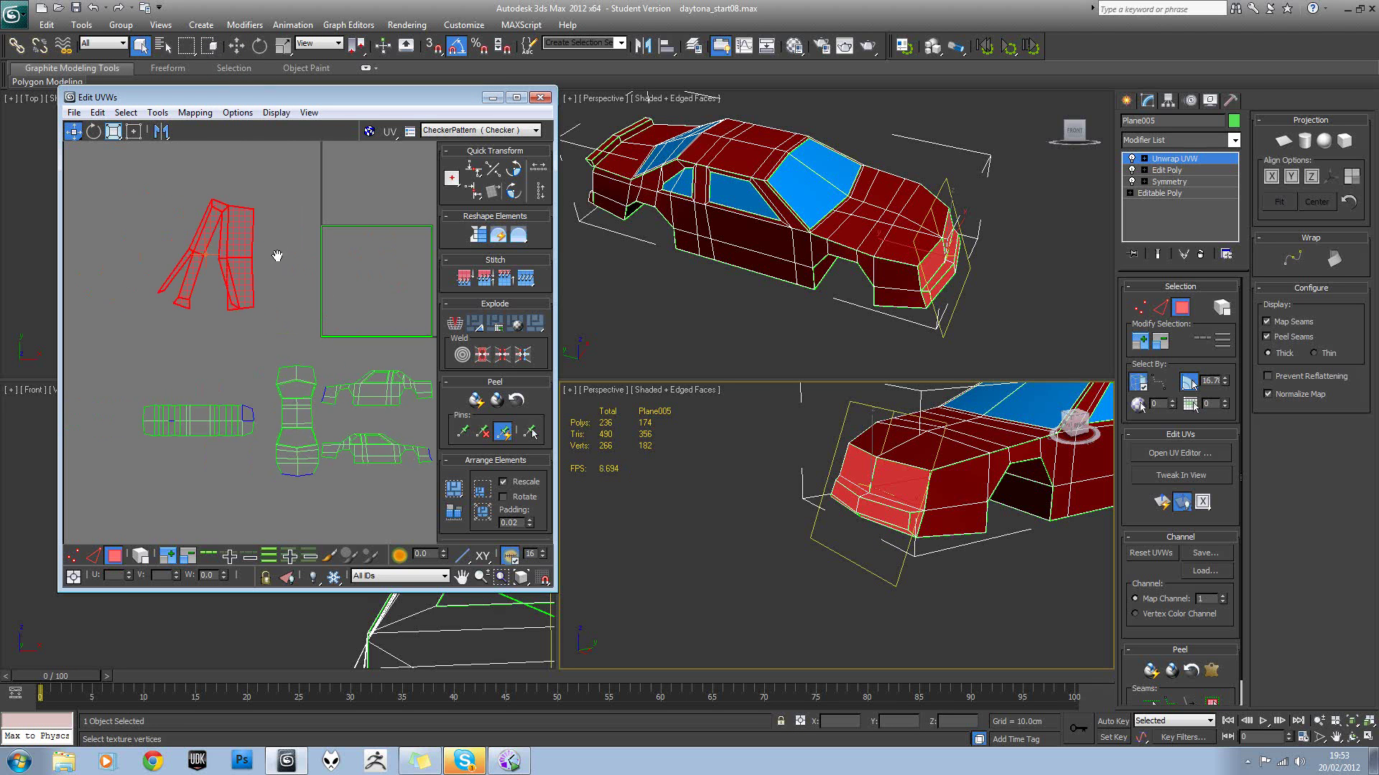
# Select the two large upper front faces, break them off the unfolded front piece and move them away from it.
pyautogui.keyDown('alt'); pyautogui.moveTo(889, 515); pyautogui.dragTo(1056, 506, button='middle'); pyautogui.keyUp('alt')
pyautogui.click(935, 559)
pyautogui.click(856, 476)
pyautogui.keyDown('ctrl'); pyautogui.click(895, 474); pyautogui.keyUp('ctrl')
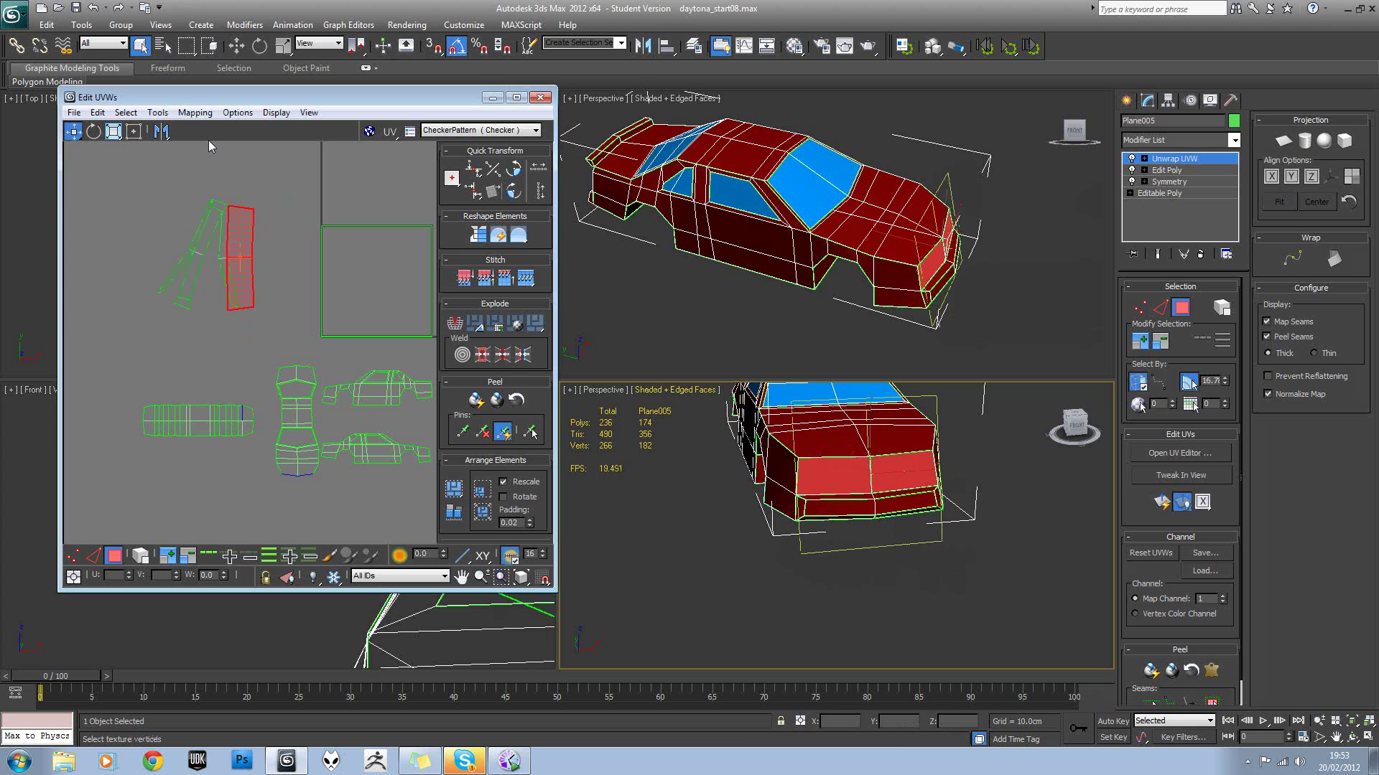
pyautogui.click(195, 114)
pyautogui.click(195, 113)
pyautogui.click(158, 112)
pyautogui.click(196, 241)
pyautogui.moveTo(231, 225); pyautogui.dragTo(358, 283)
pyautogui.moveTo(321, 292); pyautogui.dragTo(236, 231, button='middle')
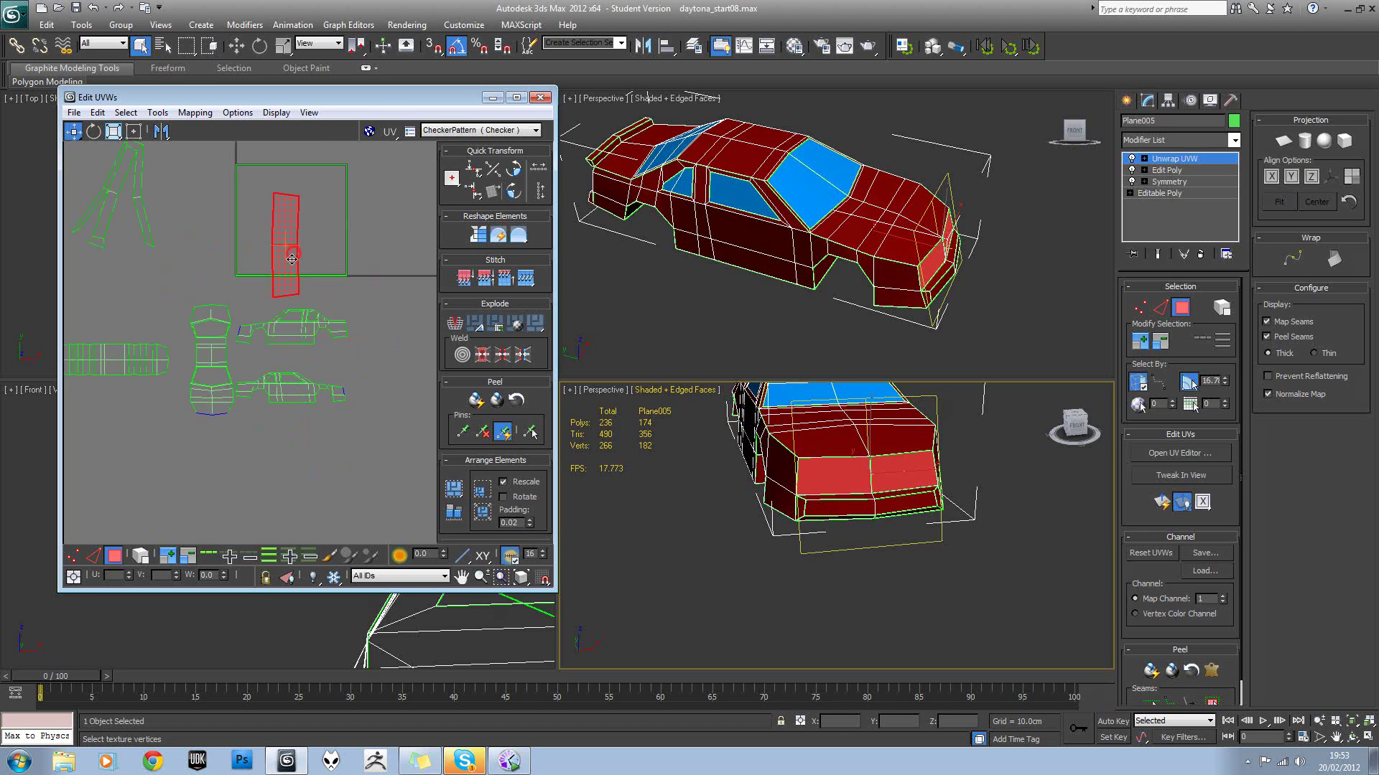
# Move the front panel piece below the layout's top piece and rotate it 90 degrees so it lies horizontally.
pyautogui.moveTo(288, 268); pyautogui.dragTo(210, 438)
pyautogui.scroll(4, 218, 428)
pyautogui.moveTo(239, 416)
pyautogui.mouseDown(button='middle')
pyautogui.moveTo(267, 417)
pyautogui.moveTo(226, 406)
pyautogui.mouseUp(button='middle')
pyautogui.scroll(-3, 216, 394)
pyautogui.click(94, 131)
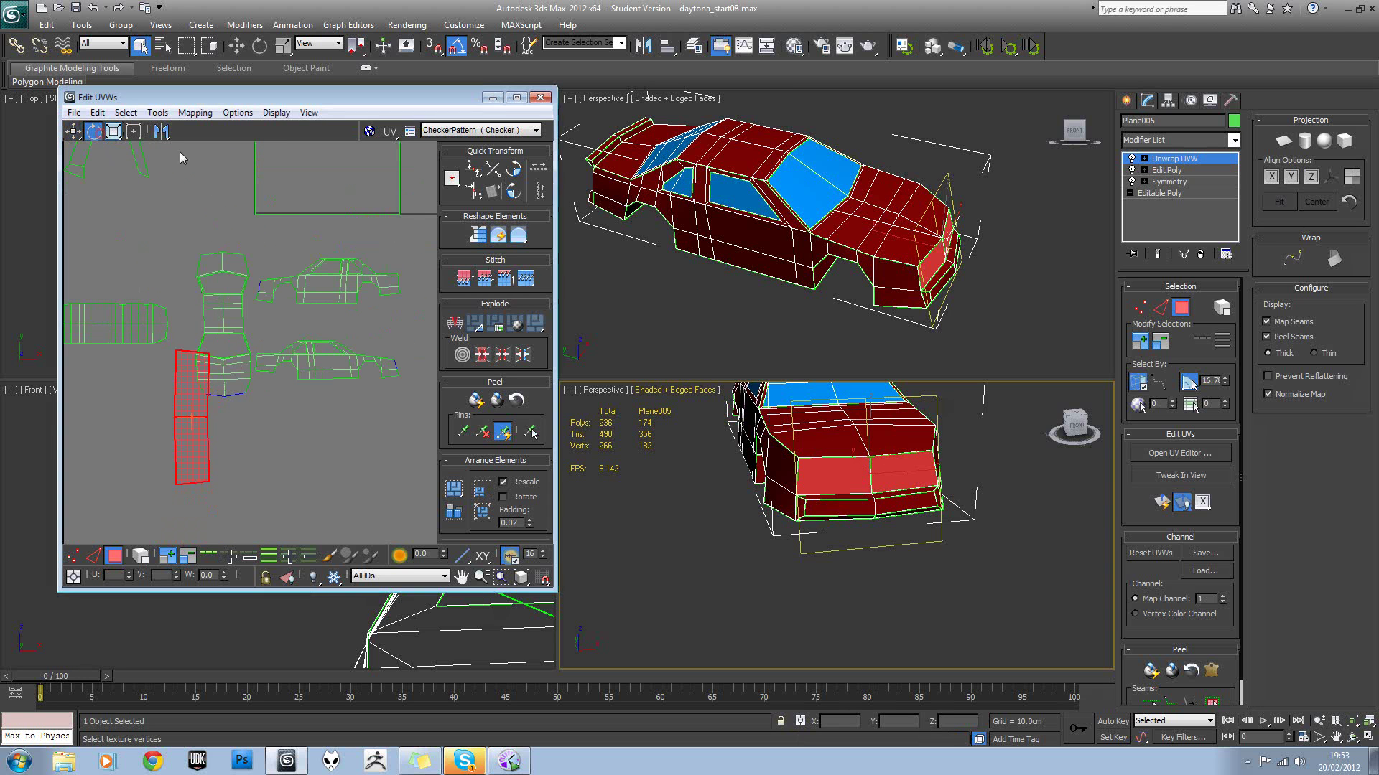
pyautogui.click(508, 173)
pyautogui.click(73, 131)
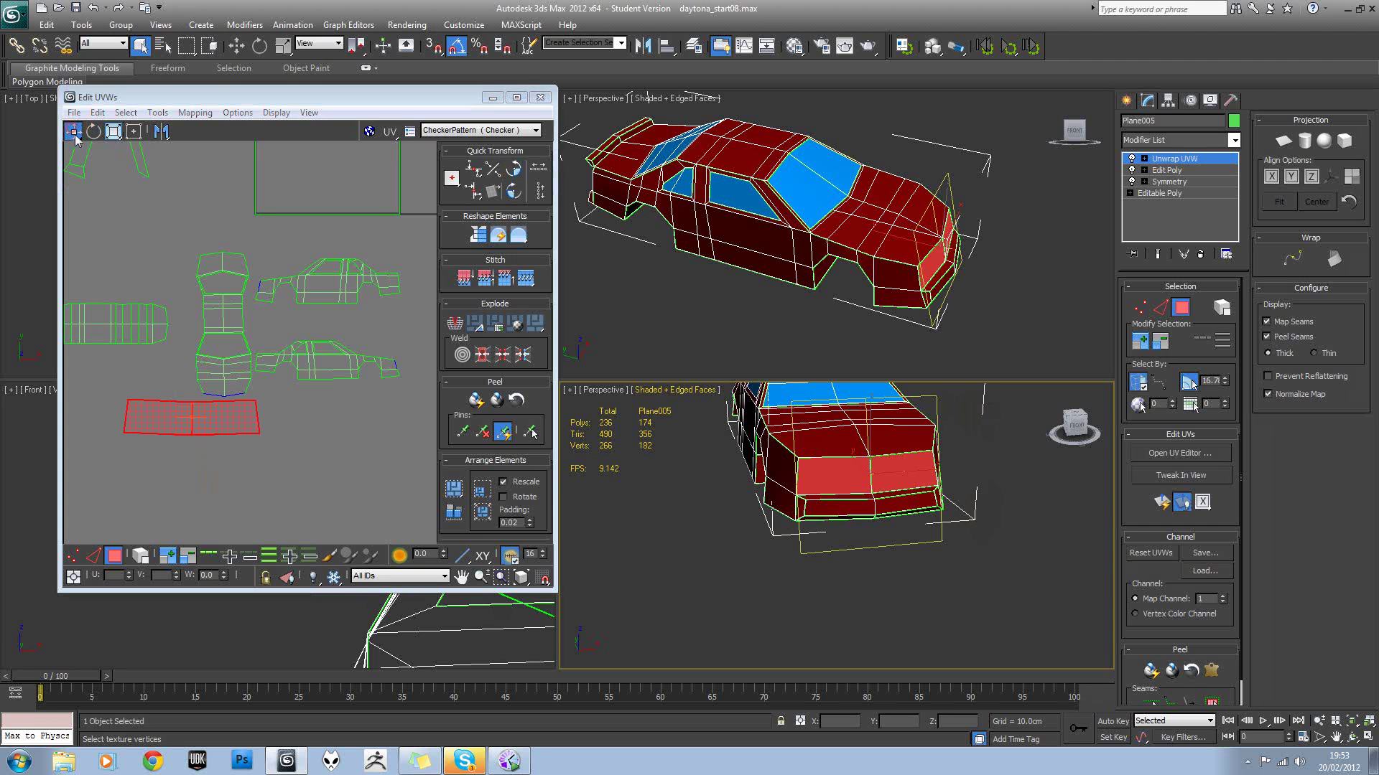
pyautogui.click(245, 466)
# Select all edges of the front panel piece, scale it down to about the hood's width and centre it beneath the hood.
pyautogui.click(93, 555)
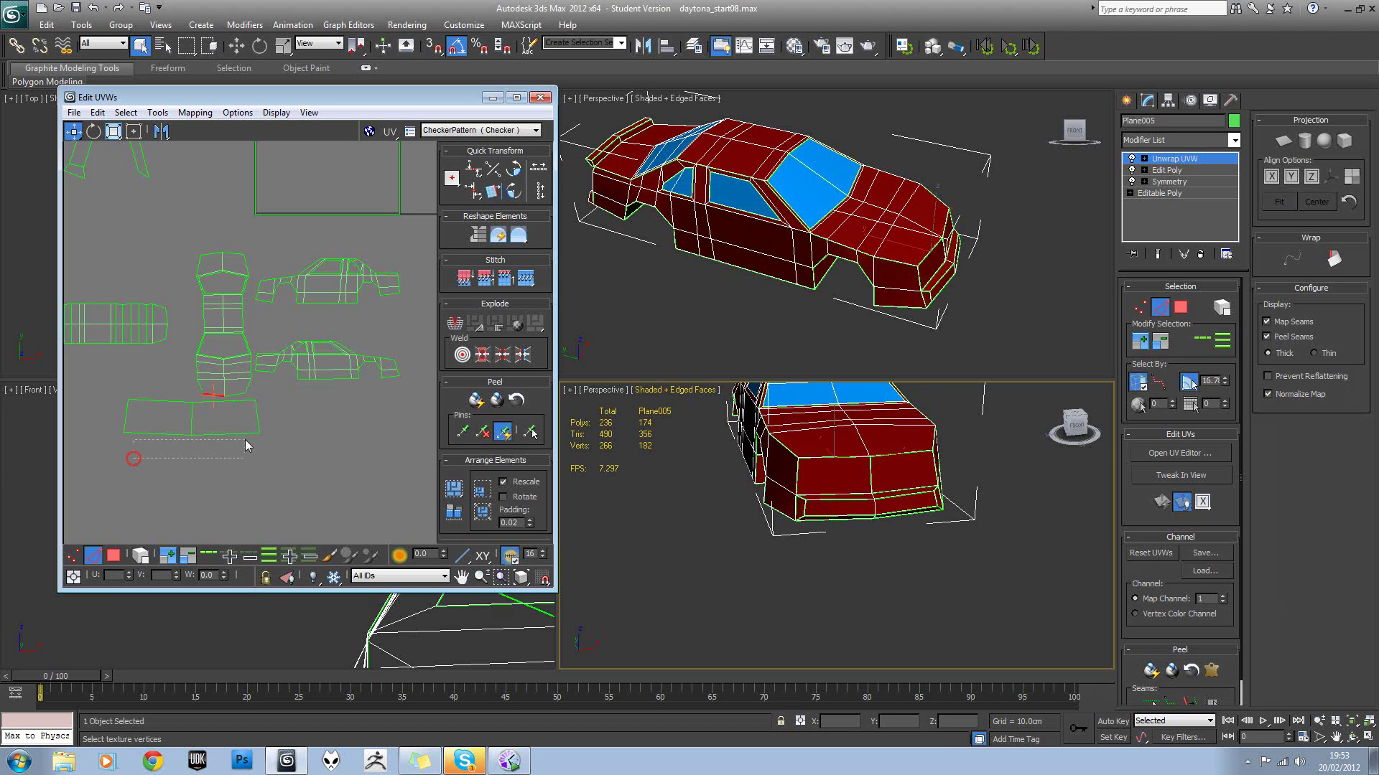
pyautogui.moveTo(222, 433); pyautogui.dragTo(205, 419)
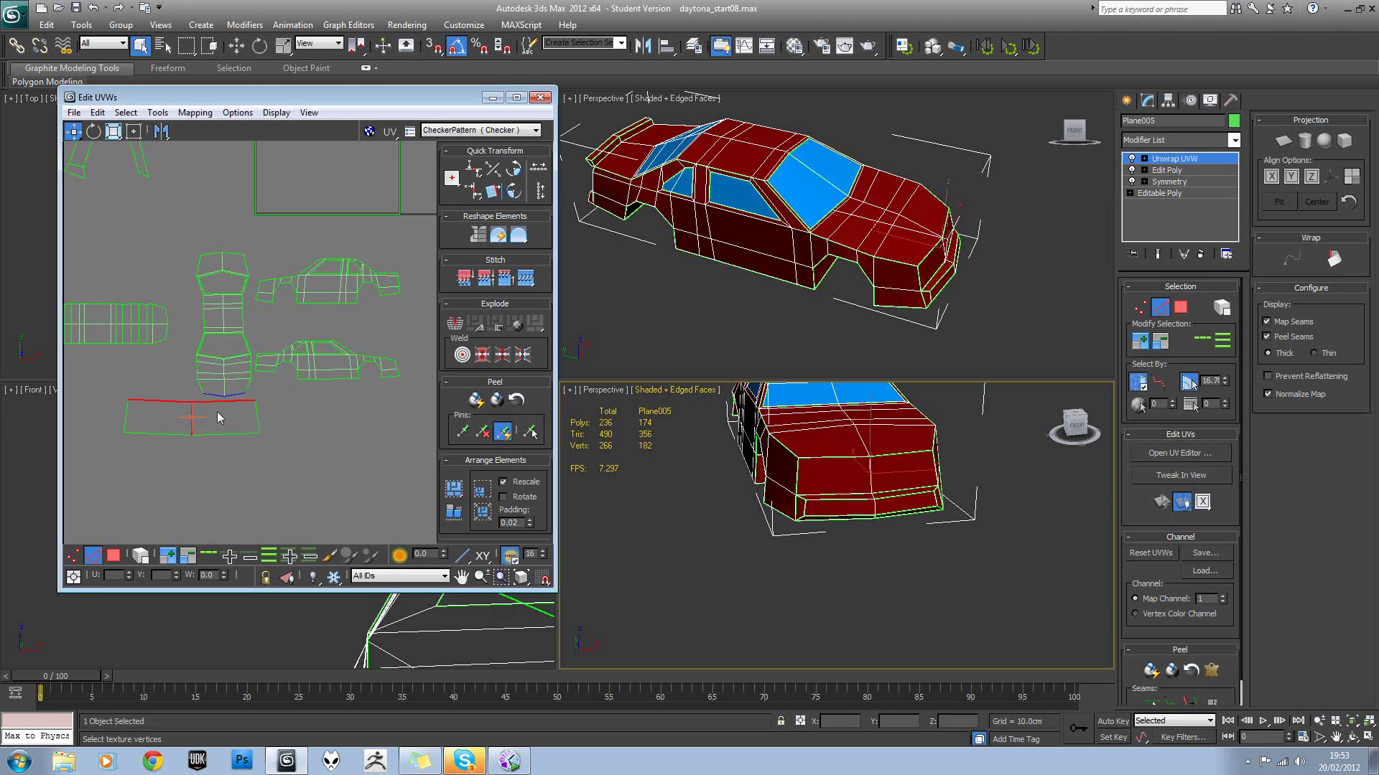
pyautogui.scroll(2, 193, 422)
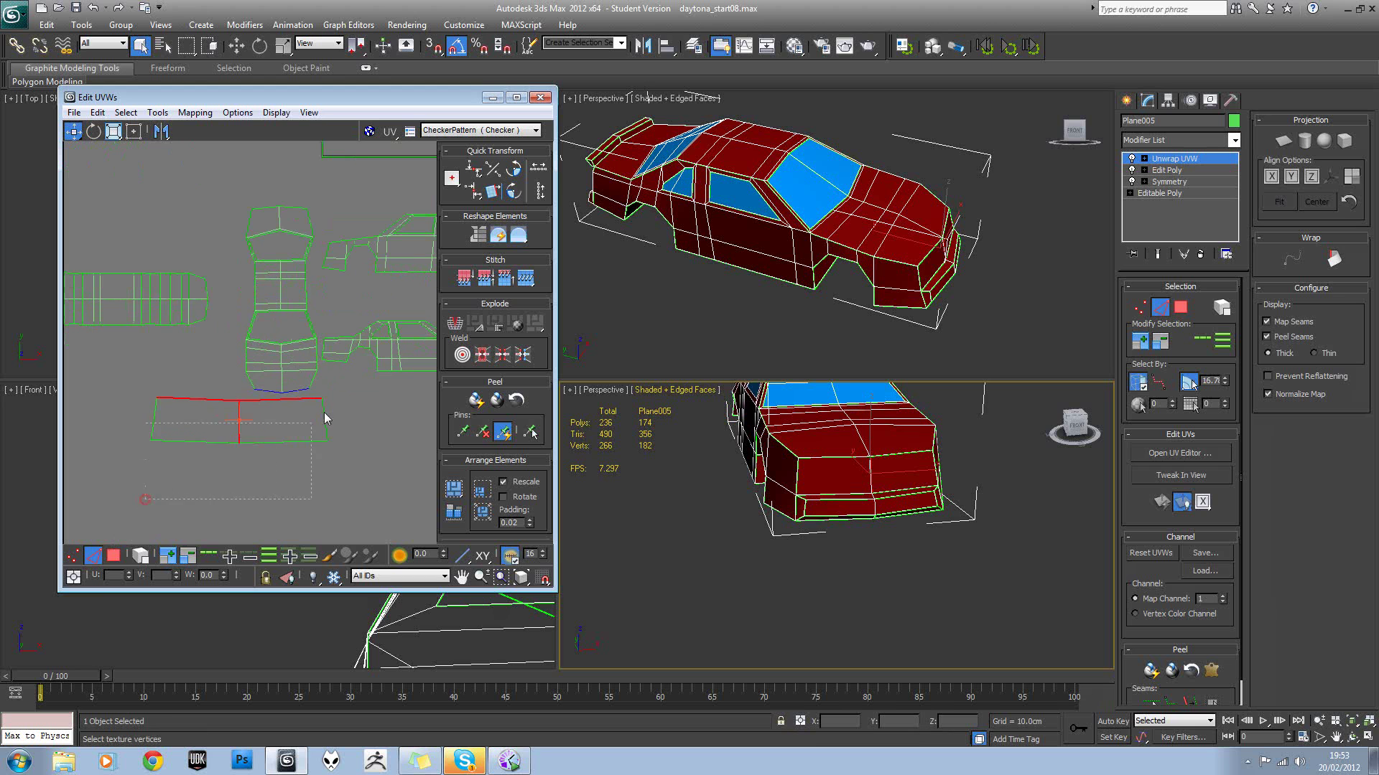
pyautogui.moveTo(334, 413); pyautogui.dragTo(337, 413)
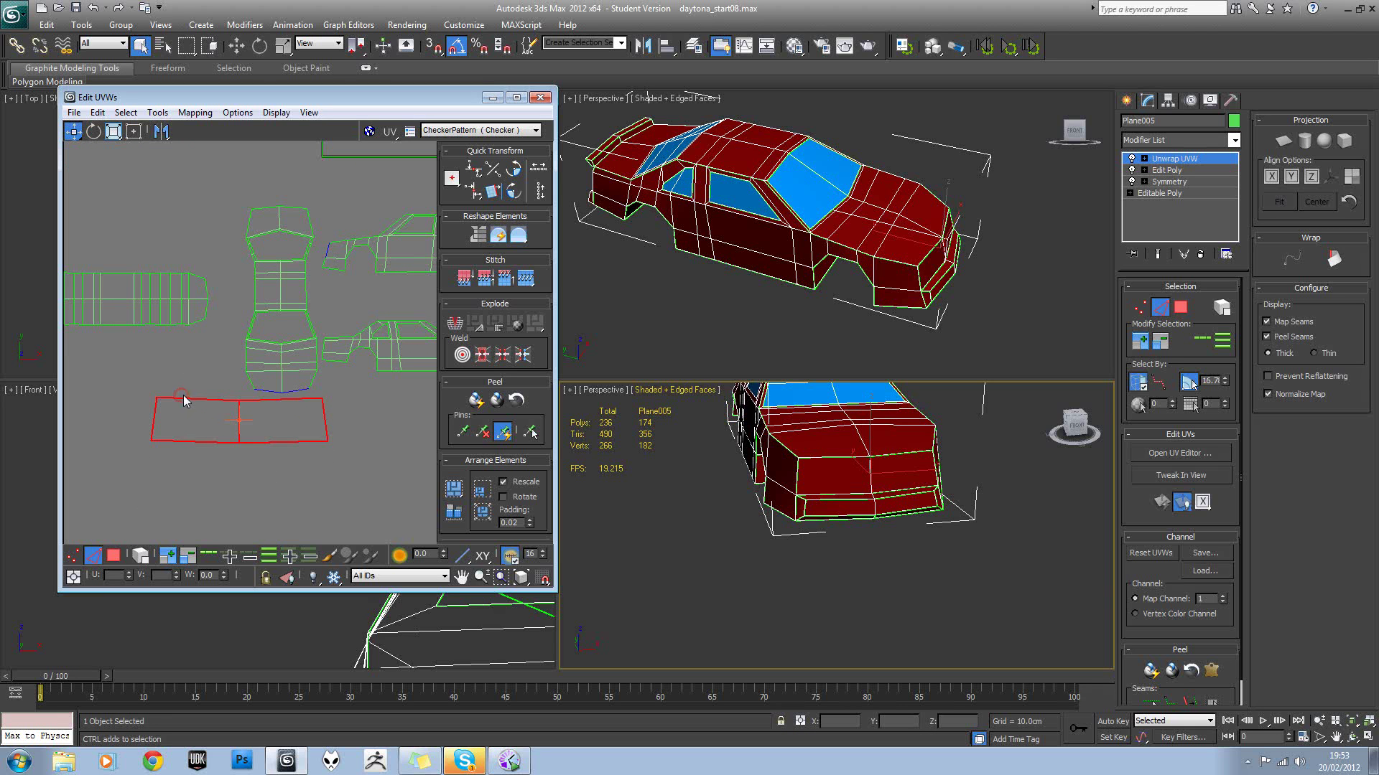
pyautogui.press('r')
pyautogui.moveTo(276, 400); pyautogui.dragTo(313, 398)
pyautogui.click(73, 133)
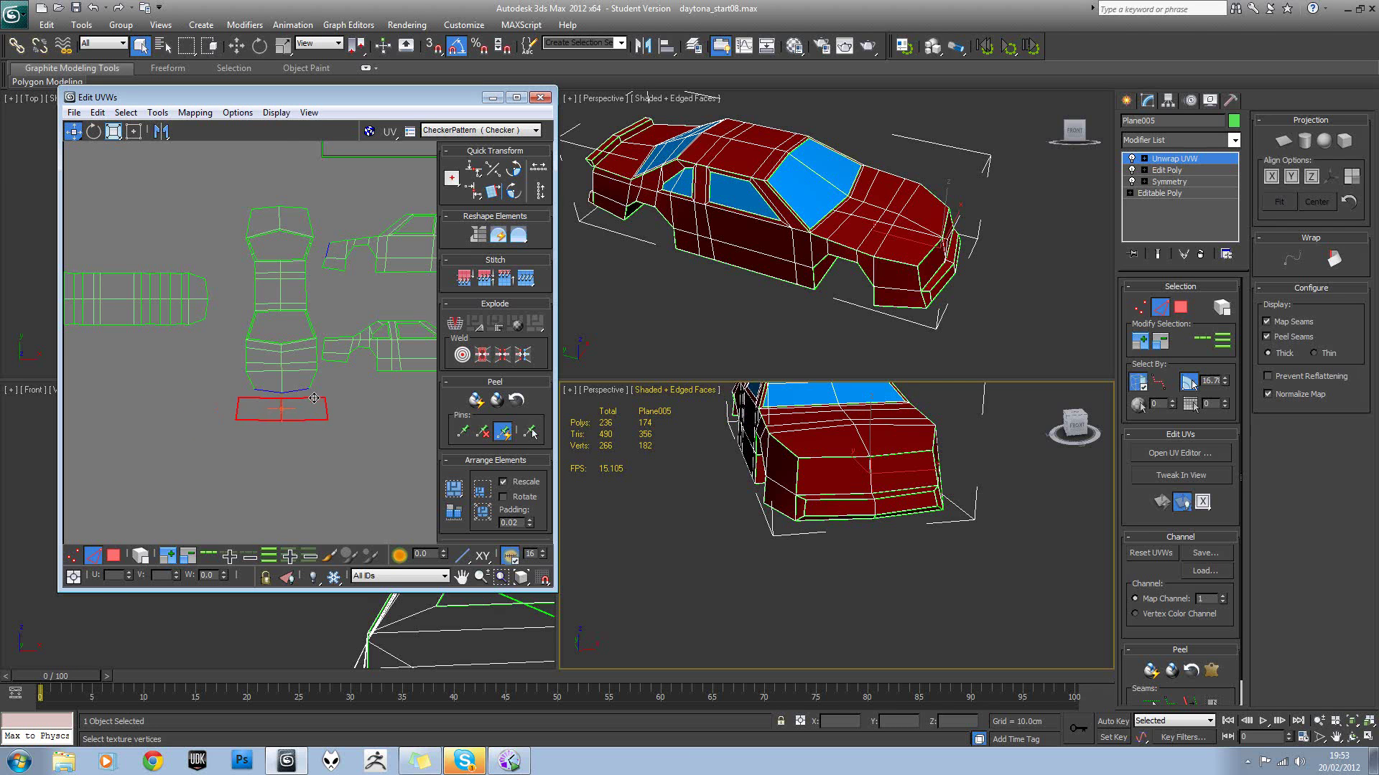
pyautogui.scroll(2, 315, 398)
pyautogui.click(322, 386)
pyautogui.scroll(2, 322, 385)
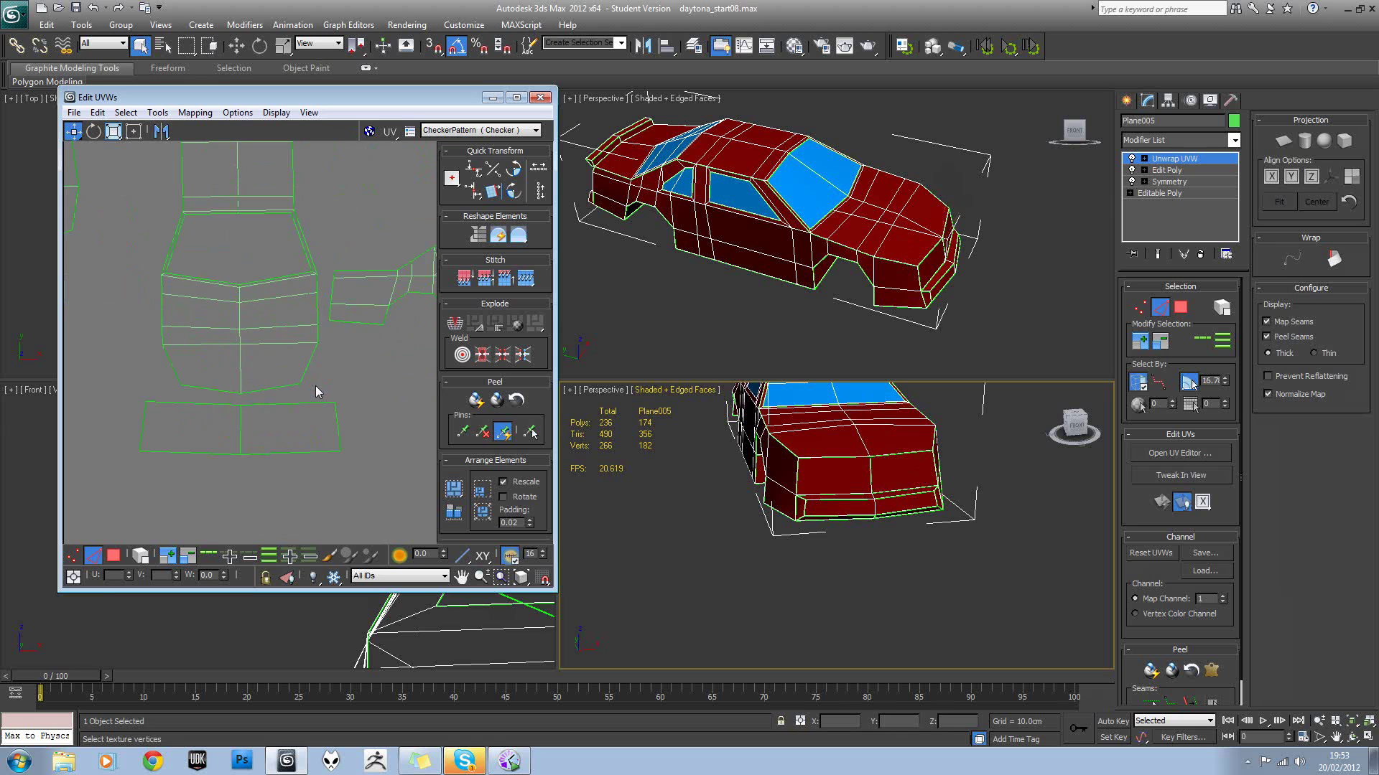
# Select all polygons of the leftover unfolded bumper piece beside the UV tile.
pyautogui.scroll(-4, 318, 392)
pyautogui.moveTo(342, 284); pyautogui.dragTo(293, 392, button='middle')
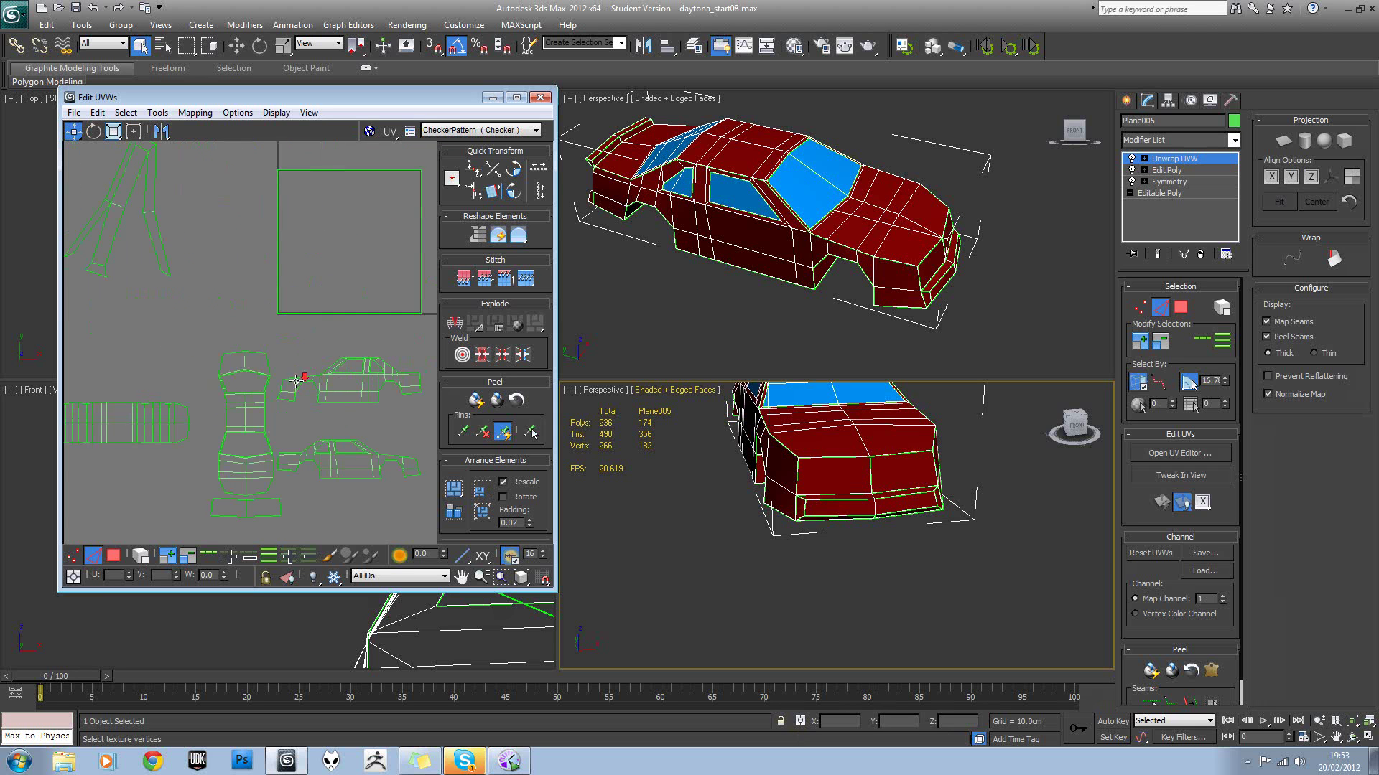
pyautogui.scroll(-2, 296, 379)
pyautogui.moveTo(245, 230); pyautogui.dragTo(145, 328)
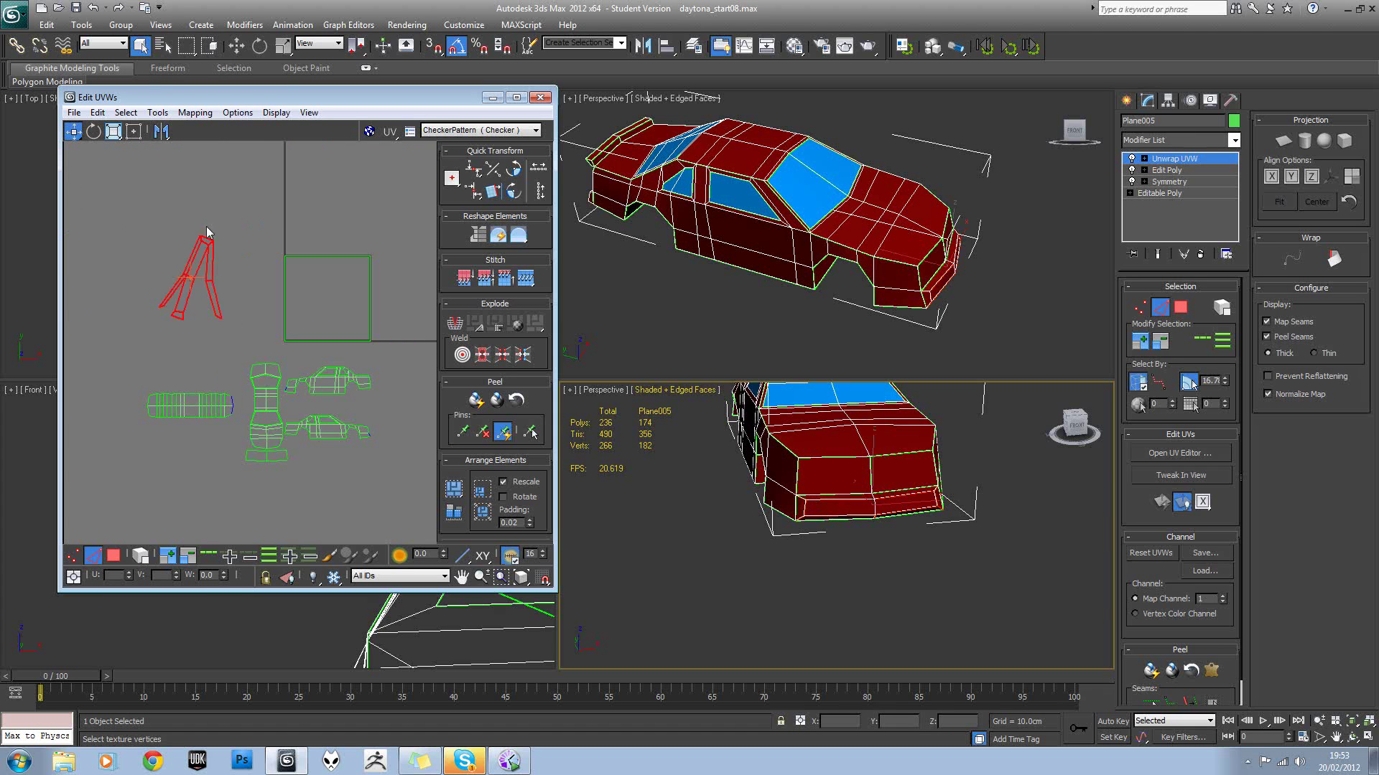
pyautogui.click(115, 555)
pyautogui.press('3')
pyautogui.click(160, 316)
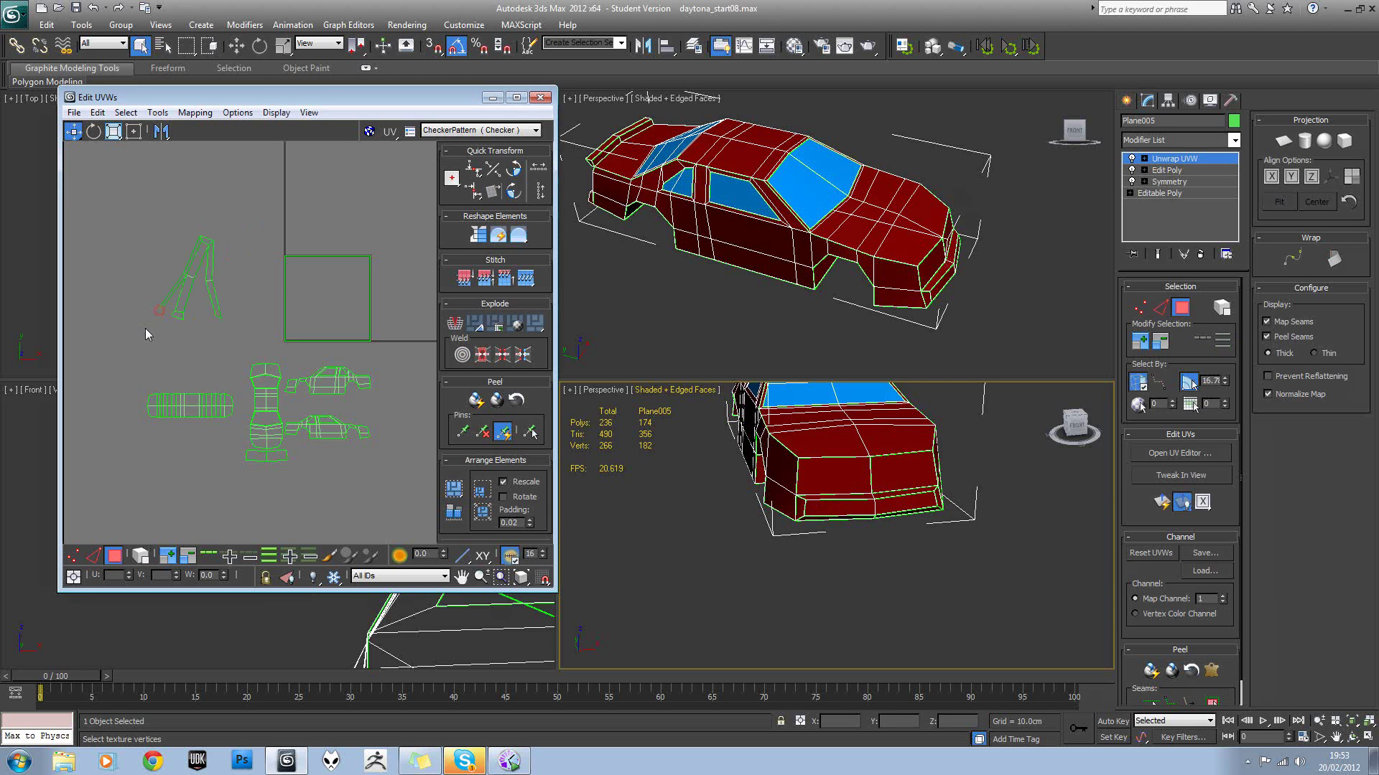
pyautogui.moveTo(145, 328); pyautogui.dragTo(235, 173)
# Try Unfold Mapping again on the bumper faces and move the result off the UV tile.
pyautogui.click(195, 113)
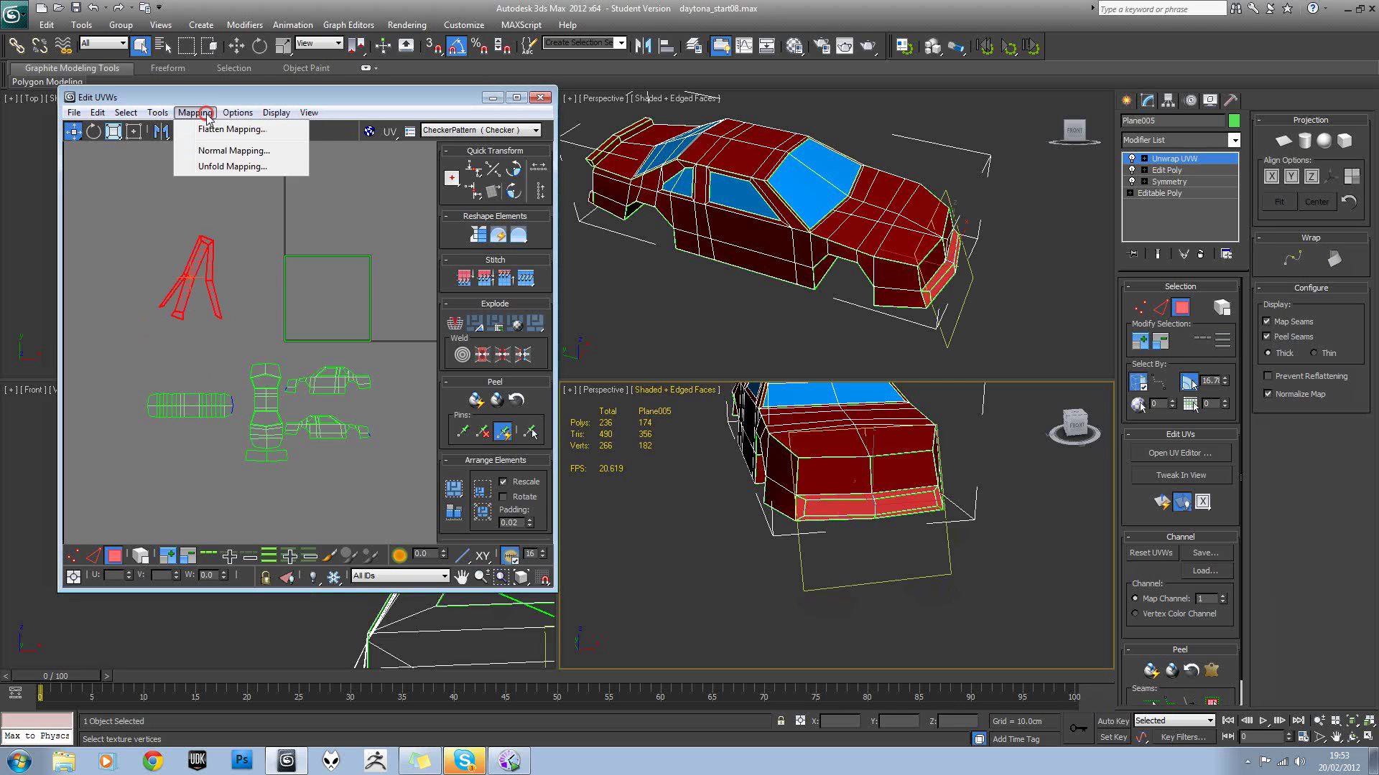
pyautogui.click(220, 167)
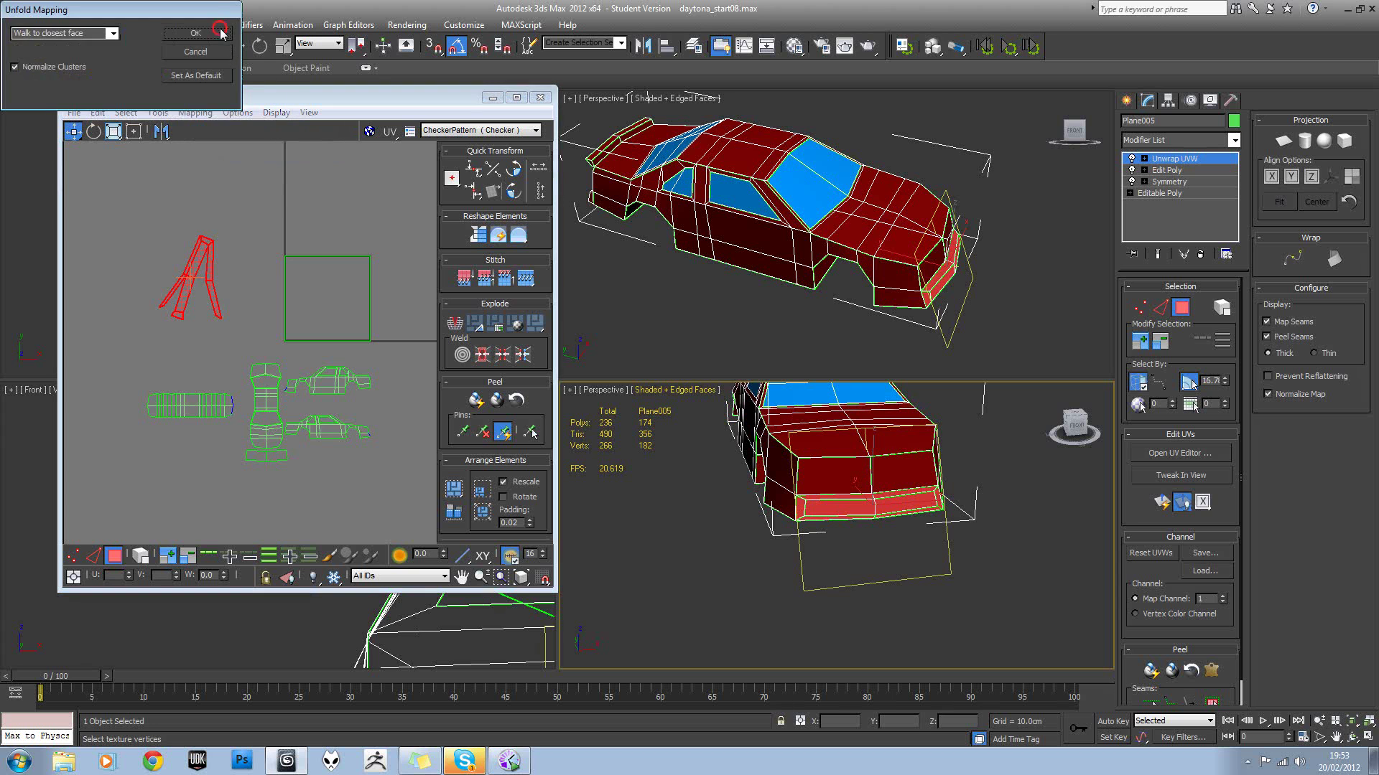
pyautogui.click(221, 33)
pyautogui.moveTo(300, 294); pyautogui.dragTo(213, 282)
# Apply a planar projection to the selected bumper faces and fit it to them.
pyautogui.keyDown('alt'); pyautogui.moveTo(797, 470); pyautogui.dragTo(749, 462, button='middle'); pyautogui.keyUp('alt')
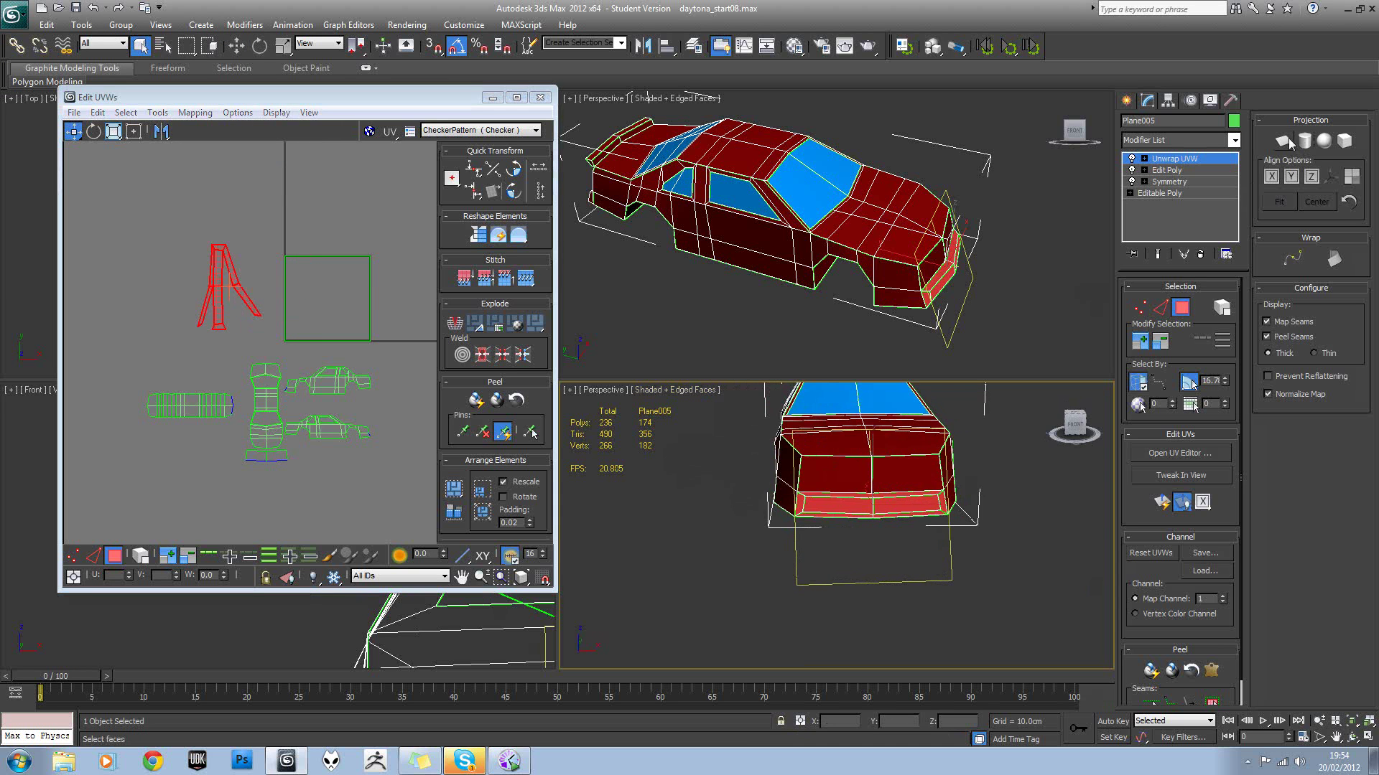
pyautogui.click(1285, 141)
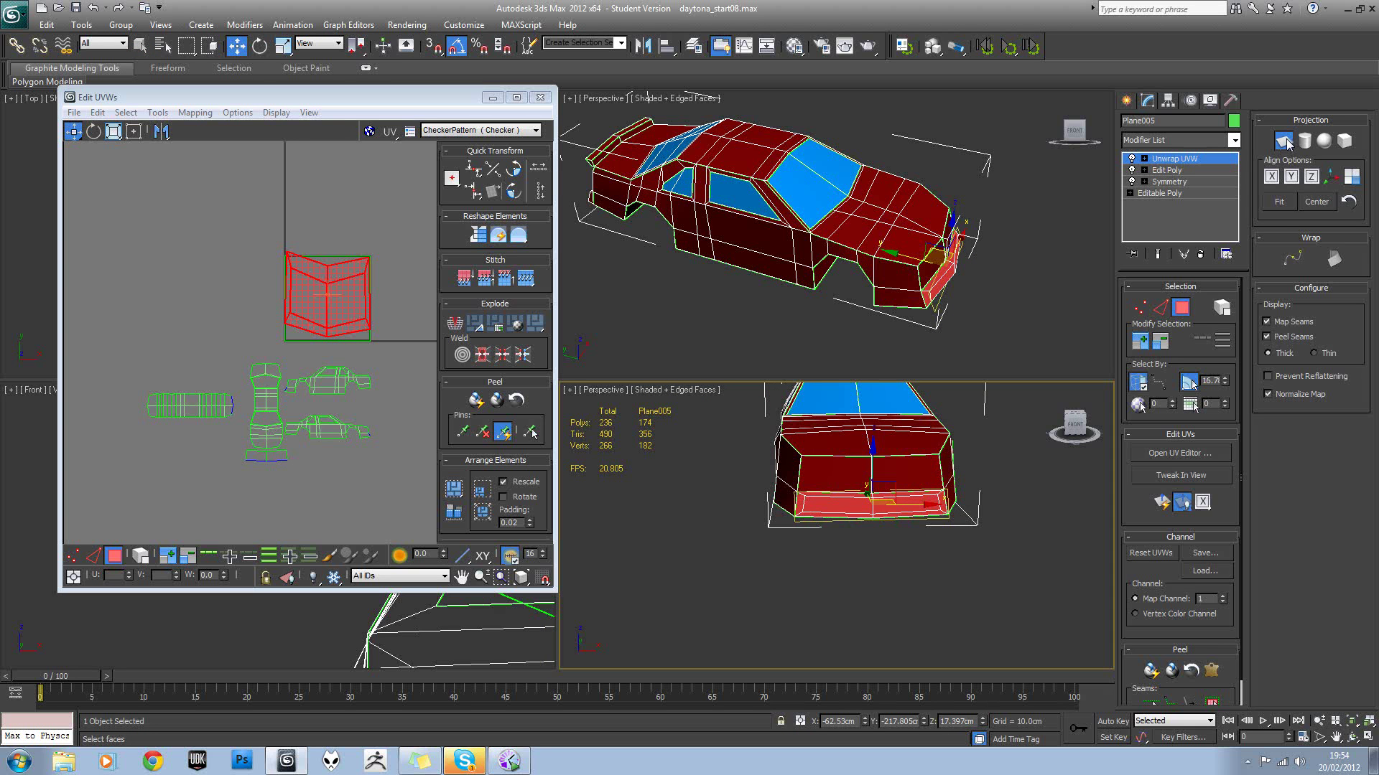
pyautogui.click(1279, 202)
pyautogui.click(1285, 147)
# Move the planar-mapped bumper piece off the UV tile and scale its height down into a wide, flat strip.
pyautogui.click(352, 295)
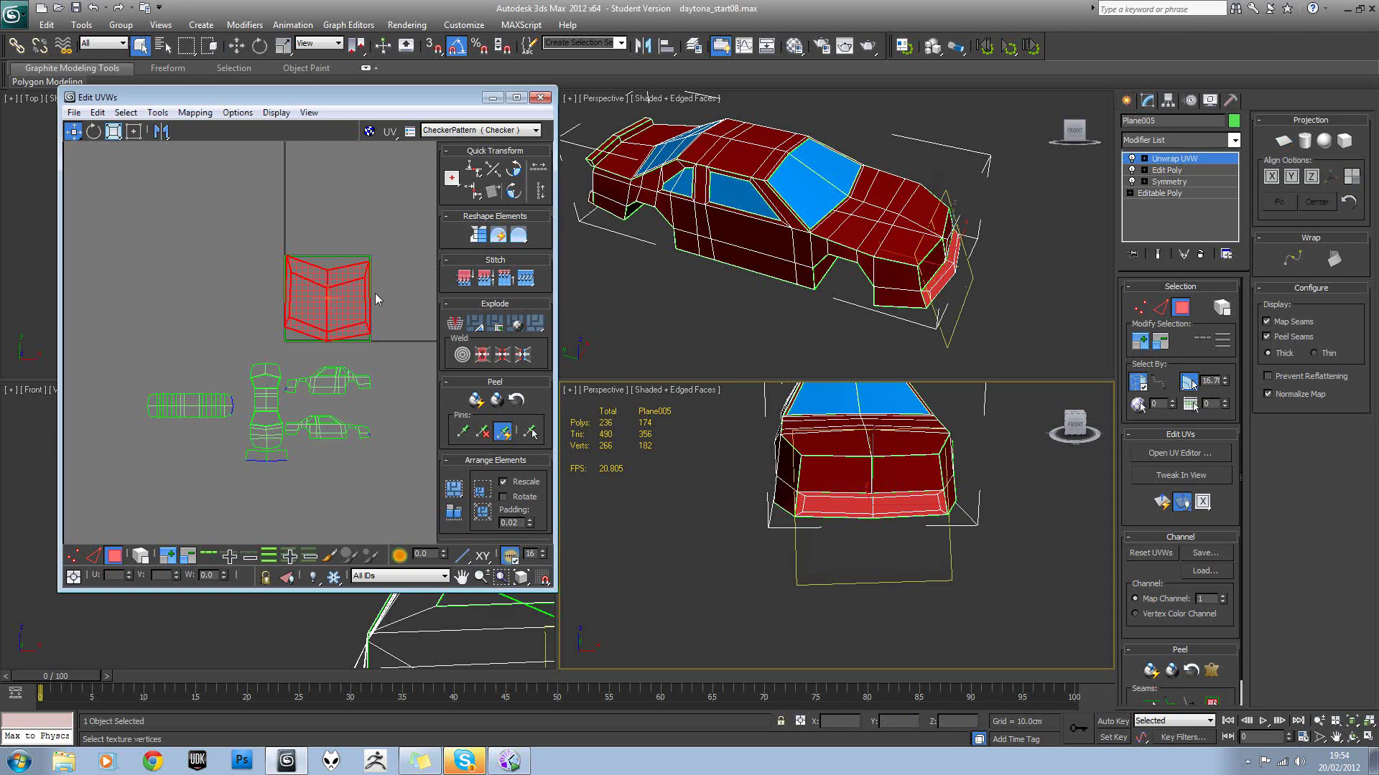
pyautogui.moveTo(352, 295); pyautogui.dragTo(206, 410)
pyautogui.click(115, 132)
pyautogui.scroll(5, 209, 316)
pyautogui.scroll(-2, 224, 252)
# Try relaxing the bumper piece with Relax By Edge Angles and undo the result.
pyautogui.click(195, 115)
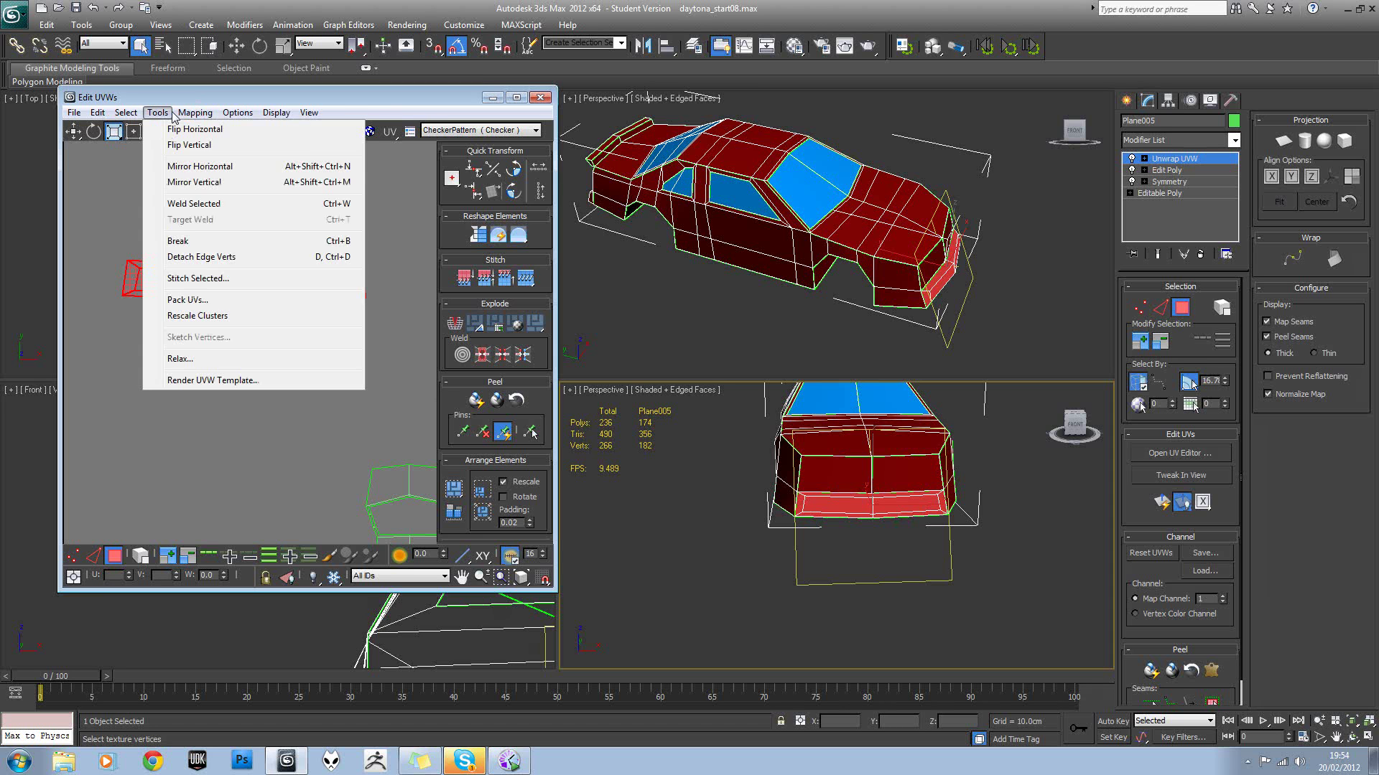
pyautogui.click(191, 359)
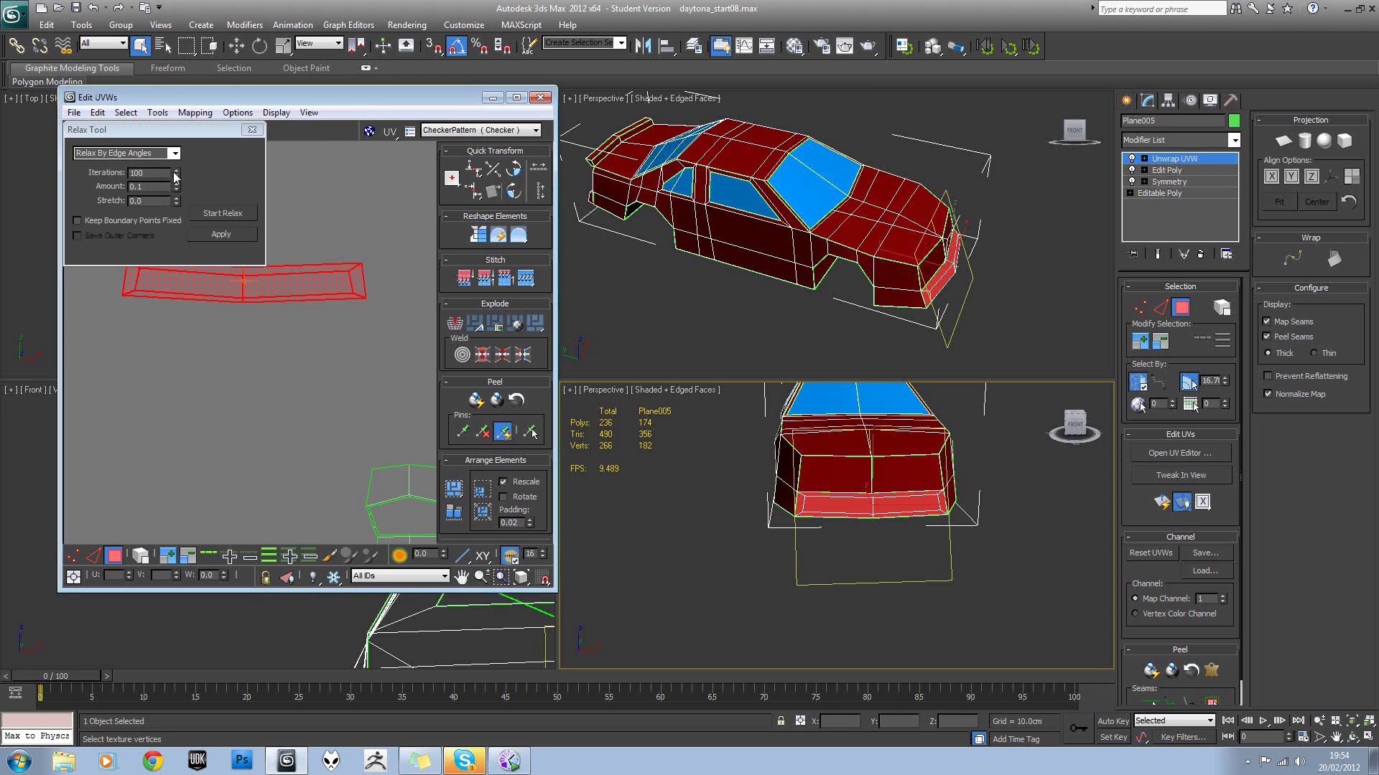
pyautogui.click(210, 208)
pyautogui.click(210, 208)
pyautogui.hotkey('ctrl', 'z')
# Relax the bumper piece with Relax By Face Angles and close the Relax Tool.
pyautogui.click(178, 157)
pyautogui.click(177, 155)
pyautogui.click(176, 153)
pyautogui.click(170, 166)
pyautogui.click(221, 211)
pyautogui.click(220, 213)
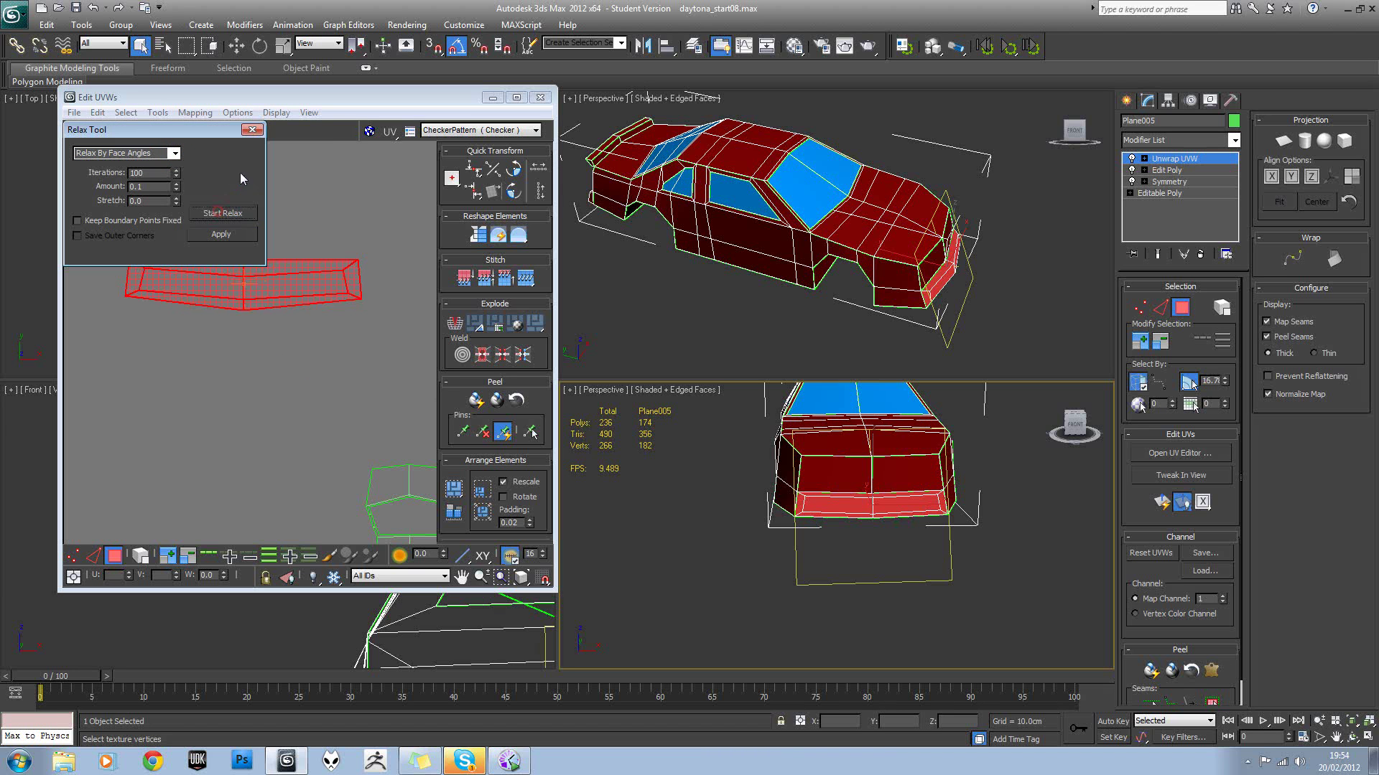
pyautogui.click(252, 130)
# Place the bumper piece directly beneath the front panel piece in the UV layout and deselect it.
pyautogui.scroll(-2, 284, 287)
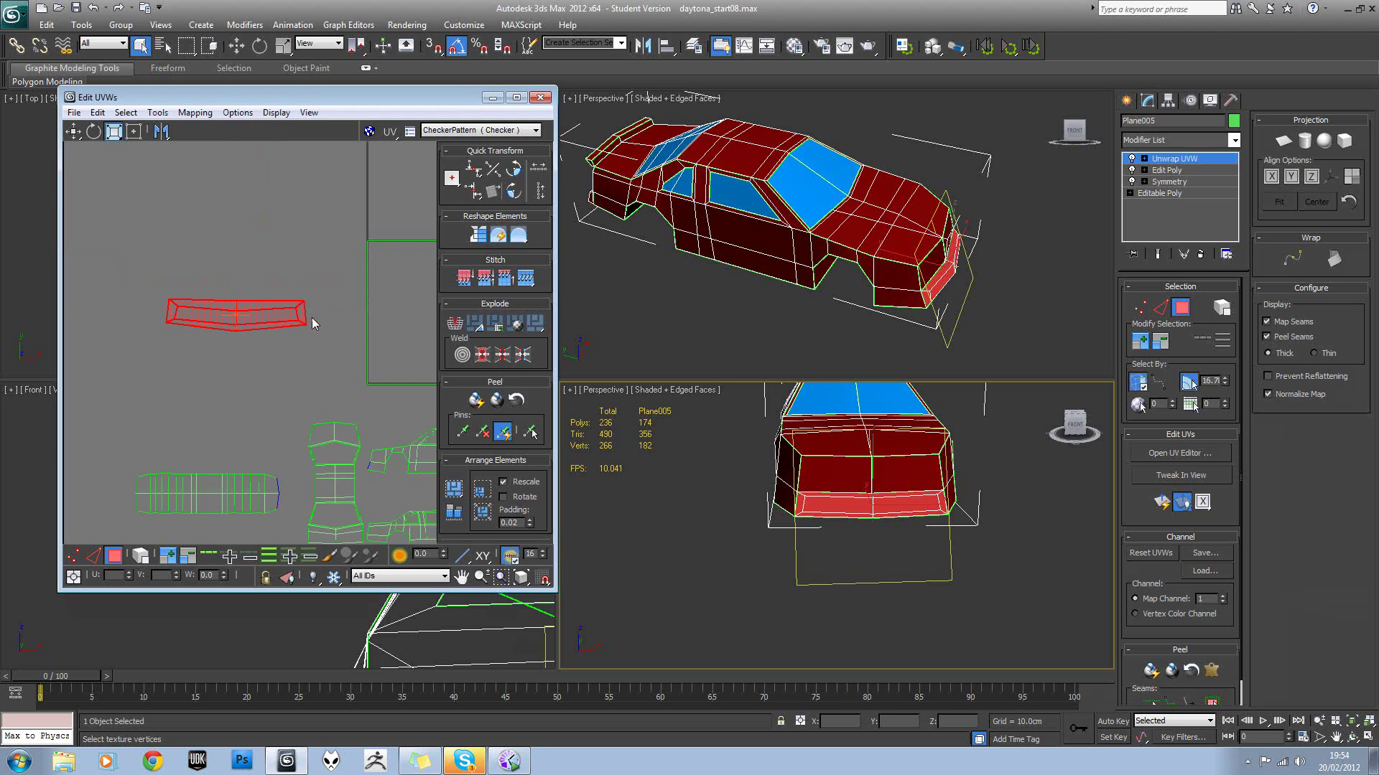
pyautogui.press('q')
pyautogui.moveTo(325, 328); pyautogui.dragTo(285, 237, button='middle')
pyautogui.moveTo(230, 236); pyautogui.dragTo(335, 531)
pyautogui.click(346, 489)
pyautogui.scroll(-2, 312, 388)
pyautogui.moveTo(328, 435); pyautogui.dragTo(332, 355, button='middle')
pyautogui.scroll(4, 330, 354)
pyautogui.scroll(-3, 330, 354)
pyautogui.moveTo(348, 188); pyautogui.dragTo(280, 283, button='middle')
pyautogui.scroll(-1, 280, 283)
# Select the two large rear panel faces below the car's spoiler.
pyautogui.click(312, 292)
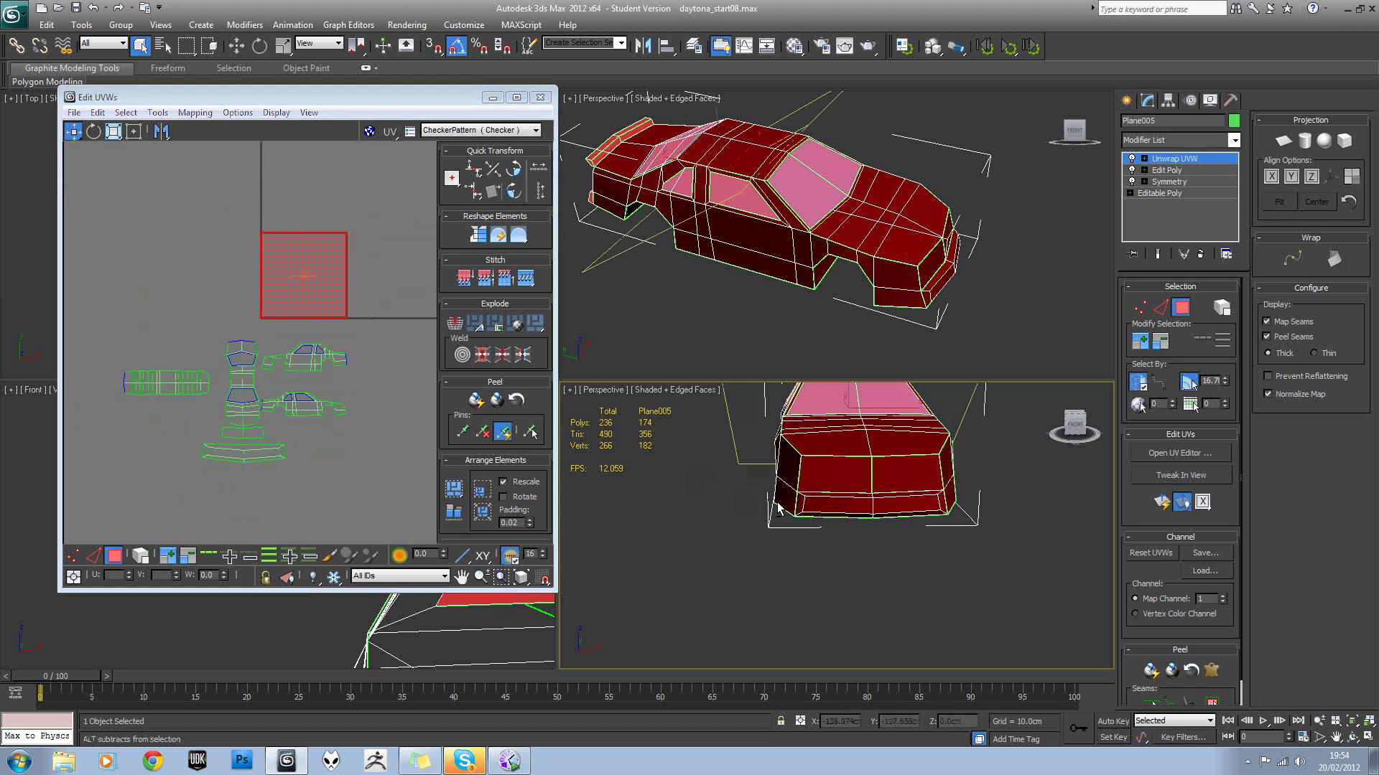
pyautogui.keyDown('alt'); pyautogui.moveTo(933, 517); pyautogui.dragTo(890, 574, button='middle'); pyautogui.keyUp('alt')
pyautogui.click(891, 578)
pyautogui.scroll(6, 836, 563)
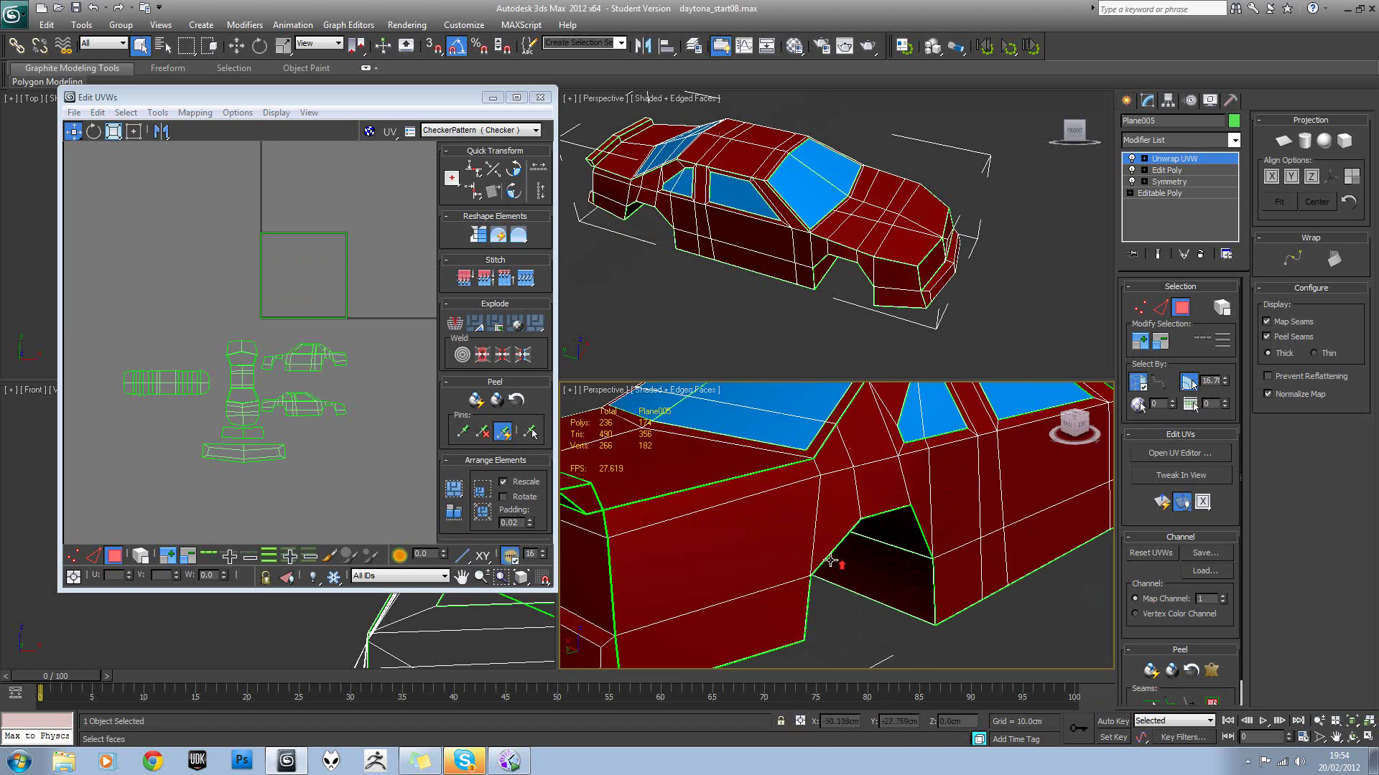
pyautogui.scroll(-5, 818, 495)
pyautogui.click(790, 479)
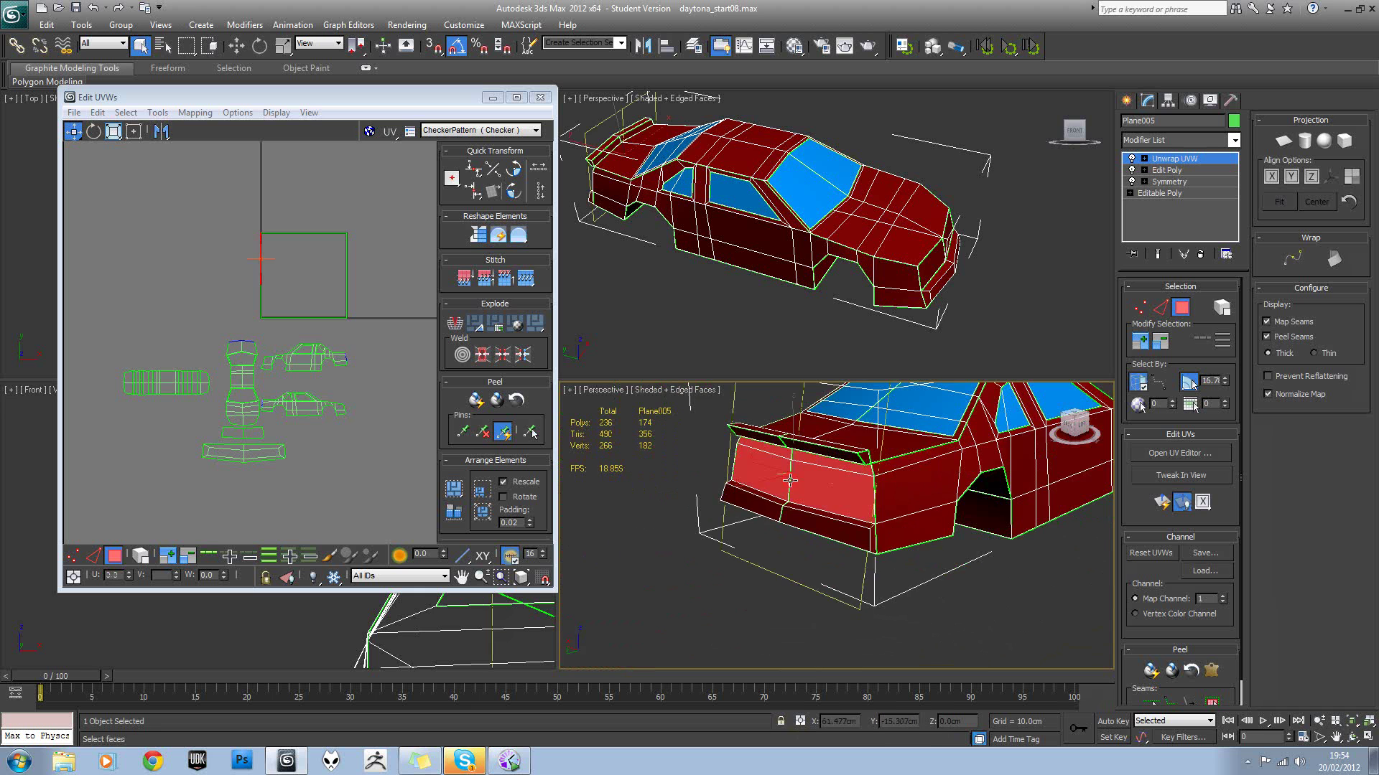
pyautogui.scroll(4, 855, 518)
pyautogui.keyDown('alt'); pyautogui.moveTo(854, 519); pyautogui.dragTo(891, 514, button='middle'); pyautogui.keyUp('alt')
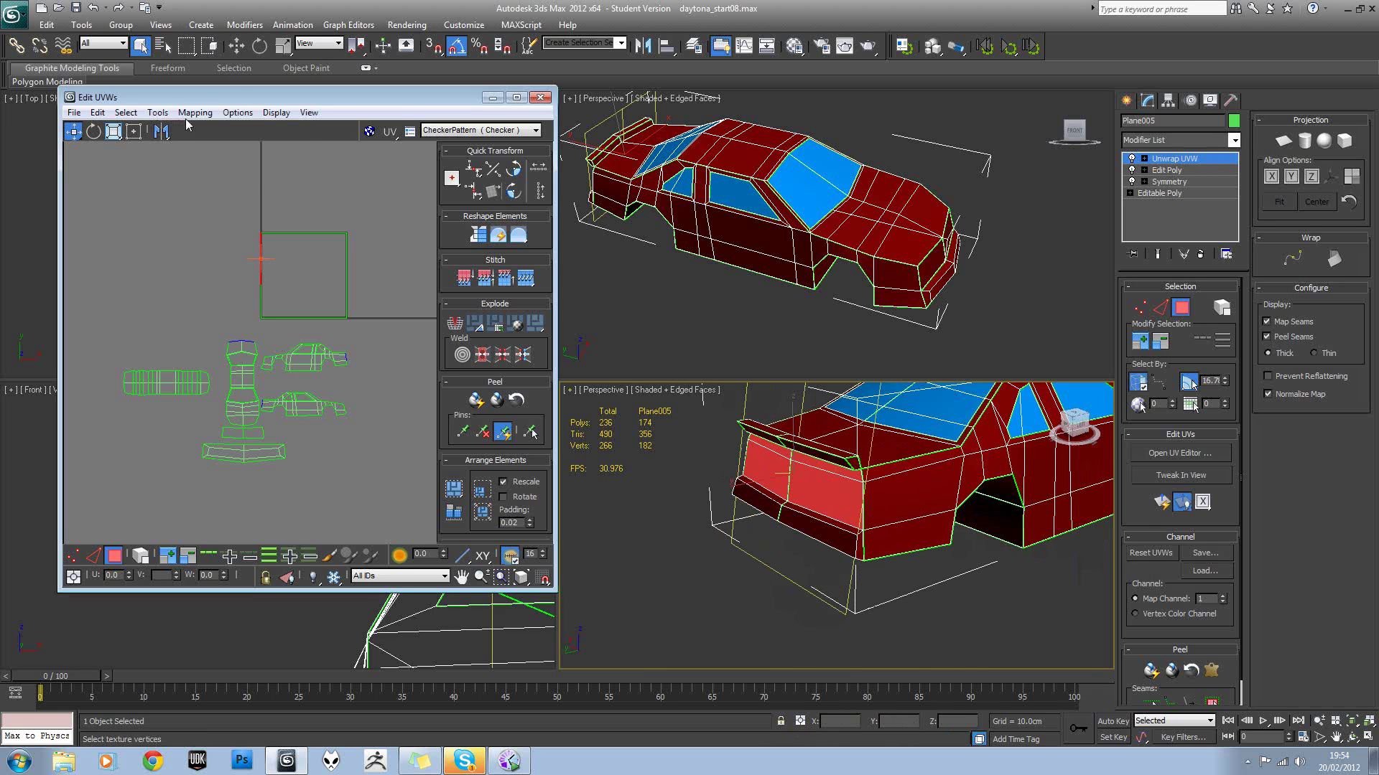
# Apply Unfold Mapping to the rear panel faces and move the piece off the UV tile, above the top piece.
pyautogui.click(195, 115)
pyautogui.click(202, 162)
pyautogui.click(208, 33)
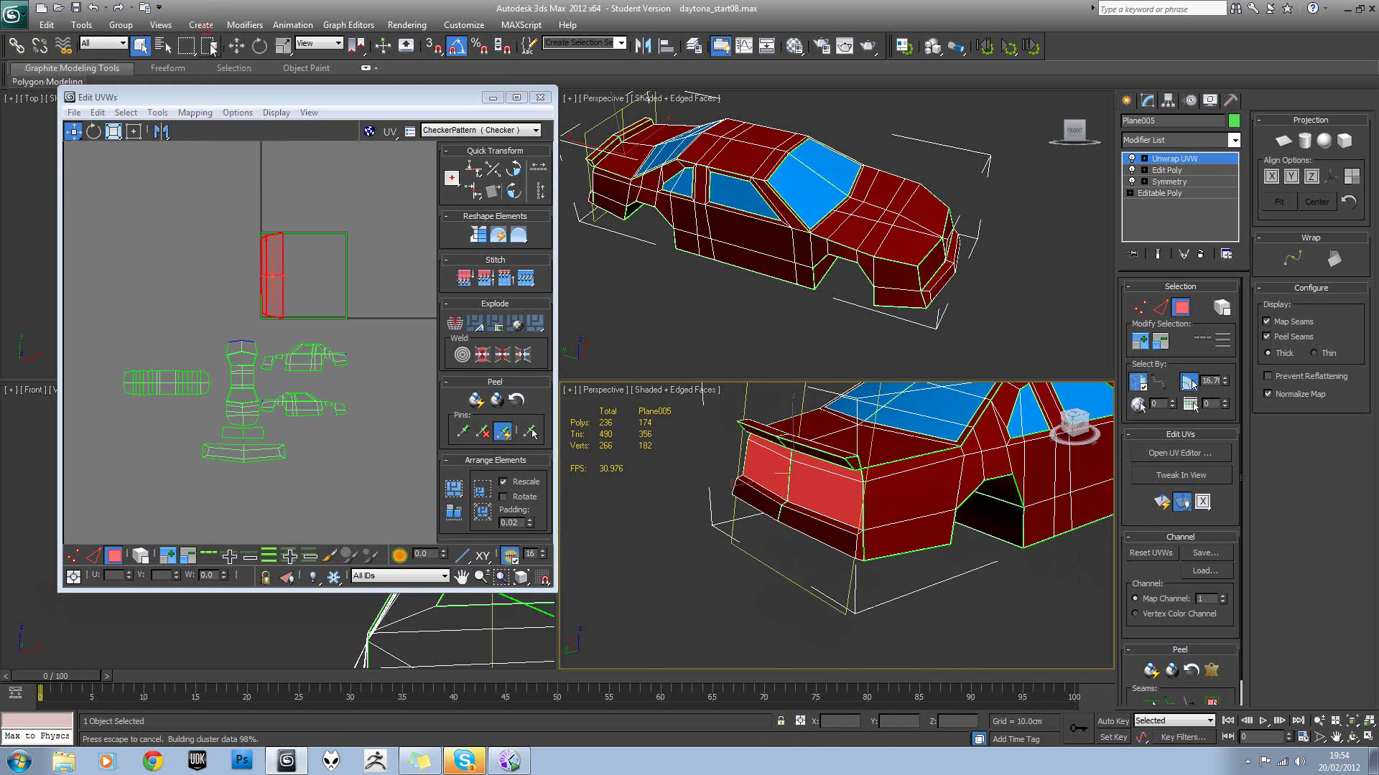
pyautogui.moveTo(284, 305); pyautogui.dragTo(252, 334)
pyautogui.scroll(5, 252, 334)
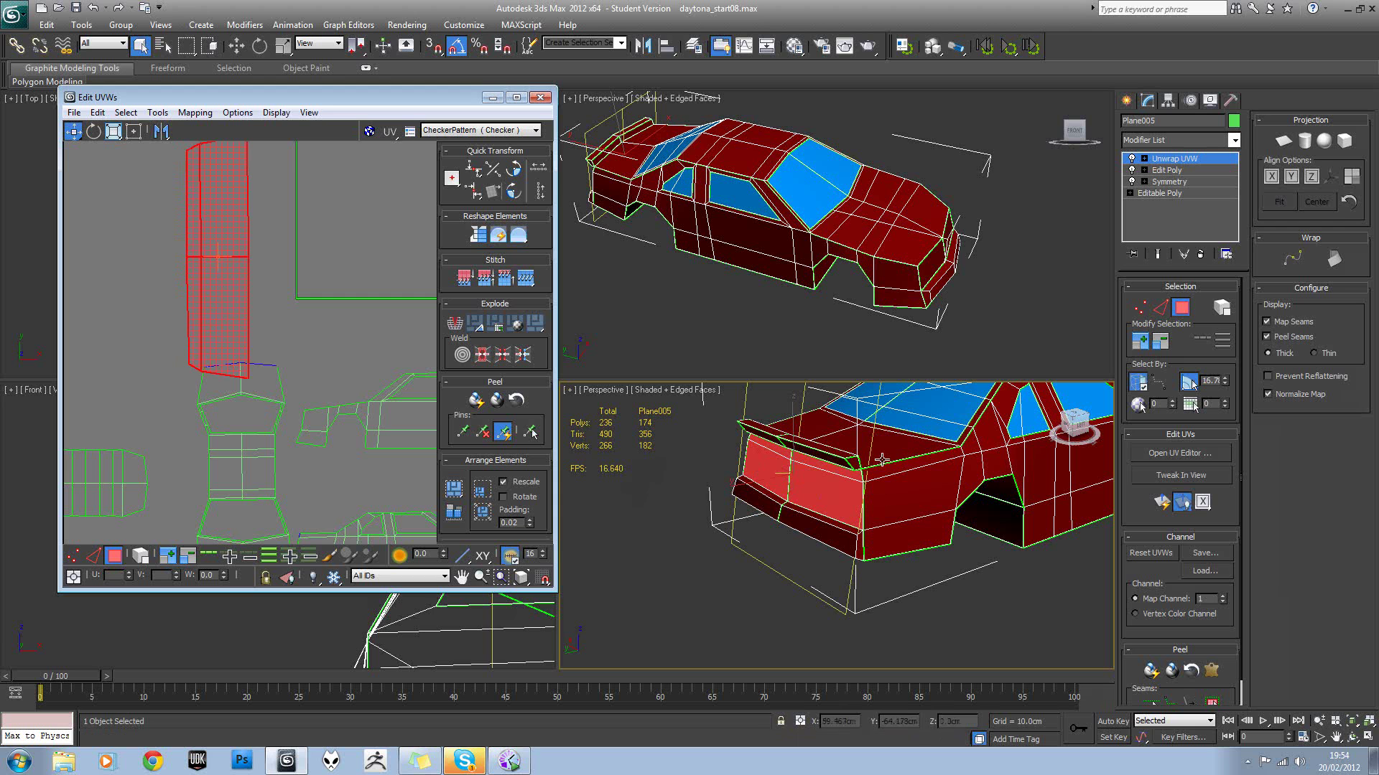
# Rotate the rear panel piece 90 degrees to lie horizontally and scale it down to about the top piece's width.
pyautogui.click(93, 131)
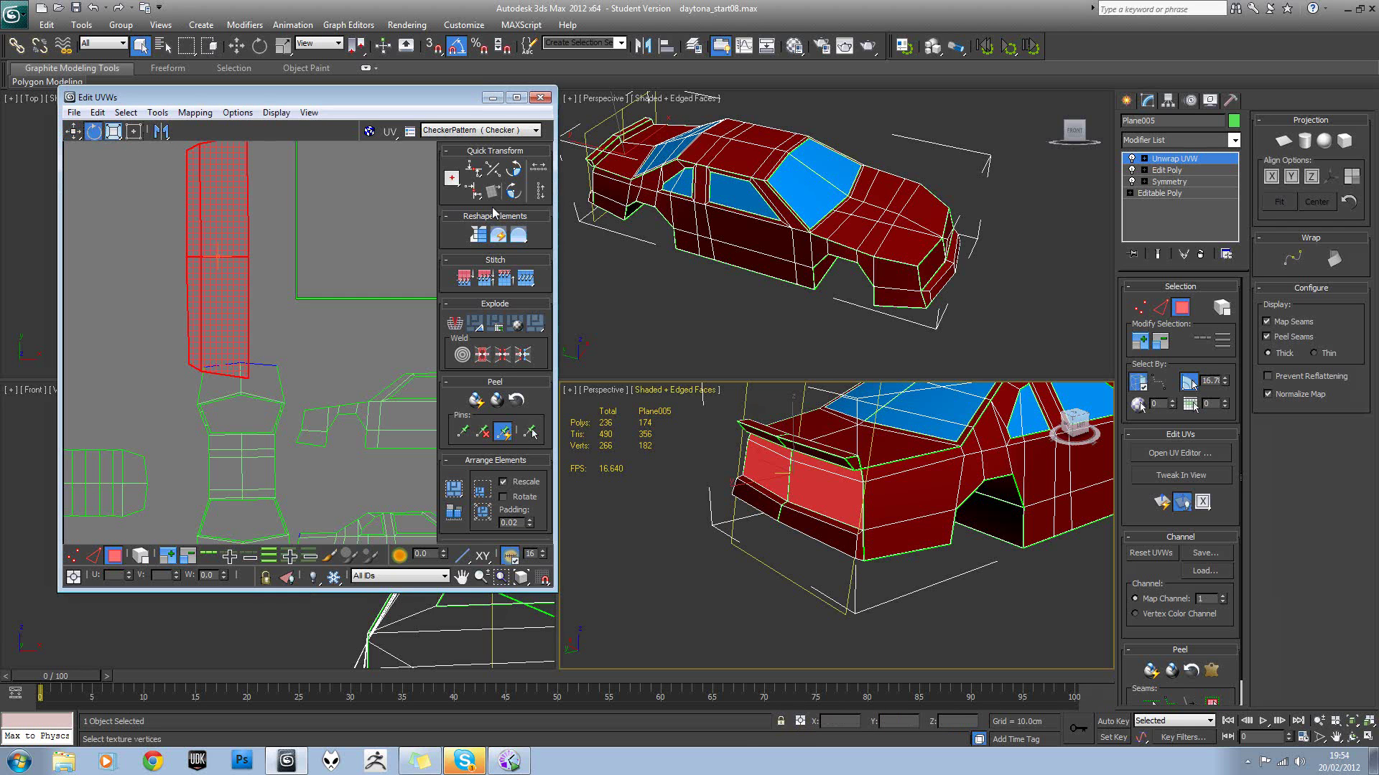
pyautogui.click(513, 187)
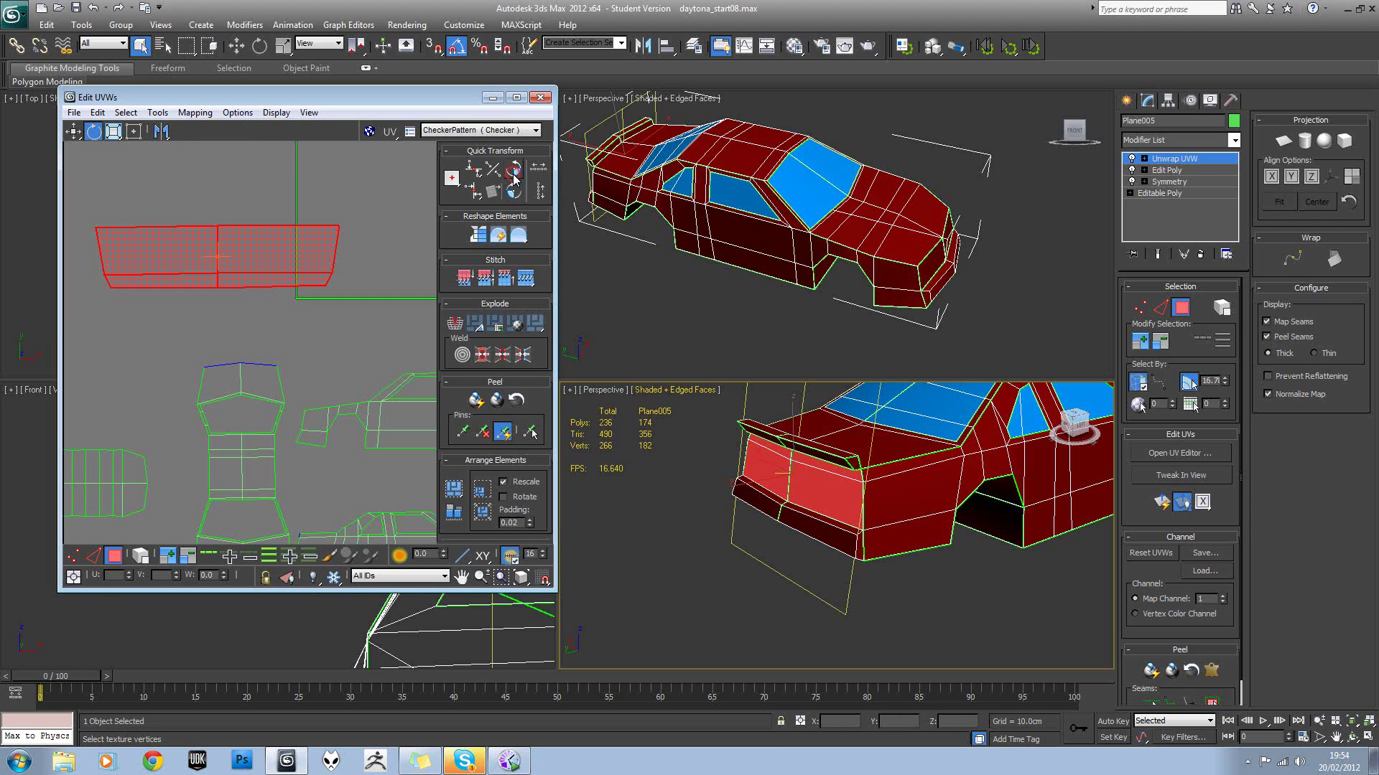
pyautogui.click(115, 132)
pyautogui.moveTo(216, 248); pyautogui.dragTo(234, 337)
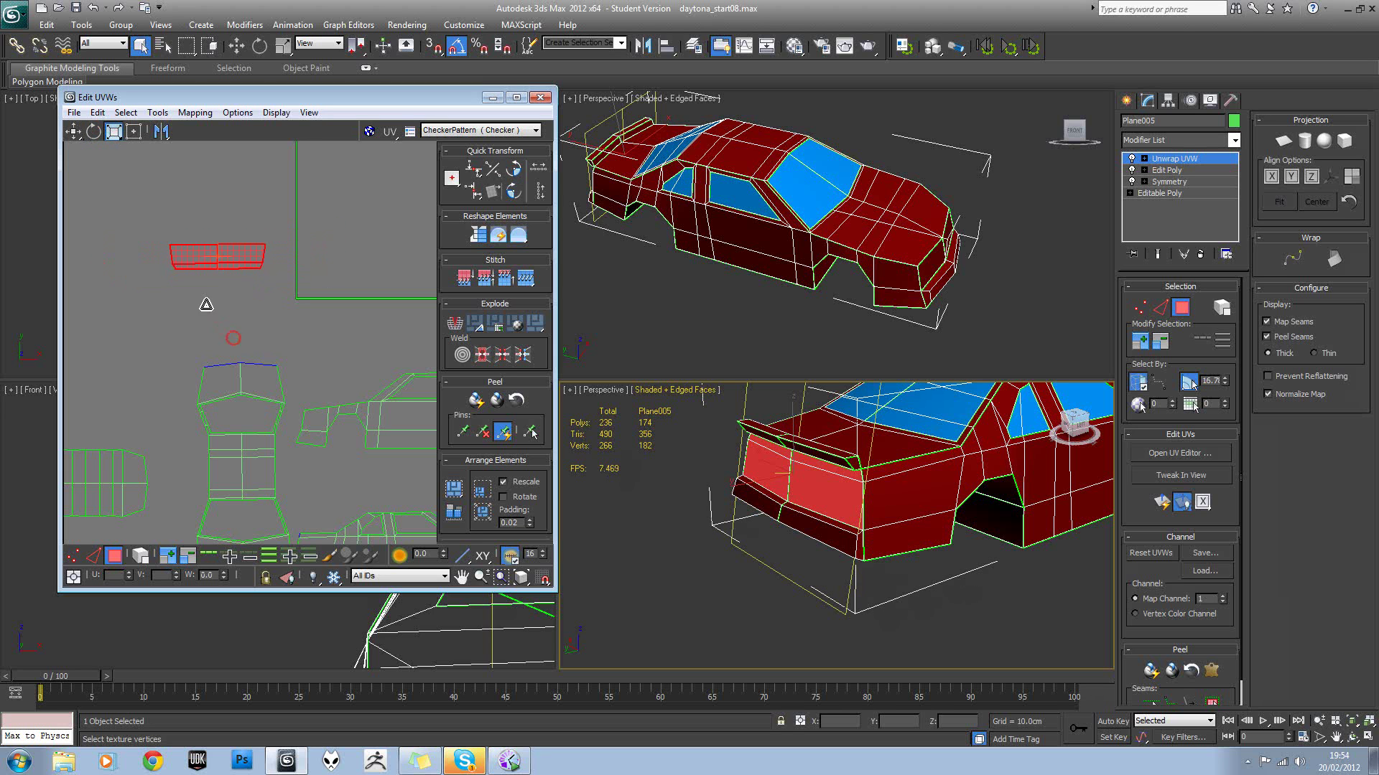
# Place the rear panel piece directly above the top piece in the UV layout and deselect it.
pyautogui.click(74, 131)
pyautogui.moveTo(211, 255); pyautogui.dragTo(237, 343)
pyautogui.click(236, 303)
pyautogui.scroll(-3, 247, 310)
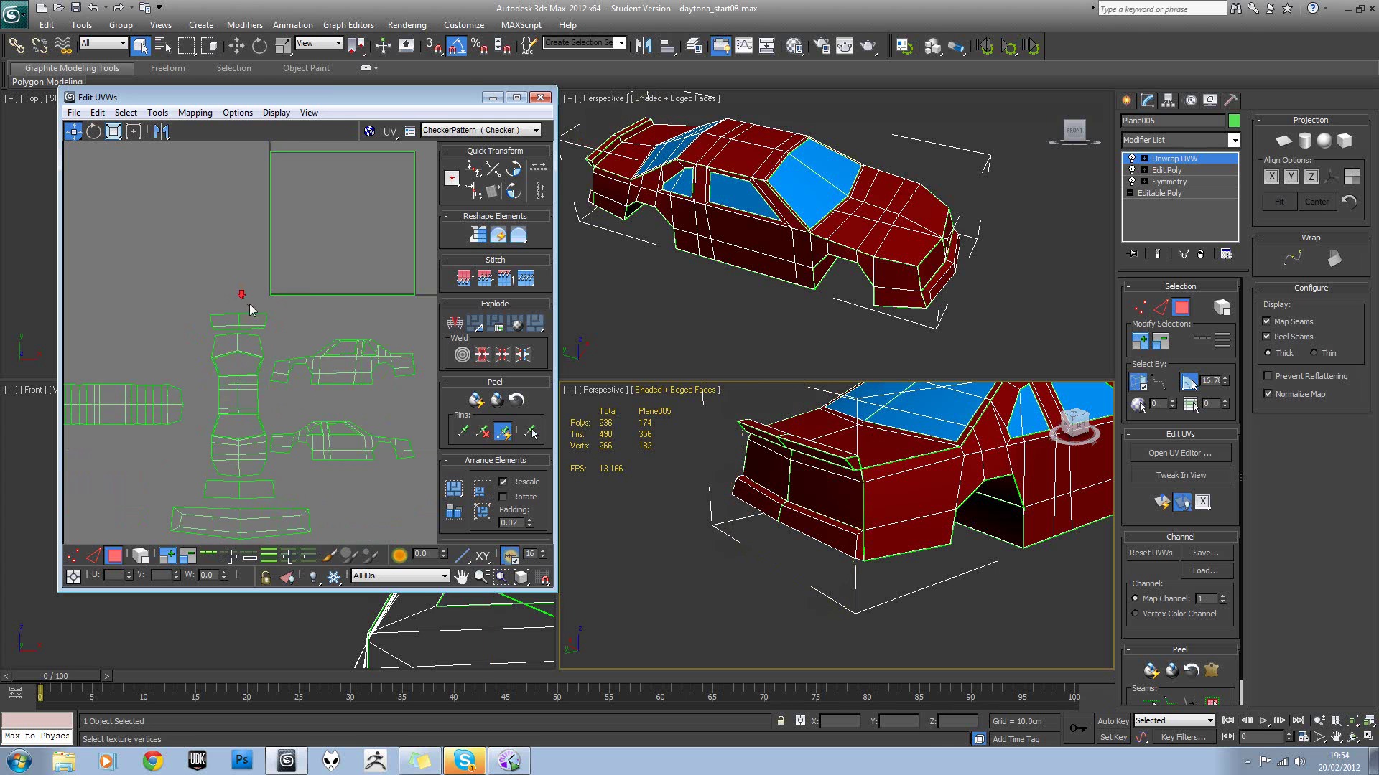
pyautogui.scroll(-4, 230, 442)
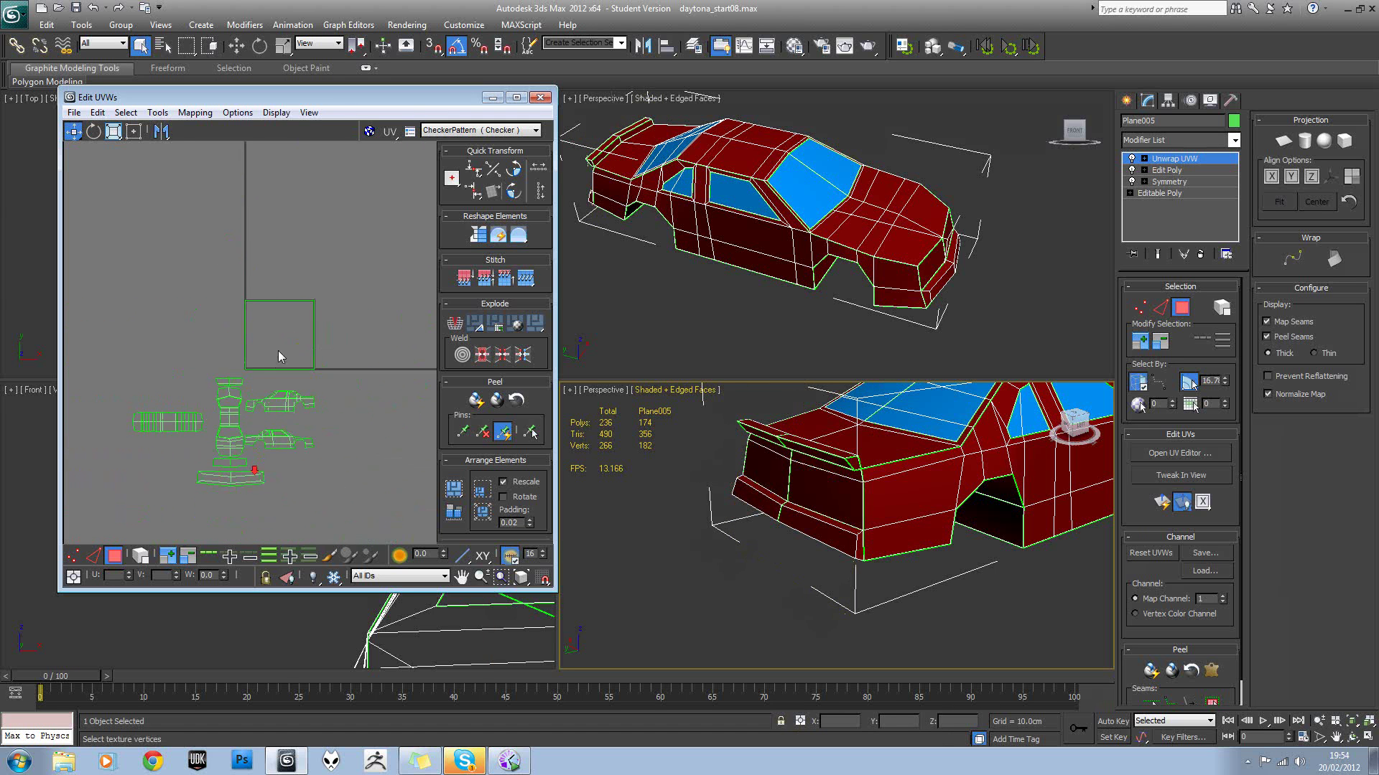
# Select the rear window and the faces still filling the UV tile to check which parts of the car remain unmapped.
pyautogui.keyDown('alt'); pyautogui.moveTo(923, 488); pyautogui.dragTo(837, 560, button='middle'); pyautogui.keyUp('alt')
pyautogui.click(836, 555)
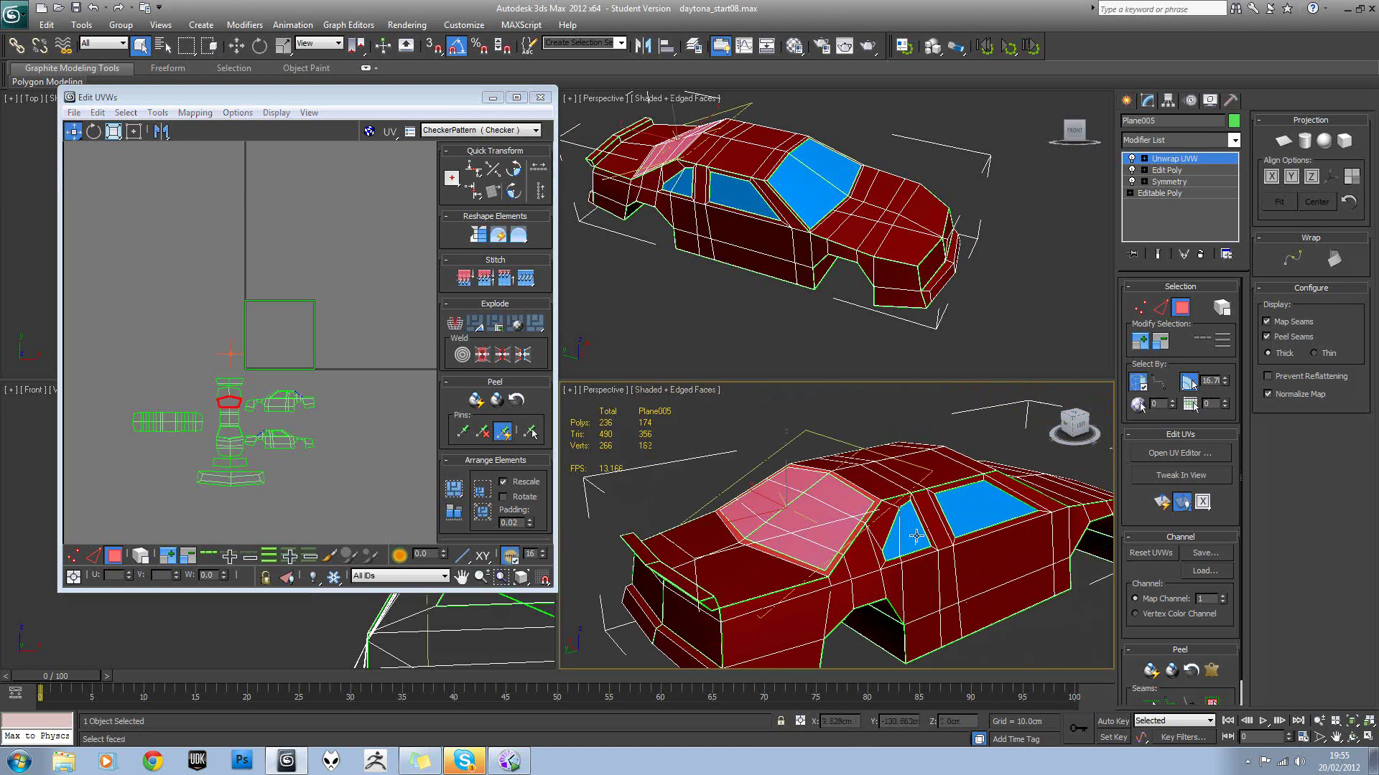
pyautogui.keyDown('alt'); pyautogui.moveTo(914, 536); pyautogui.dragTo(909, 540, button='middle'); pyautogui.keyUp('alt')
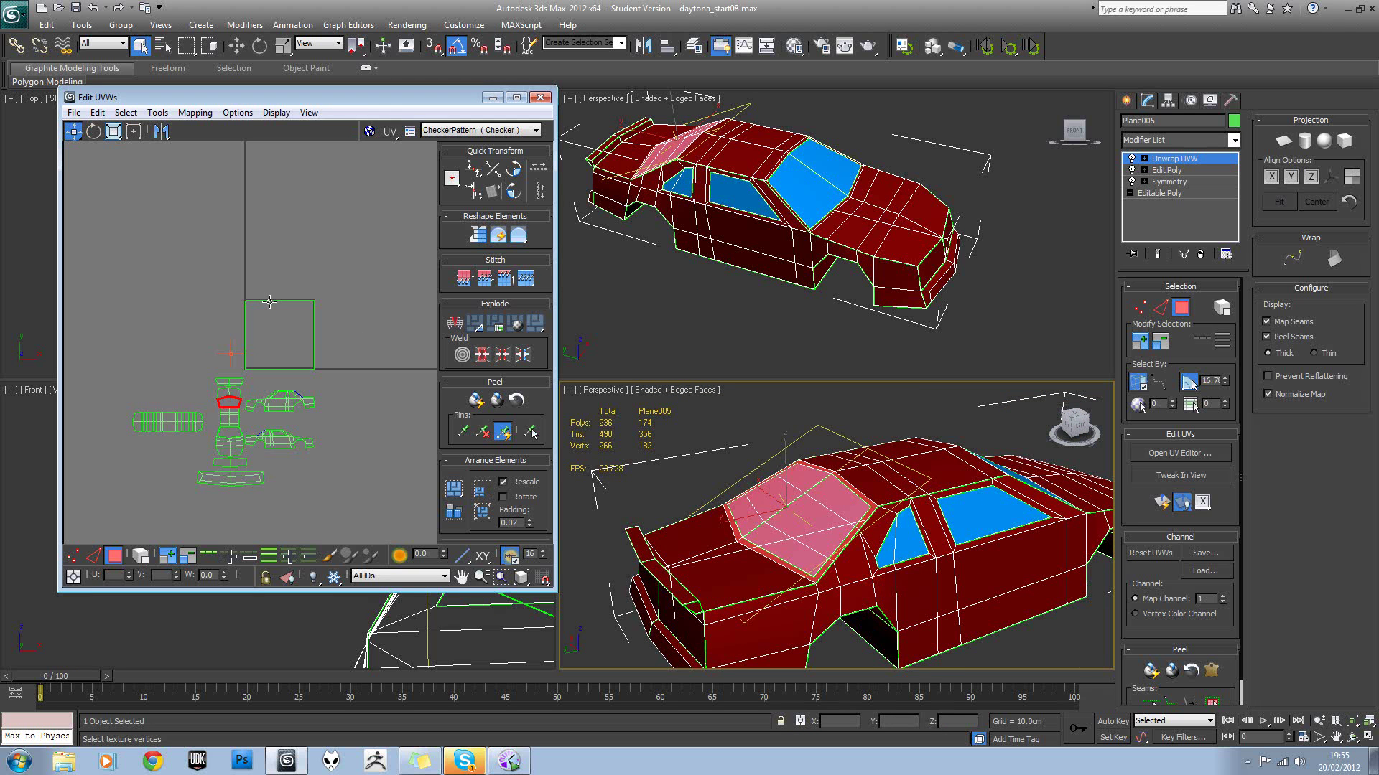
pyautogui.click(316, 274)
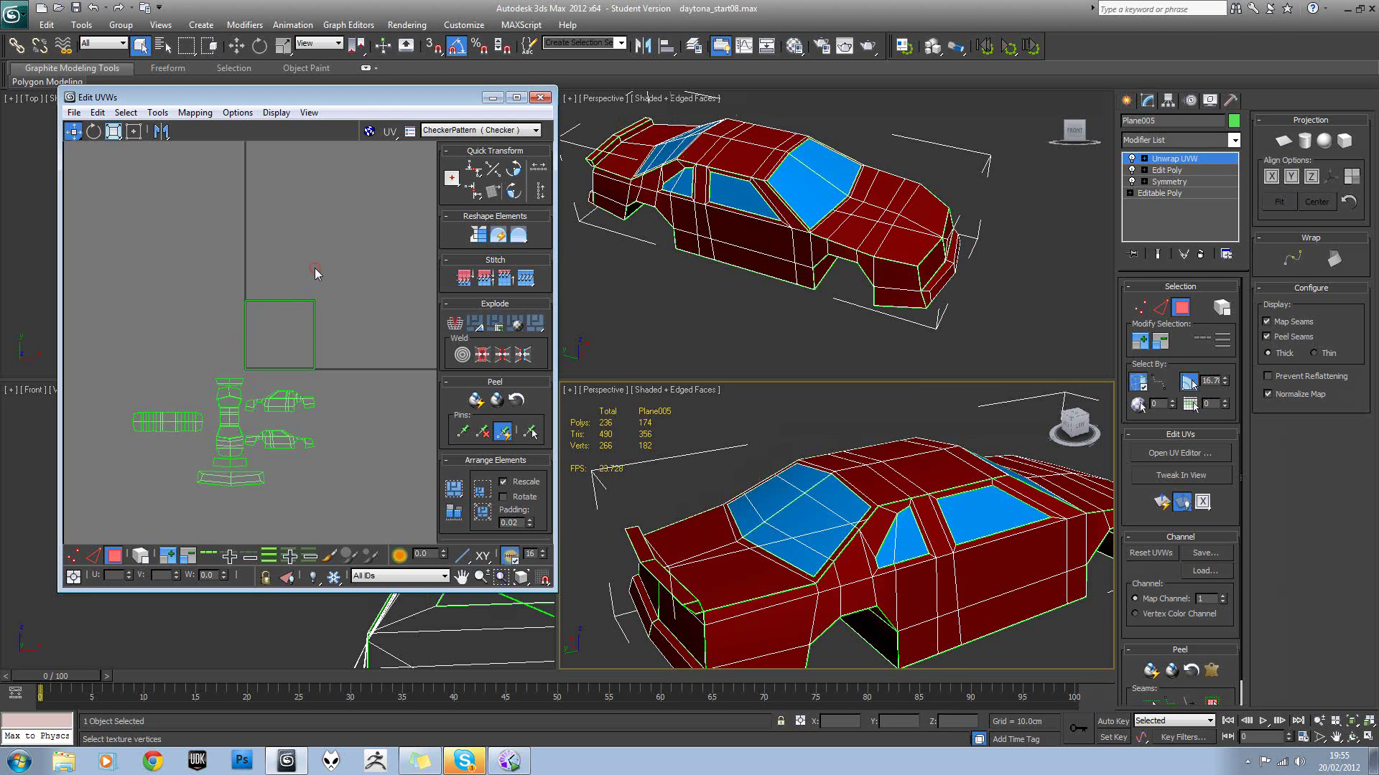
pyautogui.click(786, 512)
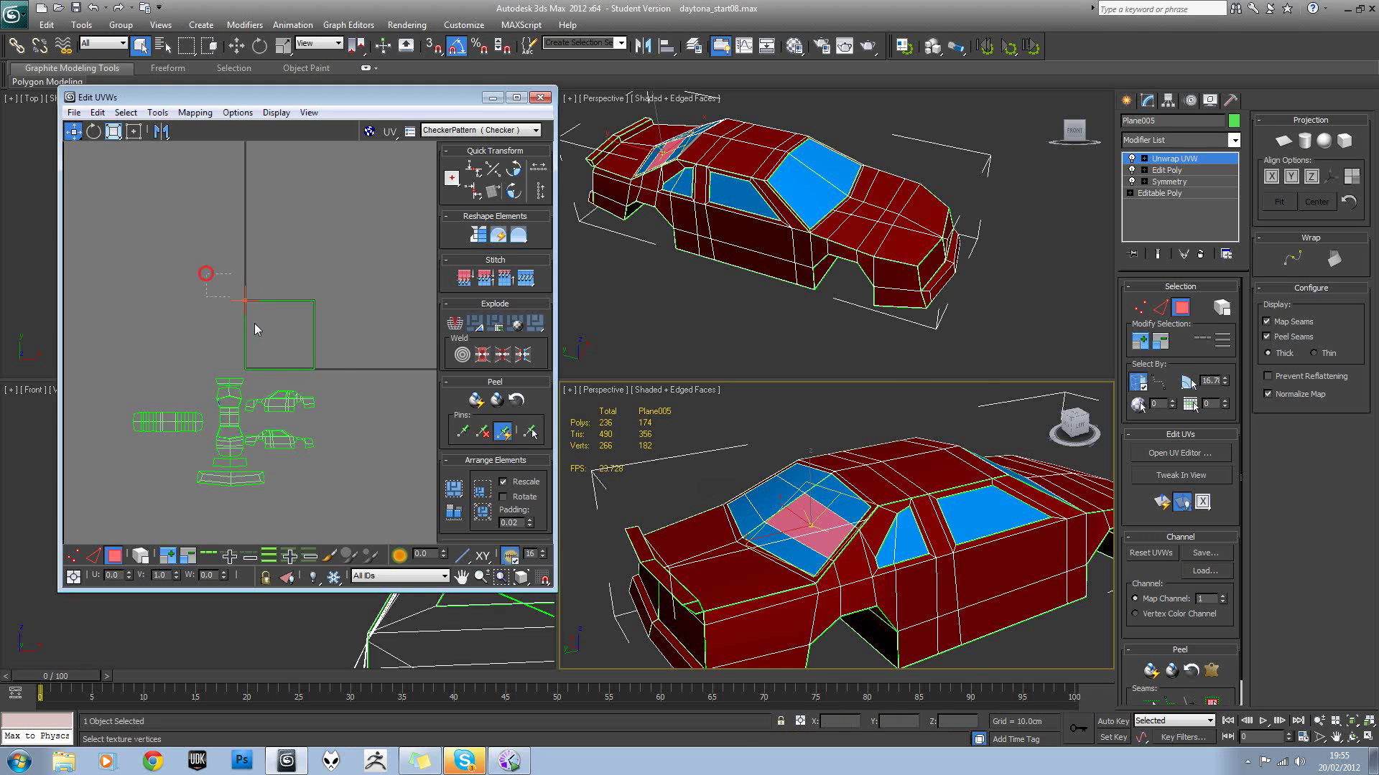
pyautogui.moveTo(206, 273); pyautogui.dragTo(345, 375)
pyautogui.moveTo(909, 488)
pyautogui.keyDown('alt'); pyautogui.mouseDown(button='middle')
pyautogui.moveTo(911, 511)
pyautogui.moveTo(891, 507)
pyautogui.mouseUp(button='middle'); pyautogui.keyUp('alt')
pyautogui.click(346, 274)
pyautogui.moveTo(233, 376); pyautogui.dragTo(234, 377)
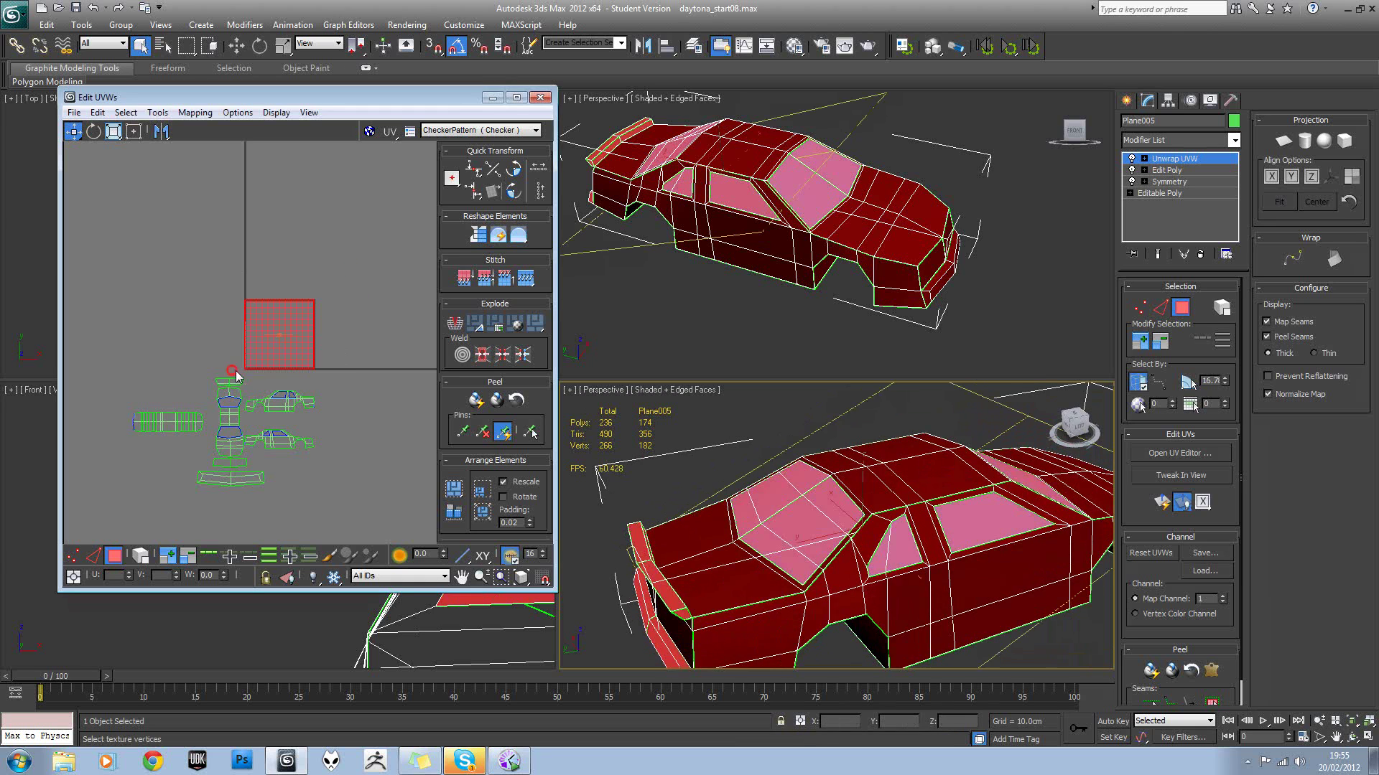
# Select the rear bumper strip below the rear panel, growing the selection to include its adjoining faces.
pyautogui.keyDown('alt'); pyautogui.moveTo(855, 550); pyautogui.dragTo(769, 502, button='middle'); pyautogui.keyUp('alt')
pyautogui.click(769, 501)
pyautogui.keyDown('alt'); pyautogui.moveTo(774, 588); pyautogui.dragTo(808, 596, button='middle'); pyautogui.keyUp('alt')
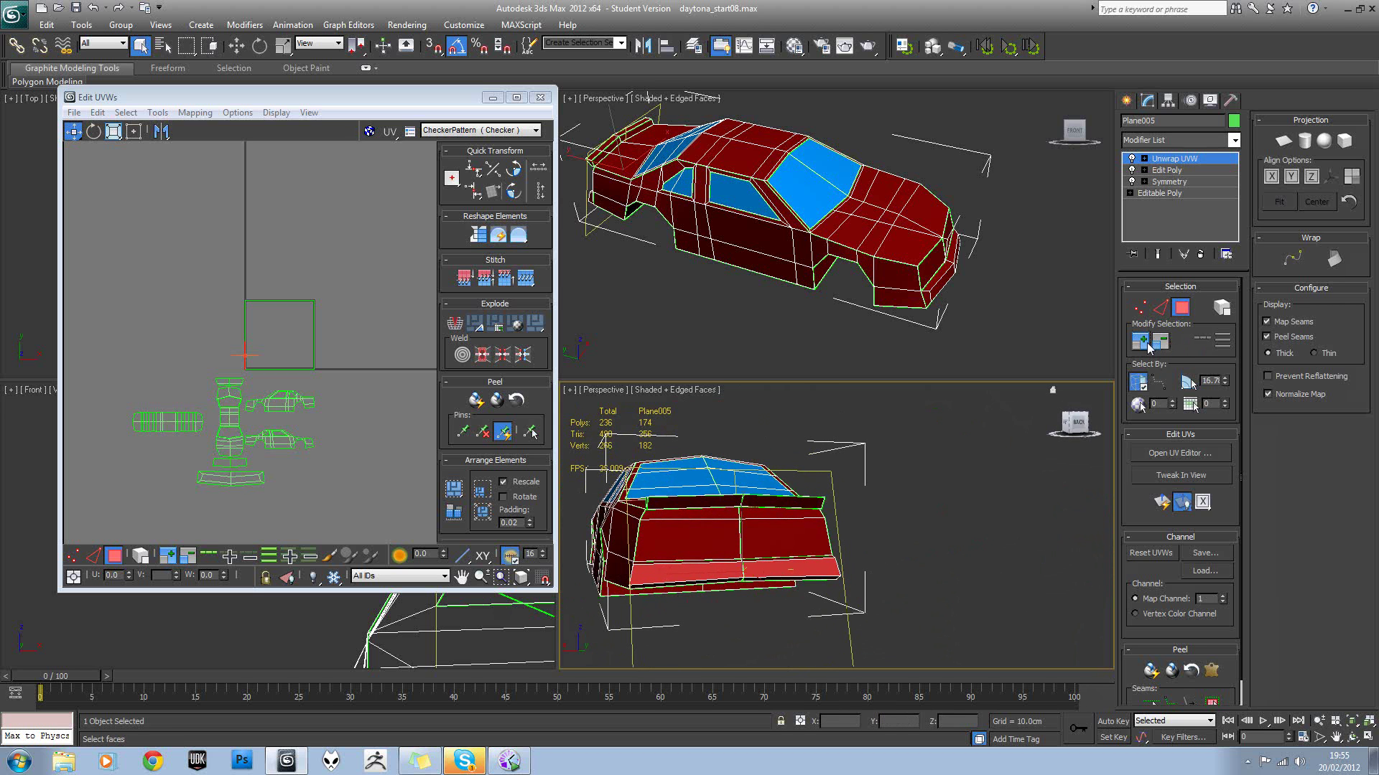
pyautogui.click(1146, 343)
pyautogui.keyDown('alt'); pyautogui.moveTo(761, 520); pyautogui.dragTo(718, 527, button='middle'); pyautogui.keyUp('alt')
# Try Unfold Mapping on the rear bumper faces and move the piece off the UV tile.
pyautogui.click(194, 113)
pyautogui.click(208, 169)
pyautogui.click(196, 33)
pyautogui.scroll(3, 182, 308)
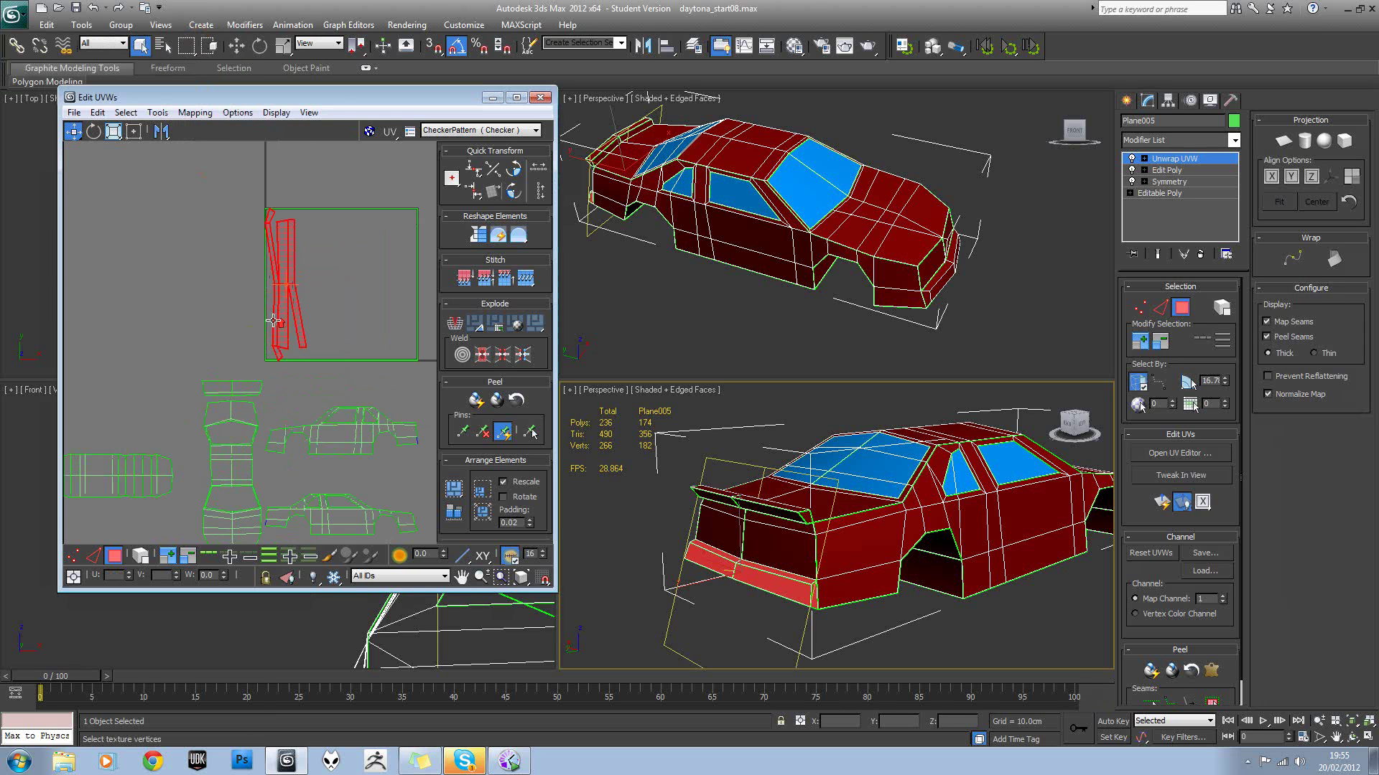
pyautogui.moveTo(182, 308); pyautogui.dragTo(137, 307)
pyautogui.keyDown('alt'); pyautogui.moveTo(847, 511); pyautogui.dragTo(803, 523, button='middle'); pyautogui.keyUp('alt')
pyautogui.moveTo(216, 368); pyautogui.dragTo(286, 368, button='middle')
pyautogui.scroll(-2, 286, 369)
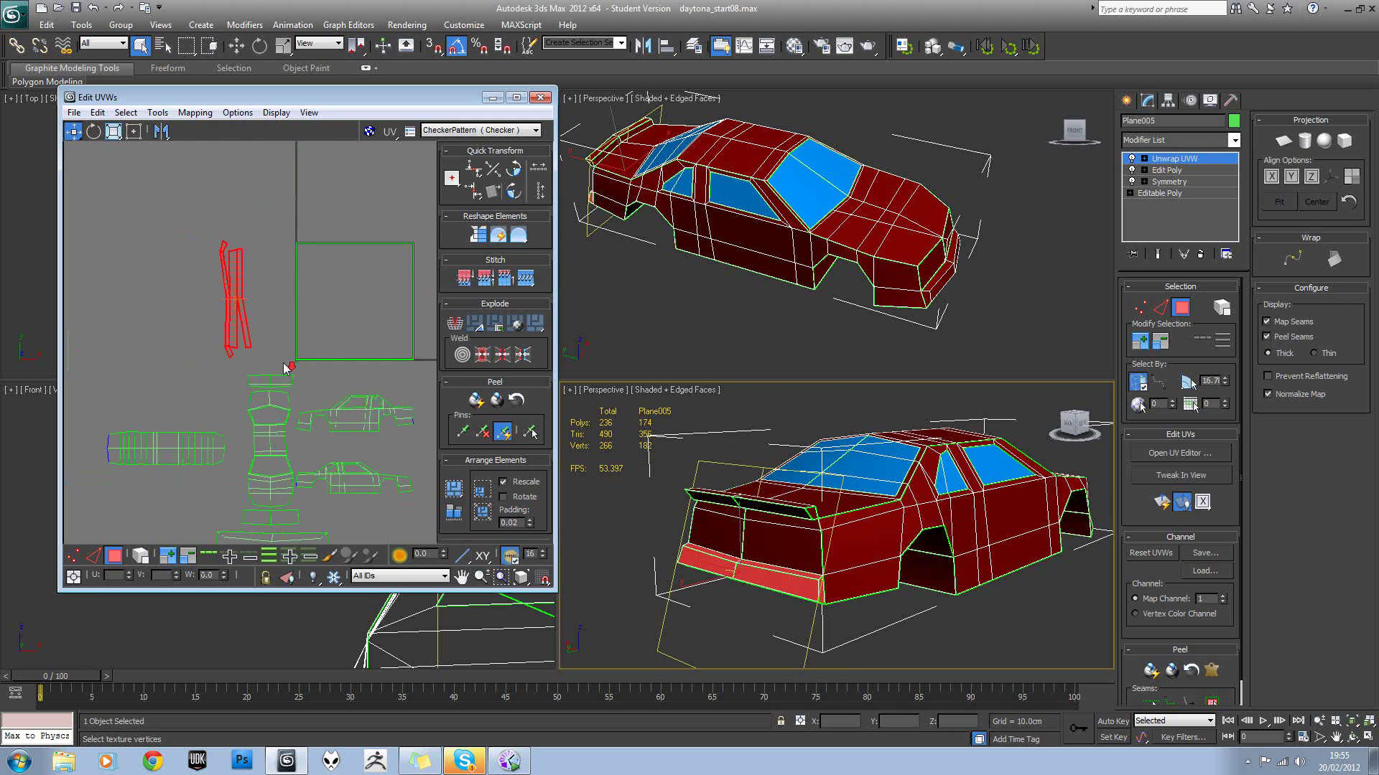
# Apply a fitted planar projection to the rear bumper faces and move the piece off the UV tile.
pyautogui.click(1281, 142)
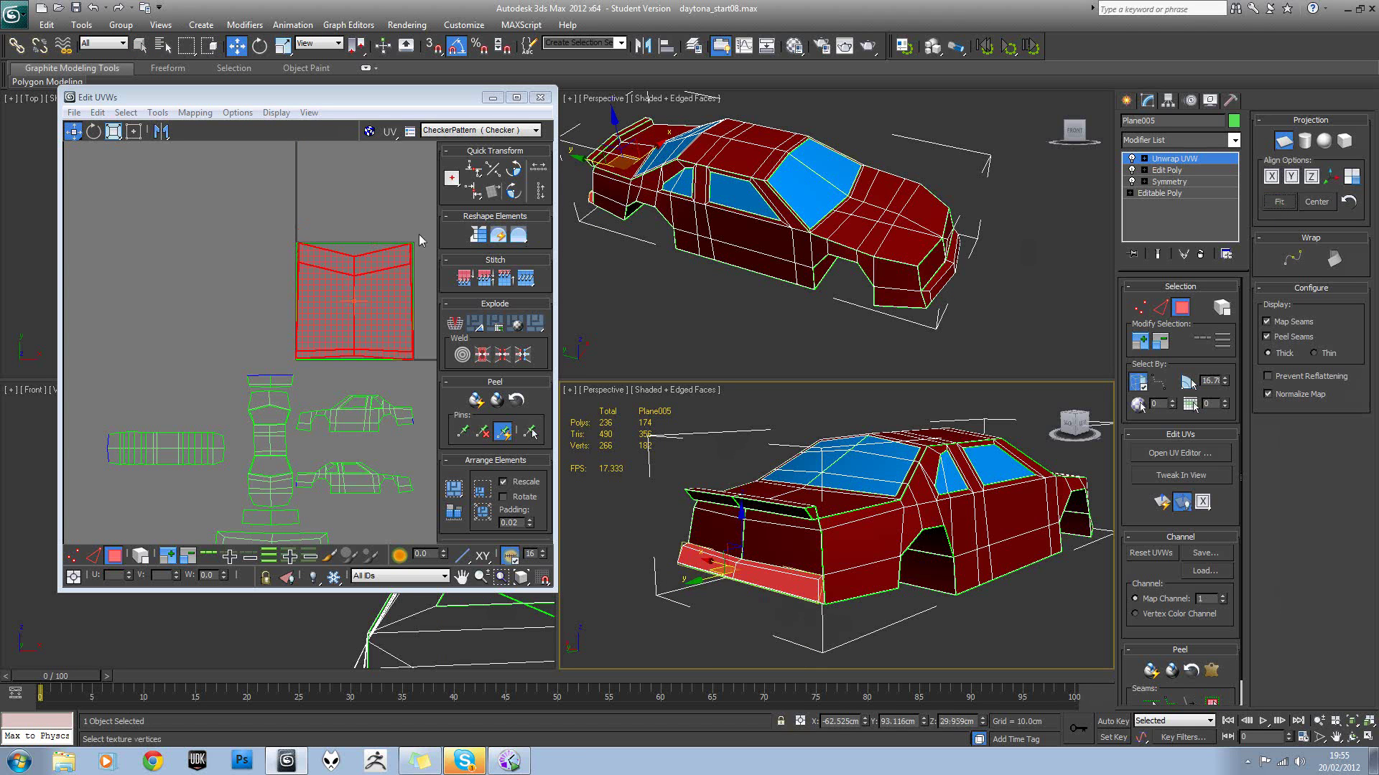
pyautogui.click(1281, 205)
pyautogui.click(1282, 143)
pyautogui.moveTo(346, 278); pyautogui.dragTo(263, 388)
# Scale the rear bumper piece vertically to match the bumper's proportions and deselect it.
pyautogui.click(114, 132)
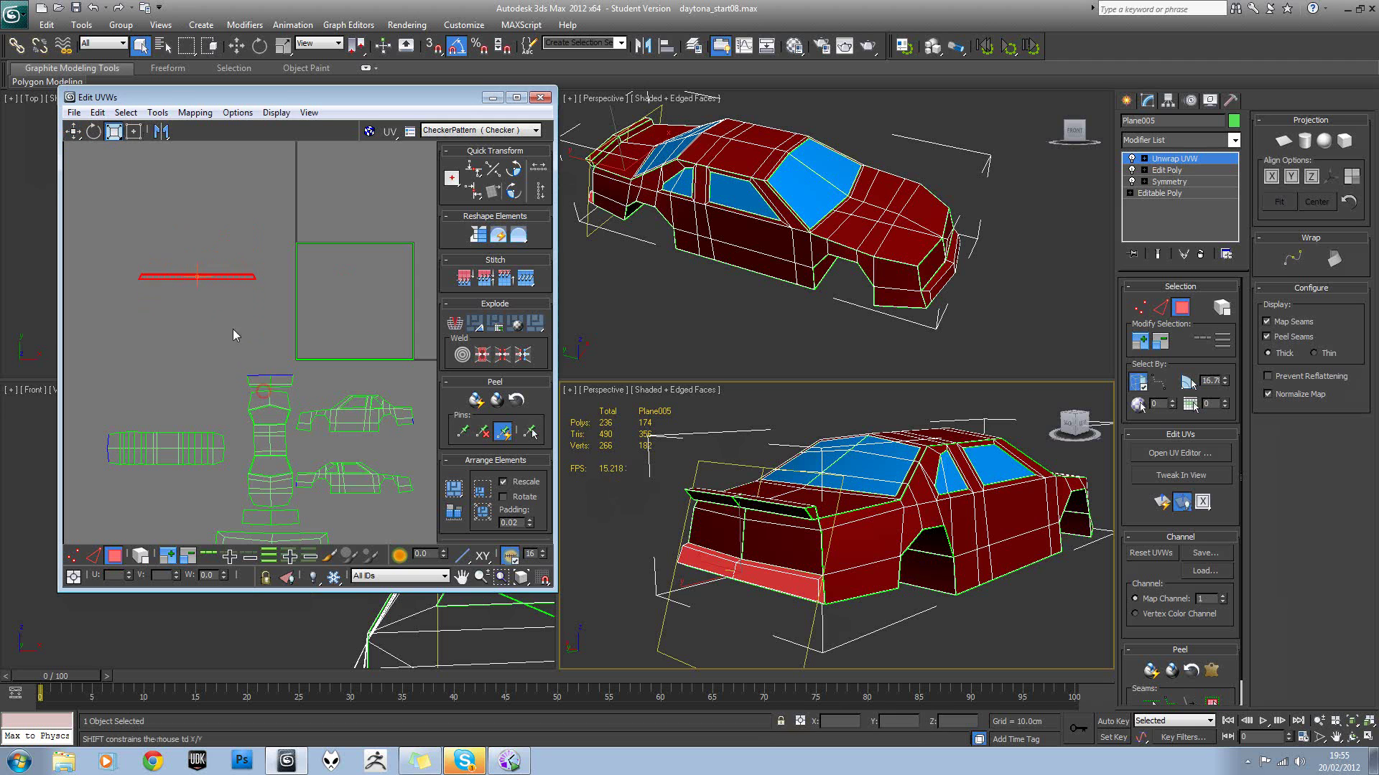
pyautogui.moveTo(236, 267); pyautogui.dragTo(253, 138)
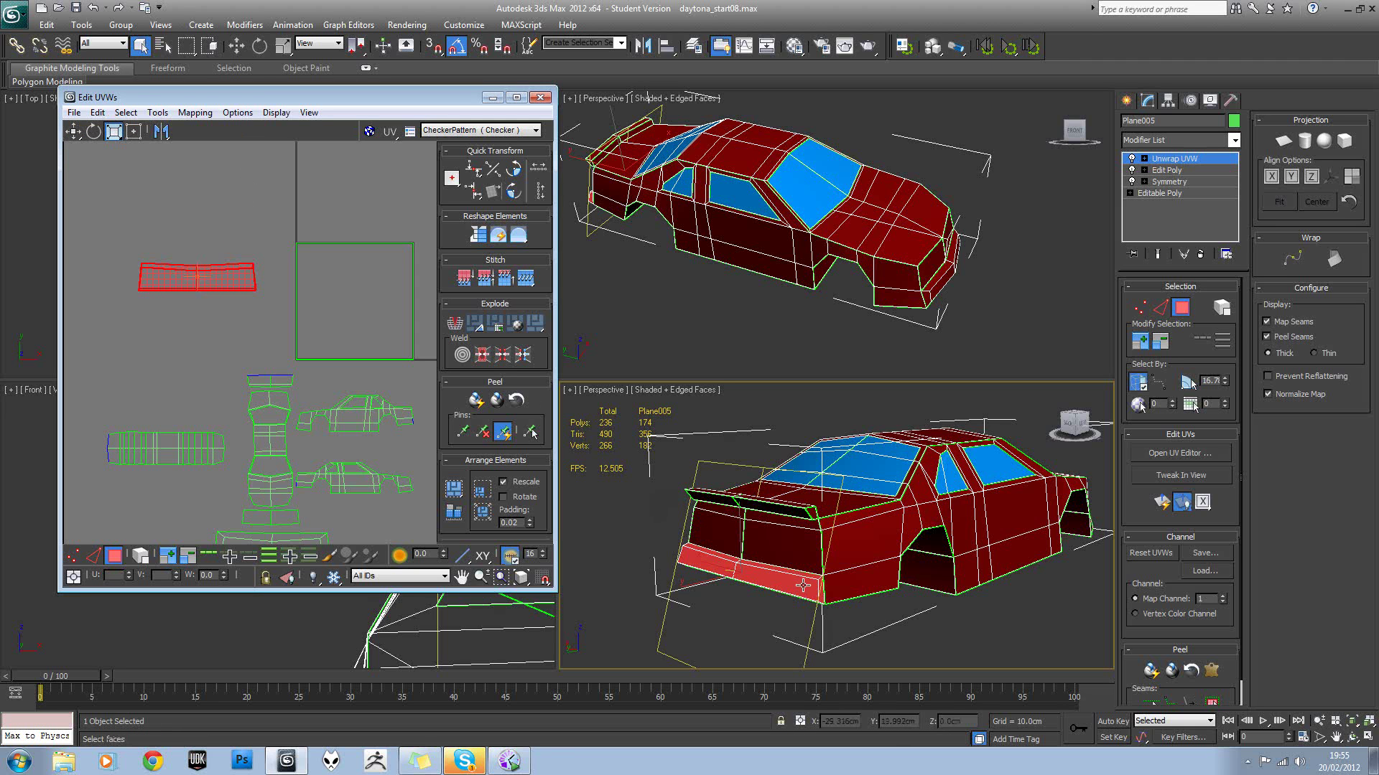
pyautogui.click(292, 279)
# Select the narrow end face of the rear bumper on the model to locate it in the UV piece.
pyautogui.scroll(5, 262, 280)
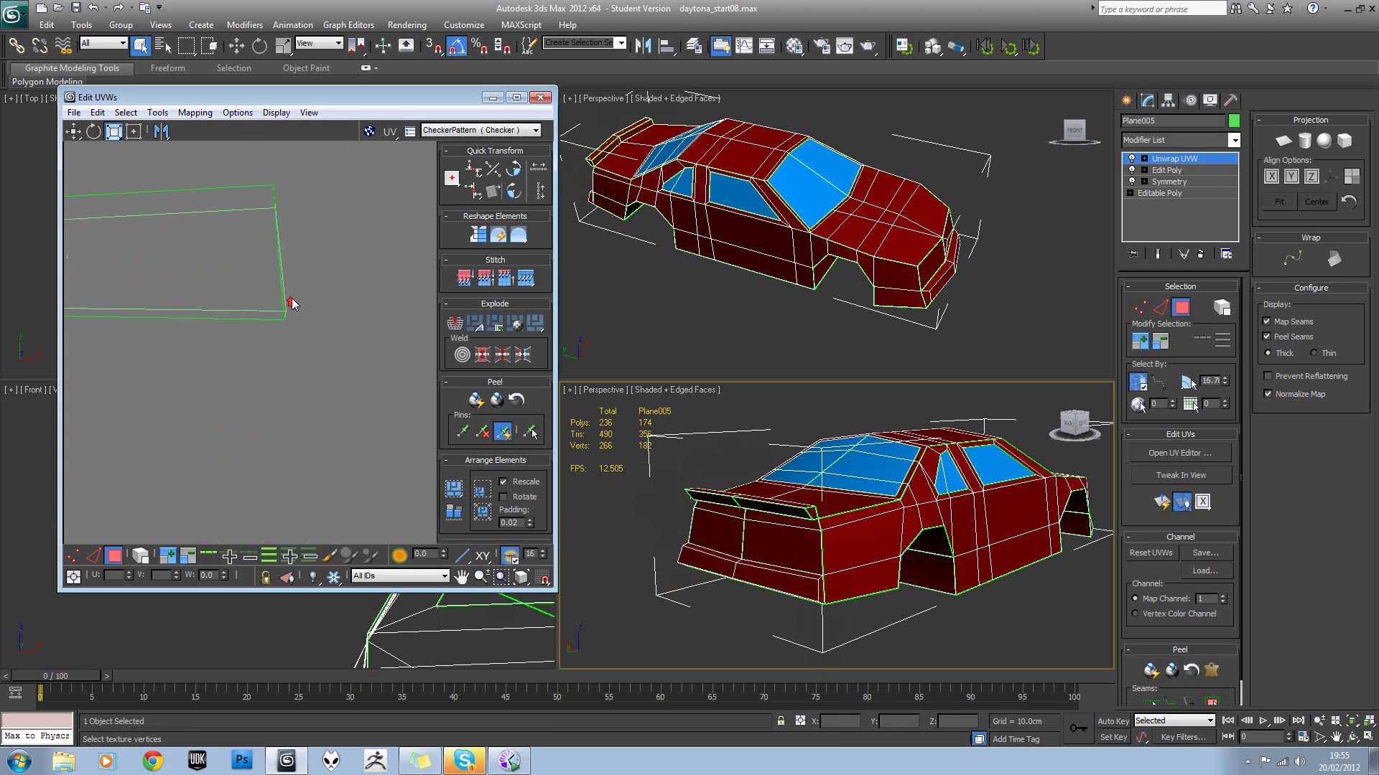
pyautogui.keyDown('alt'); pyautogui.moveTo(867, 610); pyautogui.dragTo(827, 607, button='middle'); pyautogui.keyUp('alt')
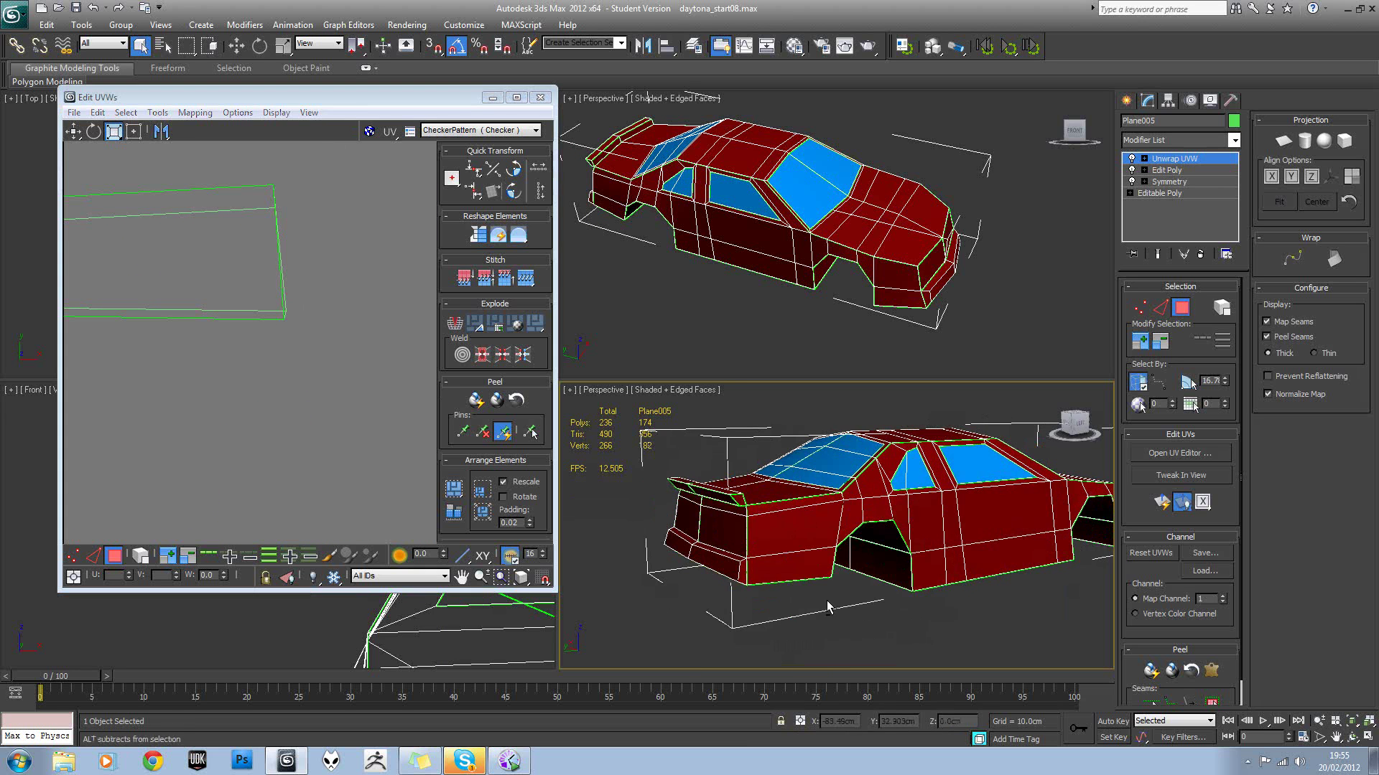
pyautogui.click(746, 579)
pyautogui.moveTo(747, 579)
pyautogui.keyDown('alt'); pyautogui.mouseDown(button='middle')
pyautogui.moveTo(865, 582)
pyautogui.moveTo(767, 578)
pyautogui.mouseUp(button='middle'); pyautogui.keyUp('alt')
pyautogui.scroll(-1, 268, 271)
pyautogui.moveTo(268, 271); pyautogui.dragTo(298, 293, button='middle')
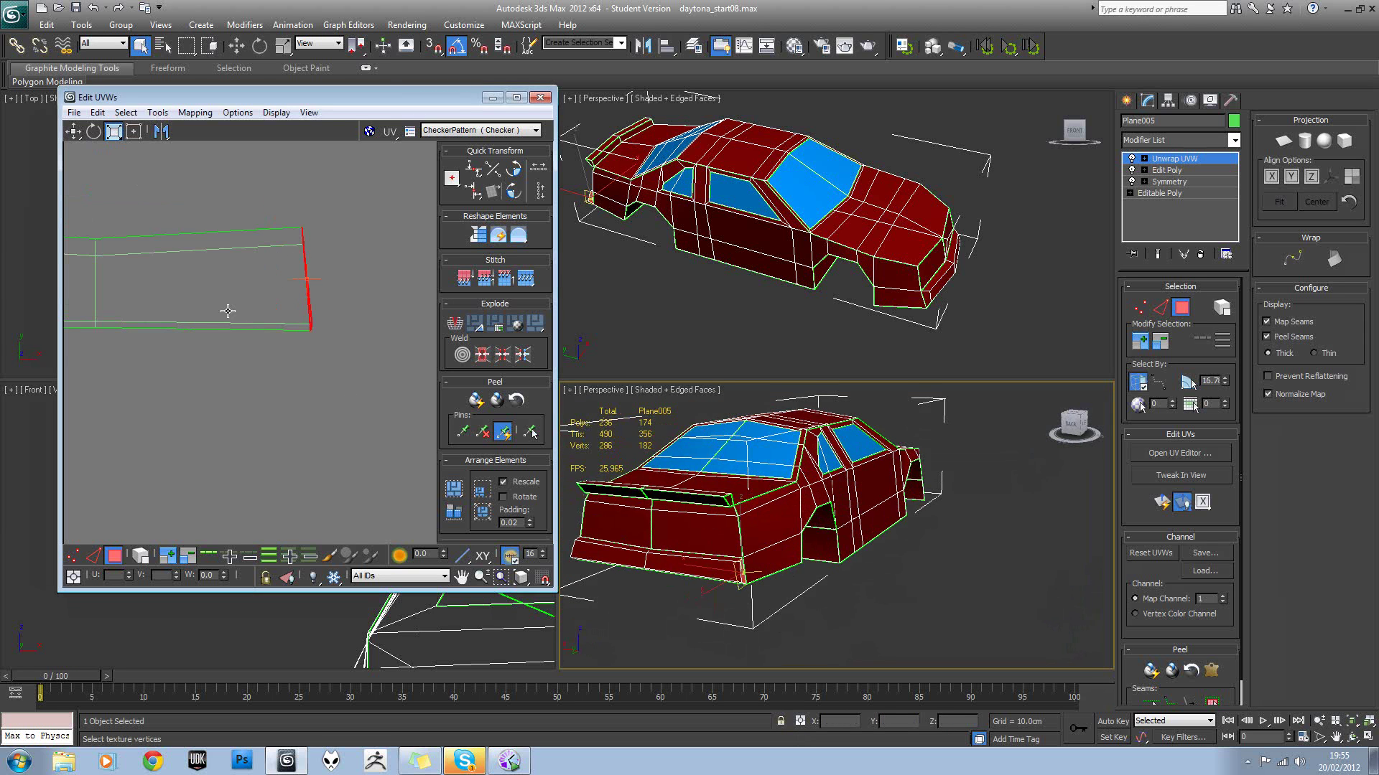
pyautogui.scroll(2, 317, 329)
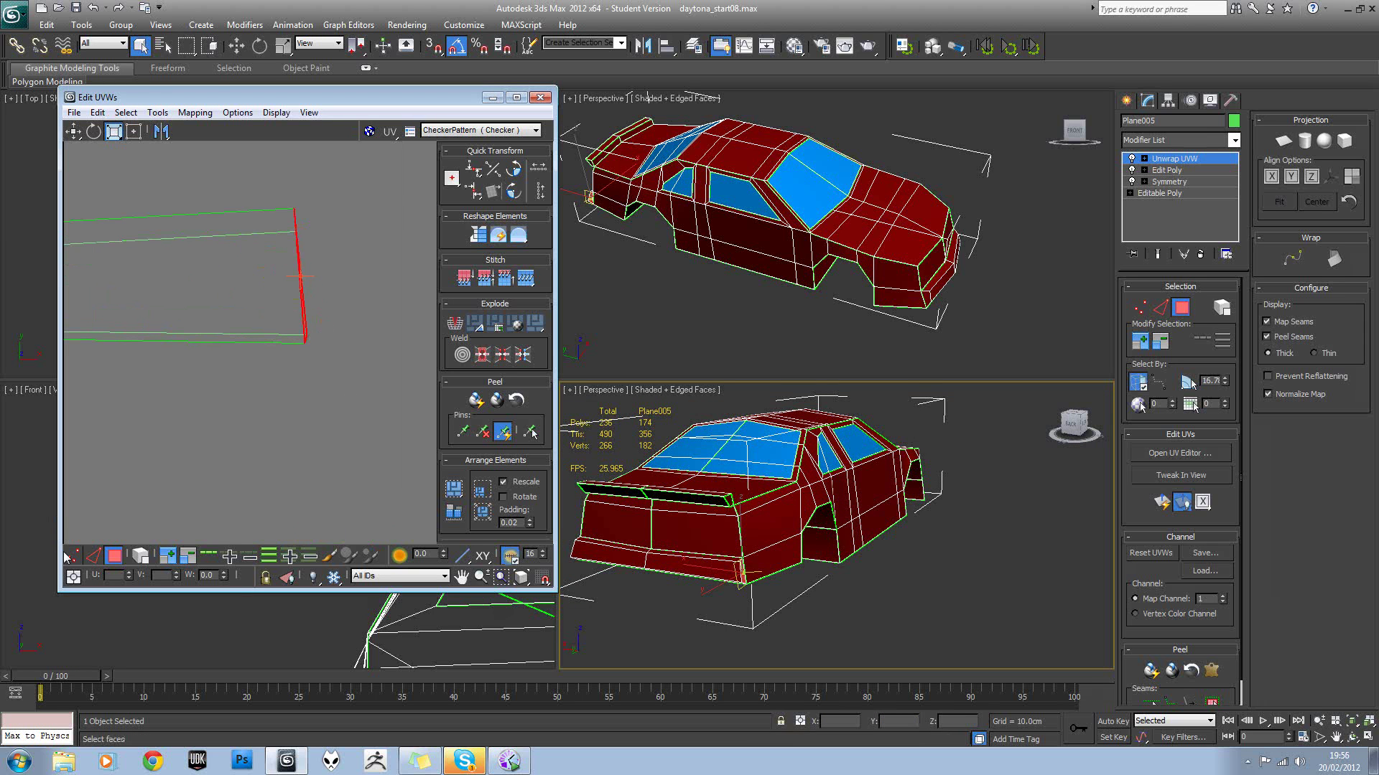
# Pull the outer corner vertices at the right end of the rear bumper piece outward to open up its end face.
pyautogui.press('1')
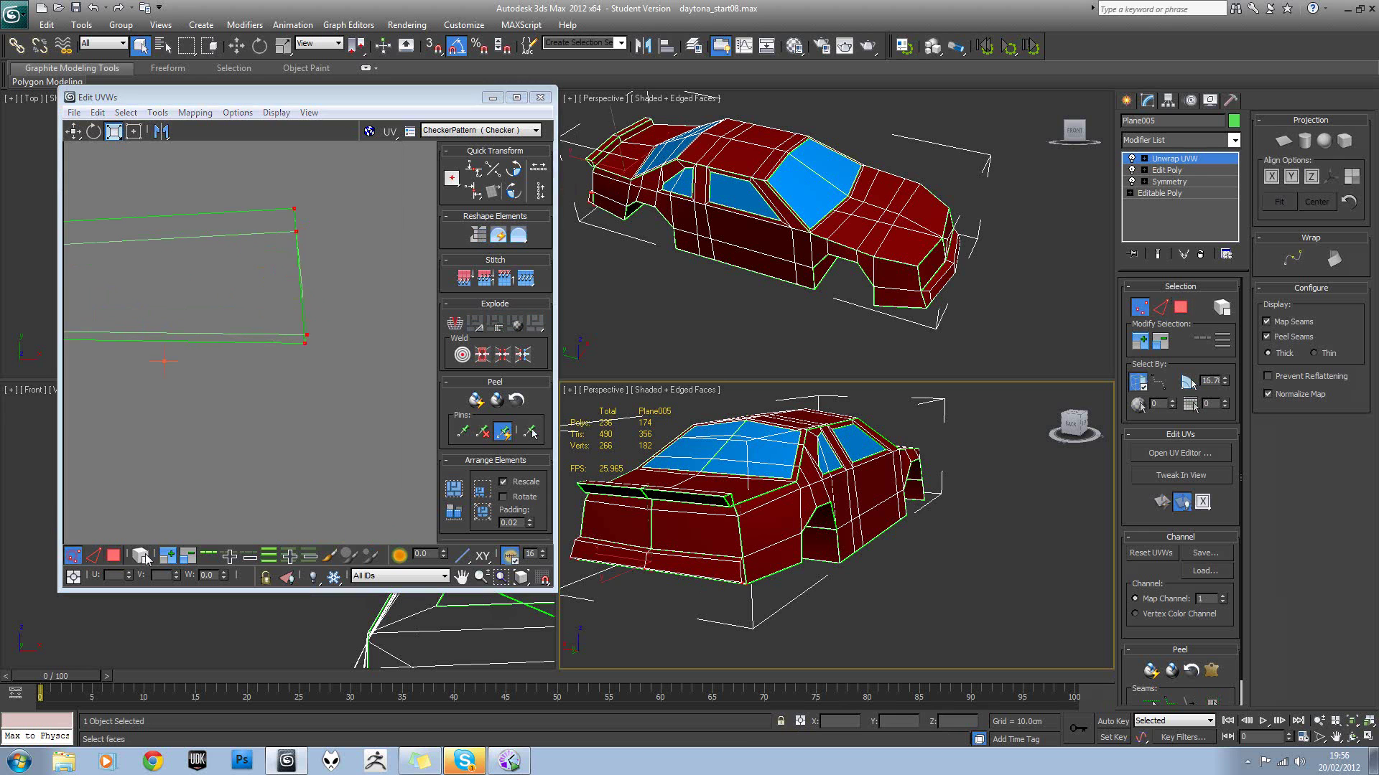
pyautogui.click(294, 209)
pyautogui.click(305, 342)
pyautogui.moveTo(306, 342); pyautogui.dragTo(348, 356)
pyautogui.scroll(-3, 314, 359)
pyautogui.moveTo(194, 357); pyautogui.dragTo(294, 355, button='middle')
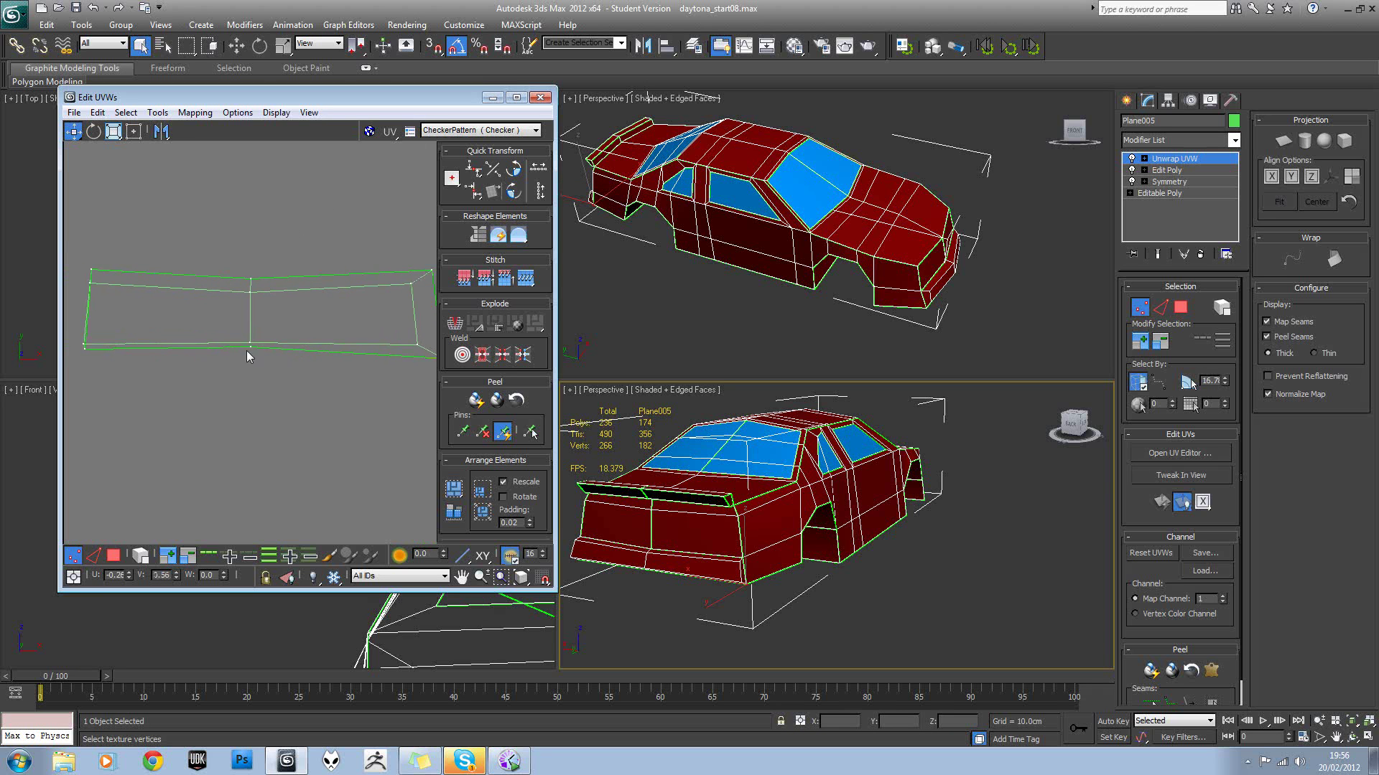
# Raise the lower middle vertex of the rear bumper piece and pull its left outer corner vertices outward.
pyautogui.moveTo(249, 348); pyautogui.dragTo(252, 339)
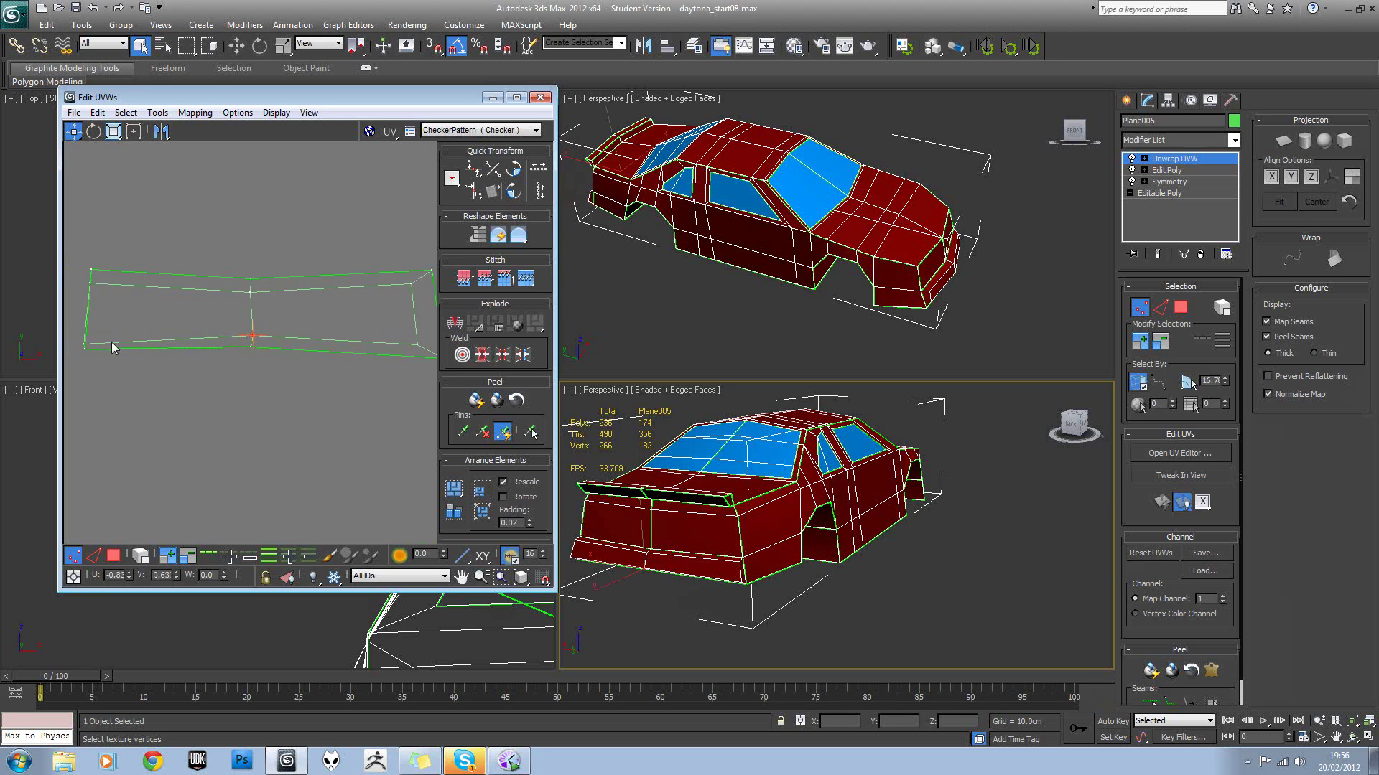
pyautogui.moveTo(83, 349); pyautogui.dragTo(71, 347)
pyautogui.click(90, 269)
pyautogui.scroll(-7, 192, 400)
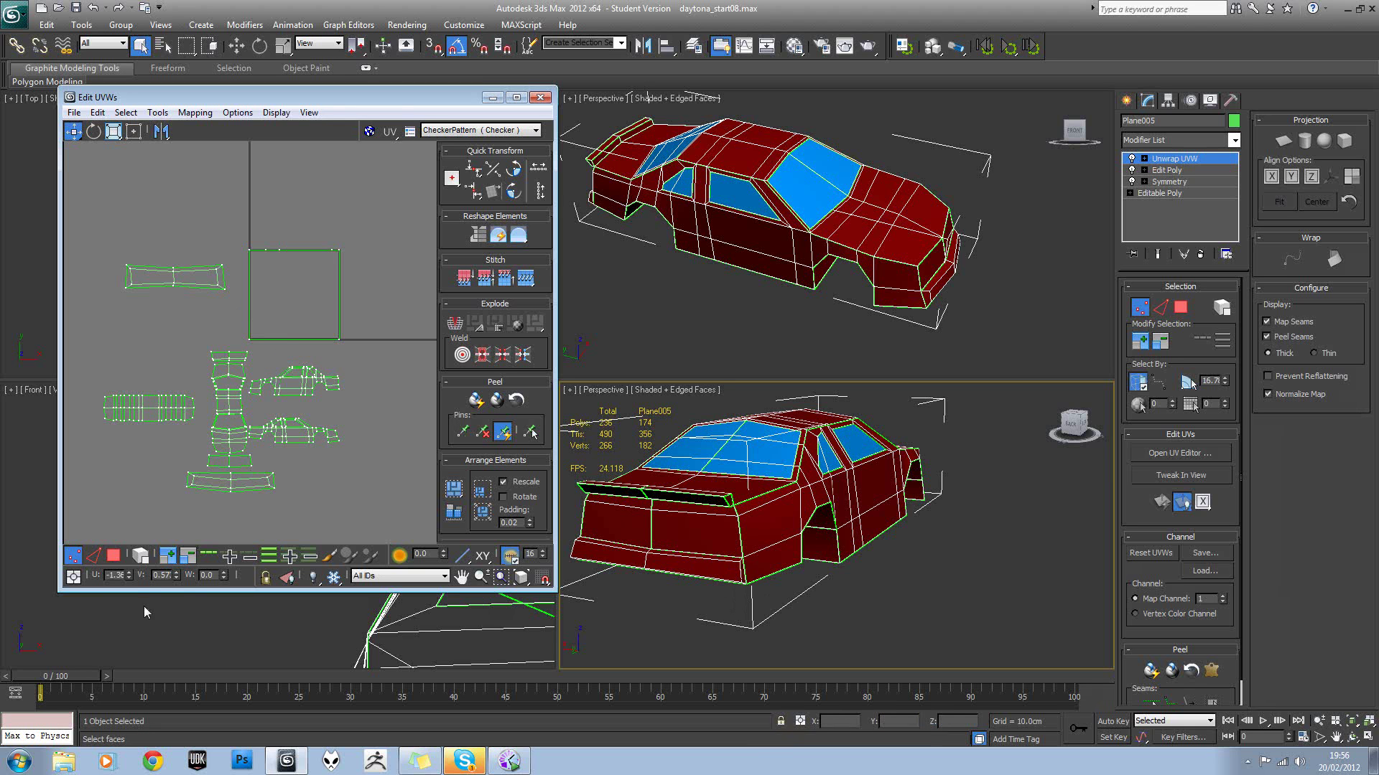
# Select the unmapped faces covering the UV tile and move them well to the right of it.
pyautogui.click(114, 557)
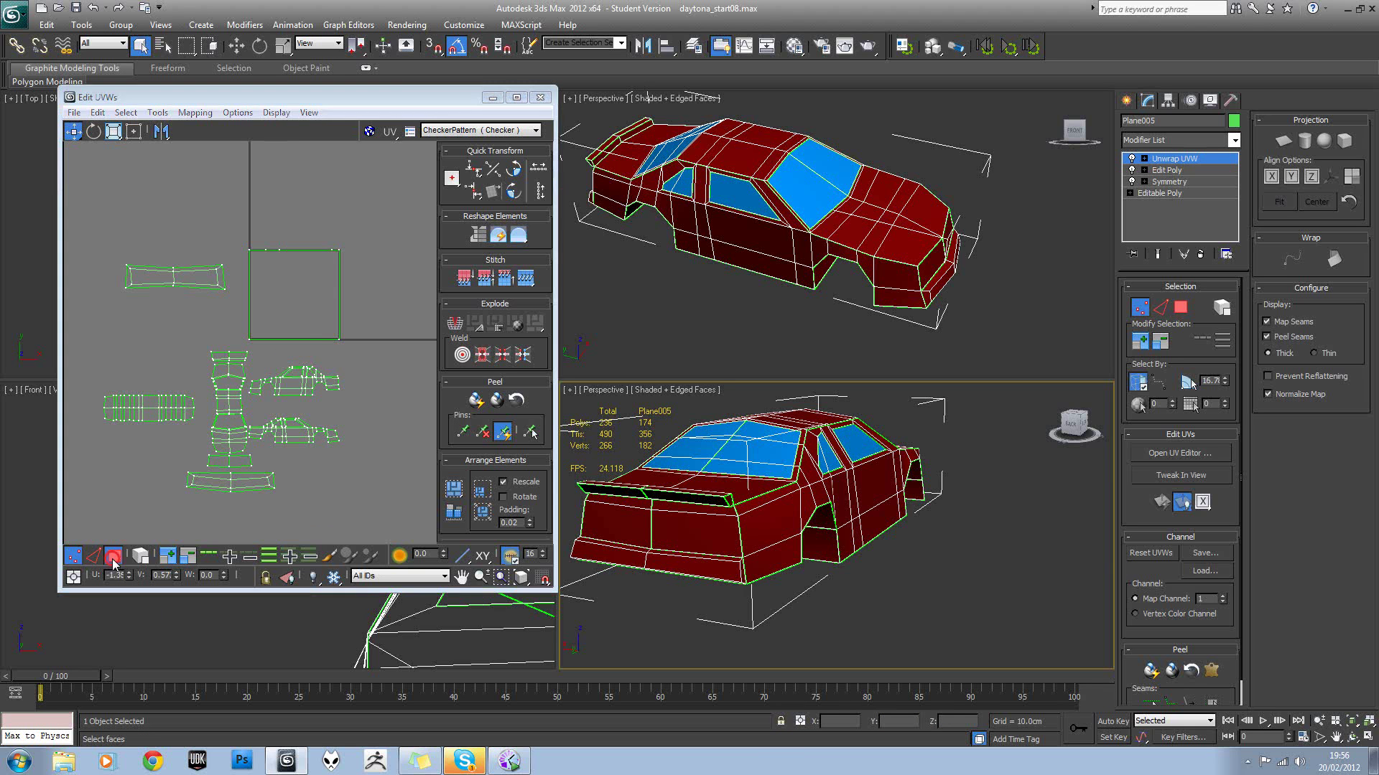
pyautogui.click(258, 317)
pyautogui.moveTo(258, 328); pyautogui.dragTo(420, 288)
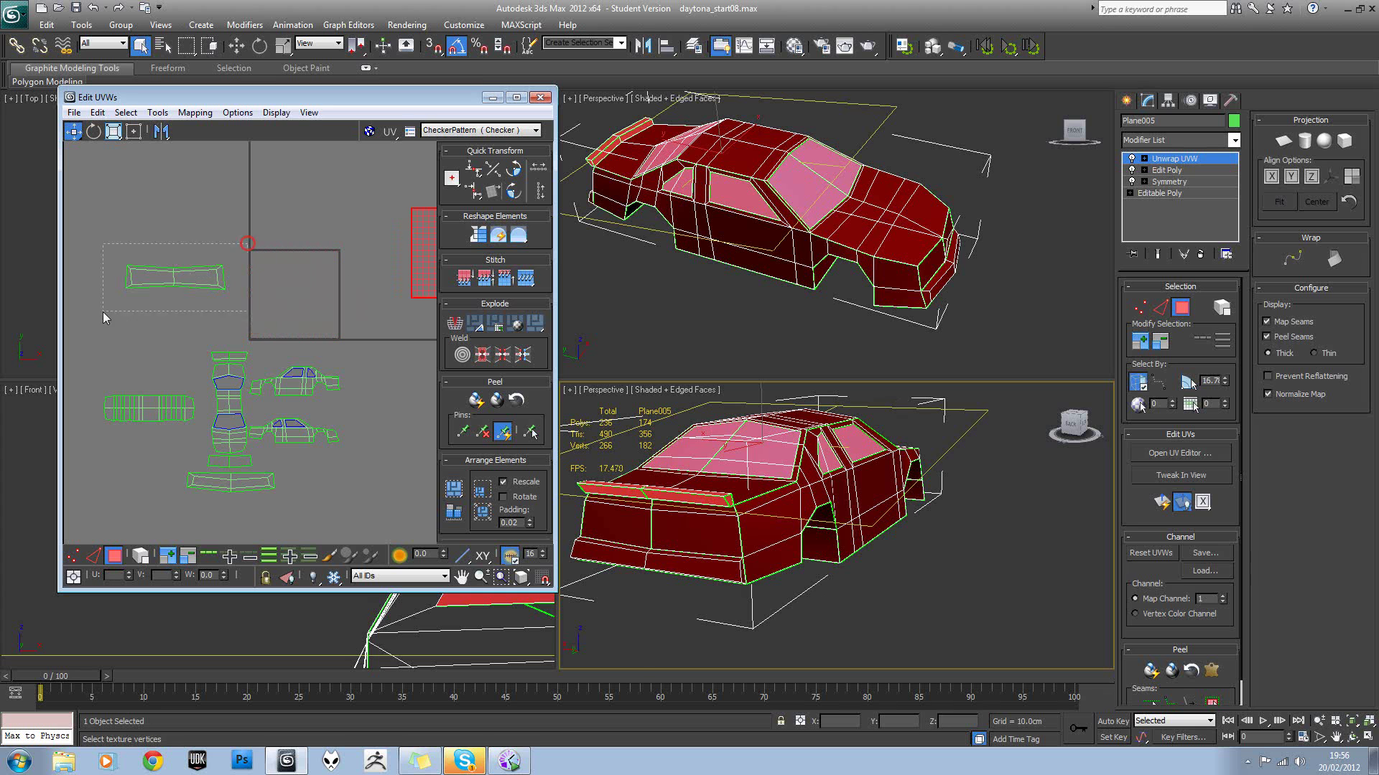
# Place the rear bumper piece above the rear panel piece and scale it down to nearly match its width.
pyautogui.moveTo(248, 242); pyautogui.dragTo(110, 306)
pyautogui.moveTo(187, 278); pyautogui.dragTo(263, 422)
pyautogui.scroll(2, 241, 335)
pyautogui.click(113, 131)
pyautogui.moveTo(260, 428); pyautogui.dragTo(280, 320, button='middle')
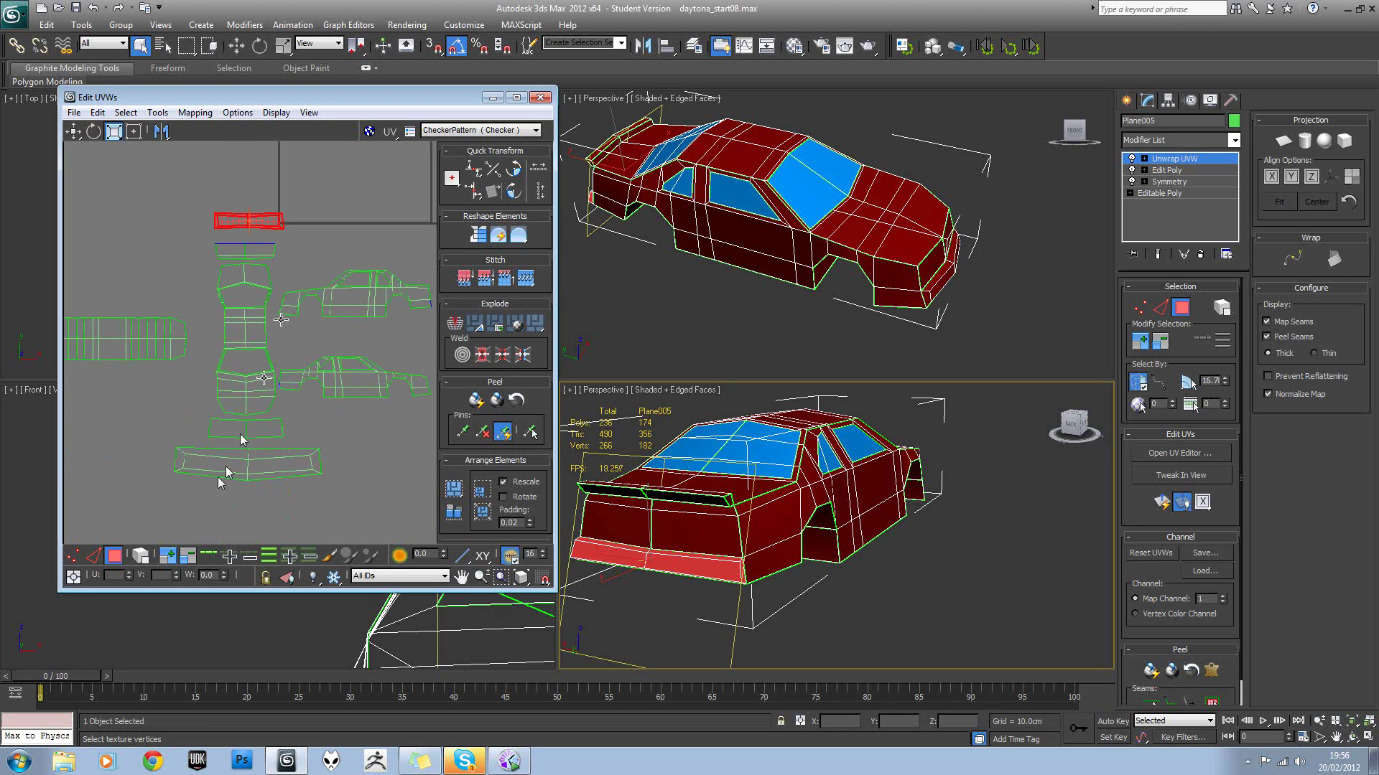
# Scale the front bumper piece at the foot of the UV layout down to suit the neighbouring pieces.
pyautogui.moveTo(307, 451); pyautogui.dragTo(301, 455)
pyautogui.moveTo(267, 463); pyautogui.dragTo(273, 519)
pyautogui.hotkey('ctrl', 'z')
pyautogui.rightClick(299, 428)
pyautogui.click(312, 450)
# Select the remaining unmapped faces beside the UV tile to pick up the spoiler and windows.
pyautogui.scroll(-3, 291, 426)
pyautogui.click(344, 297)
pyautogui.moveTo(339, 291); pyautogui.dragTo(220, 329, button='middle')
pyautogui.scroll(-4, 214, 324)
pyautogui.moveTo(246, 208); pyautogui.dragTo(348, 318)
pyautogui.keyDown('alt'); pyautogui.moveTo(878, 514); pyautogui.dragTo(728, 475, button='middle'); pyautogui.keyUp('alt')
pyautogui.keyDown('alt'); pyautogui.moveTo(661, 564); pyautogui.dragTo(705, 474, button='middle'); pyautogui.keyUp('alt')
pyautogui.click(719, 424)
pyautogui.moveTo(345, 253); pyautogui.dragTo(254, 322)
# Subtract all the window faces from the selection, keeping only the spoiler faces selected.
pyautogui.moveTo(863, 516); pyautogui.dragTo(840, 525, button='middle')
pyautogui.scroll(-3, 840, 526)
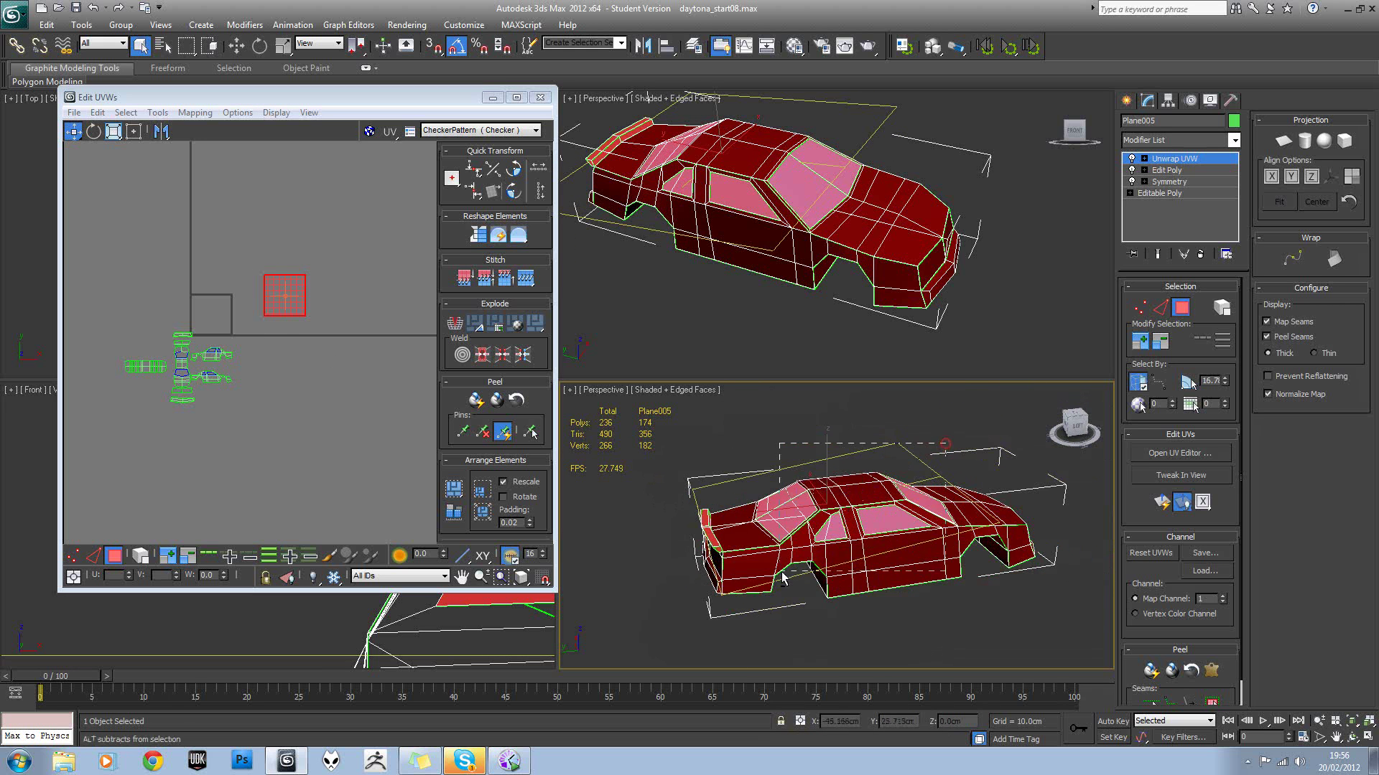
pyautogui.keyDown('alt'); pyautogui.moveTo(783, 578); pyautogui.dragTo(1015, 532, button='middle'); pyautogui.keyUp('alt')
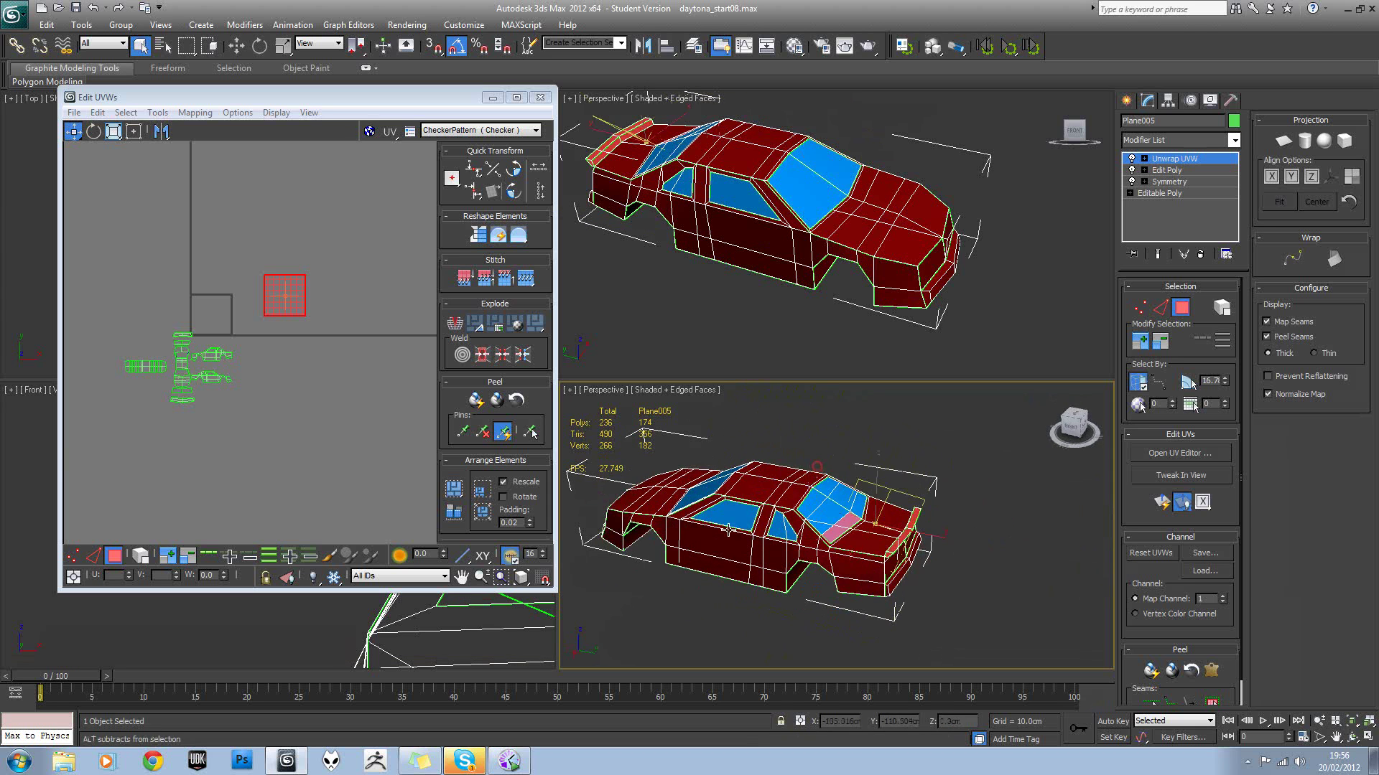
pyautogui.keyDown('alt'); pyautogui.click(837, 539); pyautogui.keyUp('alt')
pyautogui.keyDown('alt'); pyautogui.moveTo(876, 525); pyautogui.dragTo(695, 519, button='middle'); pyautogui.keyUp('alt')
# Apply Unfold Mapping to the spoiler faces and deselect the unfolded piece.
pyautogui.scroll(3, 851, 516)
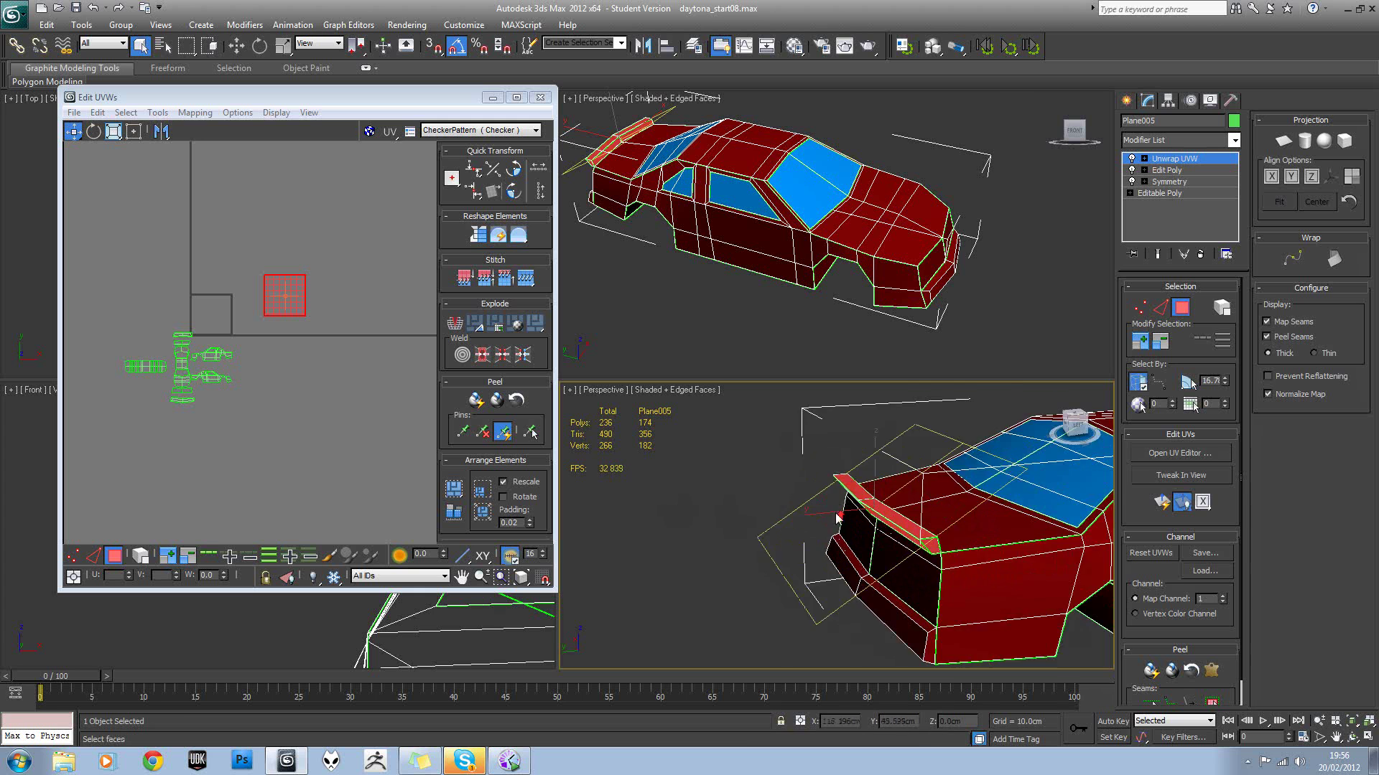
pyautogui.scroll(3, 853, 517)
pyautogui.click(195, 113)
pyautogui.click(208, 166)
pyautogui.click(191, 42)
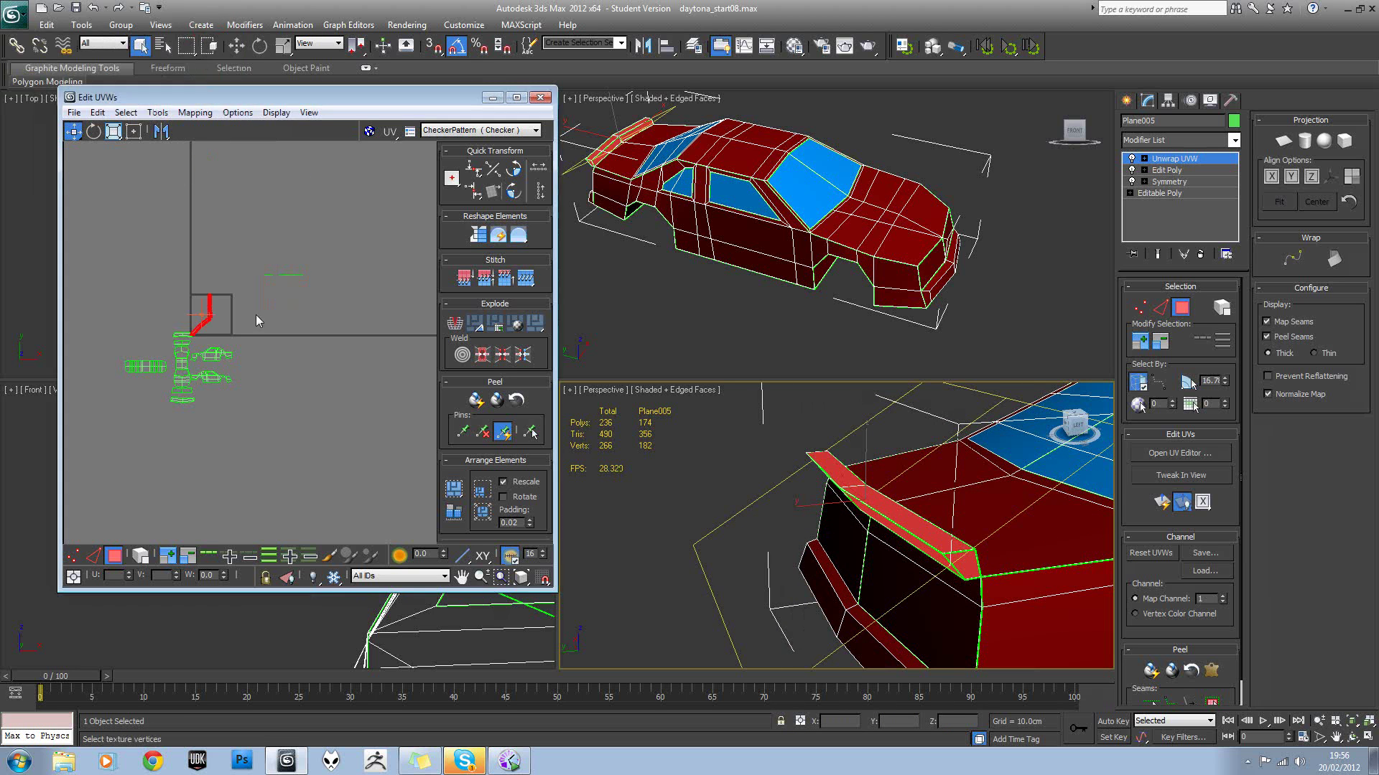
pyautogui.scroll(4, 274, 318)
pyautogui.click(264, 242)
# Reselect the spoiler's faces one after another, starting from the upper end of its UV strip.
pyautogui.scroll(3, 251, 241)
pyautogui.scroll(-1, 237, 282)
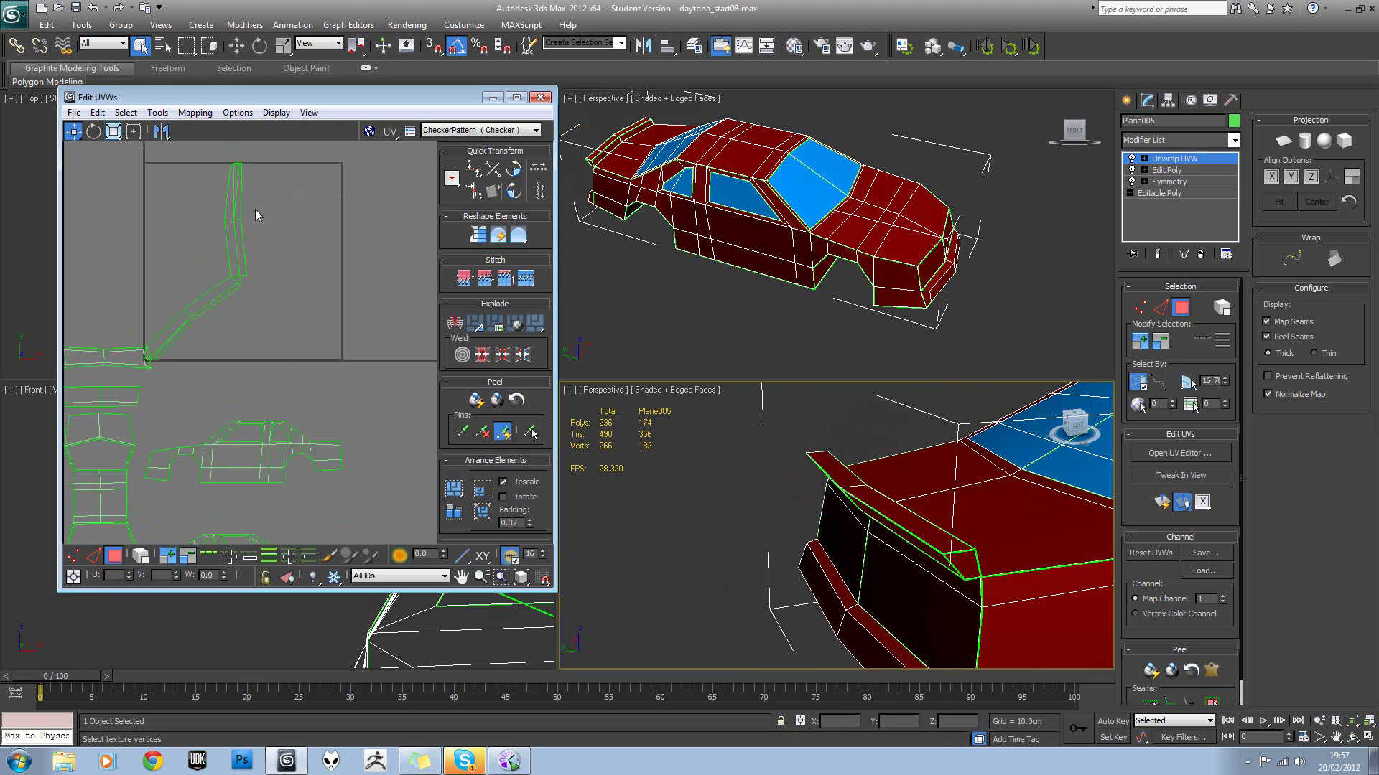
pyautogui.click(236, 181)
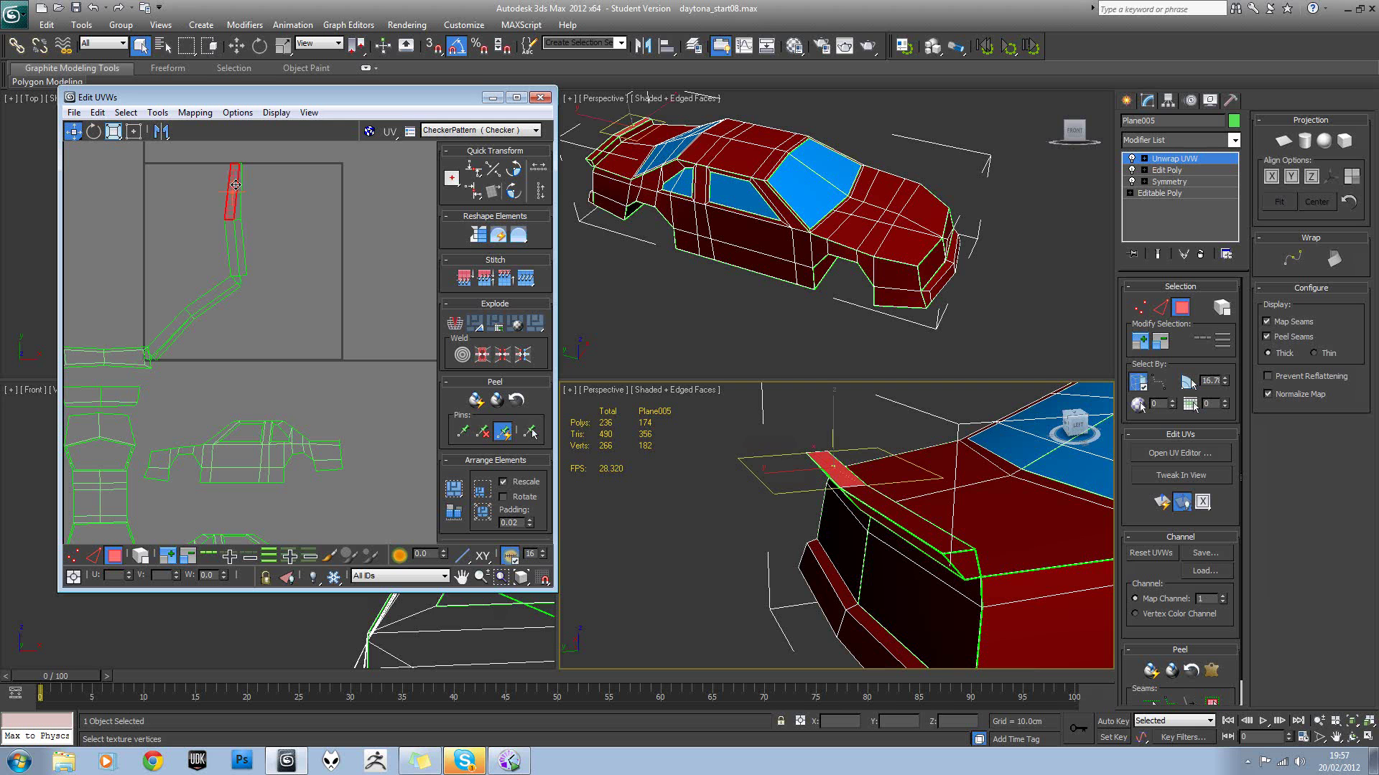
pyautogui.keyDown('ctrl'); pyautogui.click(902, 514); pyautogui.keyUp('ctrl')
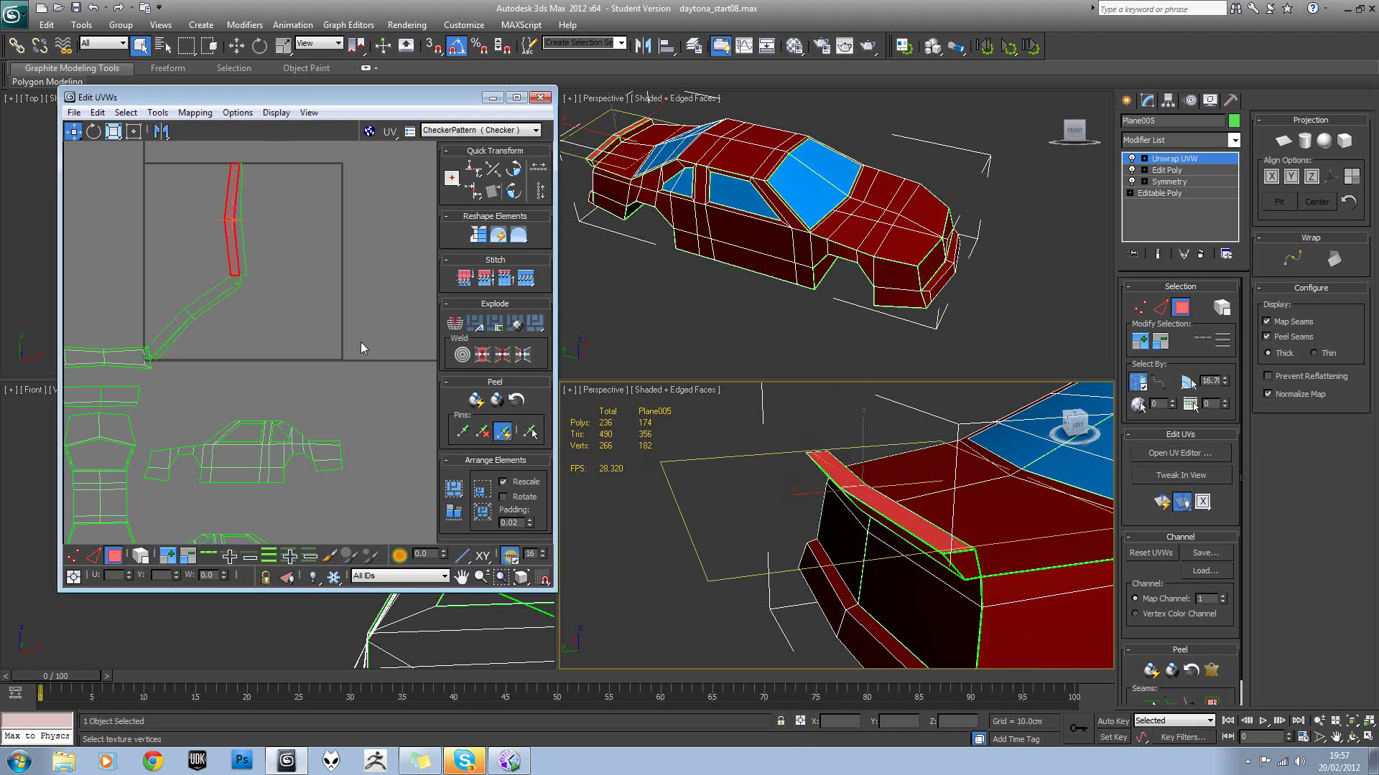
pyautogui.keyDown('alt'); pyautogui.moveTo(780, 493); pyautogui.dragTo(870, 511, button='middle'); pyautogui.keyUp('alt')
pyautogui.keyDown('ctrl'); pyautogui.click(827, 499); pyautogui.keyUp('ctrl')
pyautogui.keyDown('ctrl'); pyautogui.click(883, 507); pyautogui.keyUp('ctrl')
pyautogui.keyDown('ctrl'); pyautogui.click(832, 502); pyautogui.keyUp('ctrl')
pyautogui.keyDown('ctrl'); pyautogui.click(882, 502); pyautogui.keyUp('ctrl')
pyautogui.scroll(-3, 370, 326)
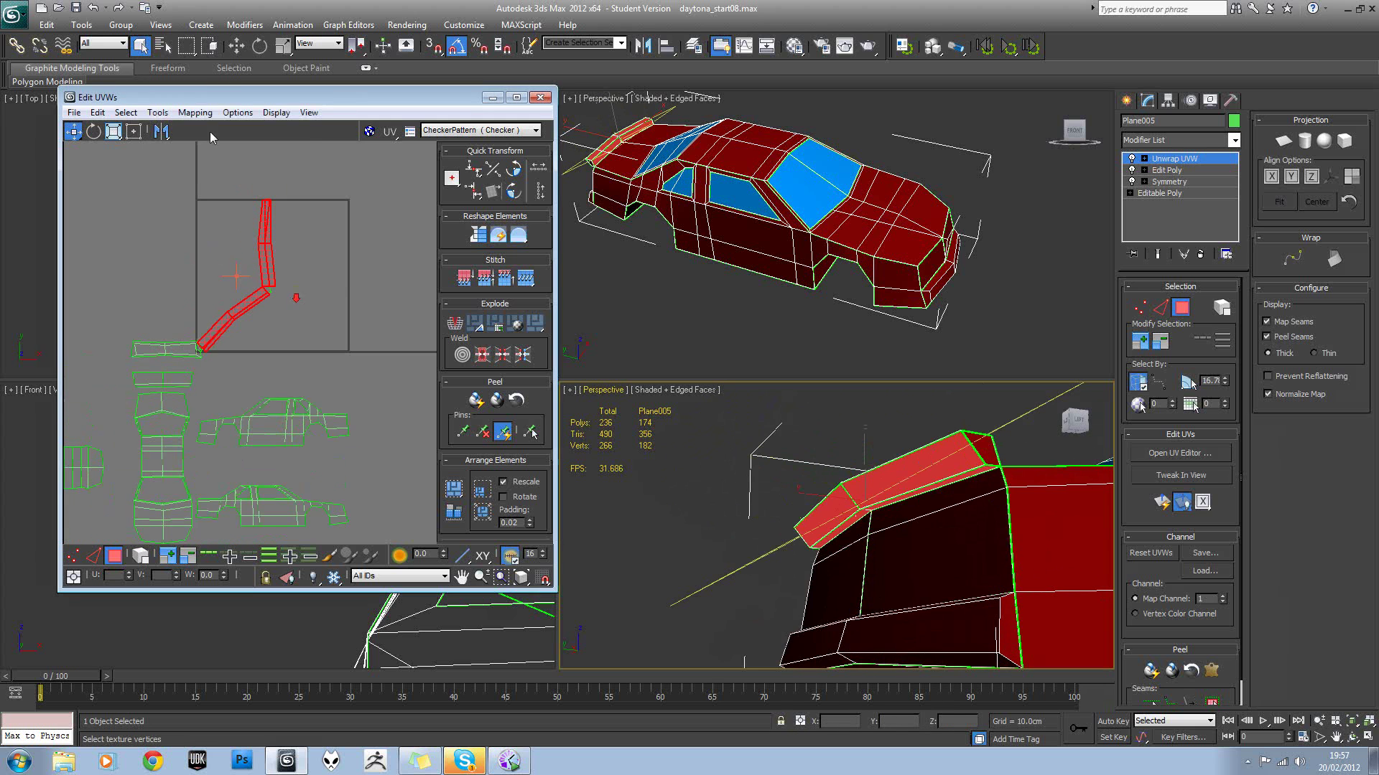
# Apply Unfold Mapping to the selected spoiler faces using the Walk to closest face option.
pyautogui.click(194, 113)
pyautogui.click(219, 83)
pyautogui.click(213, 41)
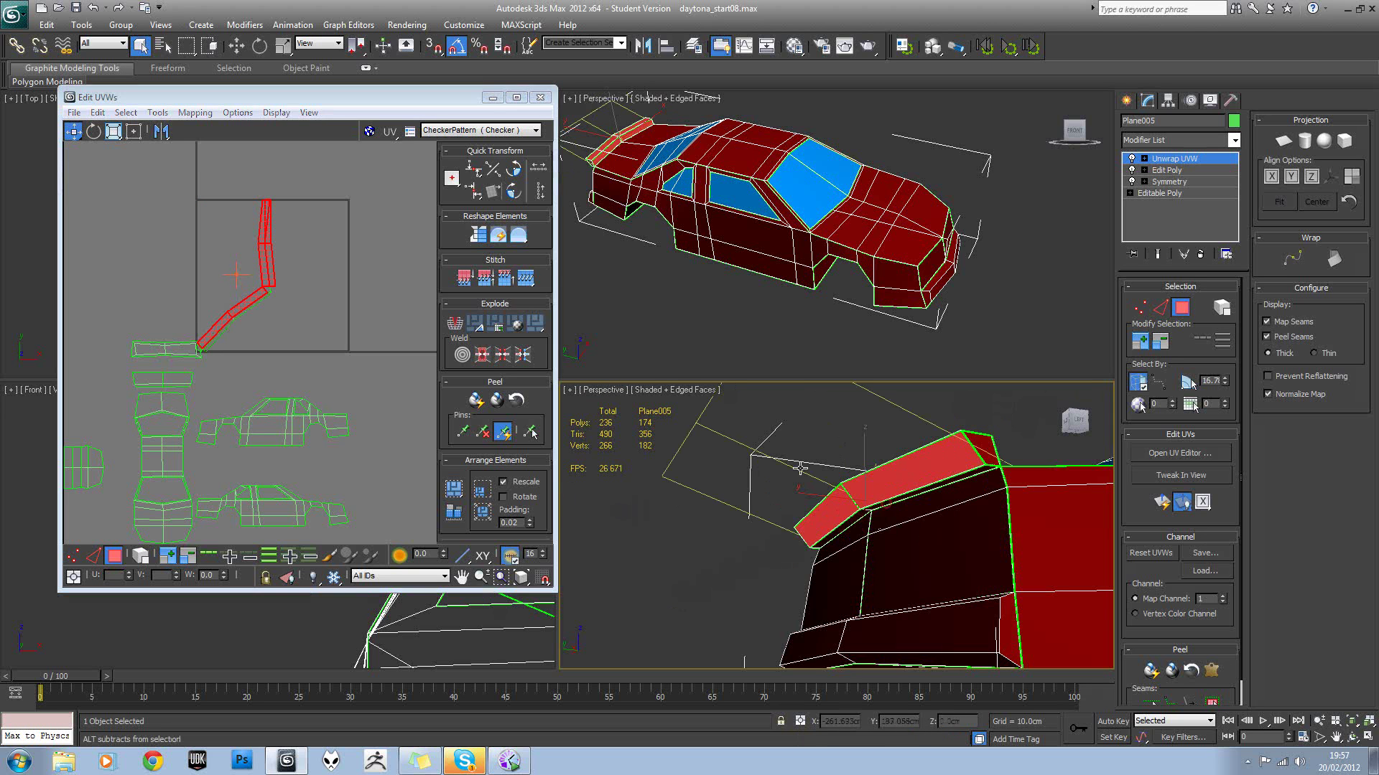
pyautogui.click(201, 112)
pyautogui.click(212, 167)
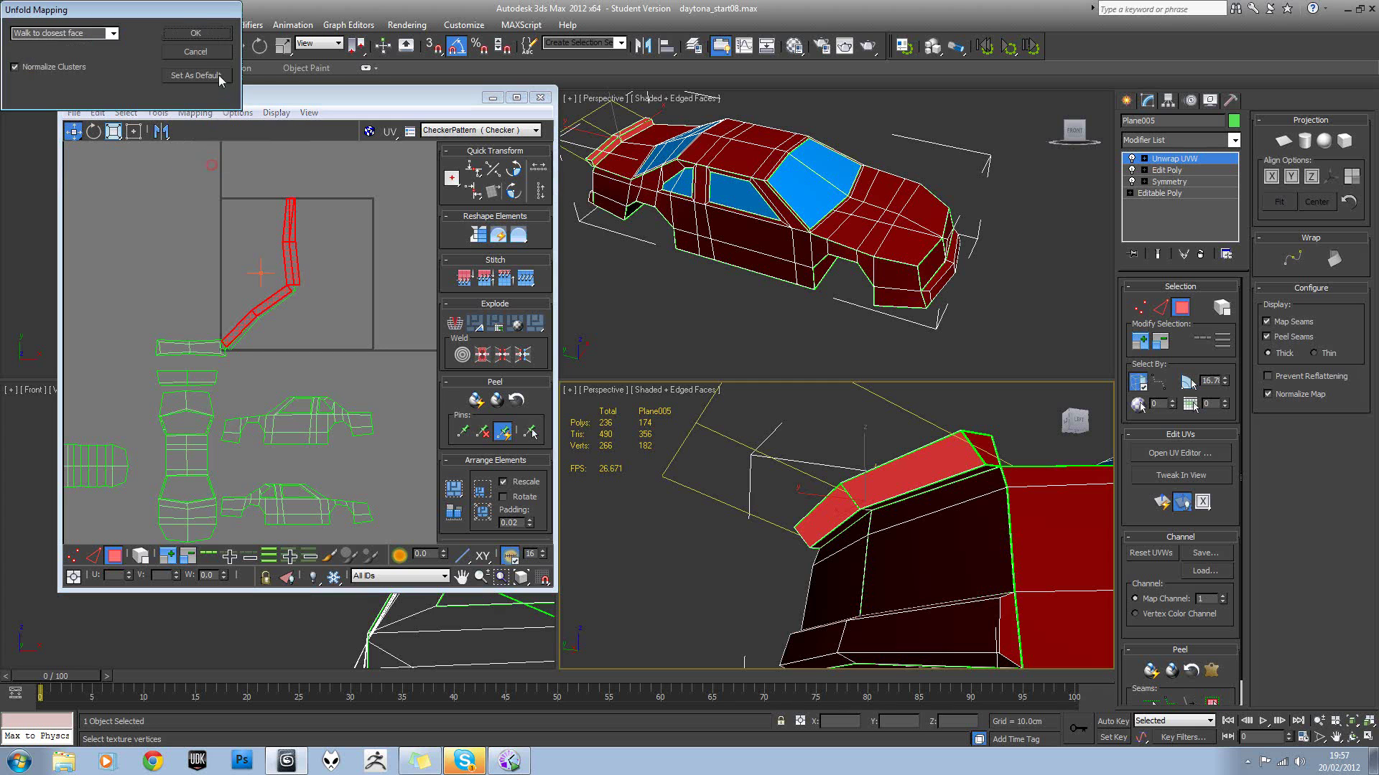
pyautogui.click(192, 30)
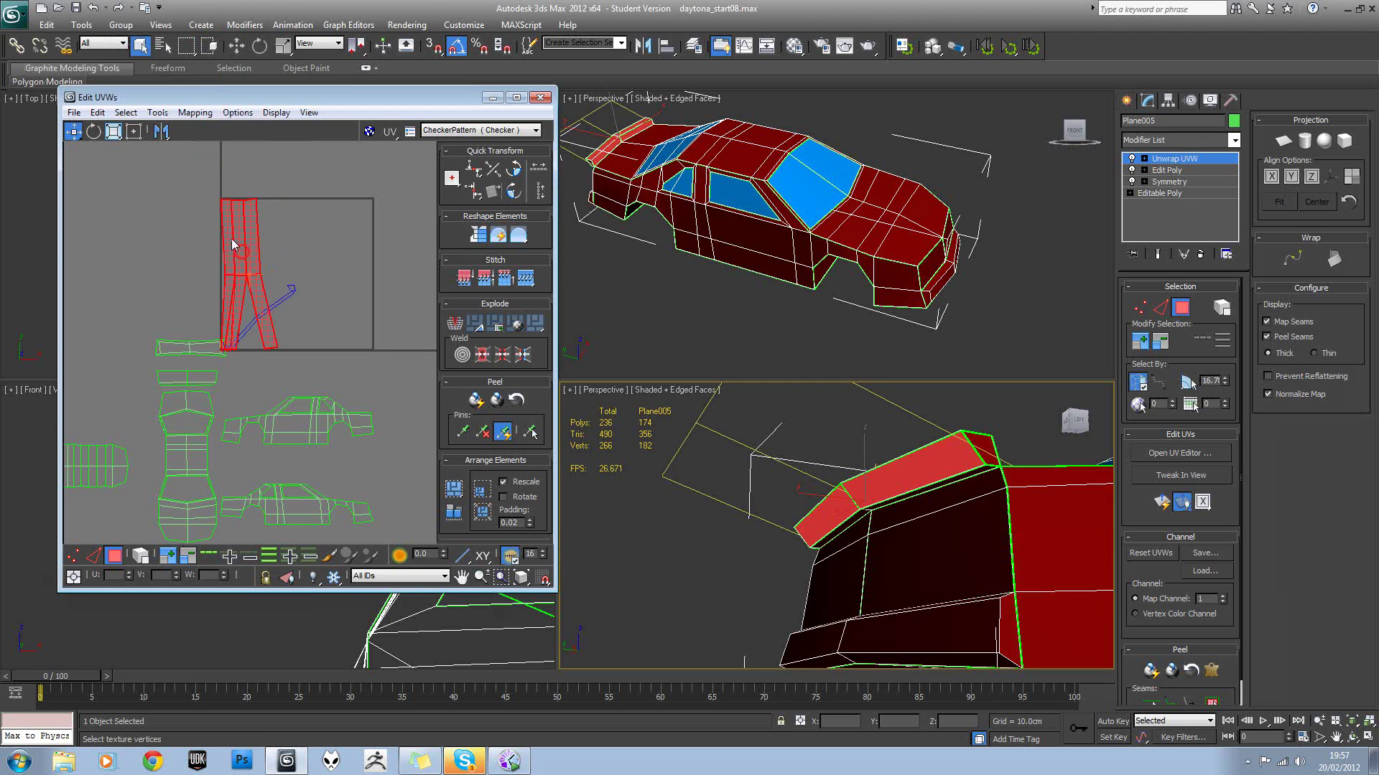
# Apply Unfold Mapping to the spoiler's upper strip of faces and move it away from the other spoiler strips.
pyautogui.keyDown('alt'); pyautogui.moveTo(914, 471); pyautogui.dragTo(829, 476, button='middle'); pyautogui.keyUp('alt')
pyautogui.click(881, 487)
pyautogui.keyDown('alt'); pyautogui.moveTo(753, 440); pyautogui.dragTo(857, 505, button='middle'); pyautogui.keyUp('alt')
pyautogui.moveTo(172, 228); pyautogui.dragTo(223, 239, button='middle')
pyautogui.click(195, 113)
pyautogui.click(206, 162)
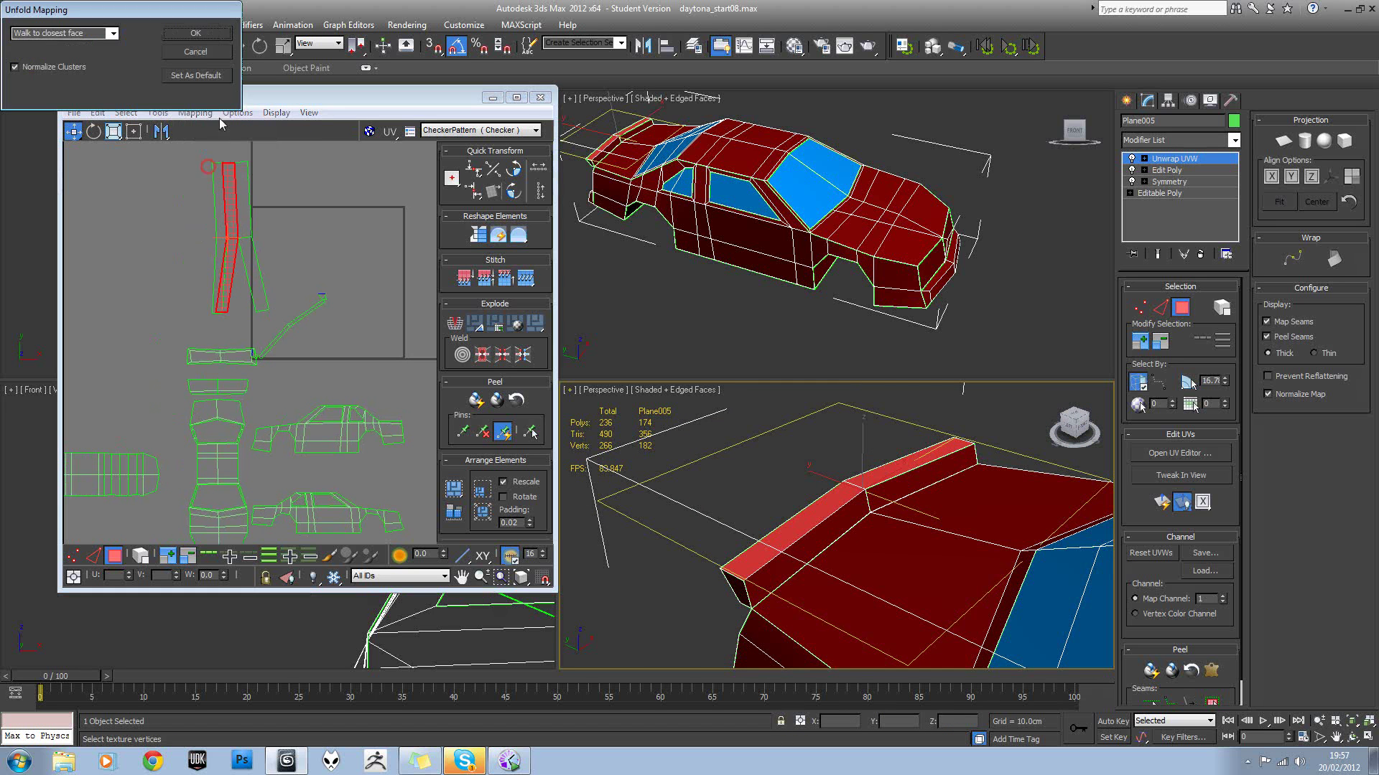
pyautogui.click(207, 36)
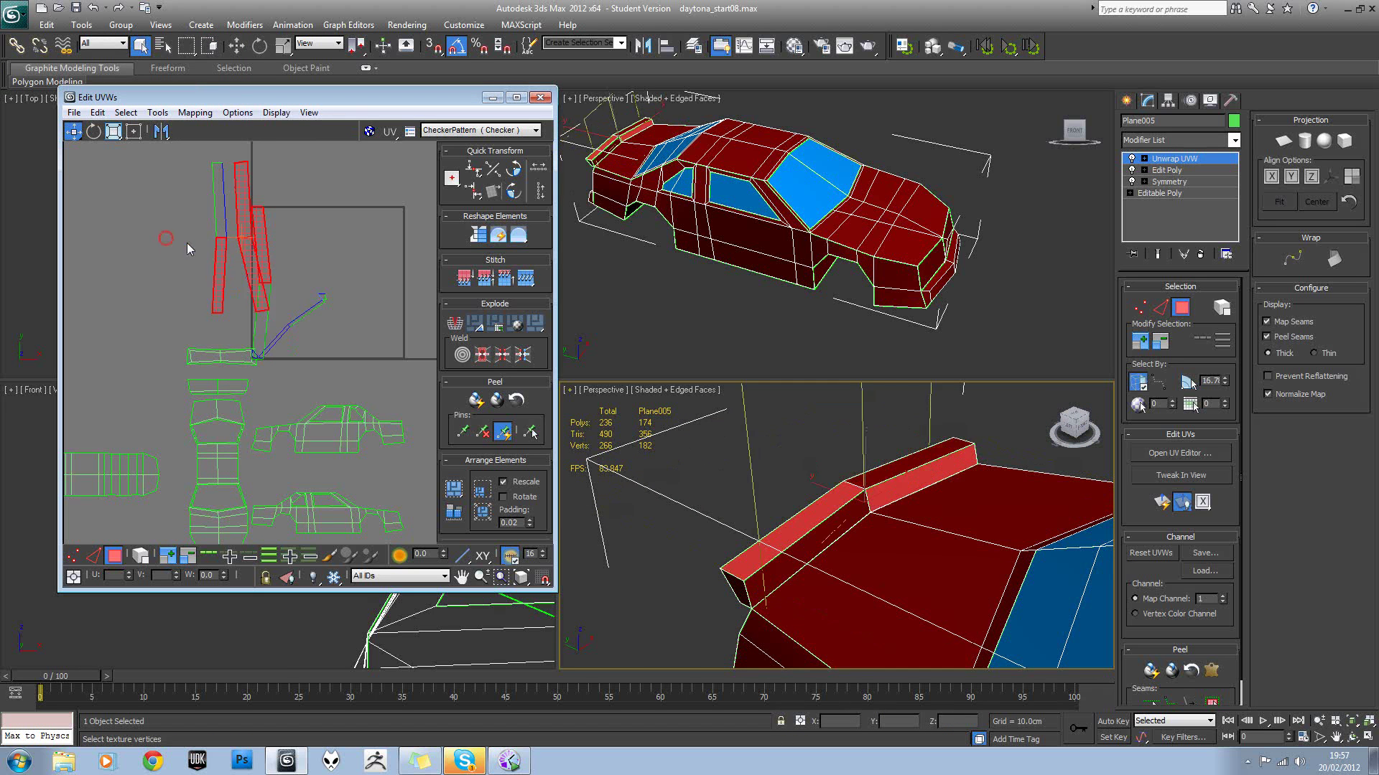
pyautogui.moveTo(260, 260); pyautogui.dragTo(142, 223)
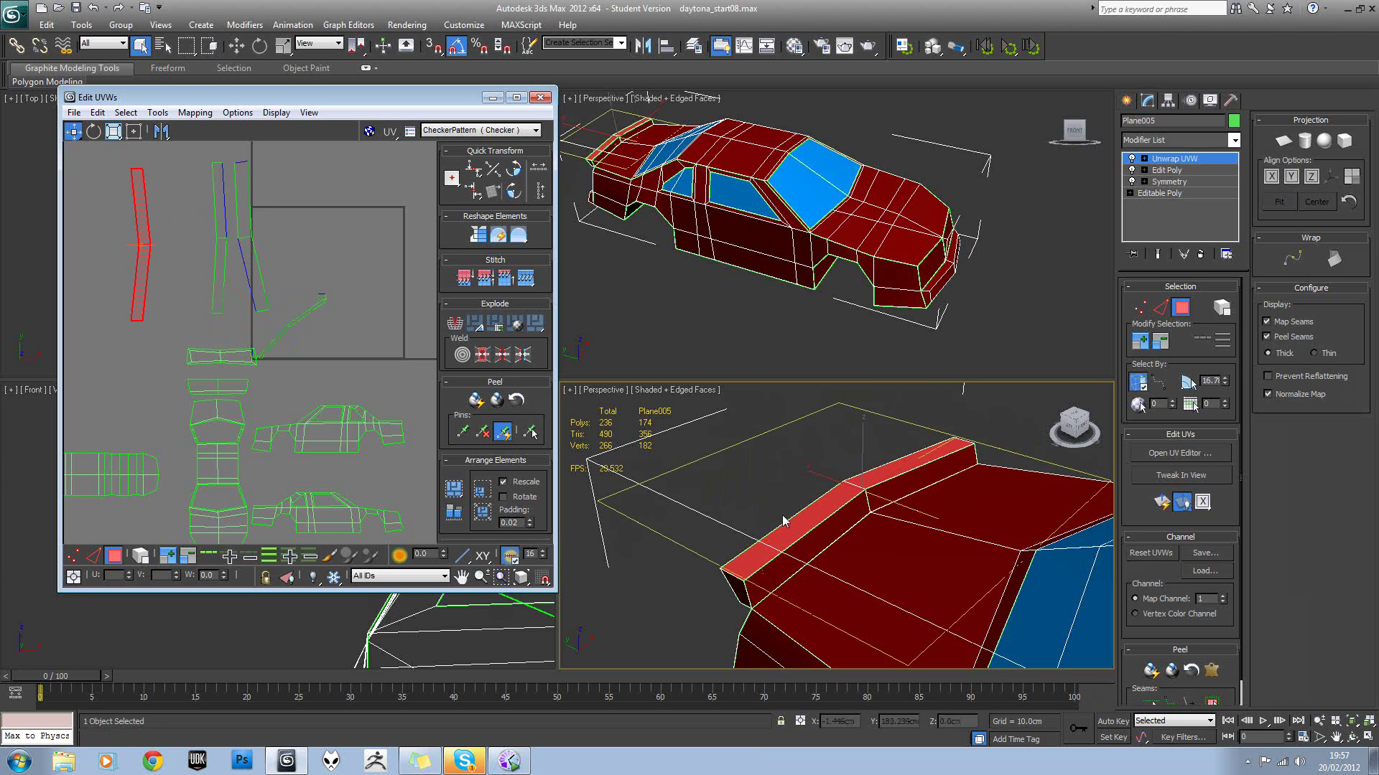
# Select the two faces on the spoiler's cabin-facing side and place their UV strip beside the separated upper strip.
pyautogui.click(836, 525)
pyautogui.keyDown('ctrl'); pyautogui.click(905, 487); pyautogui.keyUp('ctrl')
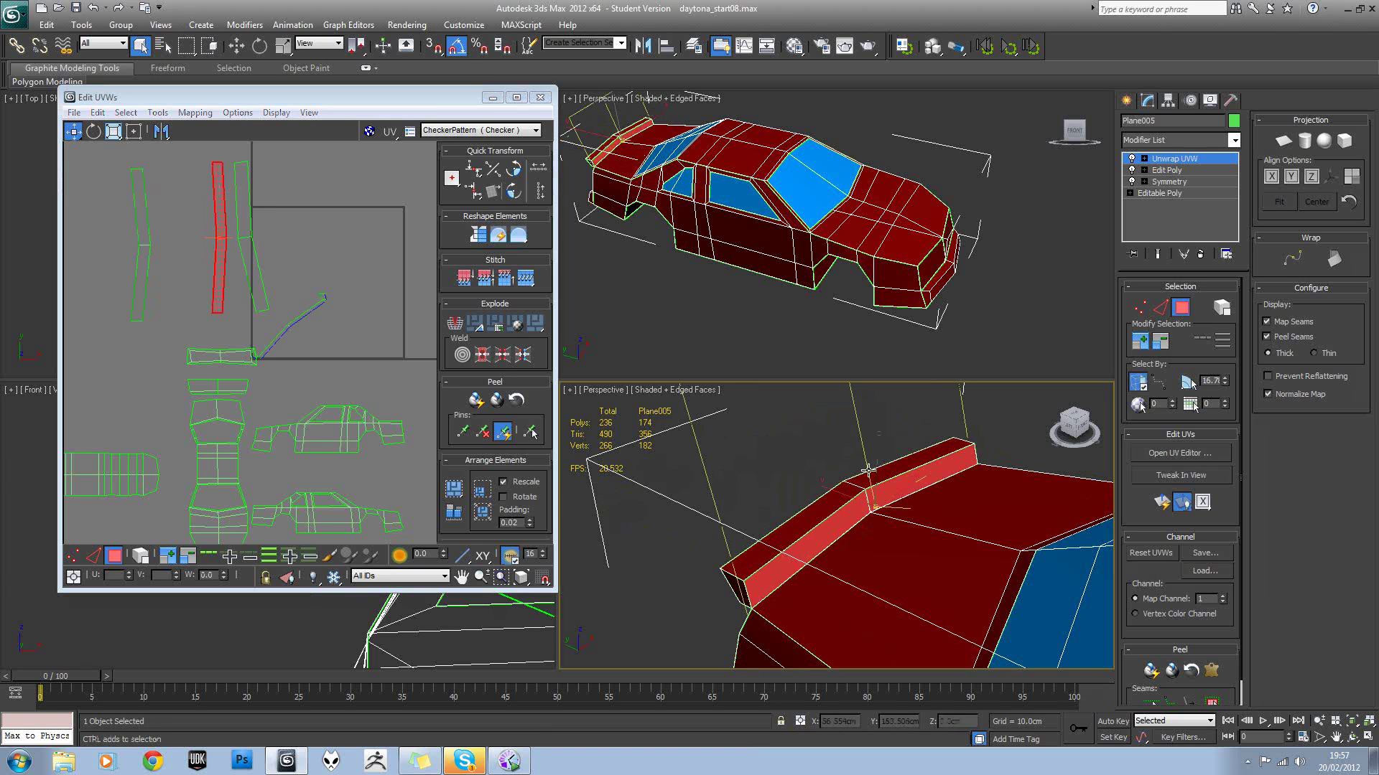
pyautogui.moveTo(289, 254); pyautogui.dragTo(322, 258, button='middle')
pyautogui.click(311, 250)
pyautogui.moveTo(224, 222); pyautogui.dragTo(263, 263)
pyautogui.moveTo(251, 261); pyautogui.dragTo(198, 260)
pyautogui.click(231, 261)
pyautogui.scroll(2, 209, 269)
pyautogui.moveTo(208, 269); pyautogui.dragTo(543, 542, button='middle')
pyautogui.click(226, 332)
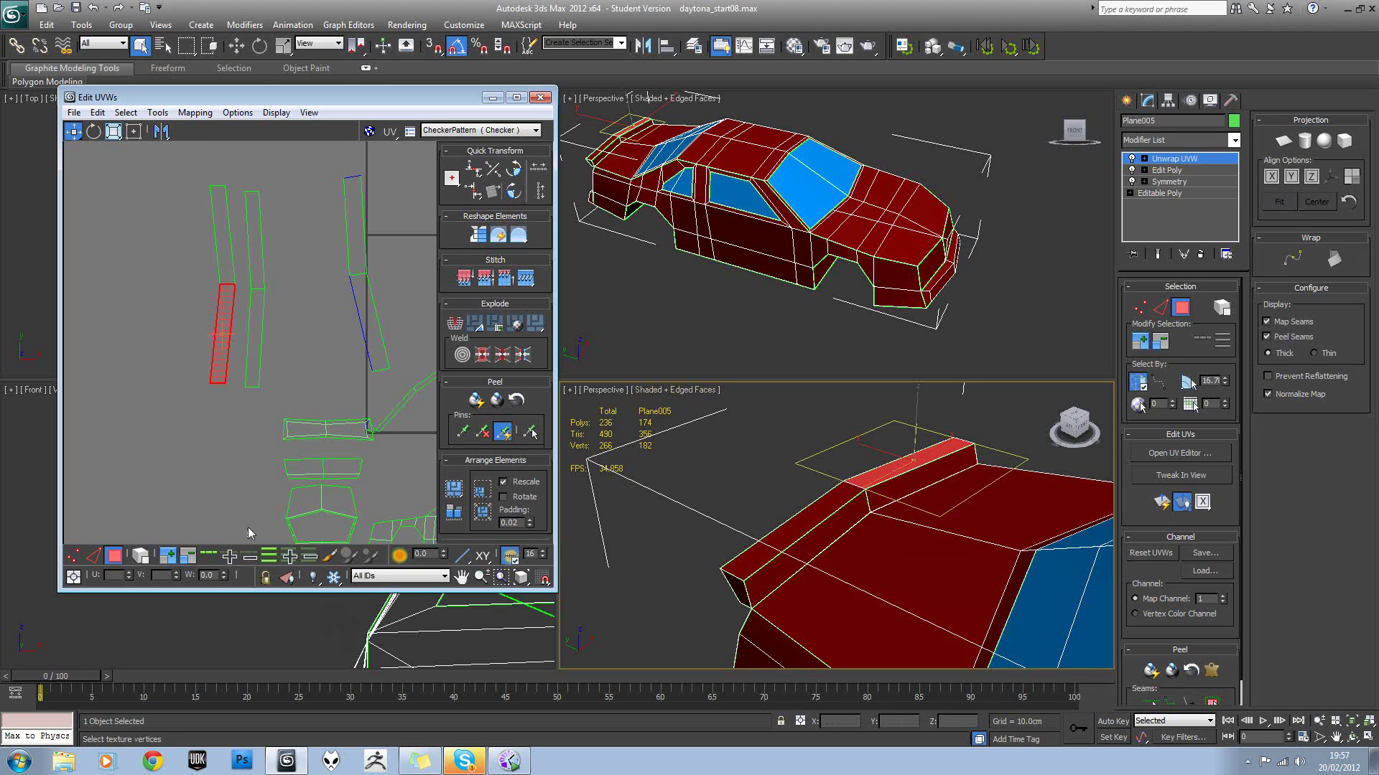
# Check which edges and vertices the two spoiler strips share, and move the cabin-facing strip to the other side of the upper strip.
pyautogui.click(93, 555)
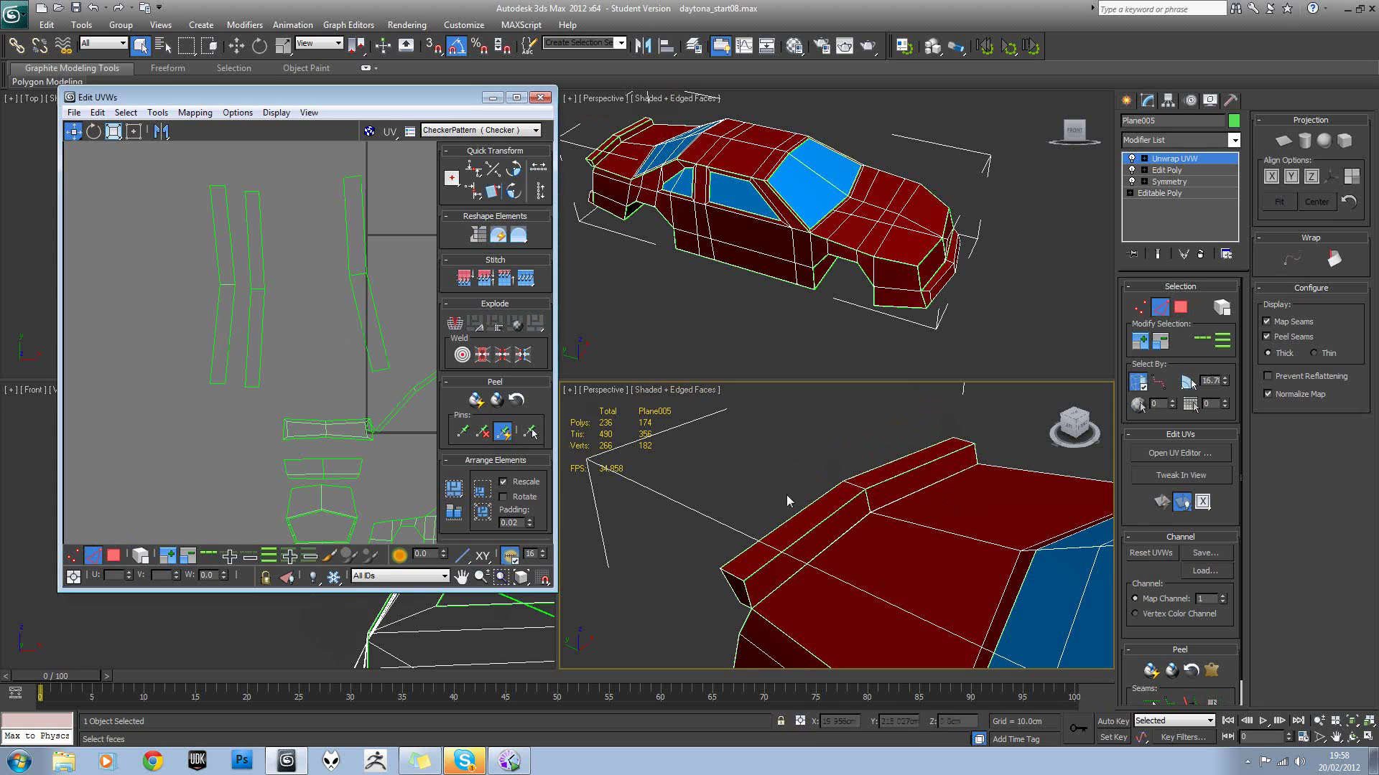
pyautogui.click(828, 518)
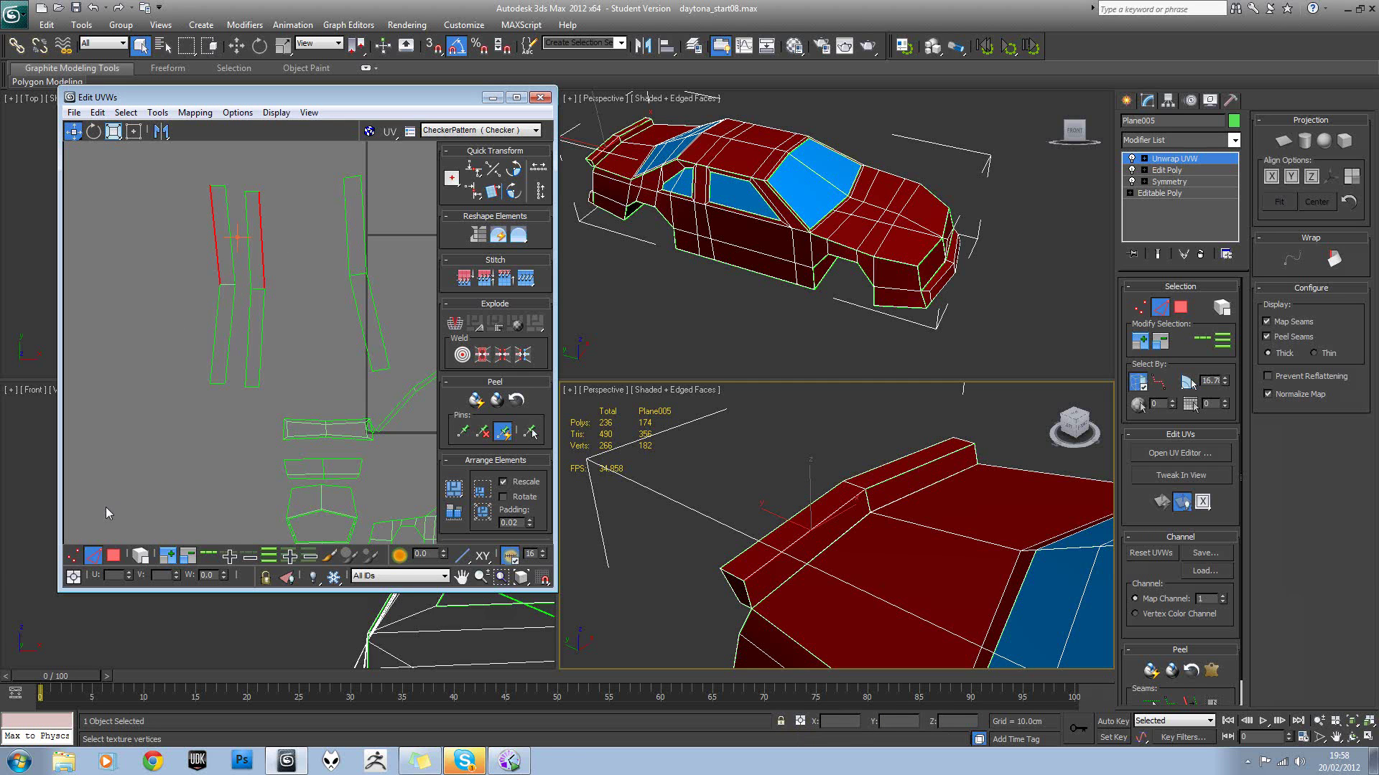
pyautogui.click(74, 554)
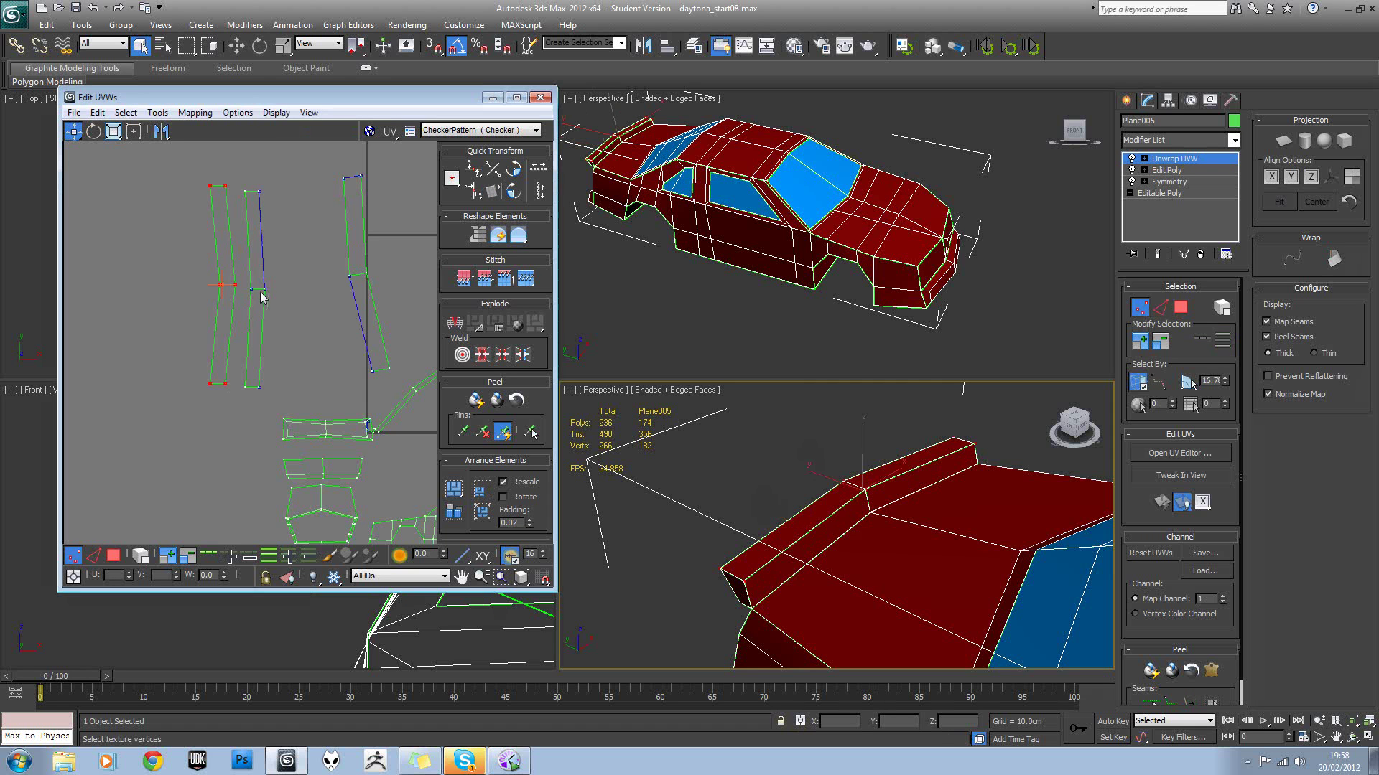
pyautogui.click(113, 555)
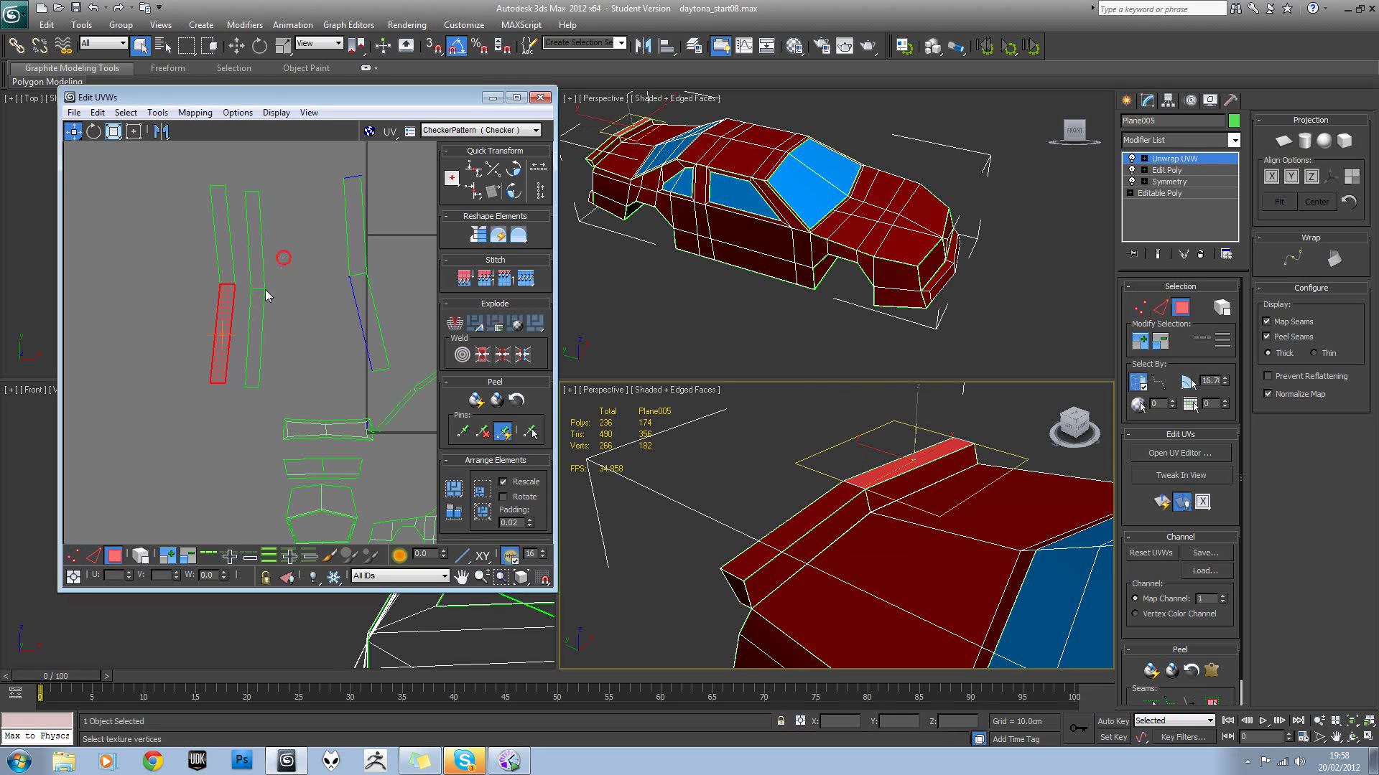
pyautogui.moveTo(250, 310); pyautogui.dragTo(197, 270)
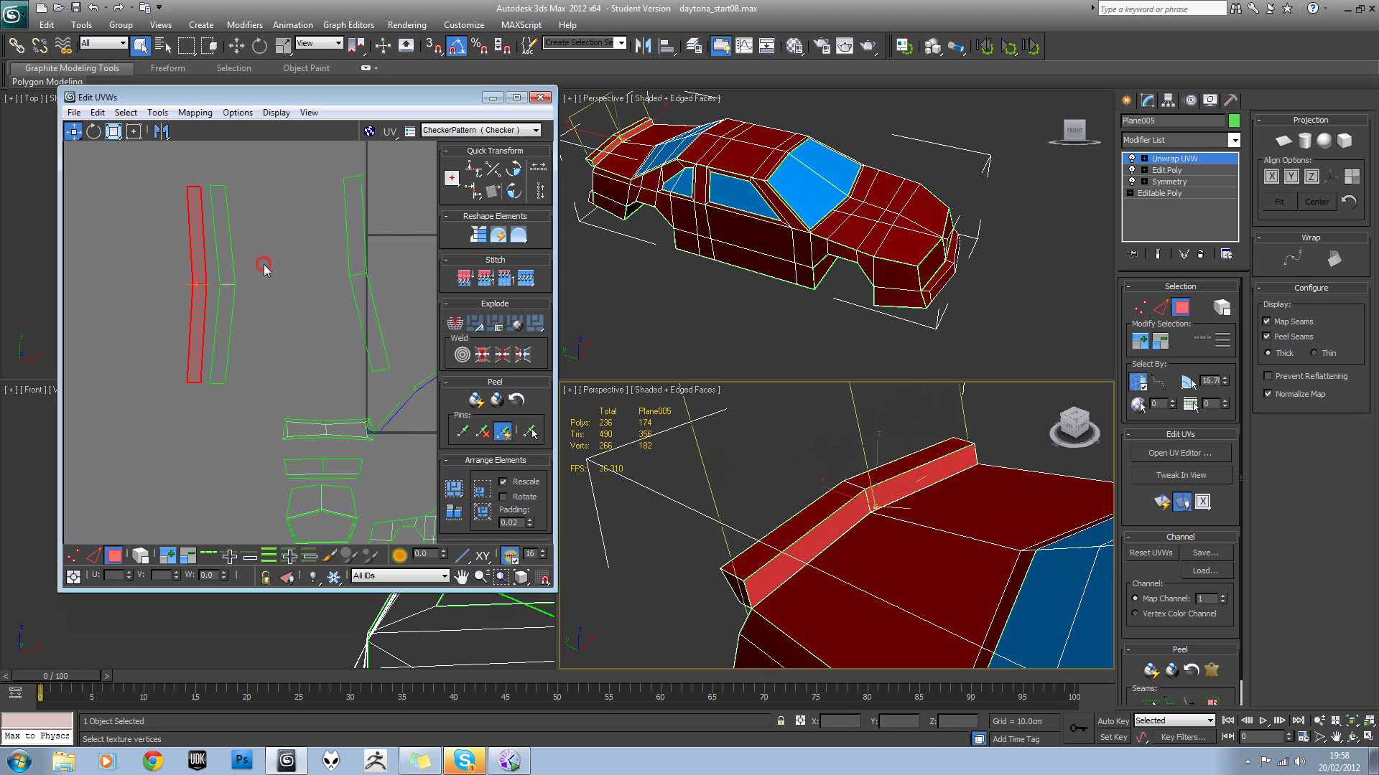
pyautogui.click(263, 266)
# Try to snap the cabin-facing strip's vertices onto the adjoining edge of the upper strip, and undo the vertex moves.
pyautogui.scroll(2, 210, 270)
pyautogui.moveTo(208, 269); pyautogui.dragTo(229, 325, button='middle')
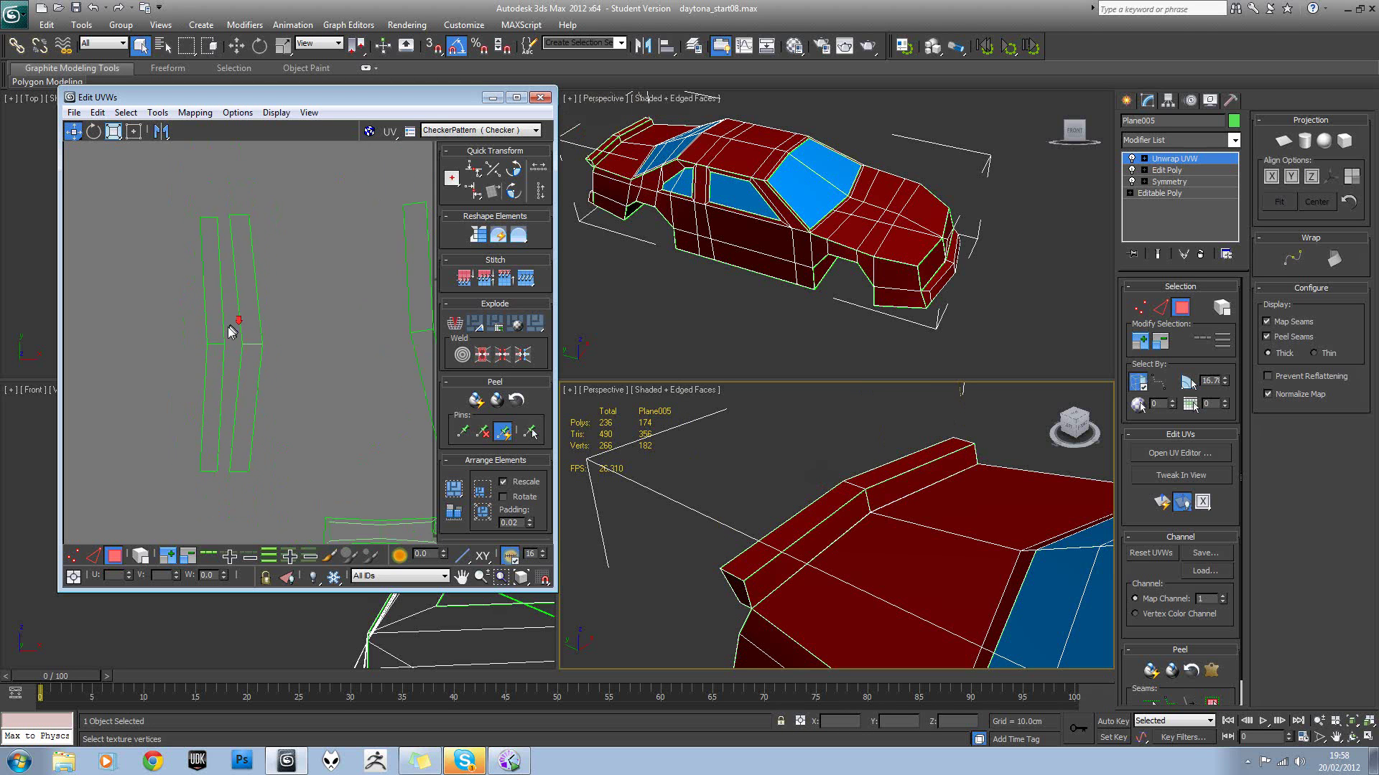
pyautogui.click(73, 556)
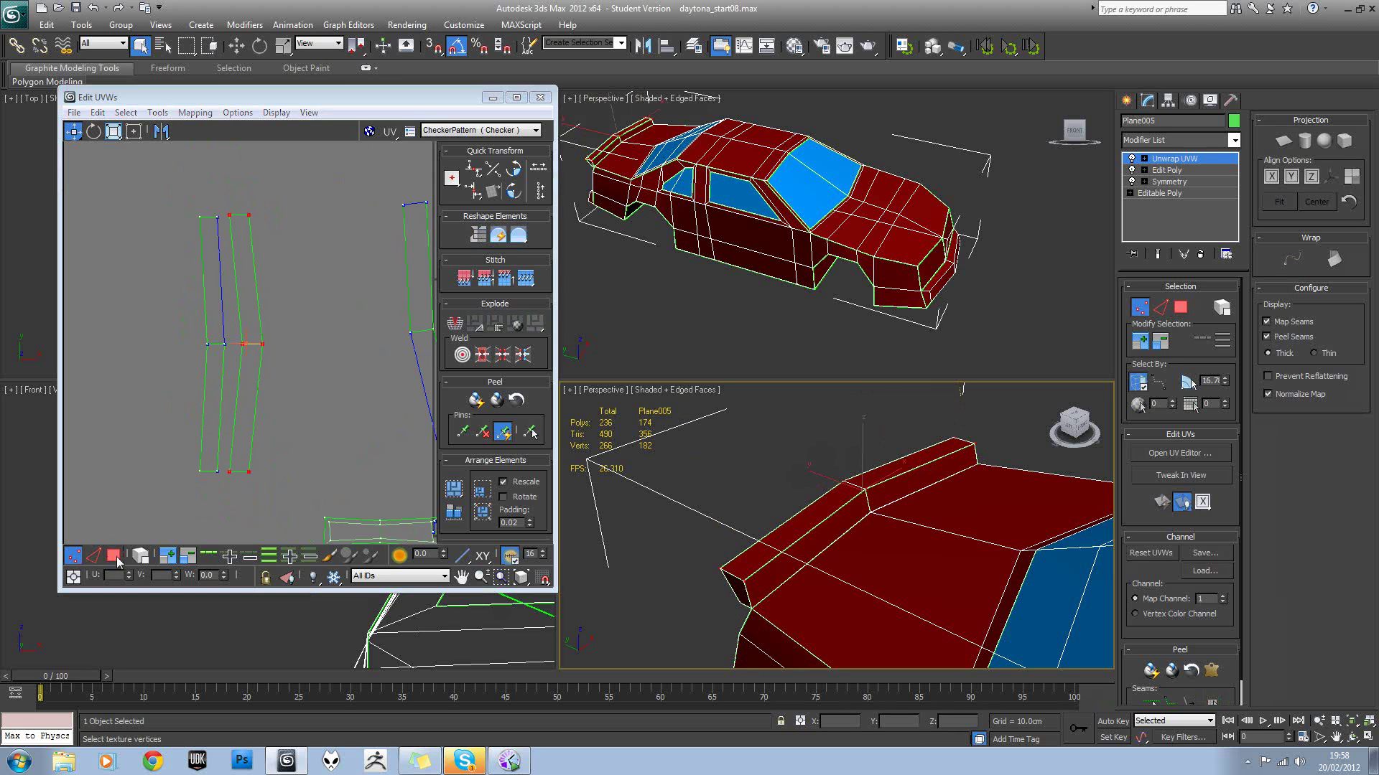
pyautogui.click(277, 268)
pyautogui.moveTo(216, 220); pyautogui.dragTo(229, 214)
pyautogui.moveTo(221, 345); pyautogui.dragTo(236, 345)
pyautogui.hotkey('ctrl', 'z')
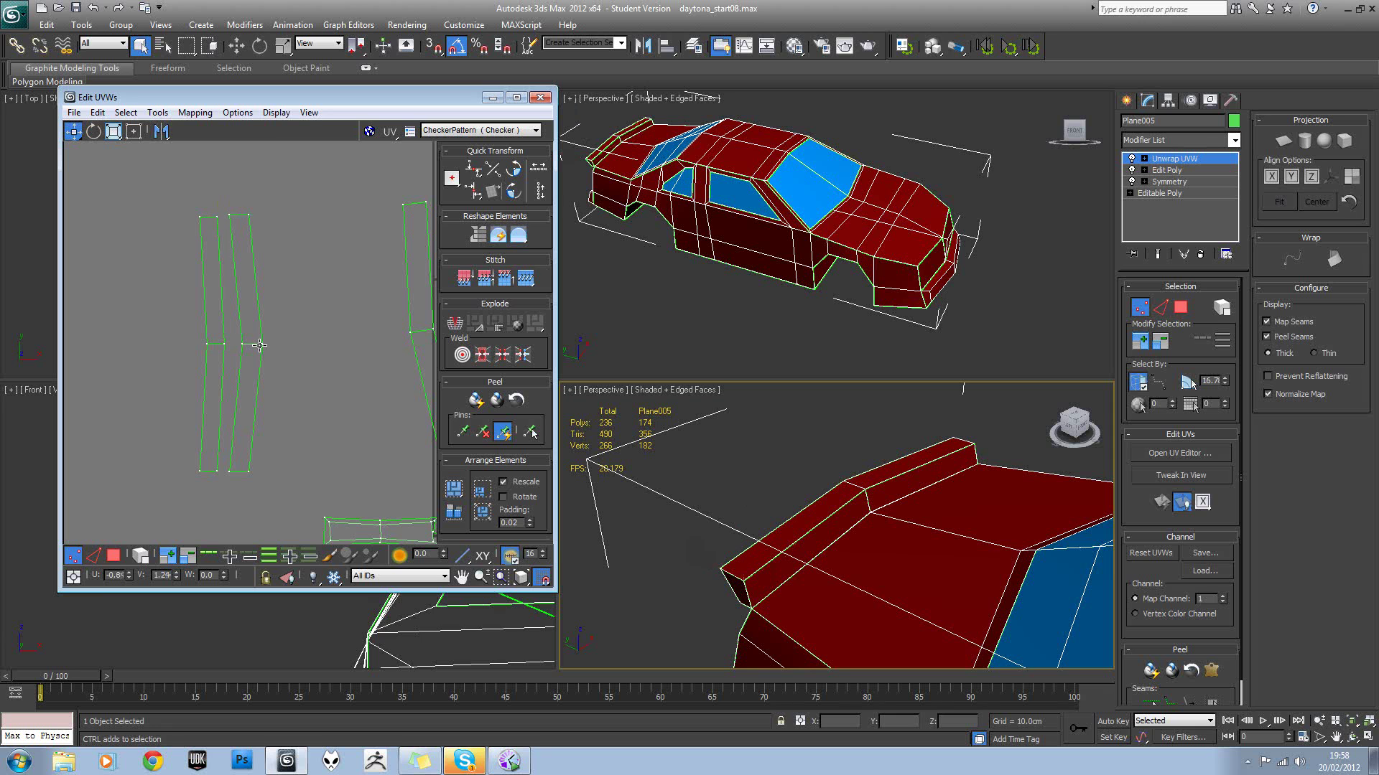
pyautogui.hotkey('ctrl', 'z')
pyautogui.hotkey('ctrl', 'z')
# Move the cabin-facing strip back across the upper strip and mirror it horizontally.
pyautogui.moveTo(321, 207); pyautogui.dragTo(275, 488)
pyautogui.click(158, 112)
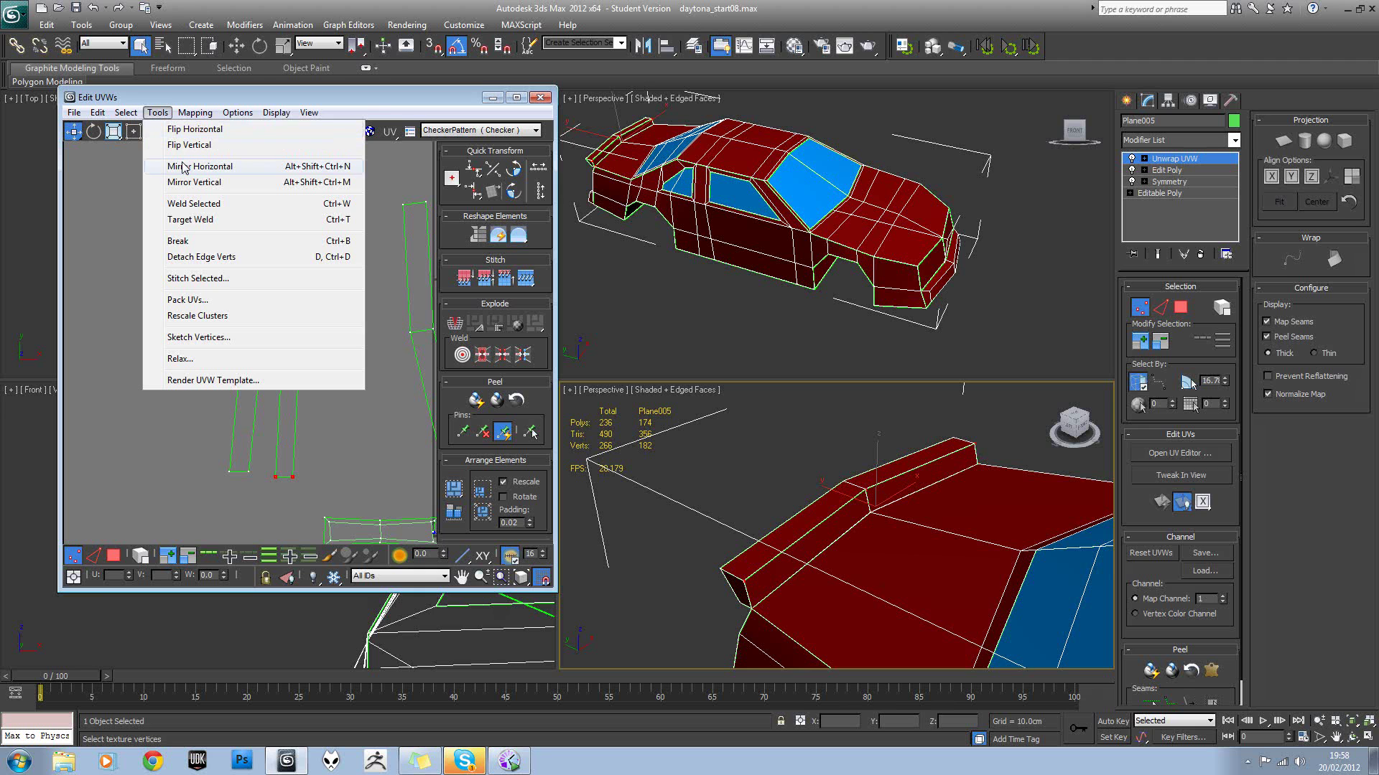
pyautogui.click(184, 167)
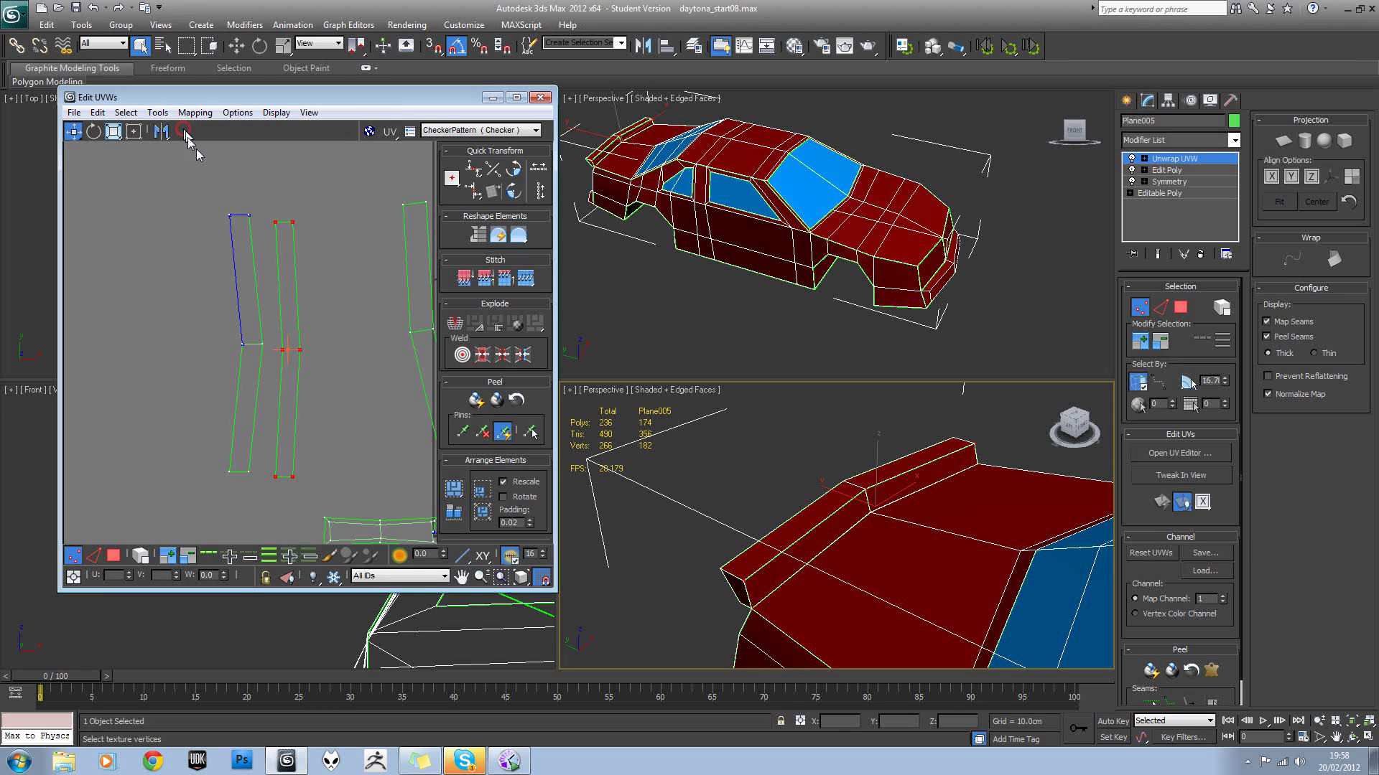
pyautogui.click(282, 222)
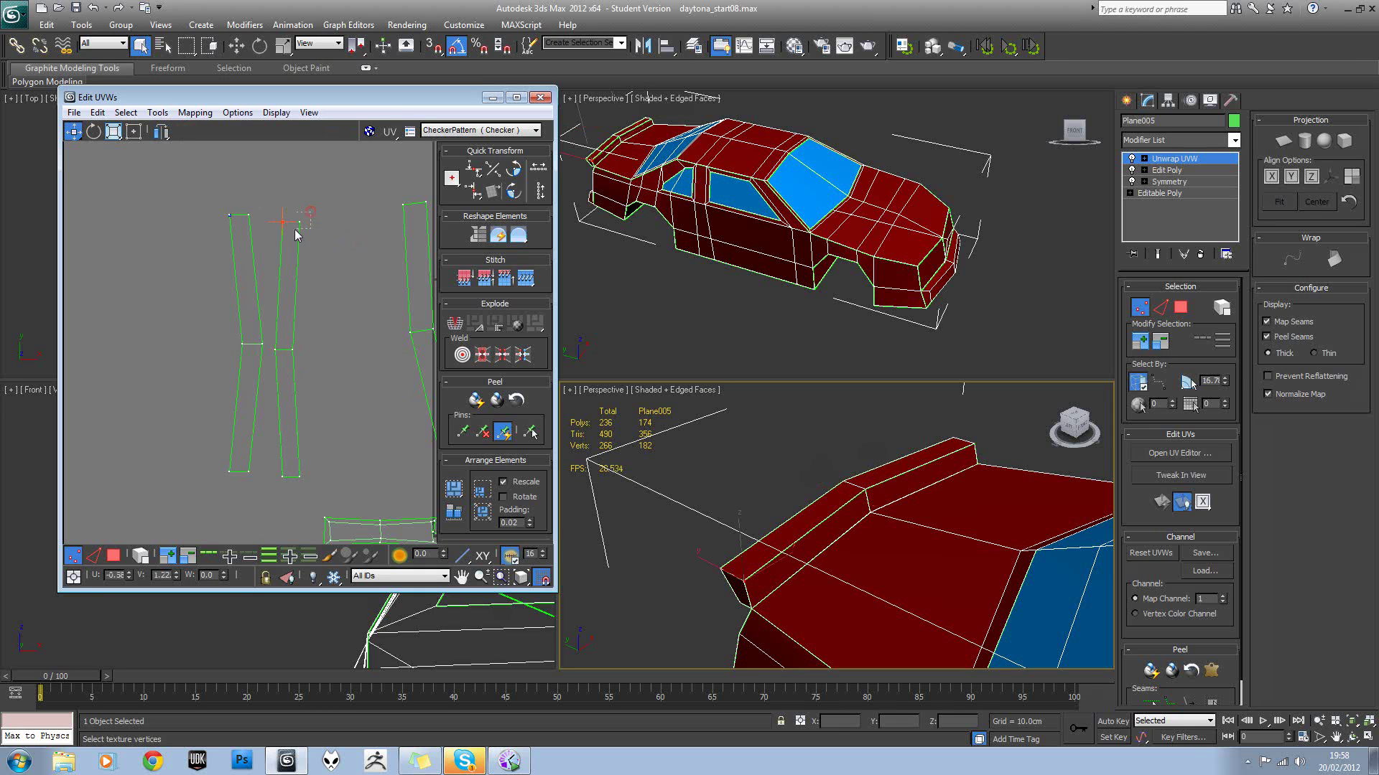
pyautogui.moveTo(311, 210); pyautogui.dragTo(278, 242)
pyautogui.moveTo(299, 329); pyautogui.dragTo(274, 361)
pyautogui.moveTo(272, 427); pyautogui.dragTo(305, 484)
pyautogui.moveTo(285, 351)
pyautogui.mouseDown()
pyautogui.moveTo(277, 334)
pyautogui.moveTo(283, 344)
pyautogui.mouseUp()
pyautogui.hotkey('ctrl', 'z')
# Select all vertices of the mirrored spoiler strip and move the strip to the opposite side of the upper strip.
pyautogui.click(317, 214)
pyautogui.moveTo(324, 214); pyautogui.dragTo(276, 359)
pyautogui.moveTo(274, 436); pyautogui.dragTo(303, 484)
pyautogui.moveTo(299, 477); pyautogui.dragTo(194, 464)
pyautogui.click(218, 371)
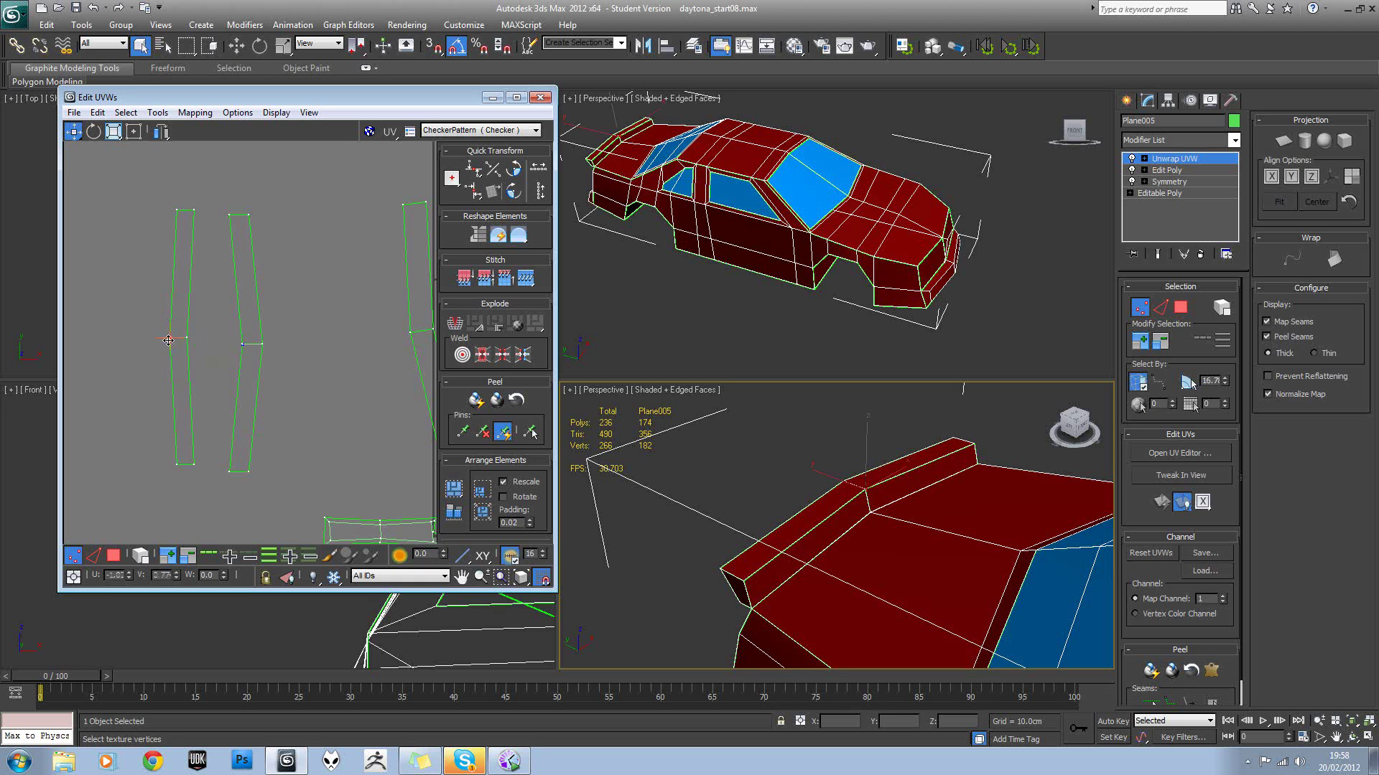
# Snap the mirrored strip's vertices onto the upper strip's adjoining edge and pull its outer vertices in to an even width.
pyautogui.moveTo(171, 337); pyautogui.dragTo(238, 347)
pyautogui.moveTo(183, 202); pyautogui.dragTo(228, 215)
pyautogui.moveTo(162, 437); pyautogui.dragTo(226, 467)
pyautogui.moveTo(186, 336); pyautogui.dragTo(227, 345)
pyautogui.click(194, 210)
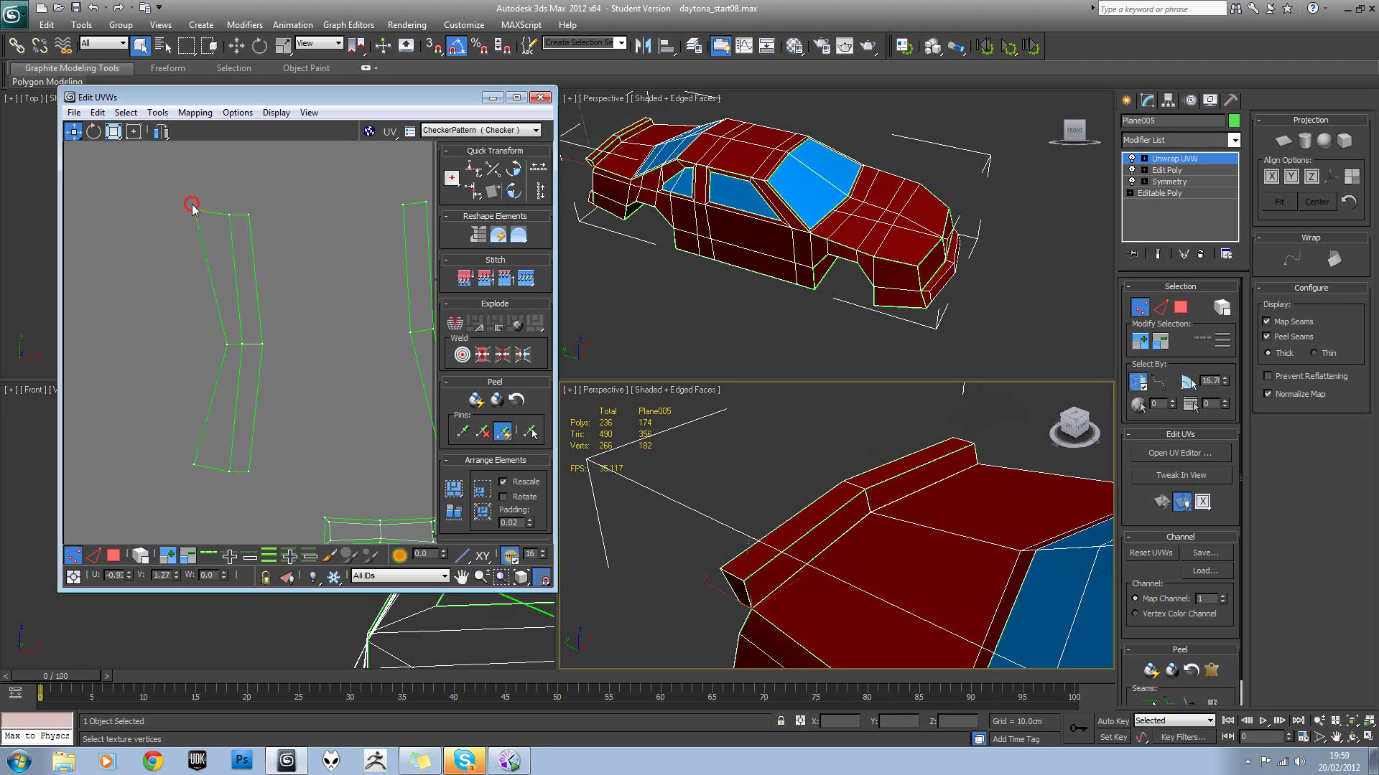
pyautogui.moveTo(197, 214); pyautogui.dragTo(205, 215)
pyautogui.click(195, 465)
pyautogui.click(285, 421)
# Select the vertices of the third spoiler strip and move it next to the two joined strips.
pyautogui.scroll(-2, 254, 384)
pyautogui.moveTo(785, 558)
pyautogui.keyDown('alt'); pyautogui.mouseDown(button='middle')
pyautogui.moveTo(809, 550)
pyautogui.moveTo(804, 565)
pyautogui.mouseUp(button='middle'); pyautogui.keyUp('alt')
pyautogui.moveTo(363, 366); pyautogui.dragTo(312, 352, button='middle')
pyautogui.scroll(-2, 317, 344)
pyautogui.moveTo(350, 225); pyautogui.dragTo(280, 362)
pyautogui.keyDown('ctrl'); pyautogui.moveTo(336, 406); pyautogui.dragTo(277, 400); pyautogui.keyUp('ctrl')
pyautogui.click(228, 317)
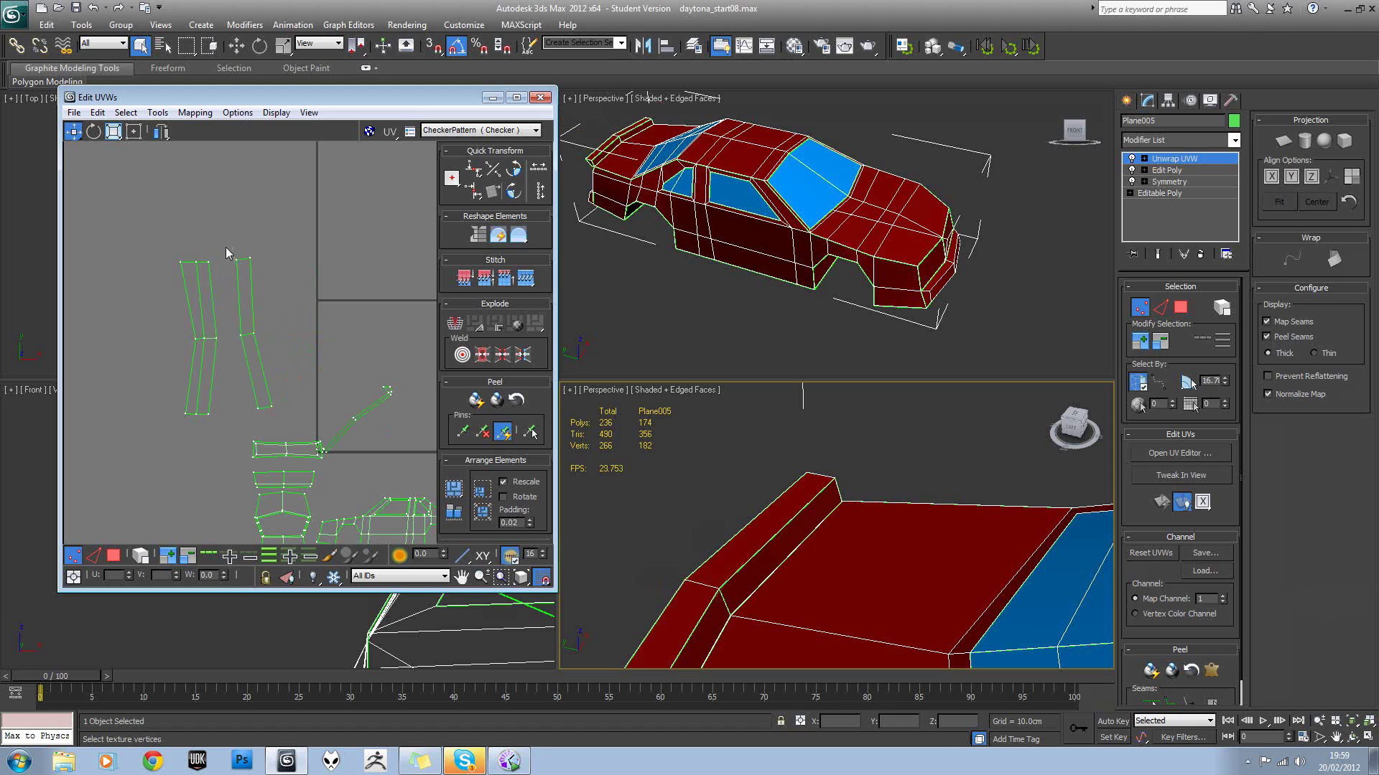
# Snap the third strip's inner vertices onto the free edge of the joined spoiler strips.
pyautogui.moveTo(240, 288); pyautogui.dragTo(281, 300, button='middle')
pyautogui.scroll(2, 280, 298)
pyautogui.moveTo(276, 248); pyautogui.dragTo(258, 374)
pyautogui.moveTo(328, 410); pyautogui.dragTo(250, 467)
pyautogui.click(294, 424)
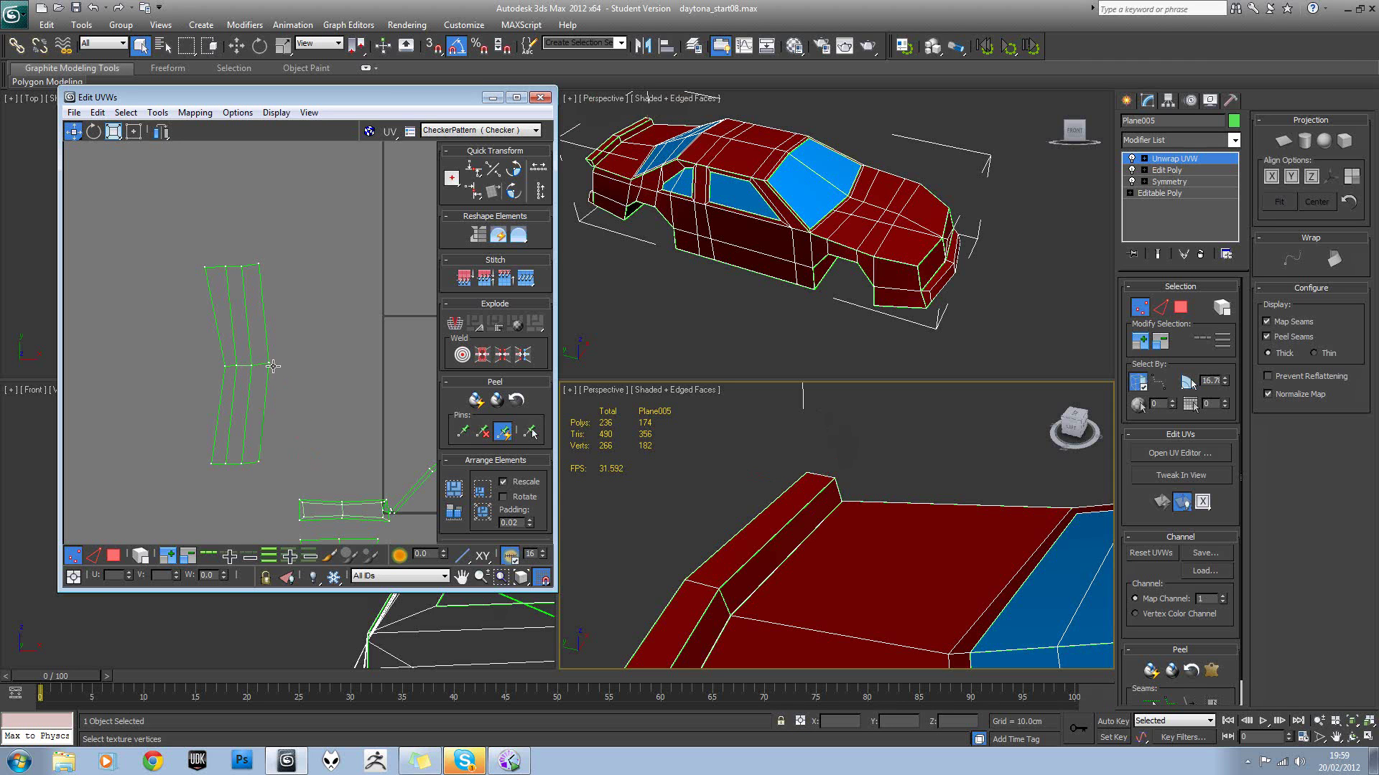
# Select the remaining thin diagonal spoiler strip with its small end pieces and move them beside the joined strips.
pyautogui.moveTo(314, 394); pyautogui.dragTo(245, 355, button='middle')
pyautogui.scroll(-1, 245, 355)
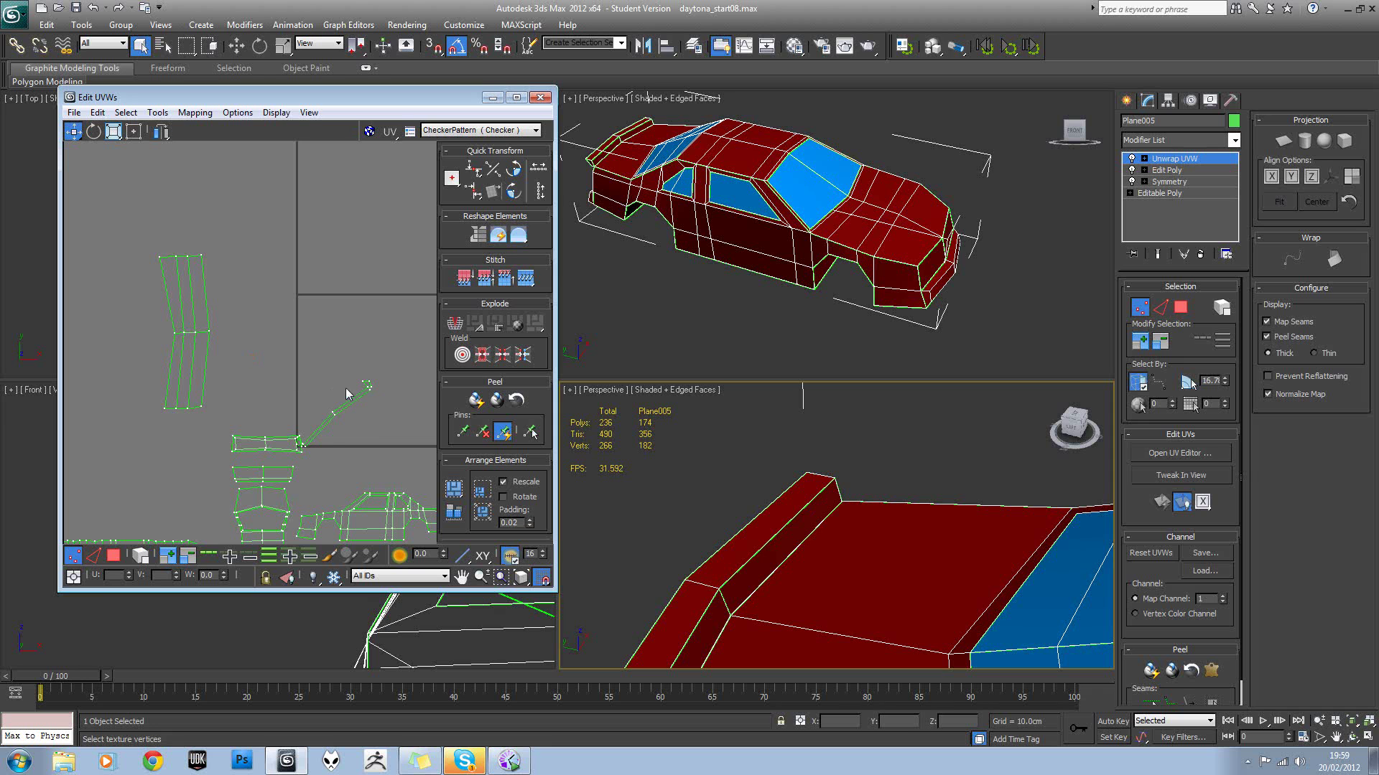
pyautogui.click(114, 555)
pyautogui.click(333, 417)
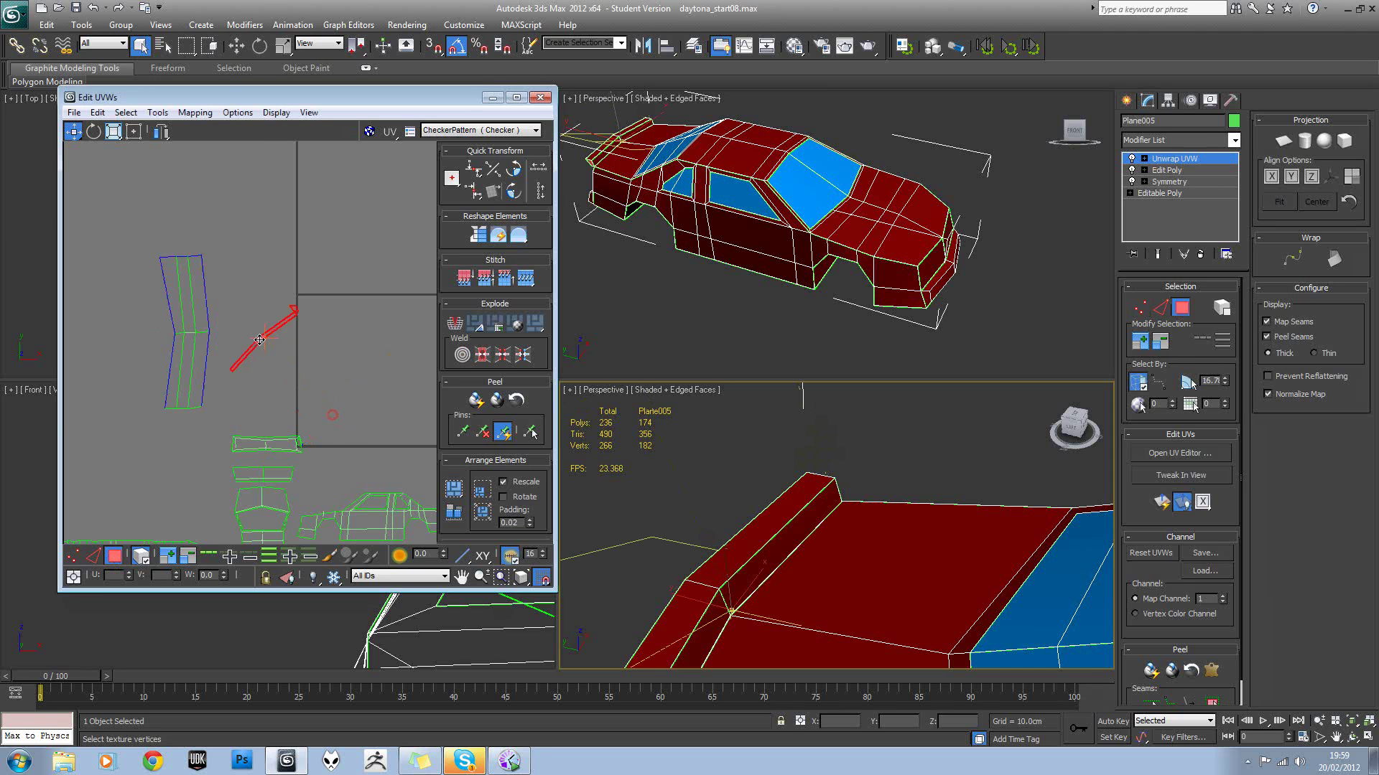
pyautogui.scroll(5, 317, 451)
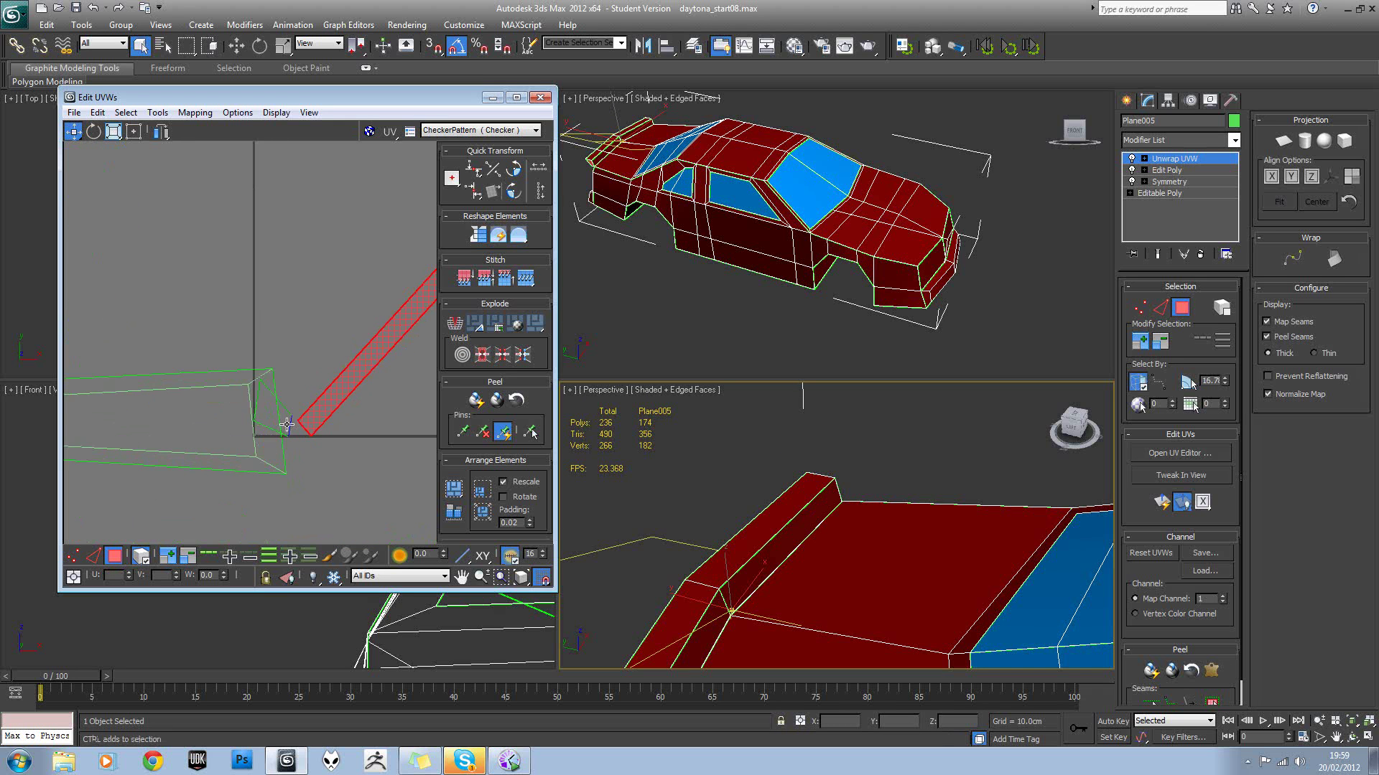
pyautogui.scroll(-5, 284, 425)
pyautogui.moveTo(233, 290); pyautogui.dragTo(219, 293)
pyautogui.click(236, 301)
pyautogui.moveTo(236, 299); pyautogui.dragTo(335, 340, button='middle')
pyautogui.scroll(-1, 337, 340)
pyautogui.moveTo(292, 377); pyautogui.dragTo(290, 378)
# Rotate the thin spoiler strip upright and scale it to match the length of the joined strips.
pyautogui.click(94, 130)
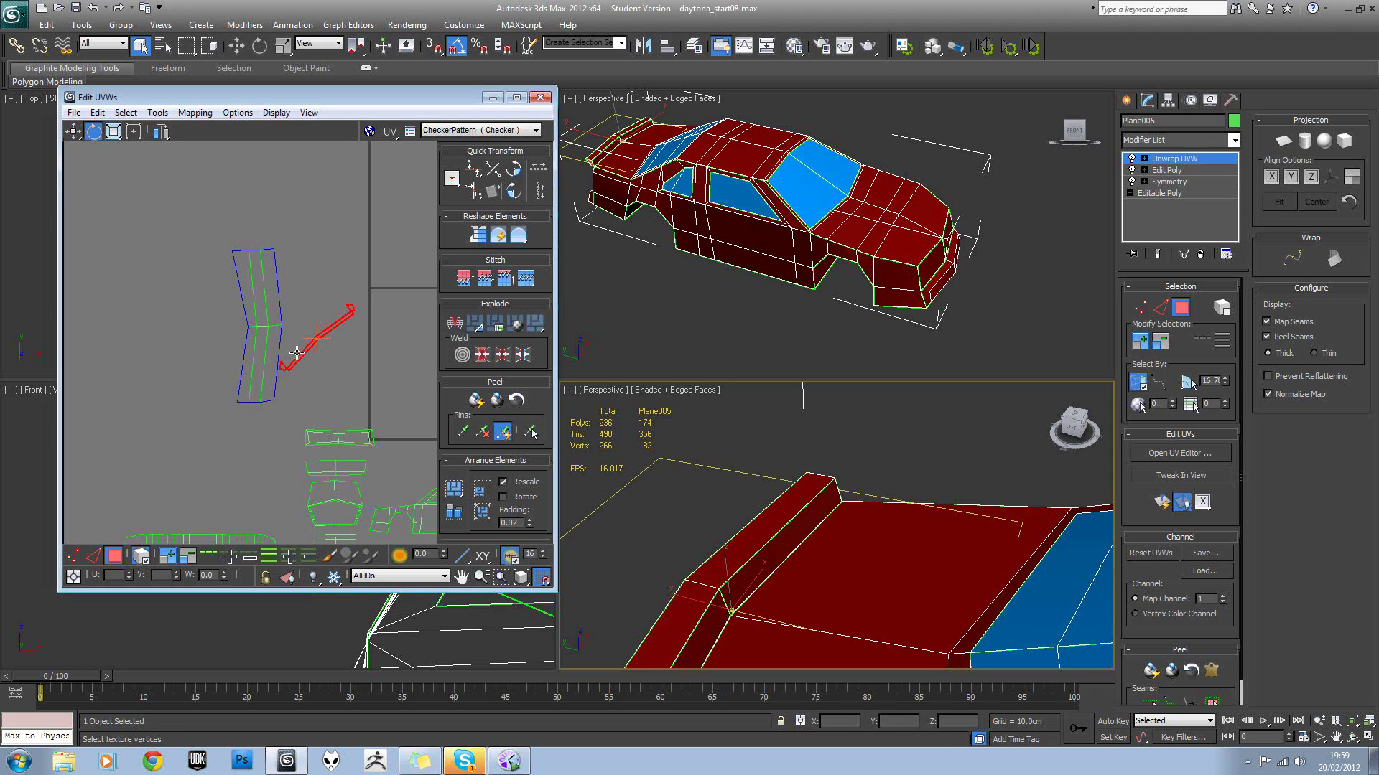
pyautogui.moveTo(306, 352); pyautogui.dragTo(325, 392)
pyautogui.click(114, 131)
pyautogui.moveTo(320, 342); pyautogui.dragTo(324, 310)
pyautogui.press('w')
pyautogui.click(364, 309)
# Snap the thin strip's middle, upper and lower vertices onto the outer edge of the joined spoiler strips.
pyautogui.click(274, 296)
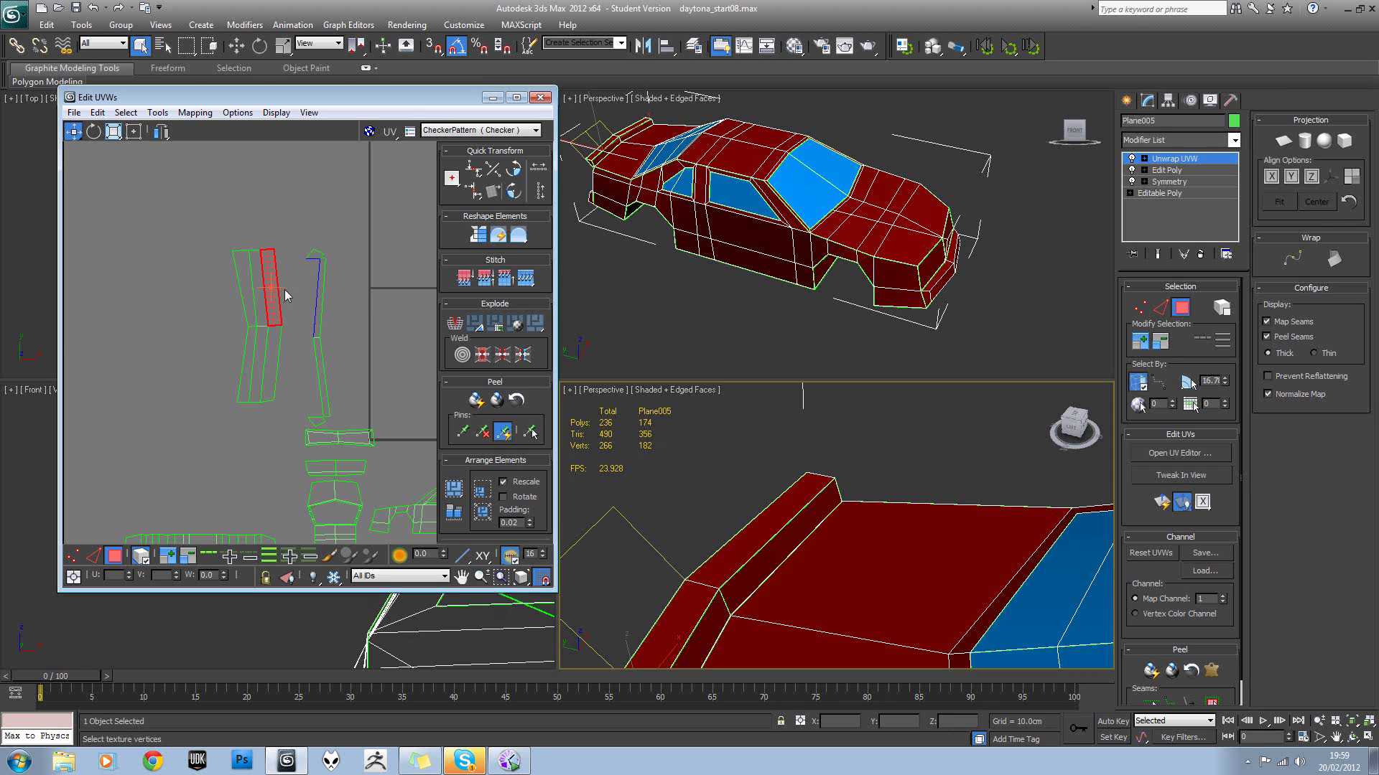
pyautogui.press('1')
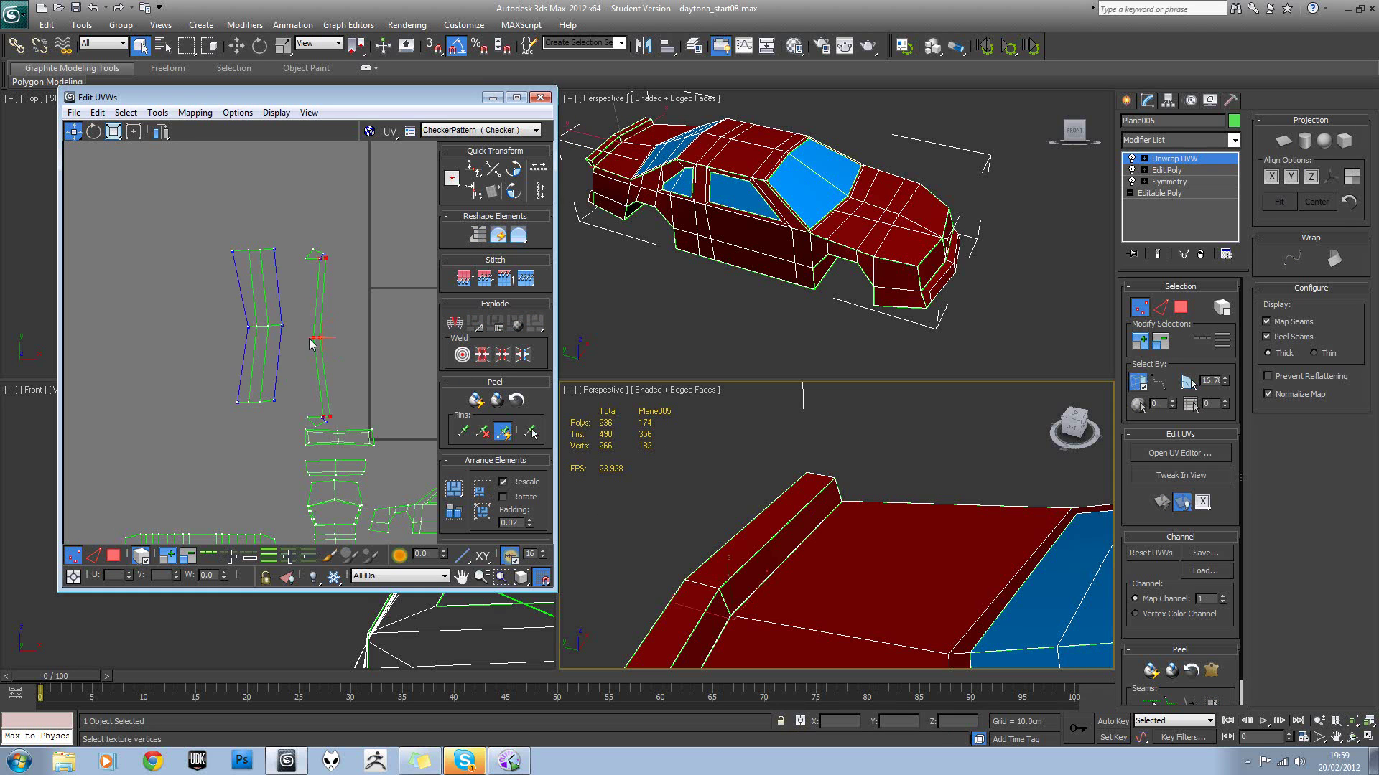
pyautogui.moveTo(310, 338); pyautogui.dragTo(276, 325)
pyautogui.moveTo(302, 222); pyautogui.dragTo(274, 248)
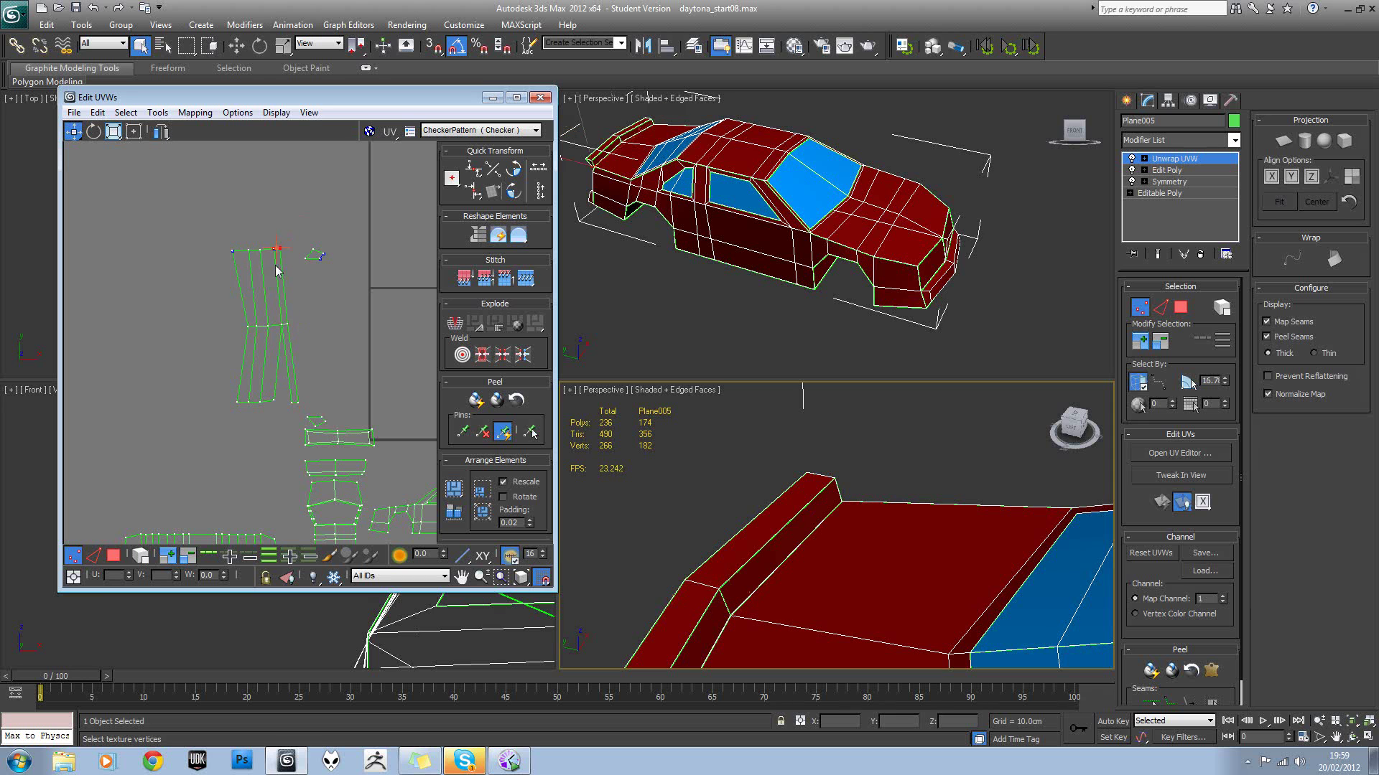
pyautogui.click(294, 403)
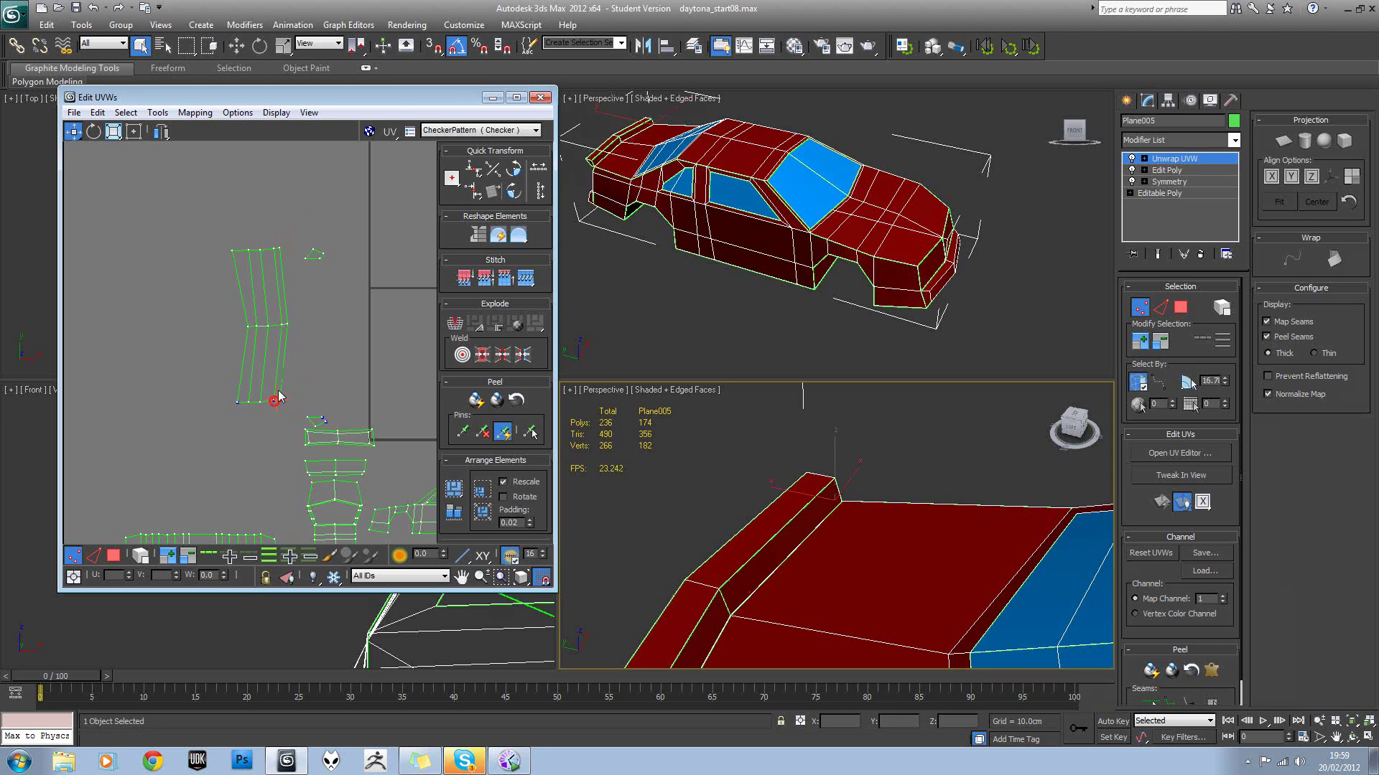
# Move the small lower end piece to the foot of the joined spoiler strips and attach its vertices there.
pyautogui.scroll(1, 286, 283)
pyautogui.scroll(1, 330, 403)
pyautogui.moveTo(302, 443); pyautogui.dragTo(302, 440)
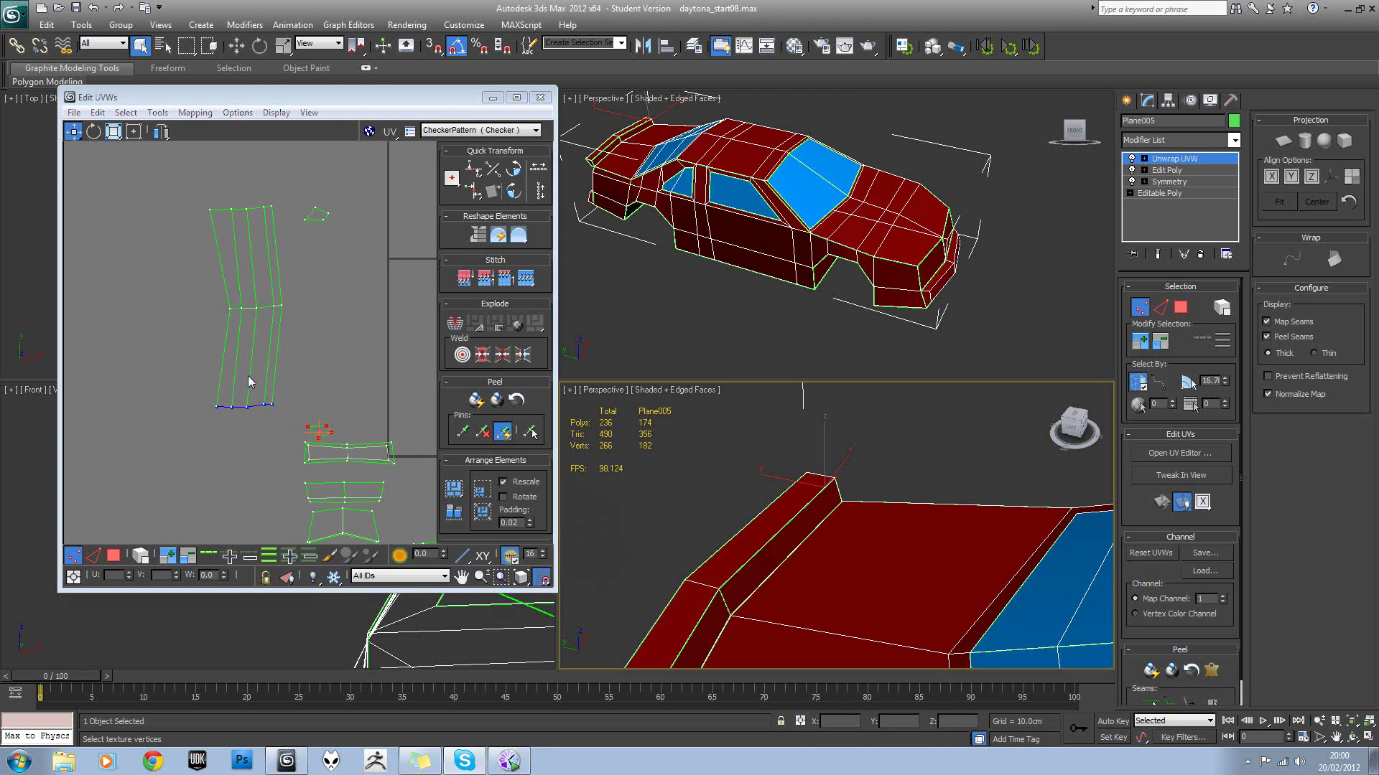
pyautogui.scroll(2, 323, 431)
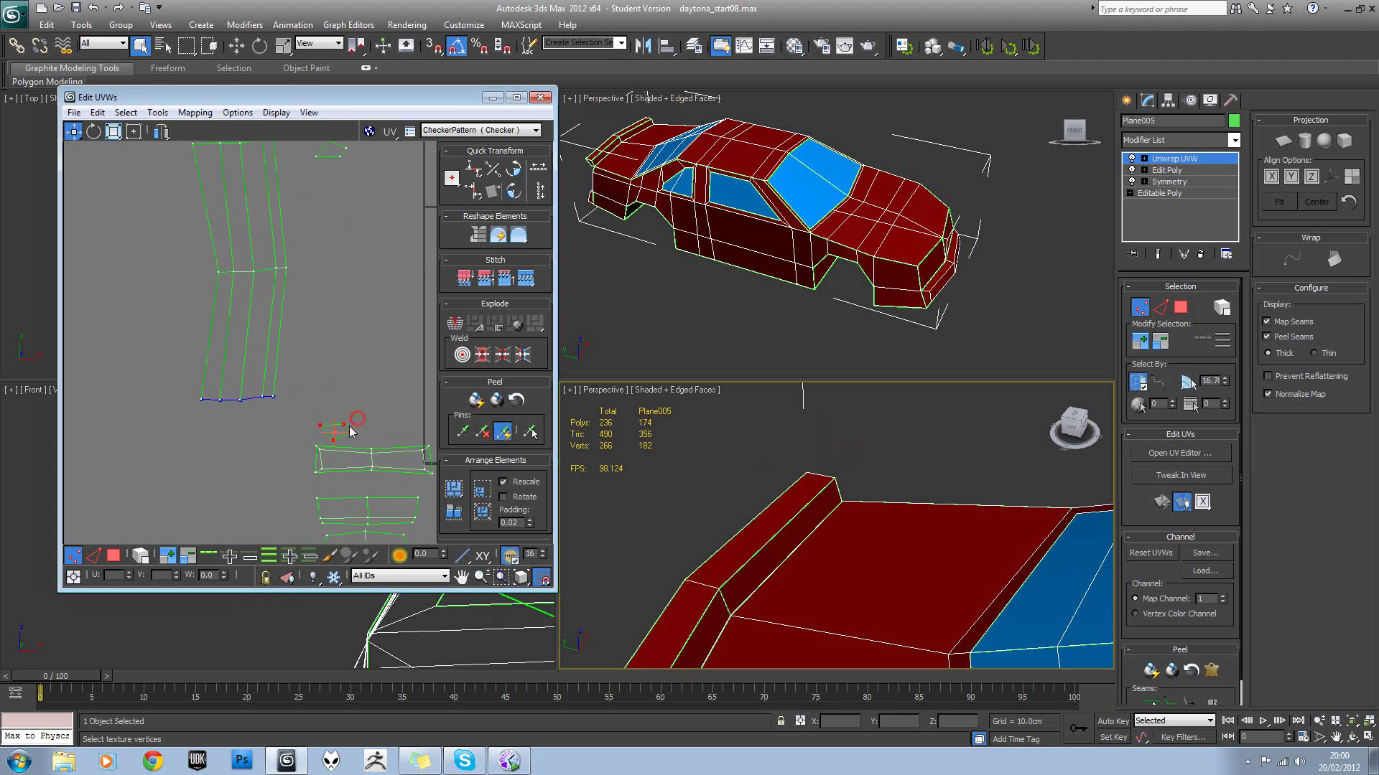
pyautogui.moveTo(321, 428); pyautogui.dragTo(271, 407)
pyautogui.hotkey('ctrl', 'z')
pyautogui.scroll(2, 290, 442)
pyautogui.click(293, 446)
pyautogui.click(257, 392)
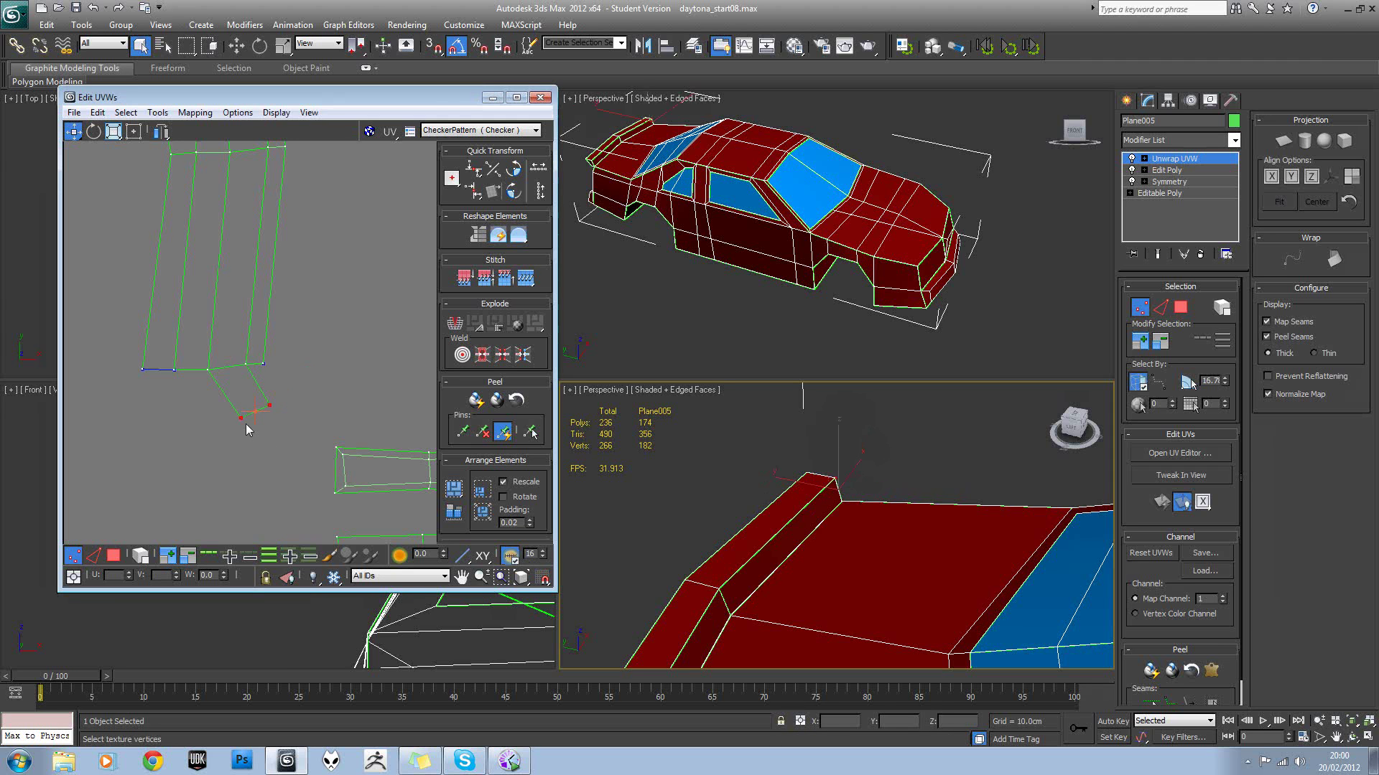
pyautogui.click(315, 402)
# Move the small upper end piece to the head of the joined spoiler strips.
pyautogui.scroll(-2, 314, 373)
pyautogui.moveTo(291, 216); pyautogui.dragTo(314, 463, button='middle')
pyautogui.moveTo(365, 390)
pyautogui.mouseDown()
pyautogui.moveTo(395, 333)
pyautogui.moveTo(346, 395)
pyautogui.moveTo(282, 347)
pyautogui.moveTo(337, 400)
pyautogui.mouseUp()
pyautogui.click(264, 338)
pyautogui.scroll(2, 263, 337)
pyautogui.click(302, 358)
pyautogui.moveTo(279, 344); pyautogui.dragTo(290, 380)
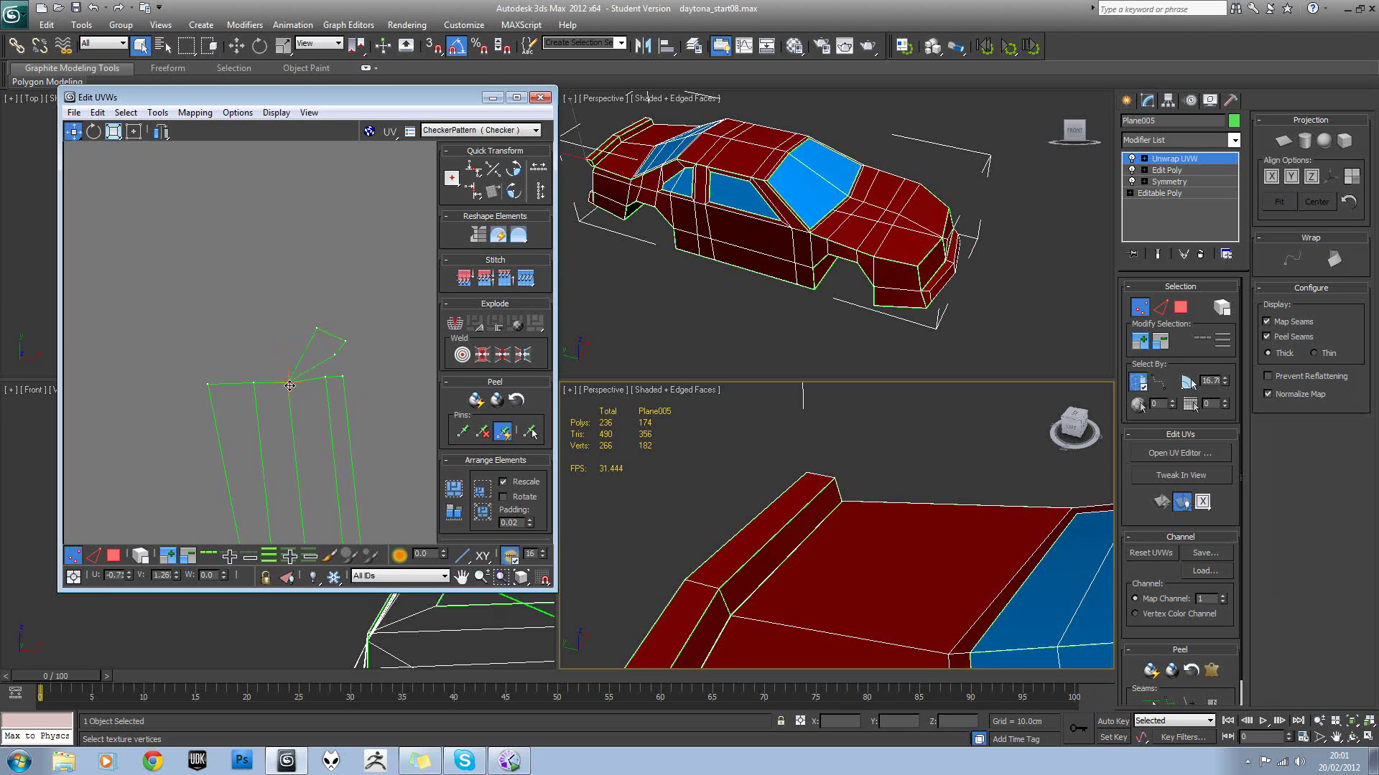
# Snap the upper end piece's vertices onto the top vertices of the joined spoiler strips.
pyautogui.click(542, 578)
pyautogui.moveTo(321, 357); pyautogui.dragTo(286, 376)
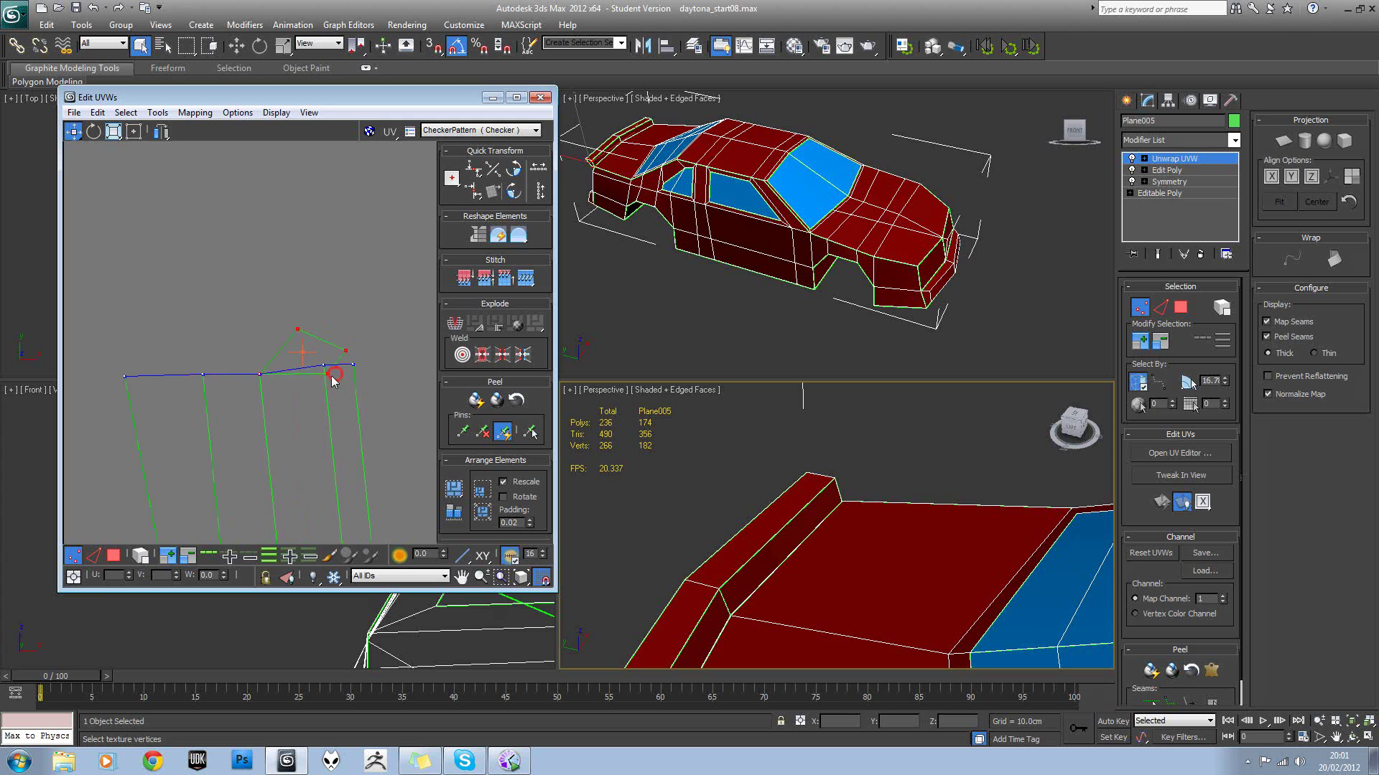
pyautogui.scroll(3, 327, 391)
pyautogui.click(324, 365)
pyautogui.moveTo(346, 349); pyautogui.dragTo(337, 336)
pyautogui.scroll(-6, 287, 352)
pyautogui.scroll(-2, 321, 344)
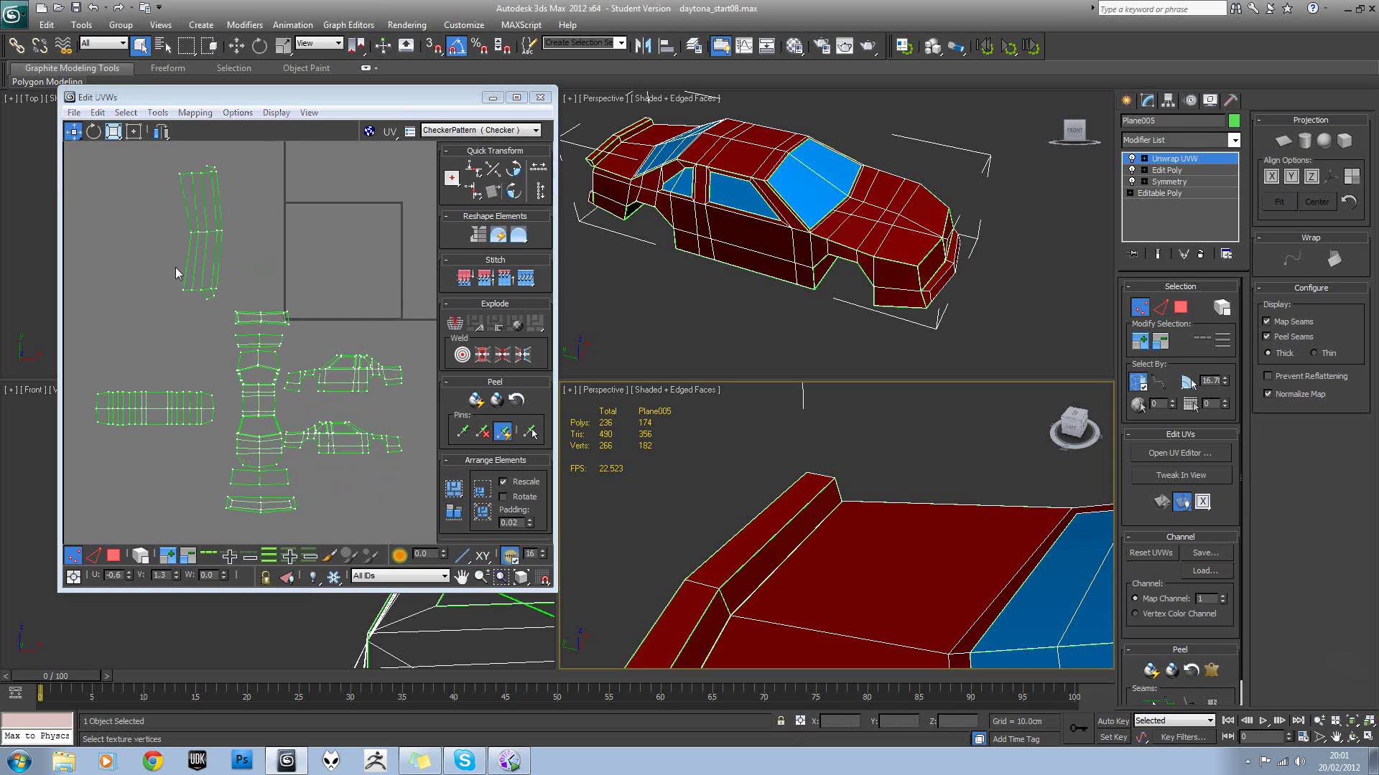
pyautogui.scroll(4, 248, 325)
pyautogui.scroll(-3, 248, 338)
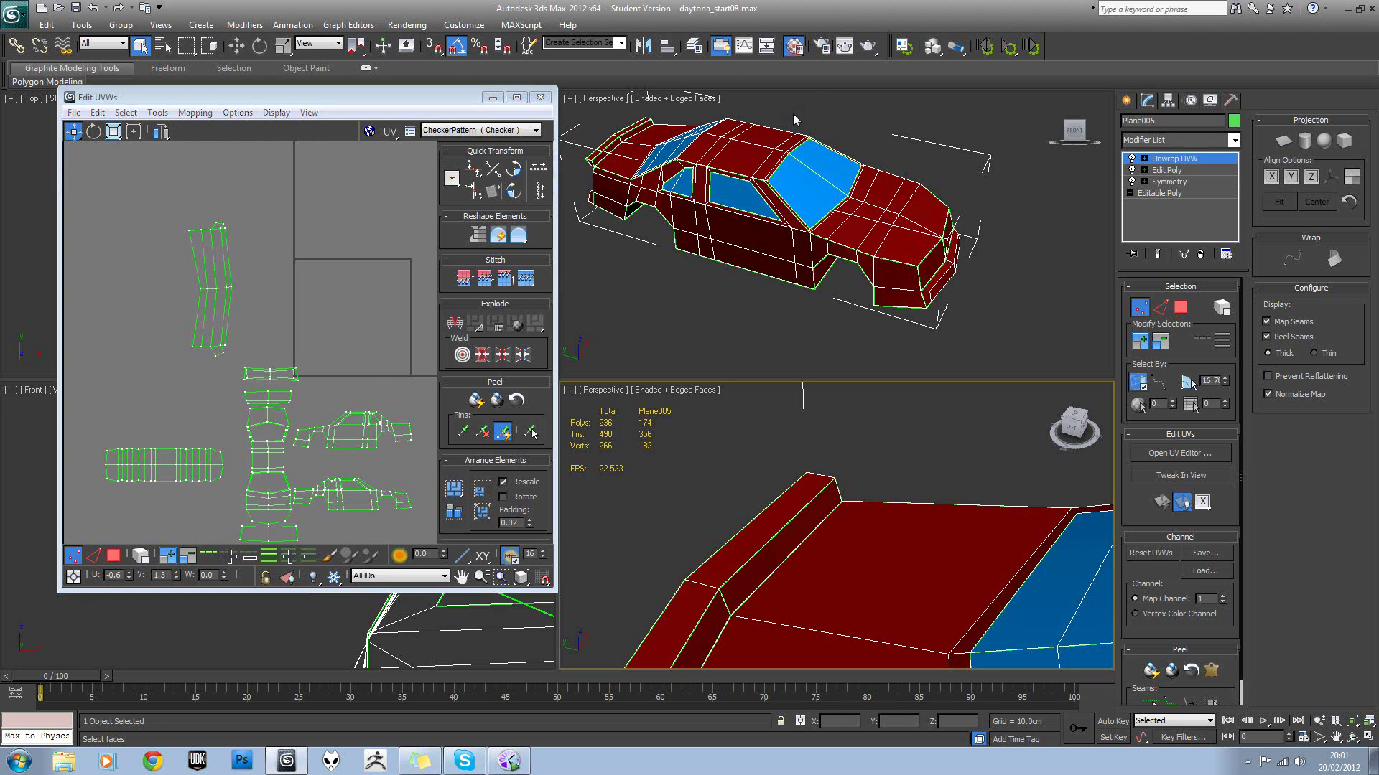
# Assign a Checker map to the diffuse colour of the unused 05 - Default material.
pyautogui.press('m')
pyautogui.moveTo(366, 102); pyautogui.dragTo(1074, 102)
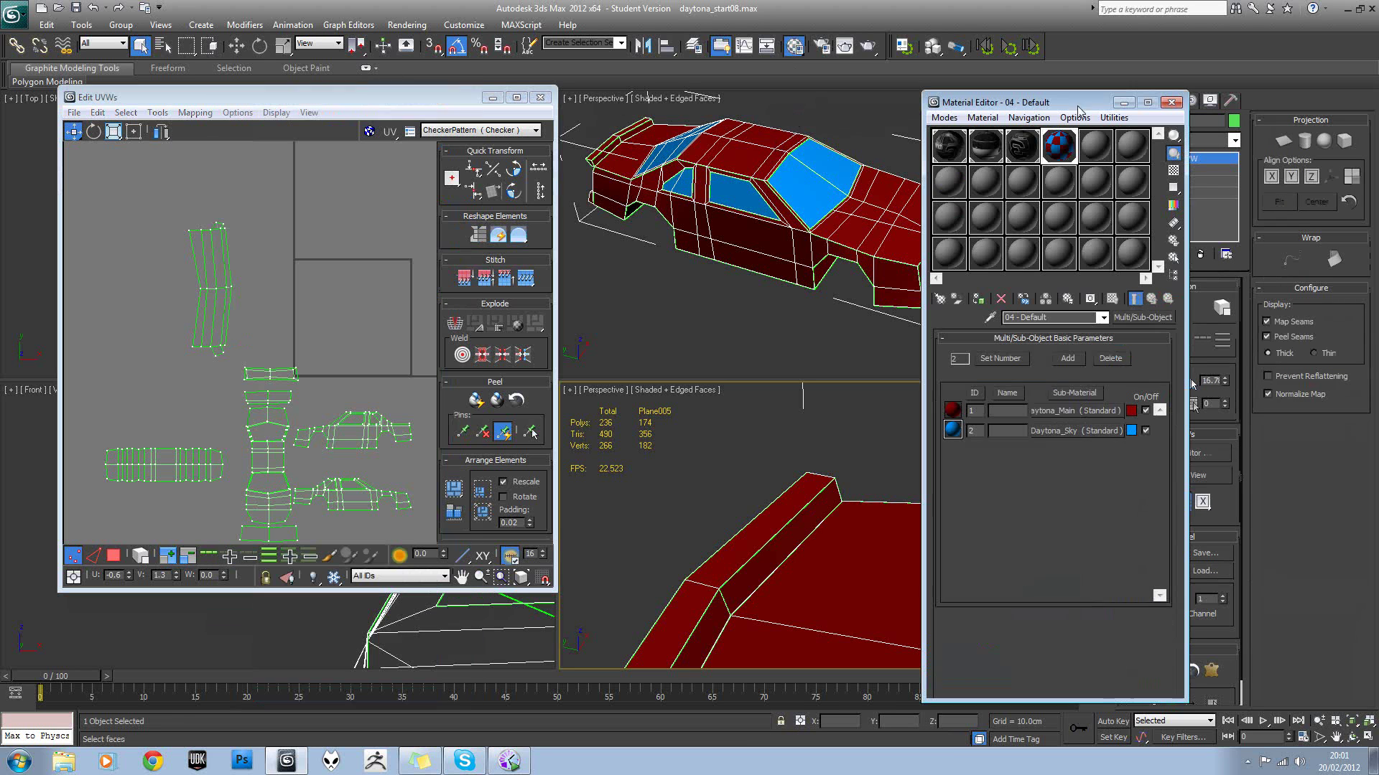
pyautogui.click(1074, 411)
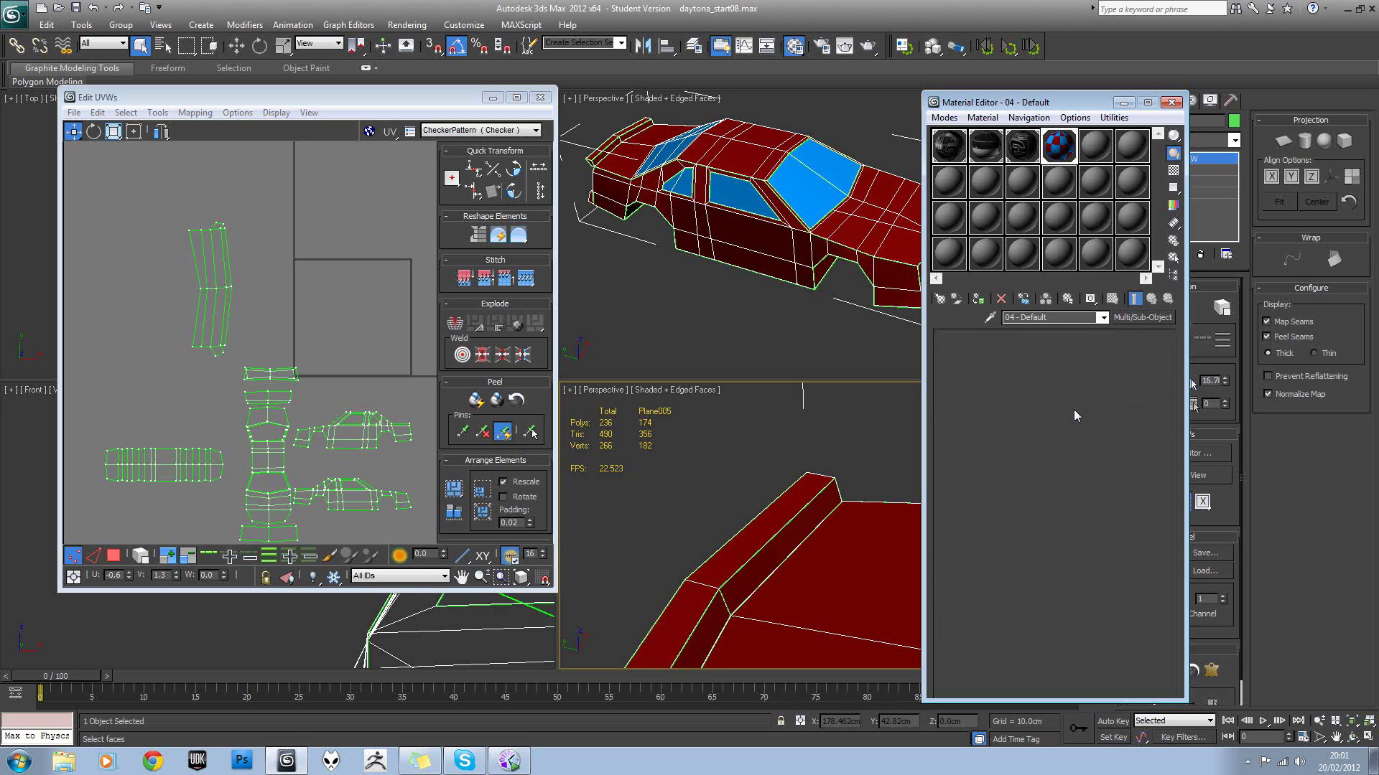
pyautogui.click(1093, 149)
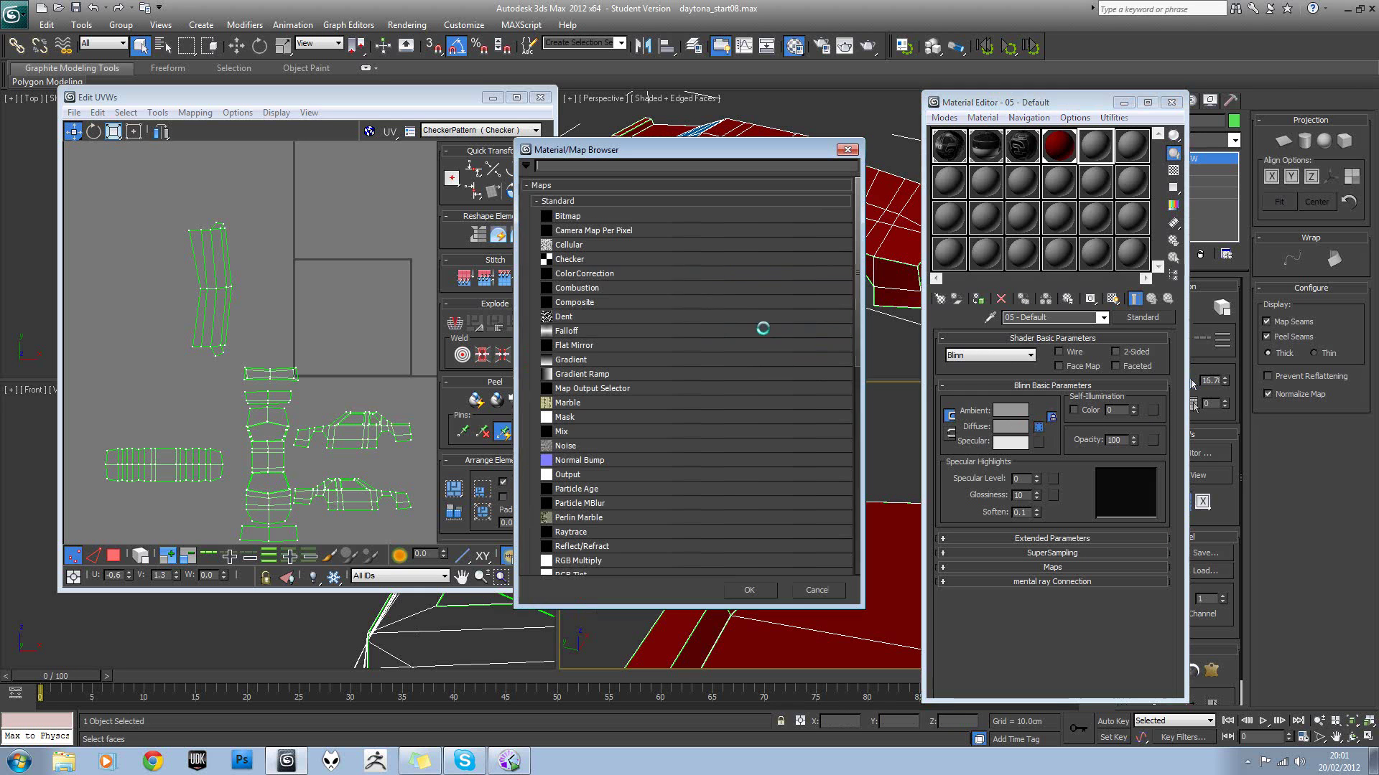
pyautogui.doubleClick(581, 261)
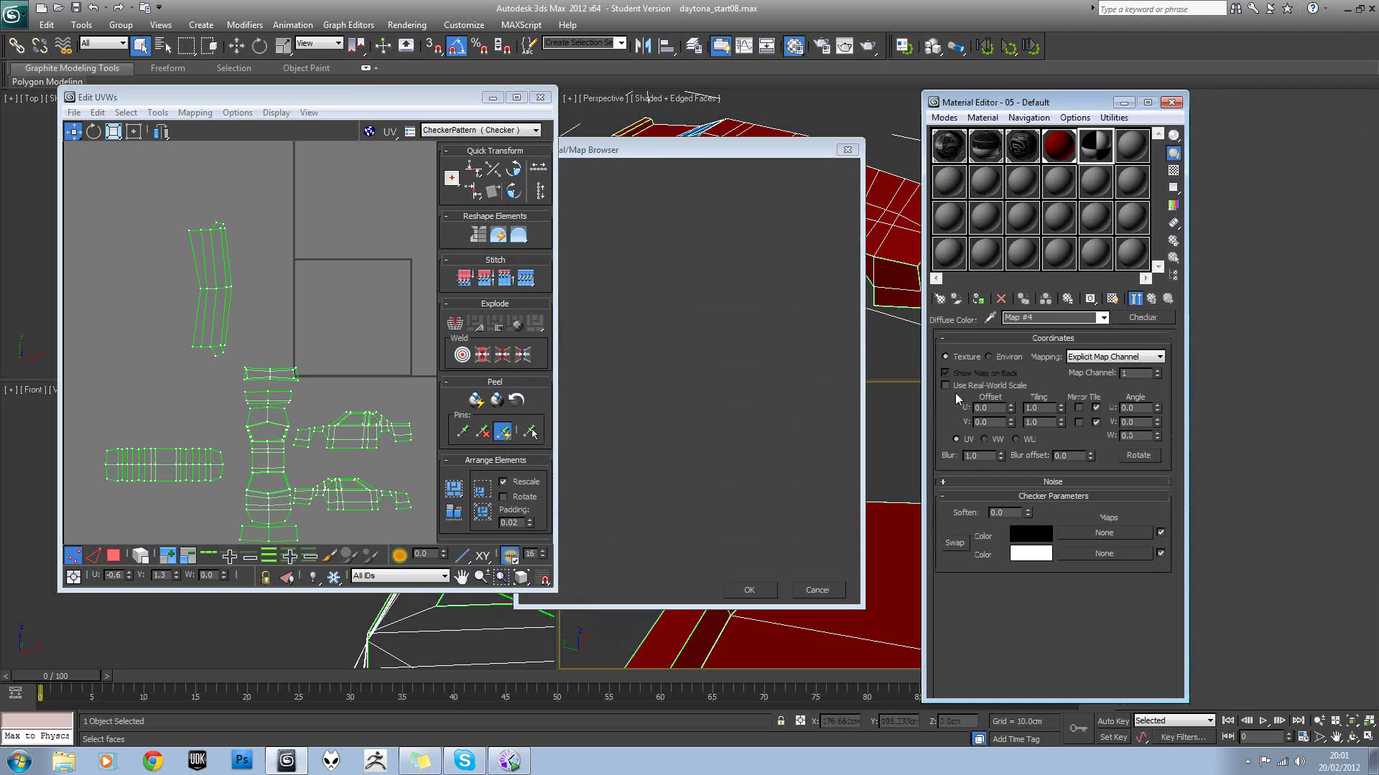
# Set the checker's U and V tiling to 20, apply the material to the car and show it in the viewport.
pyautogui.moveTo(1041, 409); pyautogui.dragTo(1003, 412)
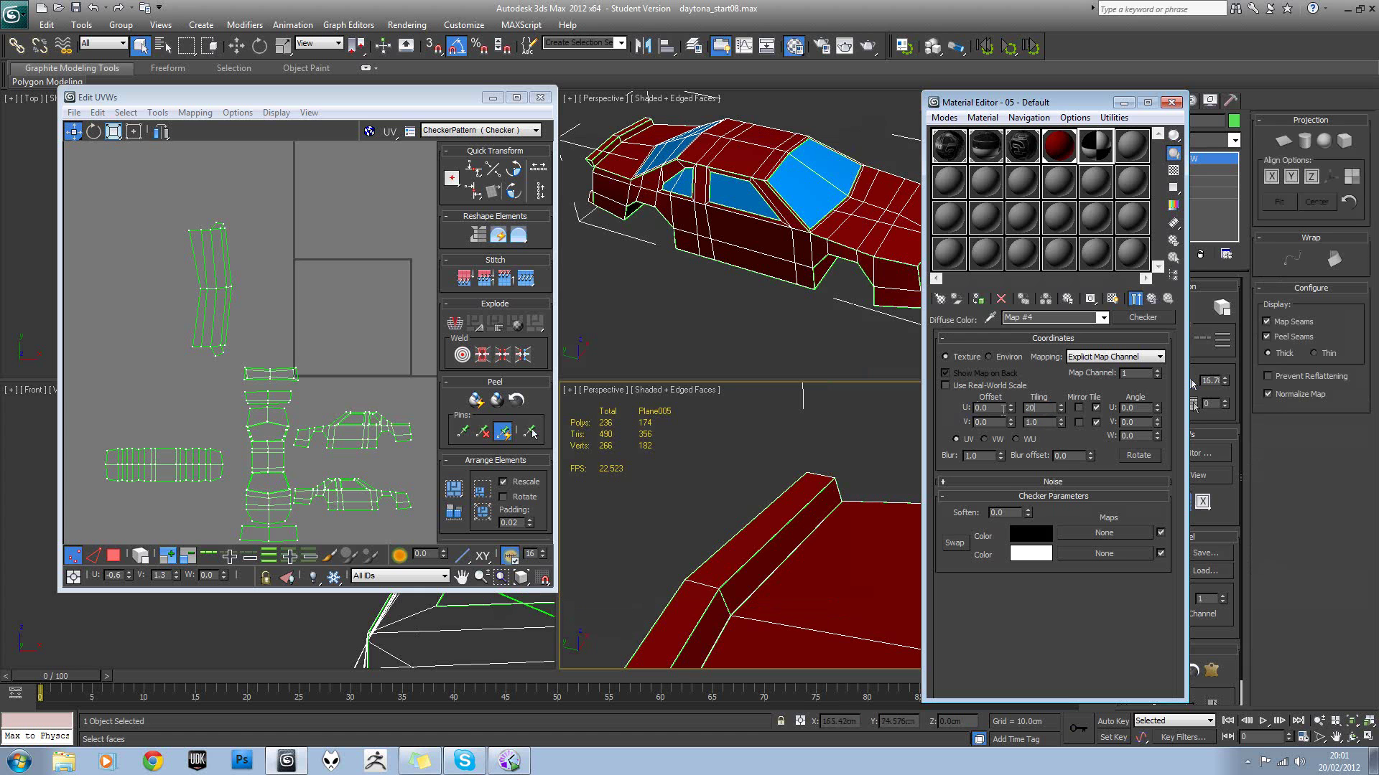
pyautogui.write('20')
pyautogui.press('Return')
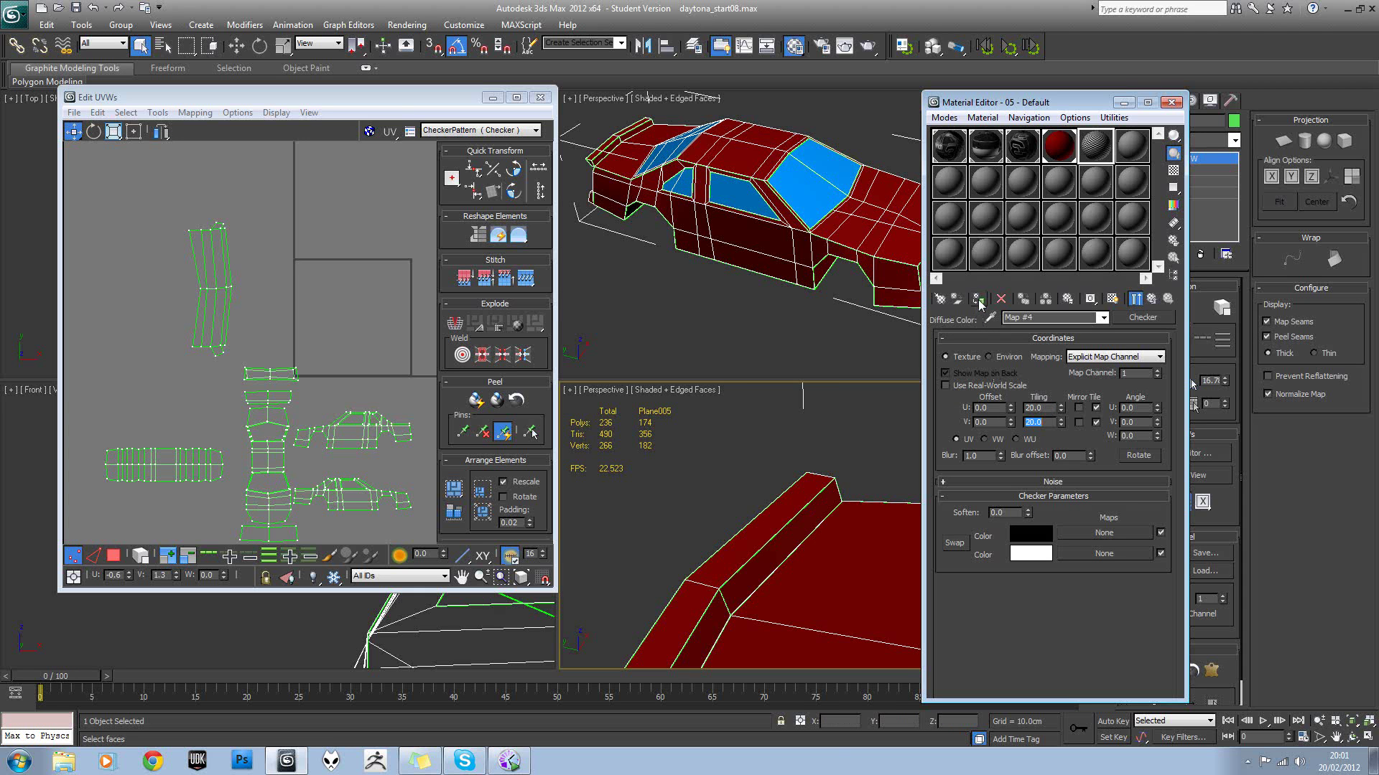
pyautogui.click(978, 299)
pyautogui.click(1112, 299)
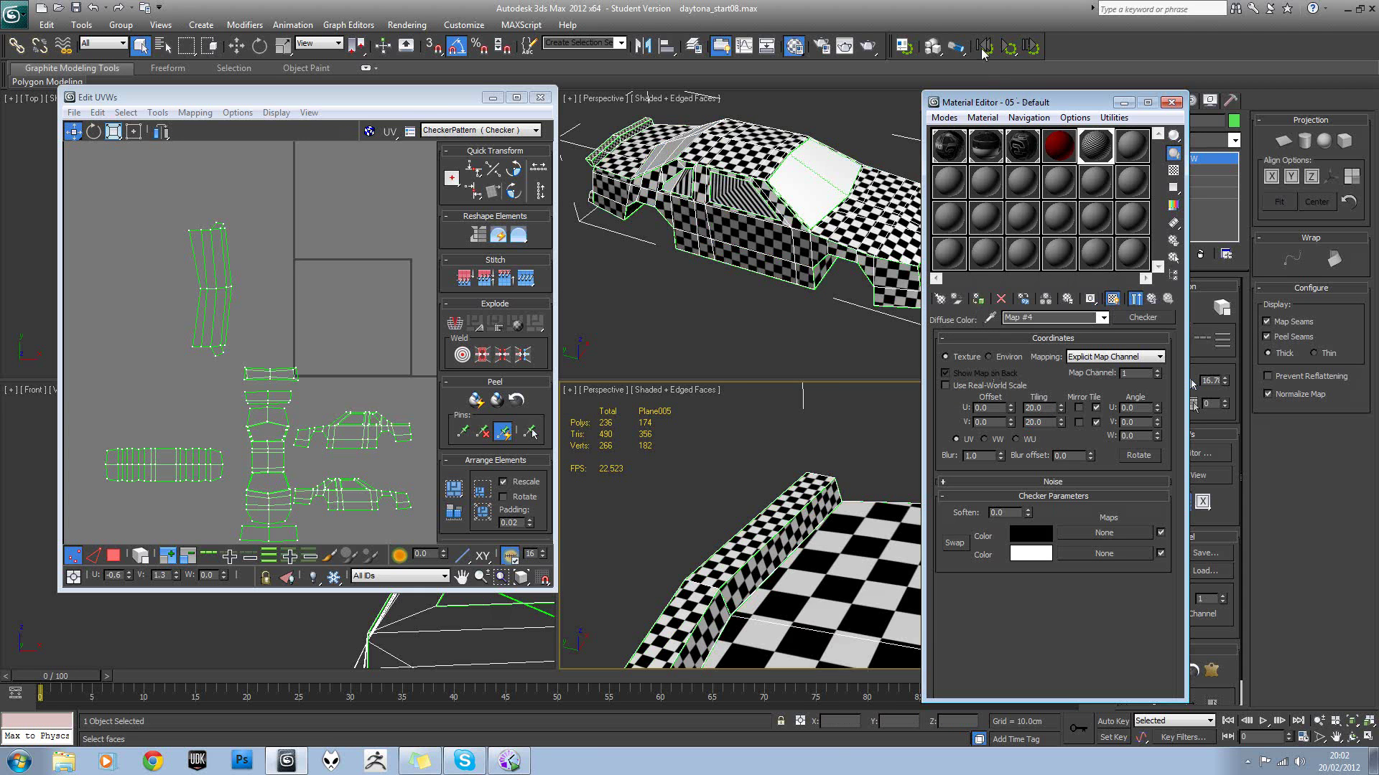
pyautogui.moveTo(994, 102); pyautogui.dragTo(1137, 158)
pyautogui.keyDown('alt'); pyautogui.moveTo(879, 210); pyautogui.dragTo(883, 202, button='middle'); pyautogui.keyUp('alt')
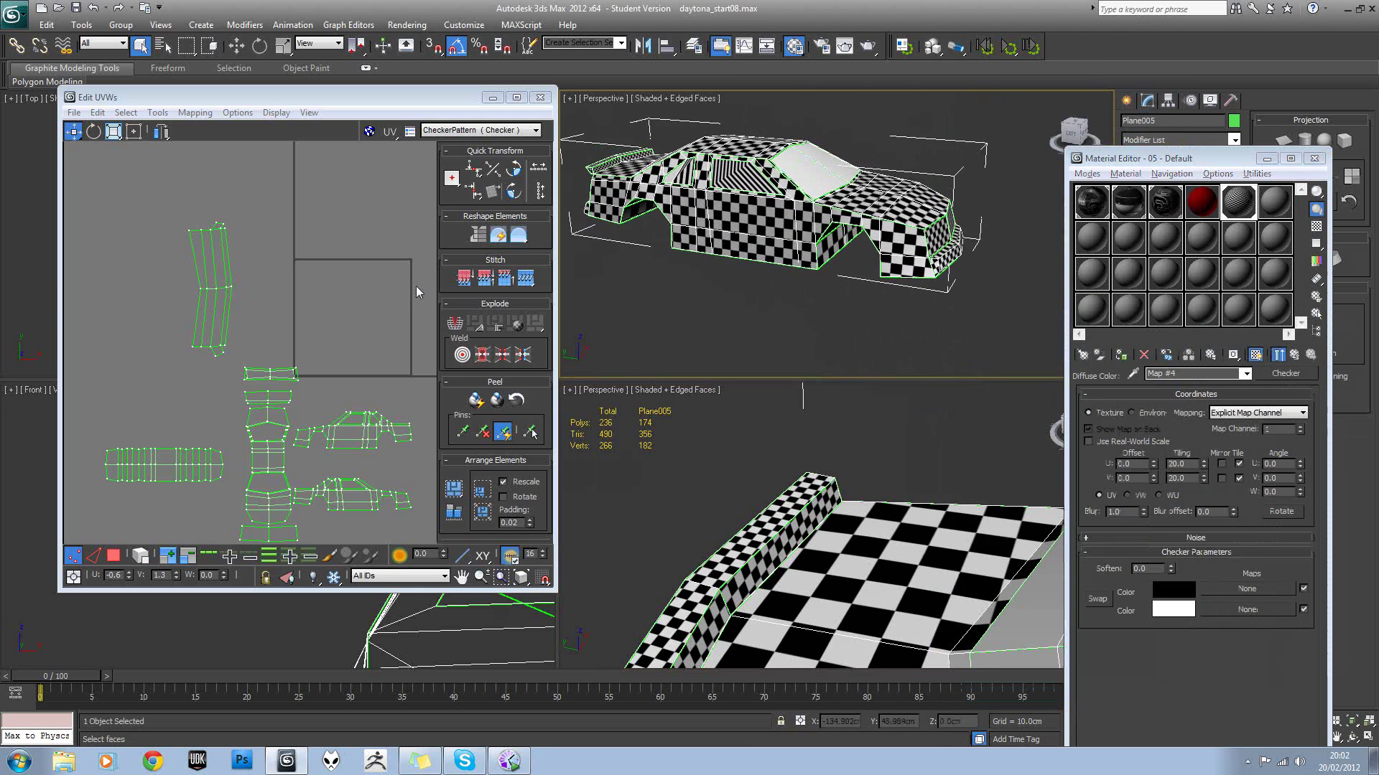
# Switch to face selection and select the separate UV pieces to identify the car parts they cover.
pyautogui.scroll(-4, 311, 284)
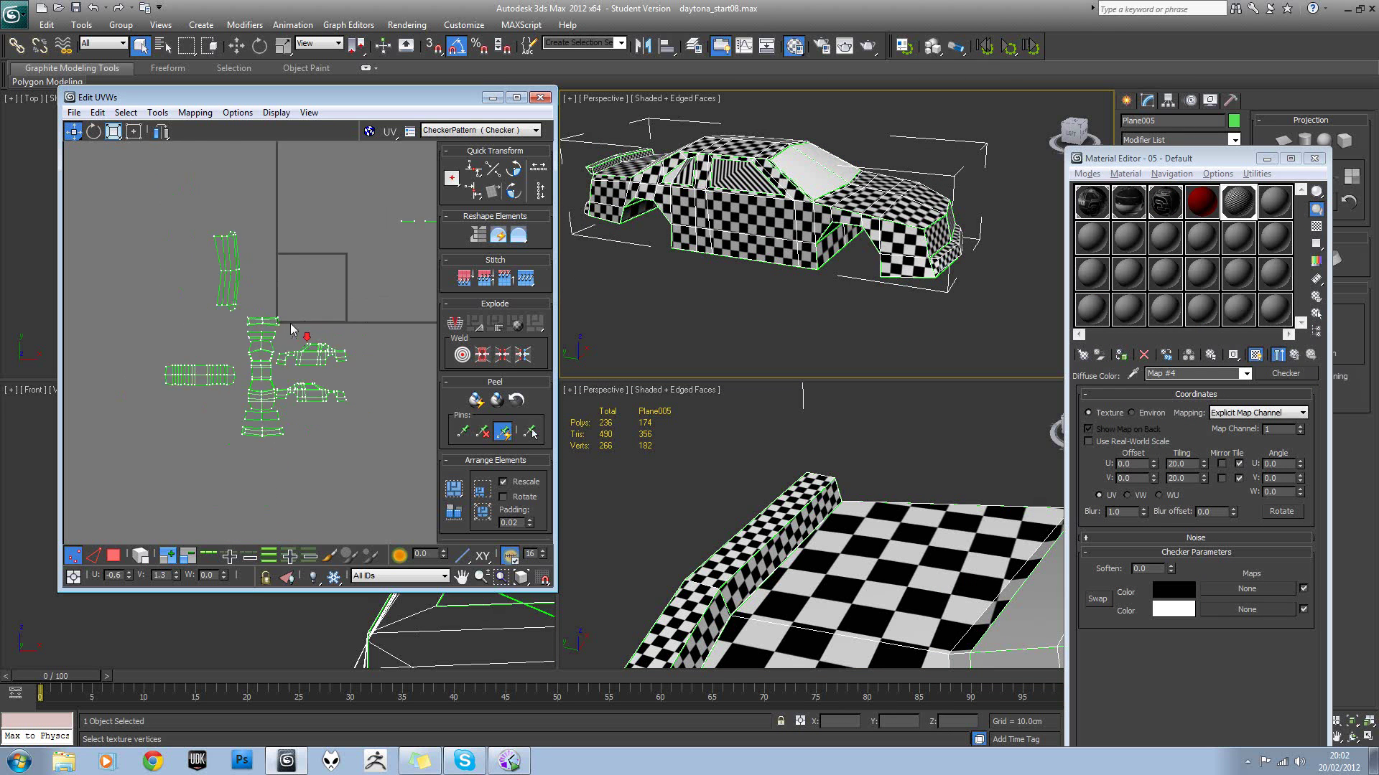
pyautogui.moveTo(246, 344); pyautogui.dragTo(199, 363, button='middle')
pyautogui.click(113, 555)
pyautogui.click(185, 271)
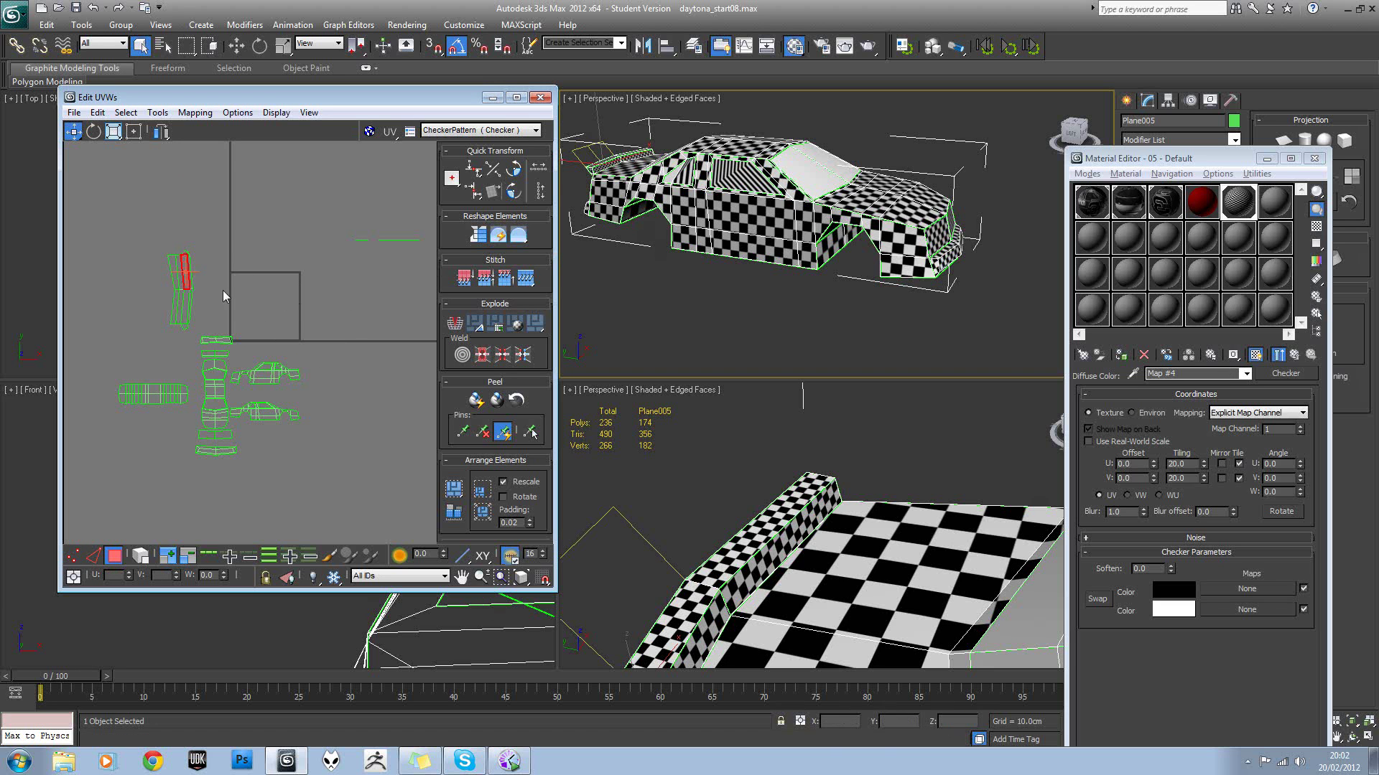
pyautogui.moveTo(214, 292); pyautogui.dragTo(240, 283, button='middle')
pyautogui.moveTo(94, 221); pyautogui.dragTo(144, 287)
pyautogui.moveTo(320, 454); pyautogui.dragTo(327, 458)
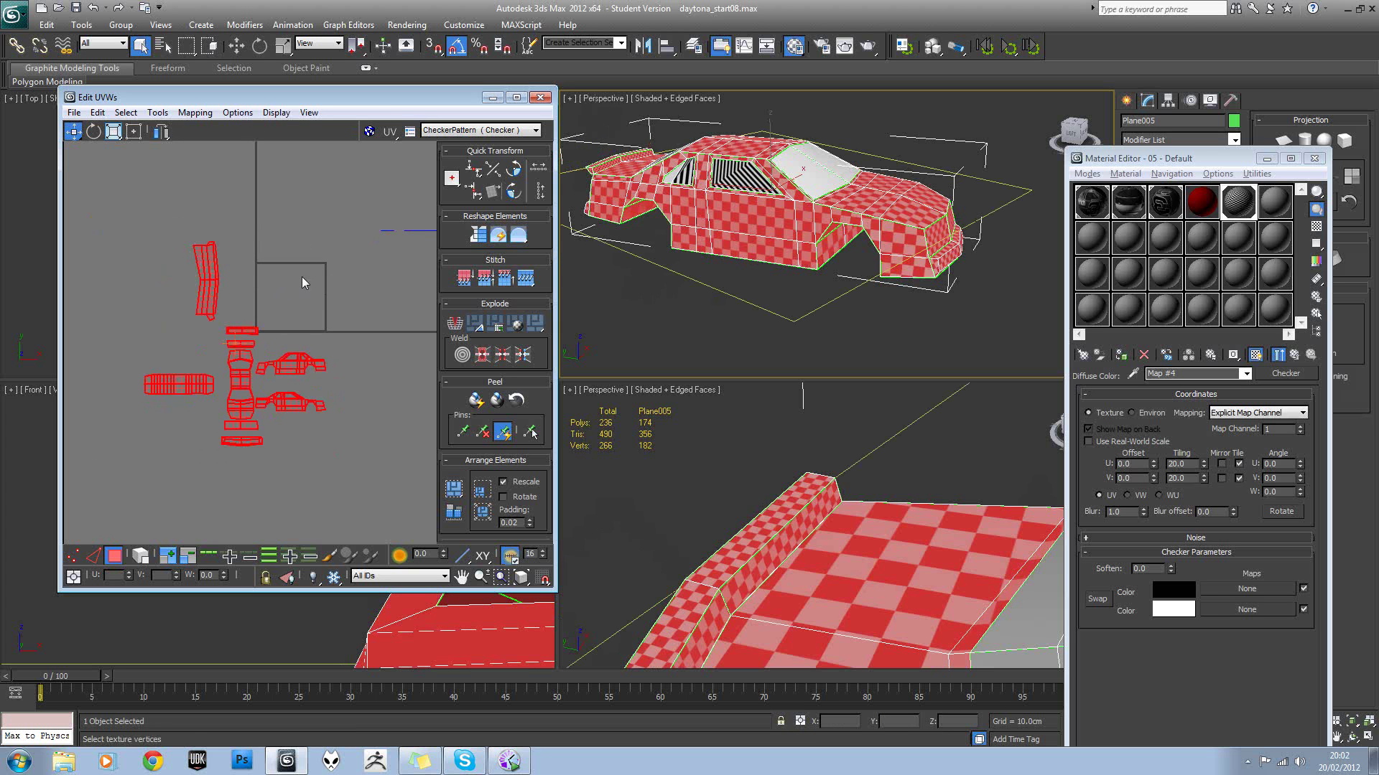
pyautogui.moveTo(326, 277); pyautogui.dragTo(268, 308, button='middle')
pyautogui.moveTo(412, 298); pyautogui.dragTo(411, 297)
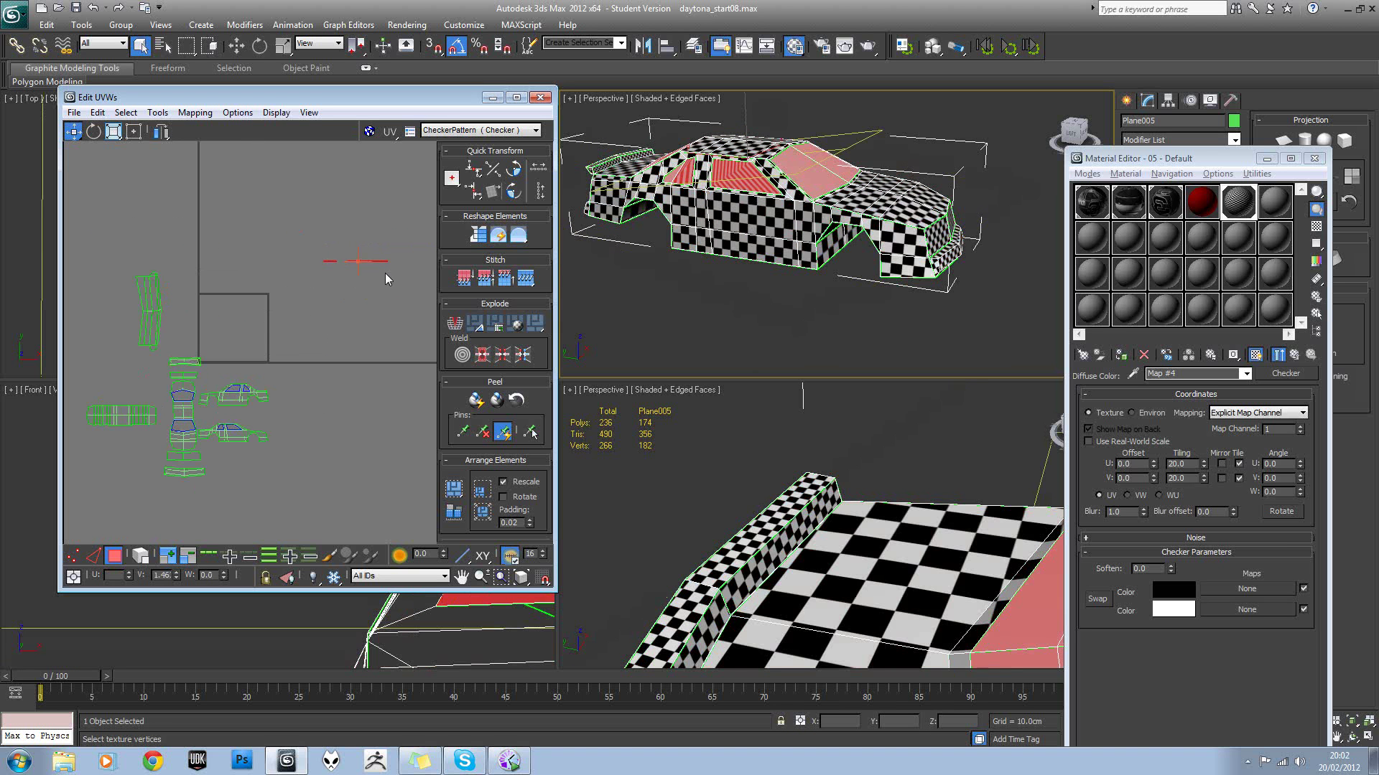
# Select the whole joined spoiler piece and move it beside the two car side pieces.
pyautogui.scroll(3, 242, 319)
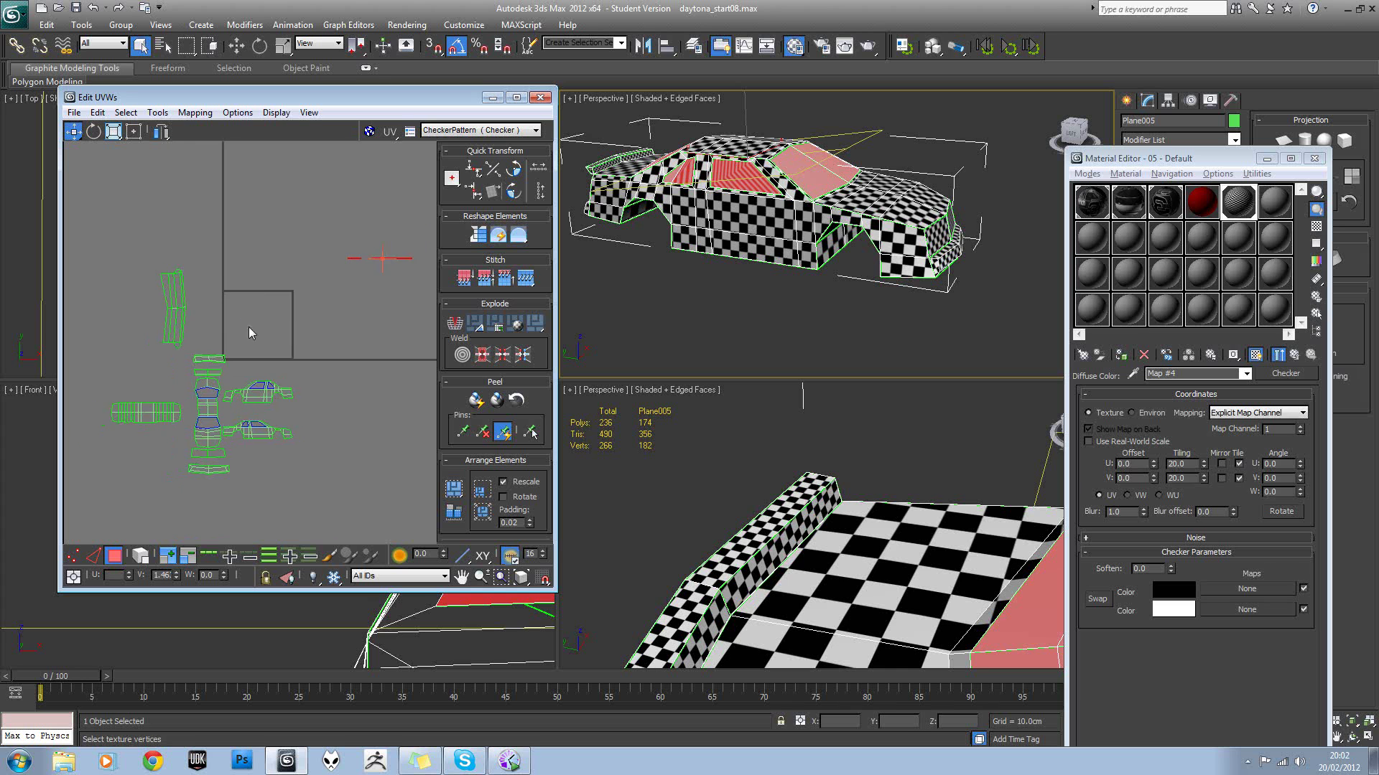
pyautogui.moveTo(182, 266); pyautogui.dragTo(223, 257, button='middle')
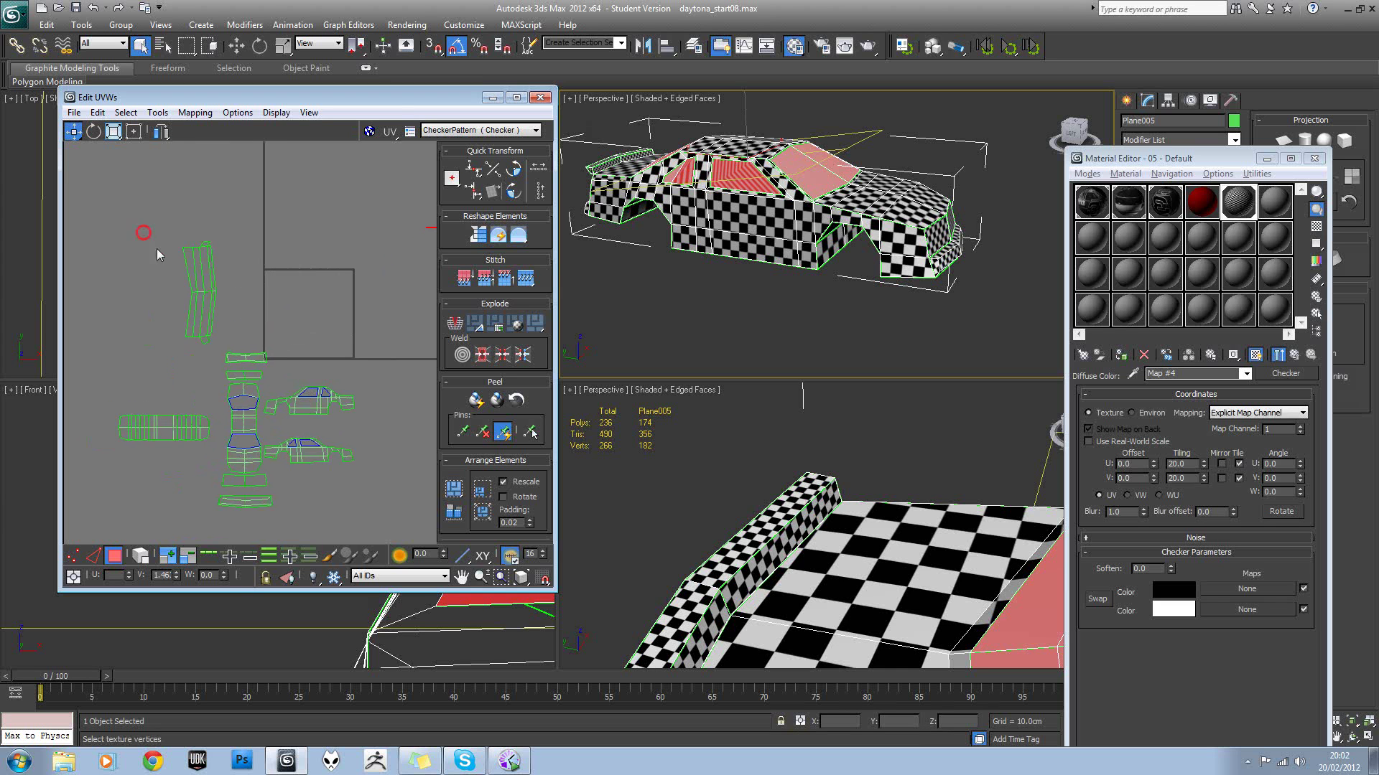
pyautogui.click(214, 342)
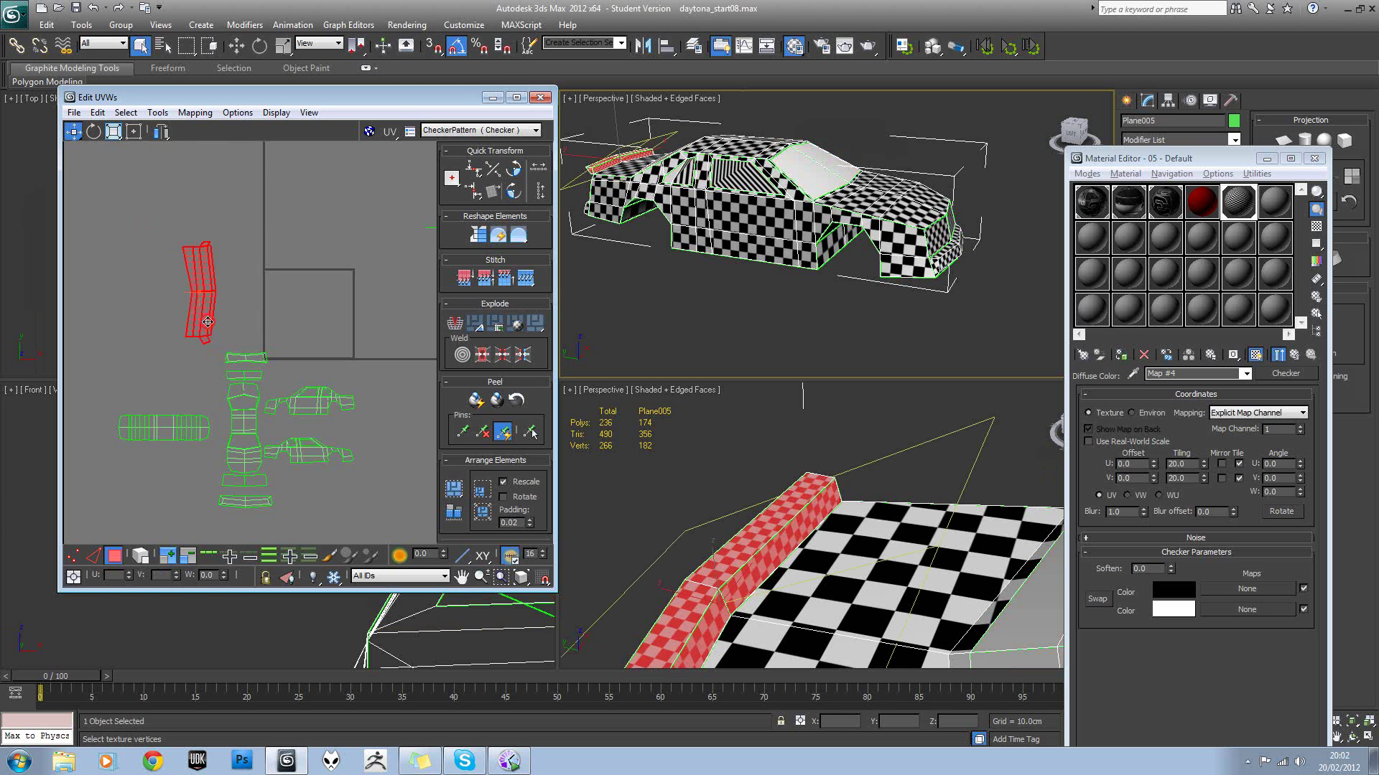
pyautogui.moveTo(208, 323); pyautogui.dragTo(379, 450)
pyautogui.scroll(2, 378, 450)
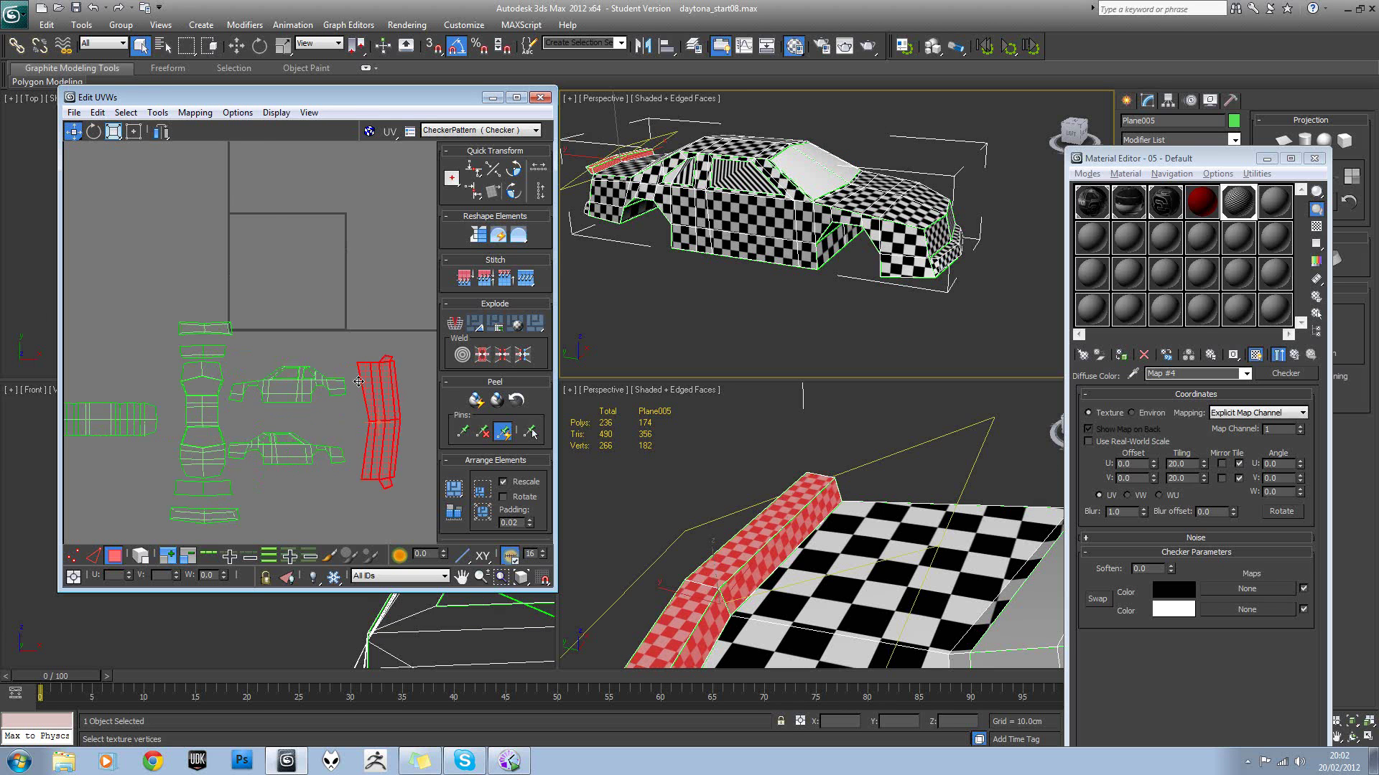
# Scale the spoiler piece down until its checkers match the size of those on the body.
pyautogui.click(113, 131)
pyautogui.moveTo(379, 415); pyautogui.dragTo(379, 467)
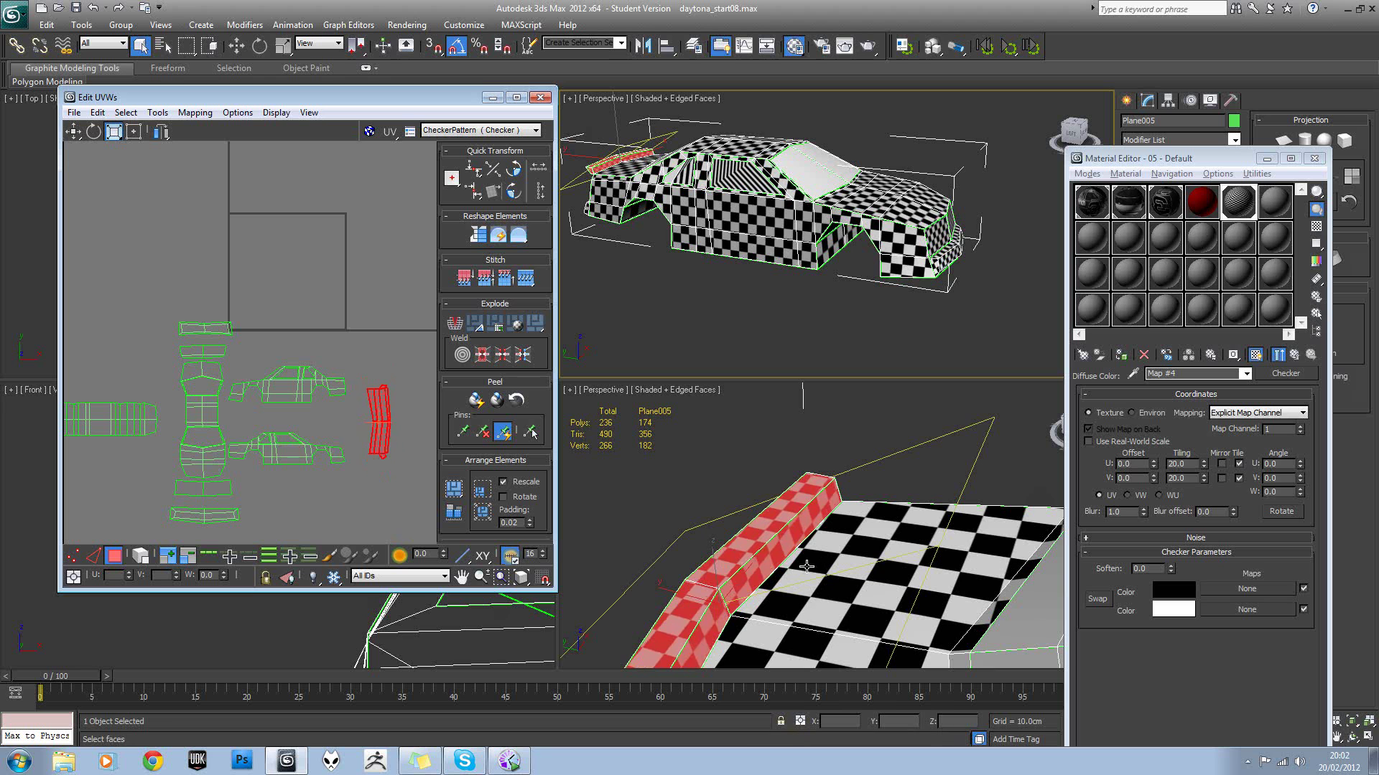
pyautogui.moveTo(383, 414); pyautogui.dragTo(394, 478)
pyautogui.click(380, 375)
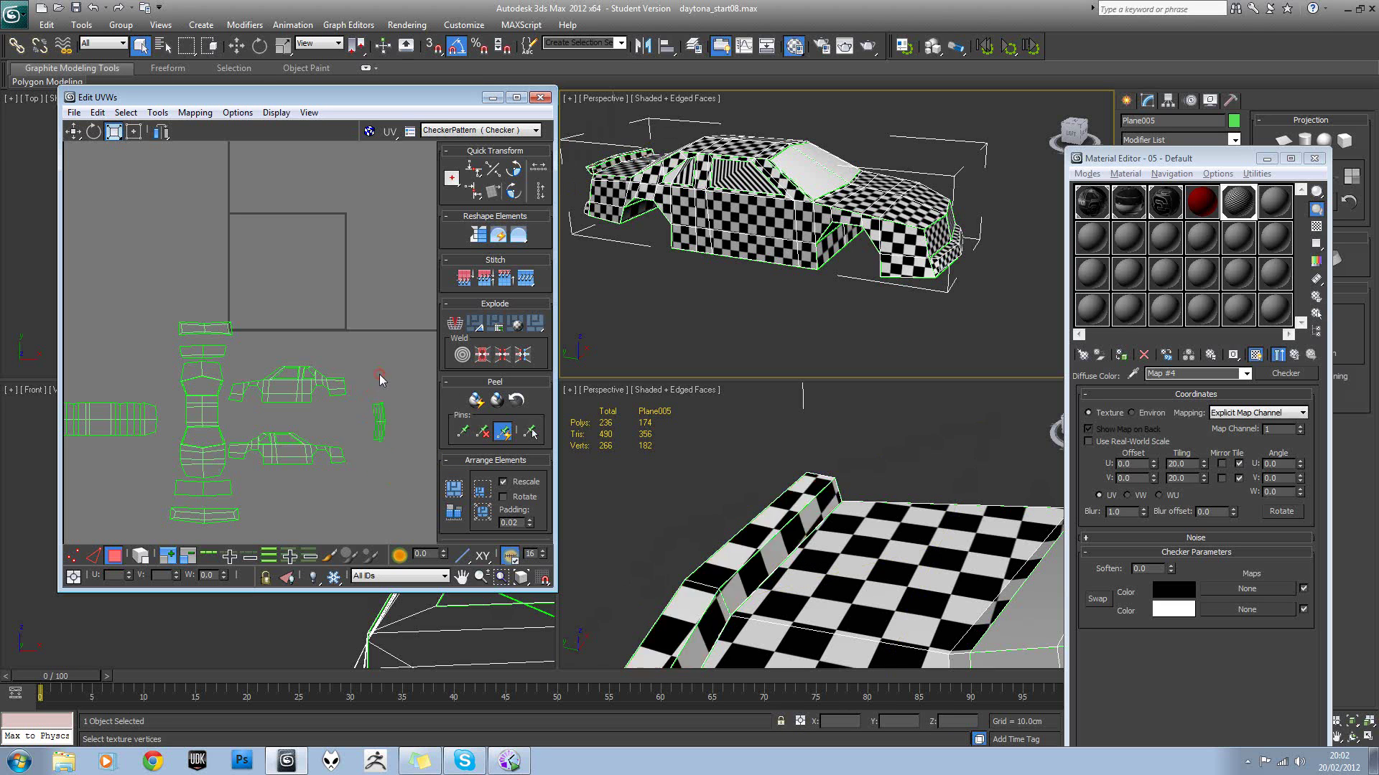
# Compare the checkers around the car, select the upper side piece and scale it down slightly to match.
pyautogui.scroll(-4, 761, 525)
pyautogui.keyDown('alt'); pyautogui.moveTo(761, 524); pyautogui.dragTo(739, 495, button='middle'); pyautogui.keyUp('alt')
pyautogui.click(289, 422)
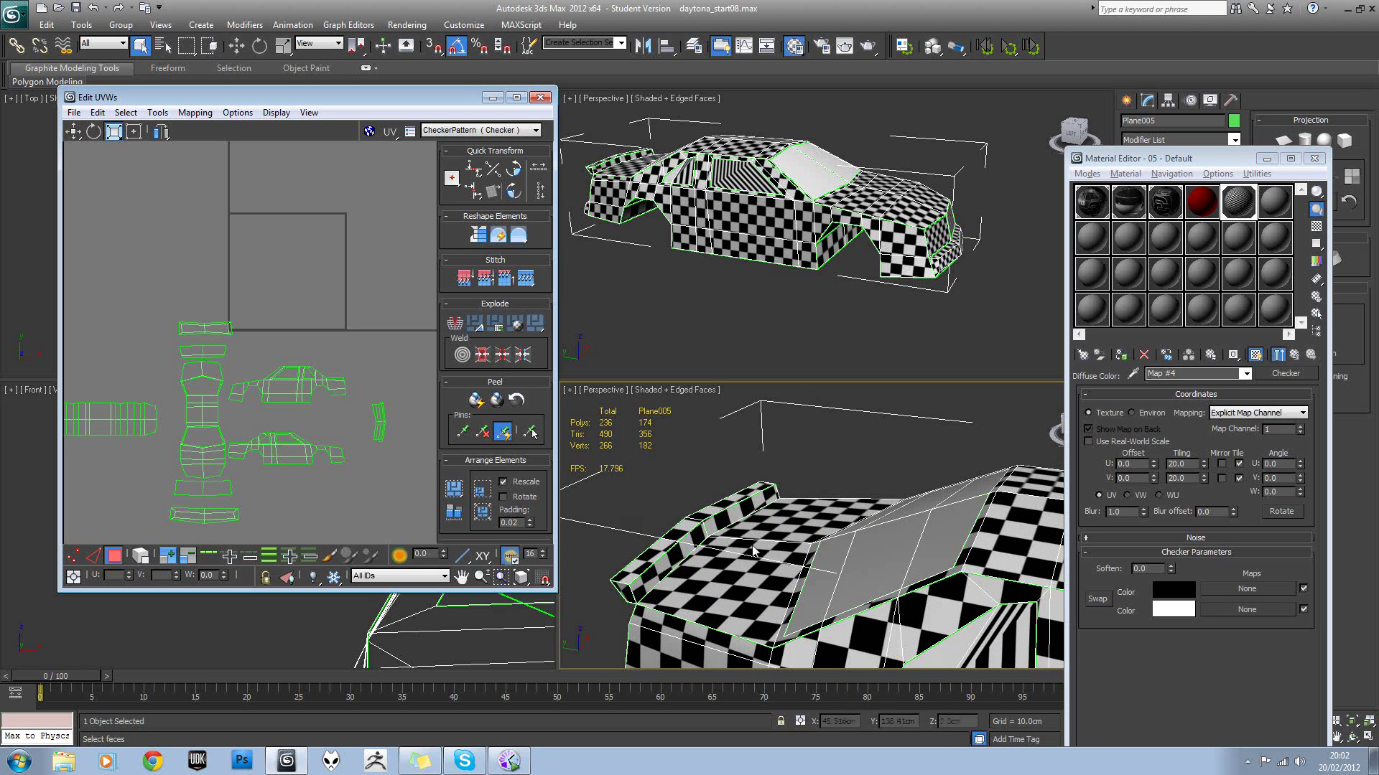
pyautogui.keyDown('alt'); pyautogui.moveTo(786, 539); pyautogui.dragTo(851, 525, button='middle'); pyautogui.keyUp('alt')
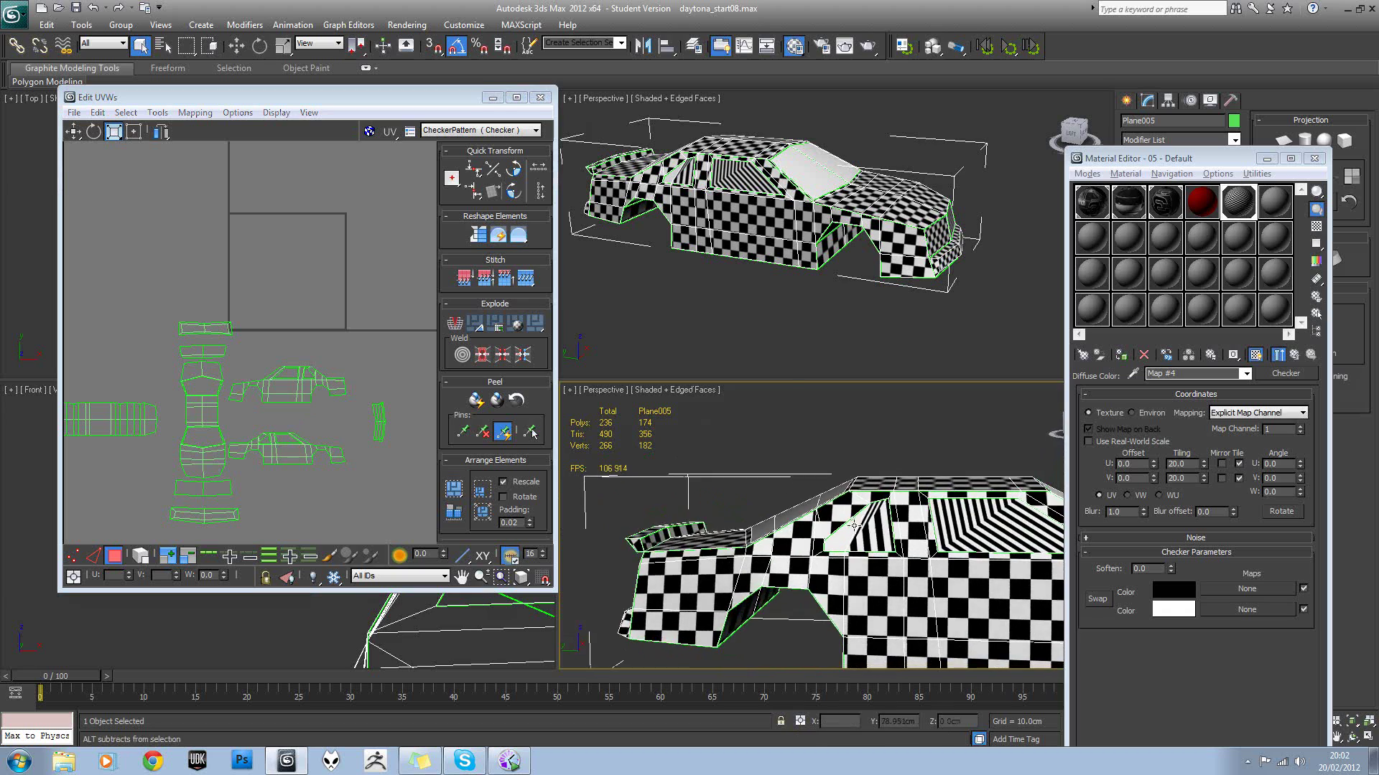
pyautogui.keyDown('alt'); pyautogui.moveTo(962, 537); pyautogui.dragTo(725, 554, button='middle'); pyautogui.keyUp('alt')
pyautogui.click(1008, 623)
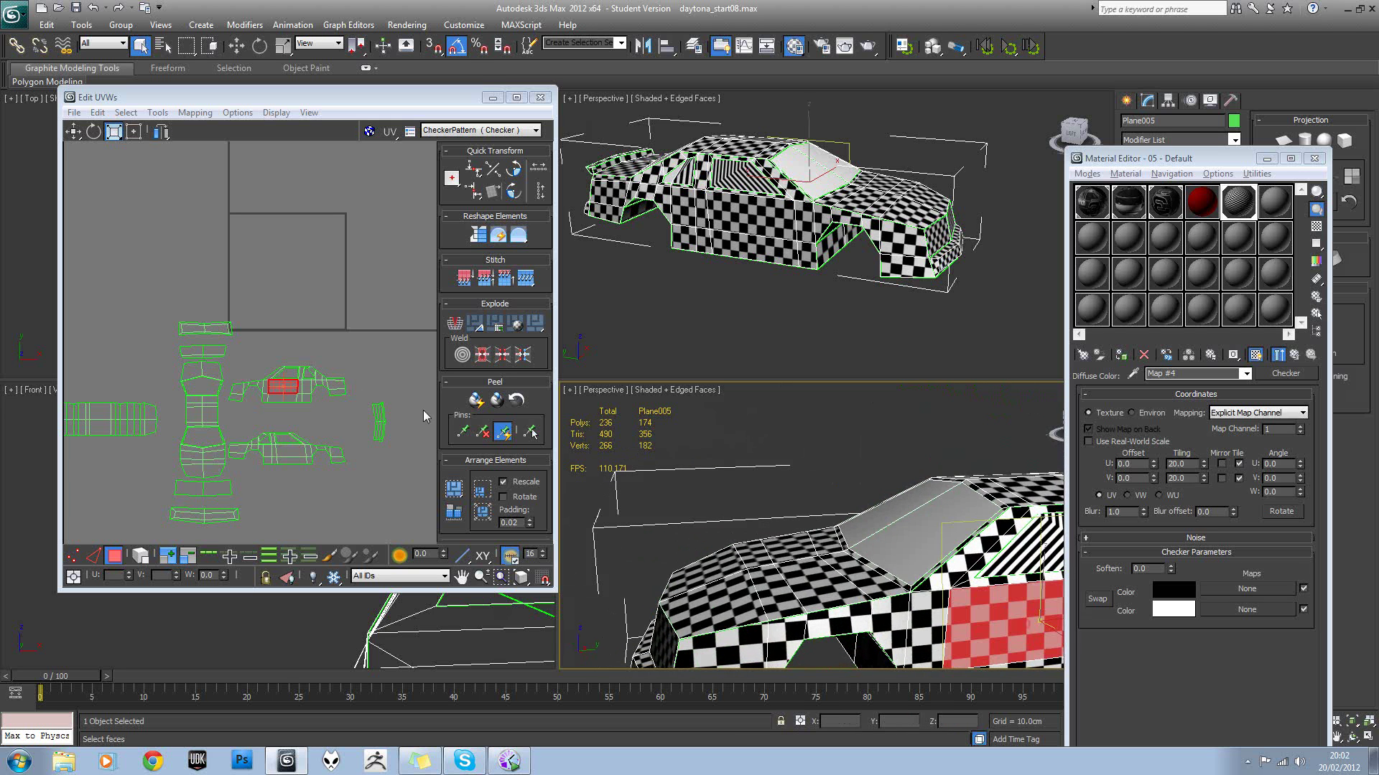
pyautogui.scroll(3, 349, 341)
pyautogui.moveTo(159, 456); pyautogui.dragTo(161, 458)
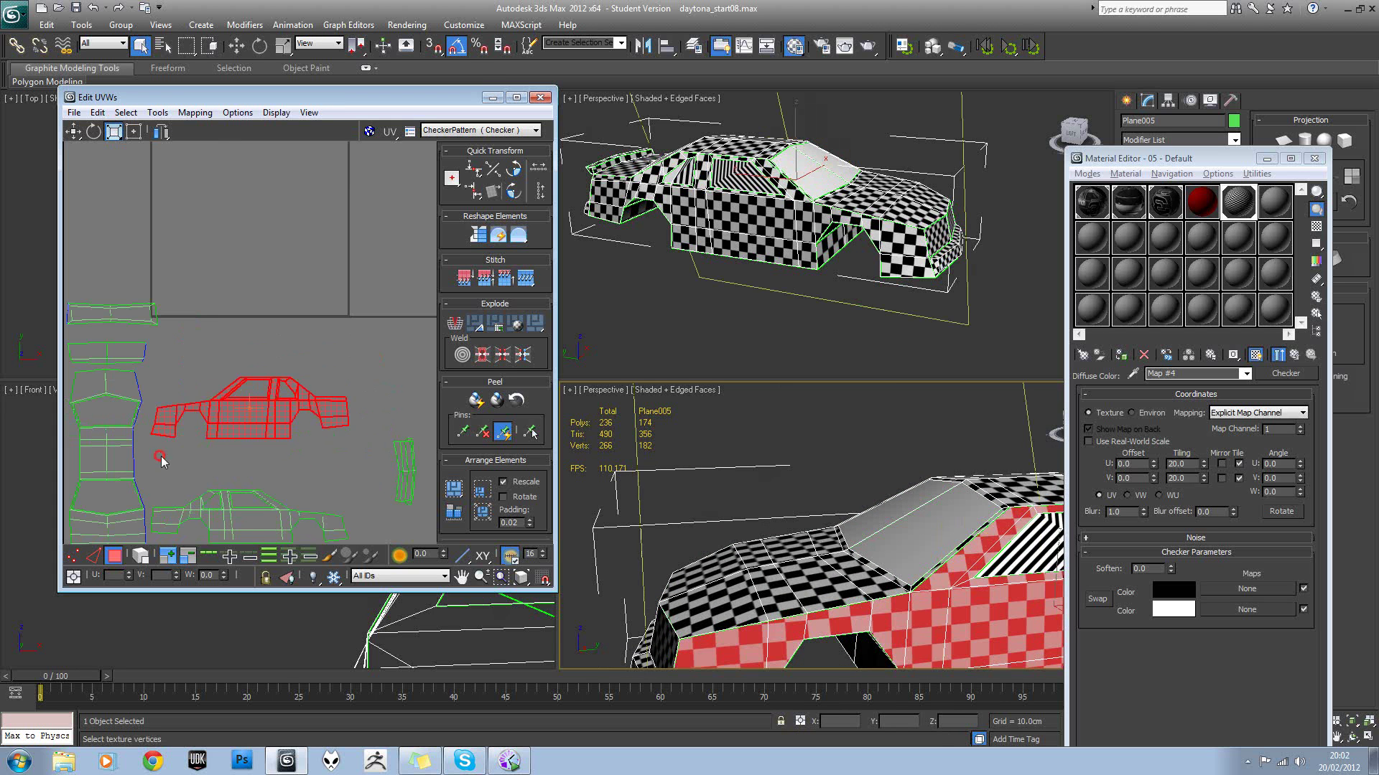
pyautogui.moveTo(289, 407); pyautogui.dragTo(291, 426)
pyautogui.click(316, 355)
pyautogui.scroll(-3, 309, 359)
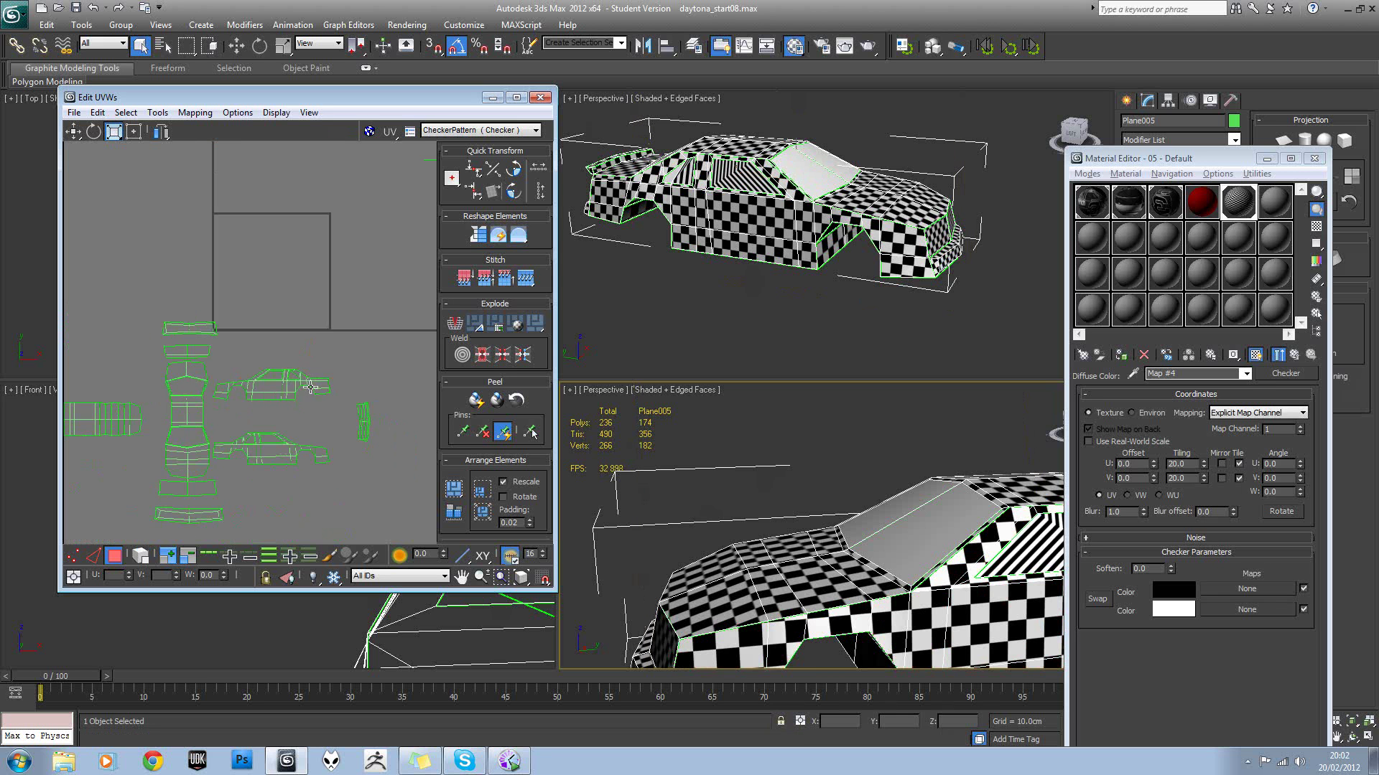
# Select the lower front bumper strip and scale it down to match the body's checker size.
pyautogui.keyDown('alt'); pyautogui.moveTo(661, 567); pyautogui.dragTo(851, 541, button='middle'); pyautogui.keyUp('alt')
pyautogui.click(713, 566)
pyautogui.moveTo(316, 449); pyautogui.dragTo(376, 375, button='middle')
pyautogui.scroll(3, 235, 435)
pyautogui.moveTo(234, 462); pyautogui.dragTo(236, 415, button='middle')
pyautogui.moveTo(330, 430); pyautogui.dragTo(300, 511)
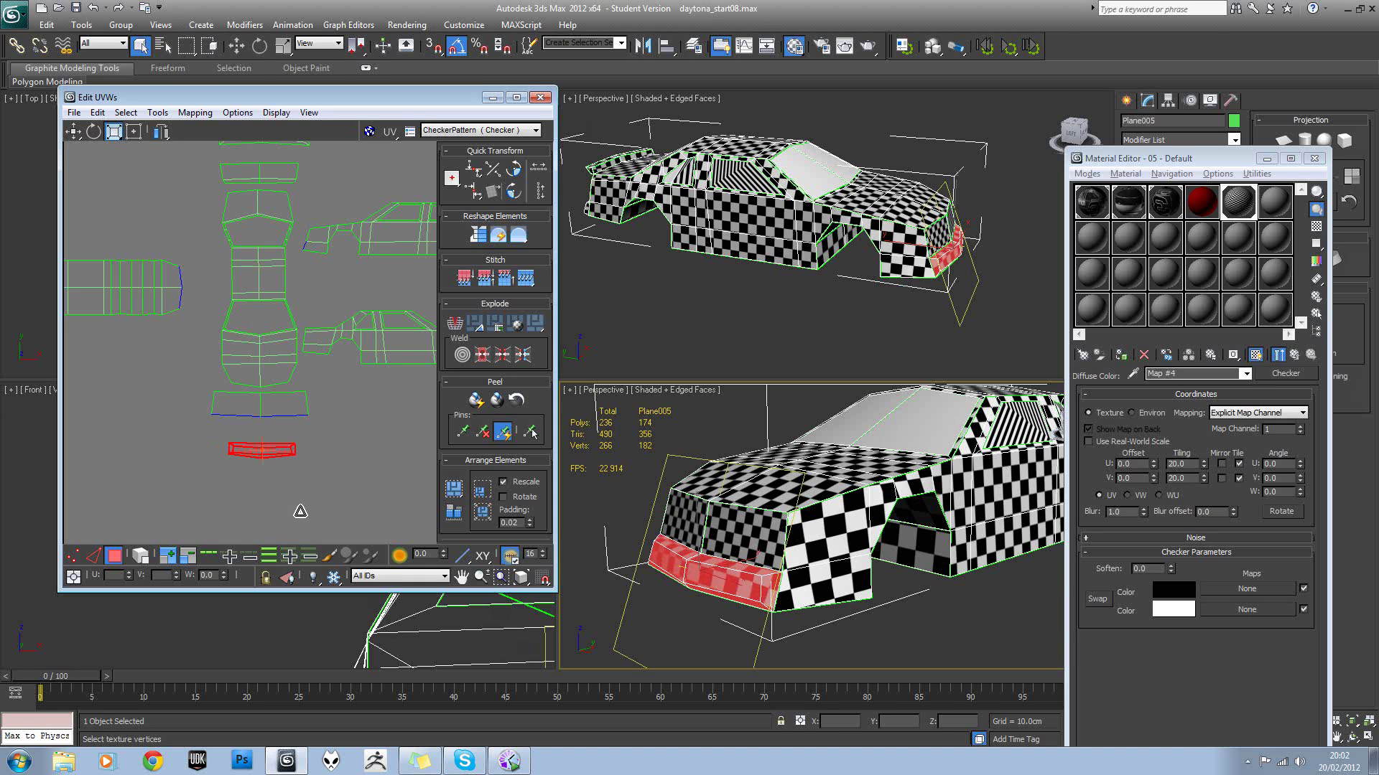
# Scale down the front panel piece above the bumper strip to match the surrounding checkers.
pyautogui.keyDown('alt'); pyautogui.moveTo(878, 575); pyautogui.dragTo(787, 565, button='middle'); pyautogui.keyUp('alt')
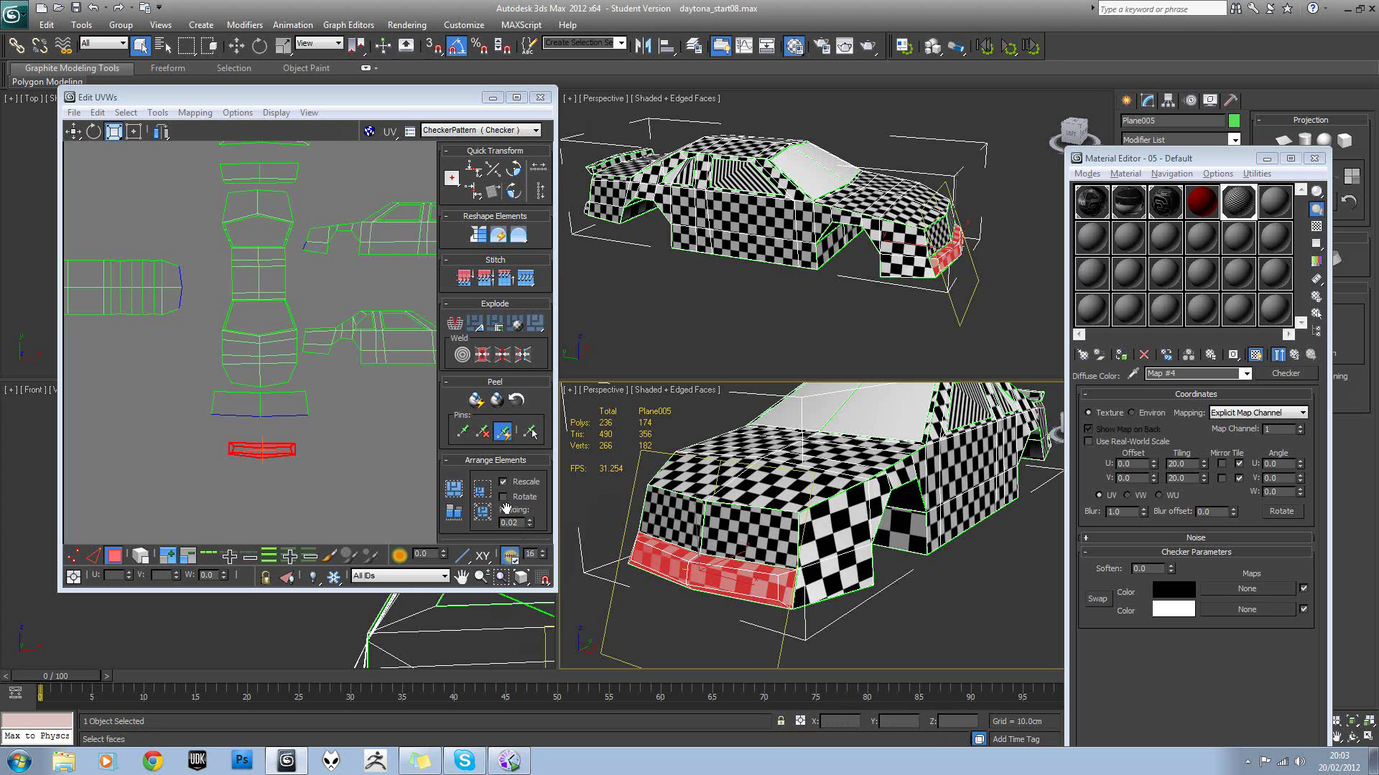
pyautogui.click(275, 403)
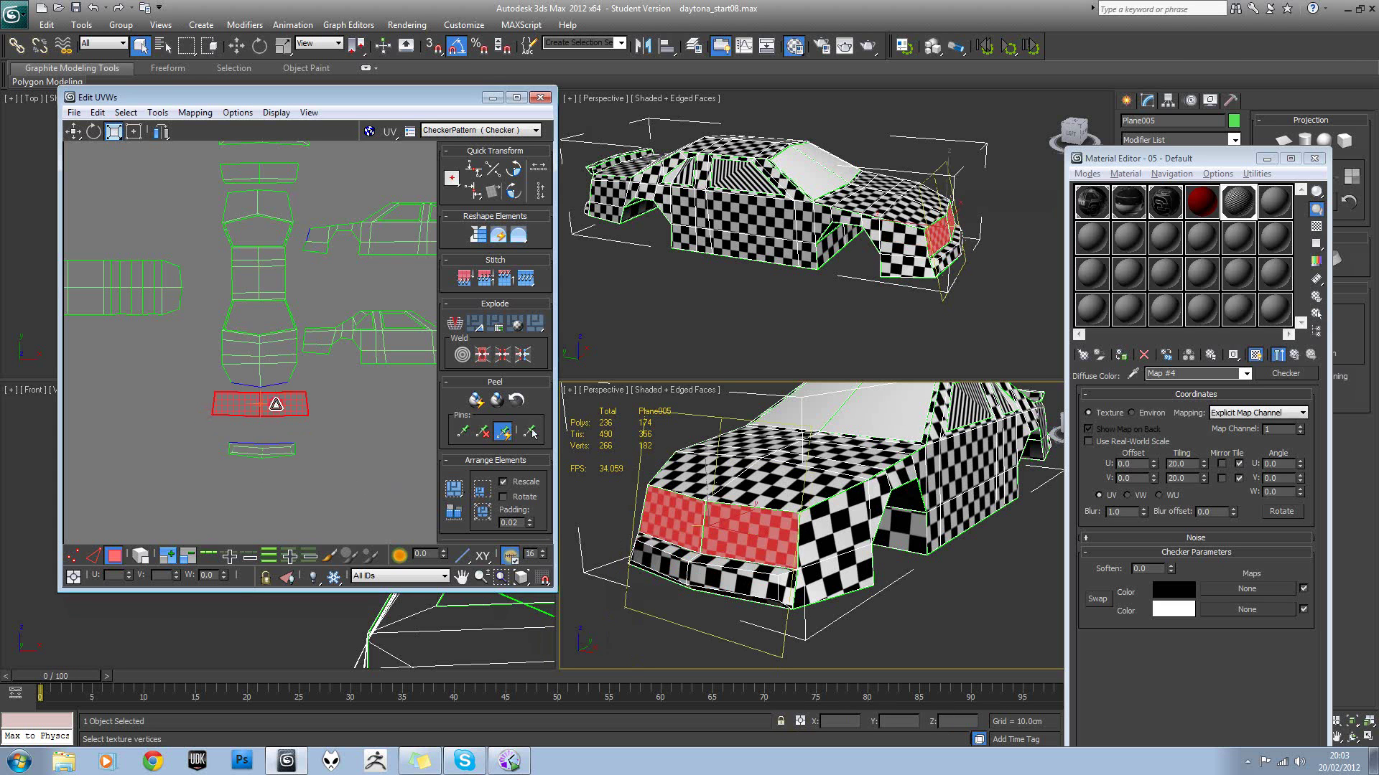
pyautogui.moveTo(276, 411); pyautogui.dragTo(285, 451)
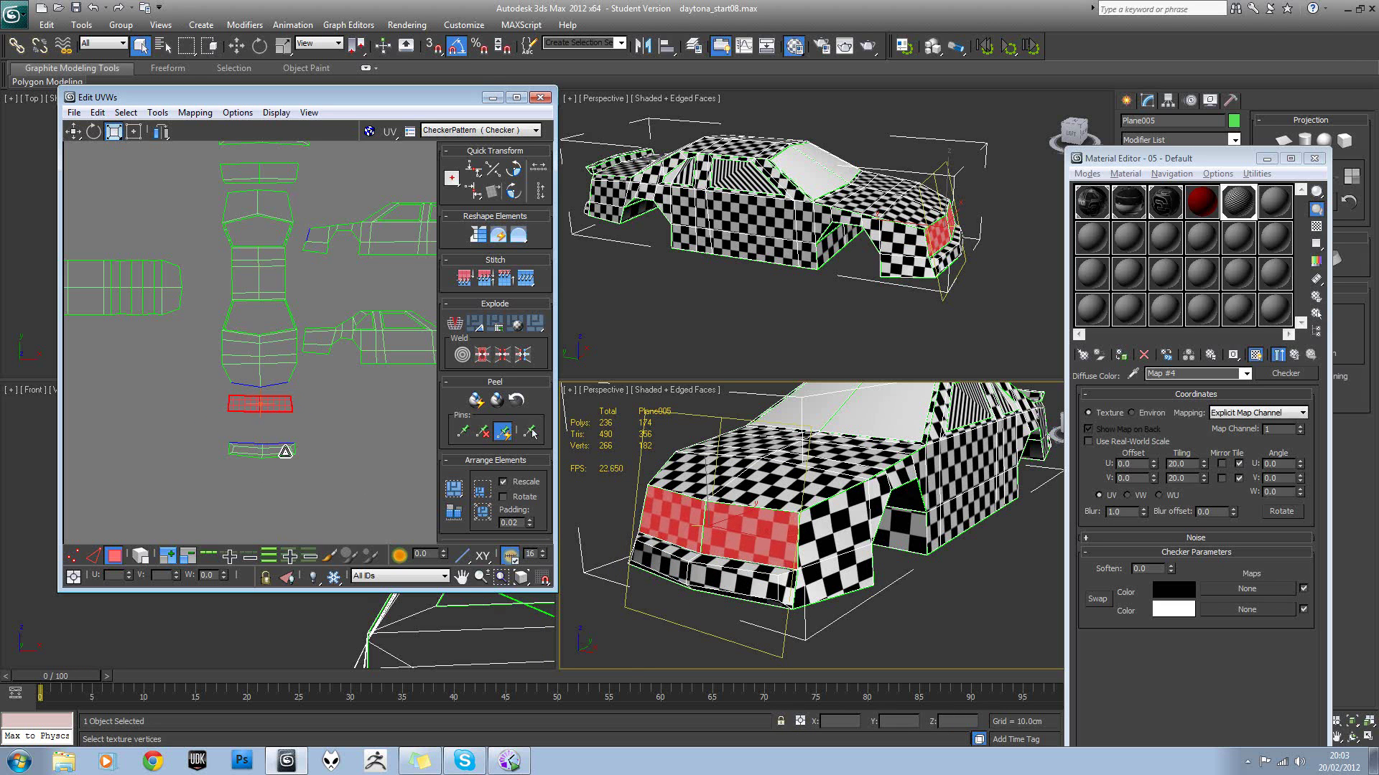
pyautogui.scroll(-3, 300, 439)
pyautogui.click(304, 439)
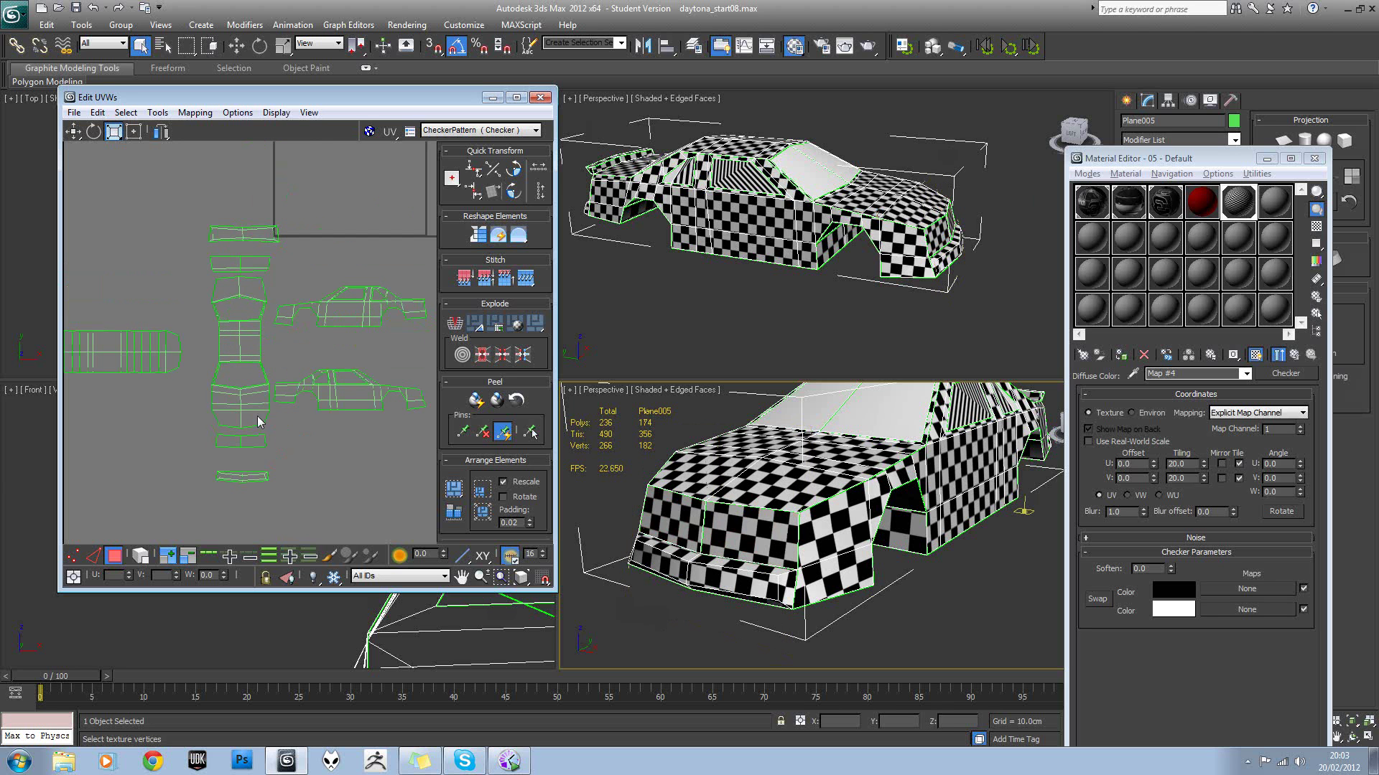
# Scale the car's underside piece down to less than half its size and reposition it beside the other pieces.
pyautogui.keyDown('alt'); pyautogui.moveTo(808, 503); pyautogui.dragTo(845, 526, button='middle'); pyautogui.keyUp('alt')
pyautogui.scroll(-3, 854, 501)
pyautogui.moveTo(276, 373); pyautogui.dragTo(405, 407, button='middle')
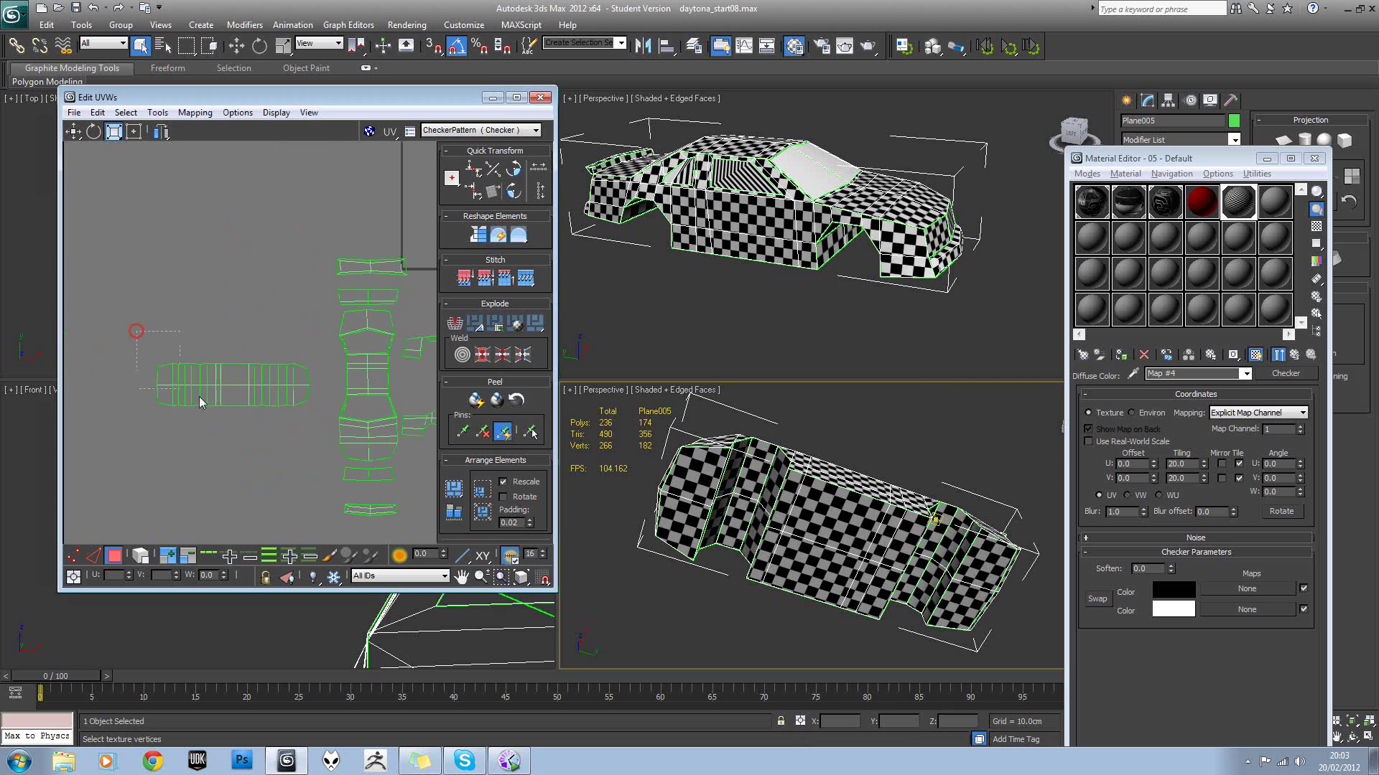
pyautogui.click(280, 390)
pyautogui.moveTo(280, 390); pyautogui.dragTo(292, 480)
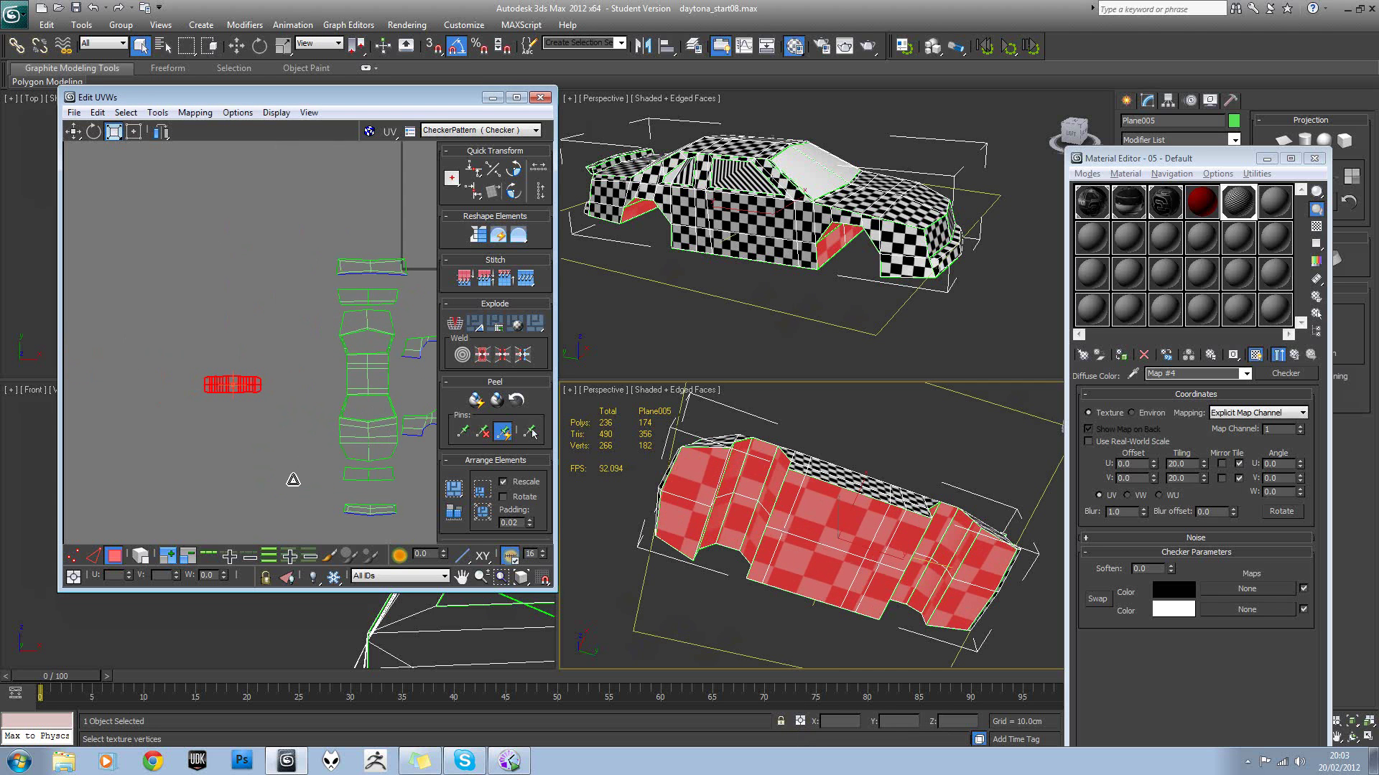
pyautogui.press('w')
pyautogui.moveTo(247, 389)
pyautogui.mouseDown()
pyautogui.moveTo(330, 385)
pyautogui.moveTo(269, 382)
pyautogui.mouseUp()
pyautogui.click(286, 431)
# Inspect the checkers along the bumper's underside up close and check the matching strips in the UV layout.
pyautogui.moveTo(357, 409); pyautogui.dragTo(298, 403, button='middle')
pyautogui.keyDown('alt'); pyautogui.moveTo(851, 513); pyautogui.dragTo(726, 606, button='middle'); pyautogui.keyUp('alt')
pyautogui.scroll(3, 847, 564)
pyautogui.moveTo(847, 563); pyautogui.dragTo(750, 528, button='middle')
pyautogui.scroll(3, 778, 495)
pyautogui.moveTo(778, 474); pyautogui.dragTo(773, 502, button='middle')
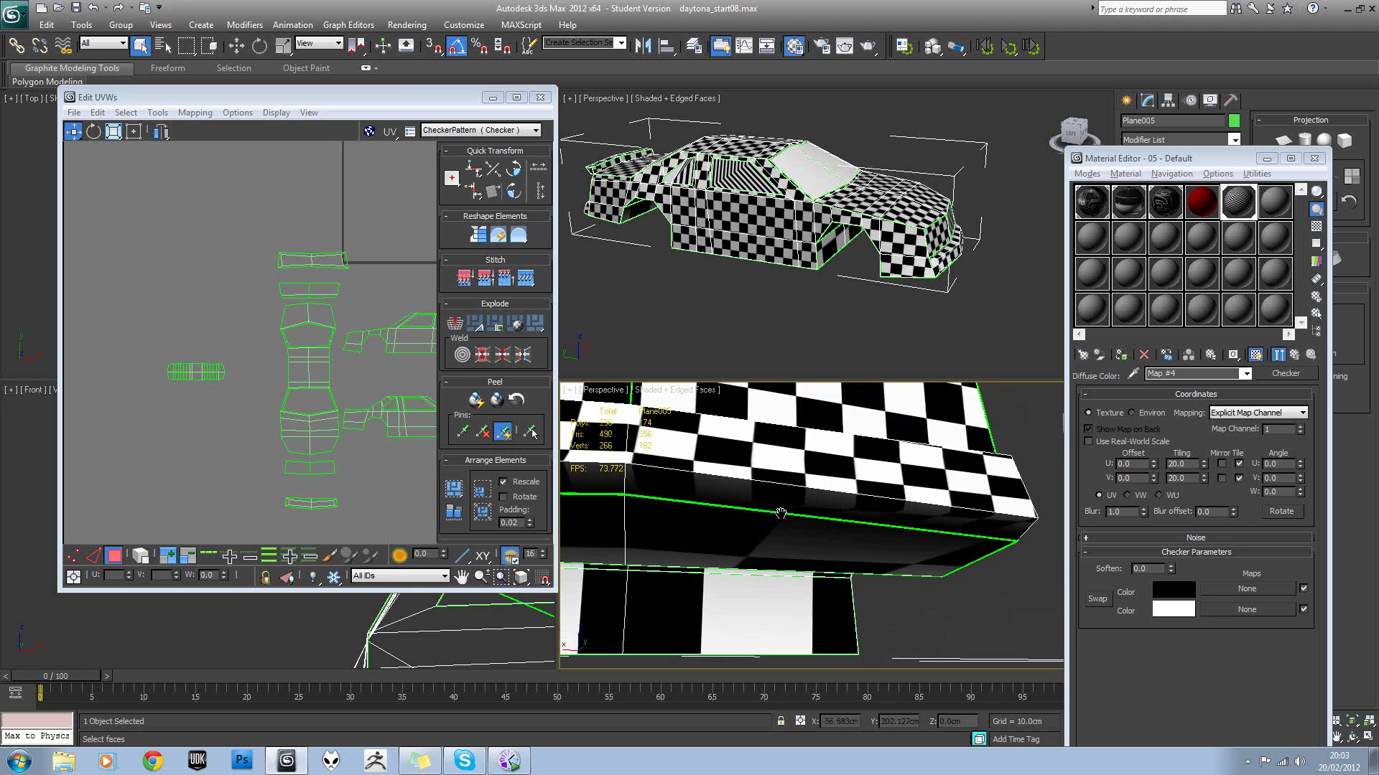
pyautogui.click(758, 478)
pyautogui.moveTo(326, 308); pyautogui.dragTo(288, 350, button='middle')
pyautogui.scroll(3, 288, 350)
pyautogui.moveTo(169, 221); pyautogui.dragTo(320, 333)
pyautogui.click(125, 134)
pyautogui.press('w')
pyautogui.click(366, 313)
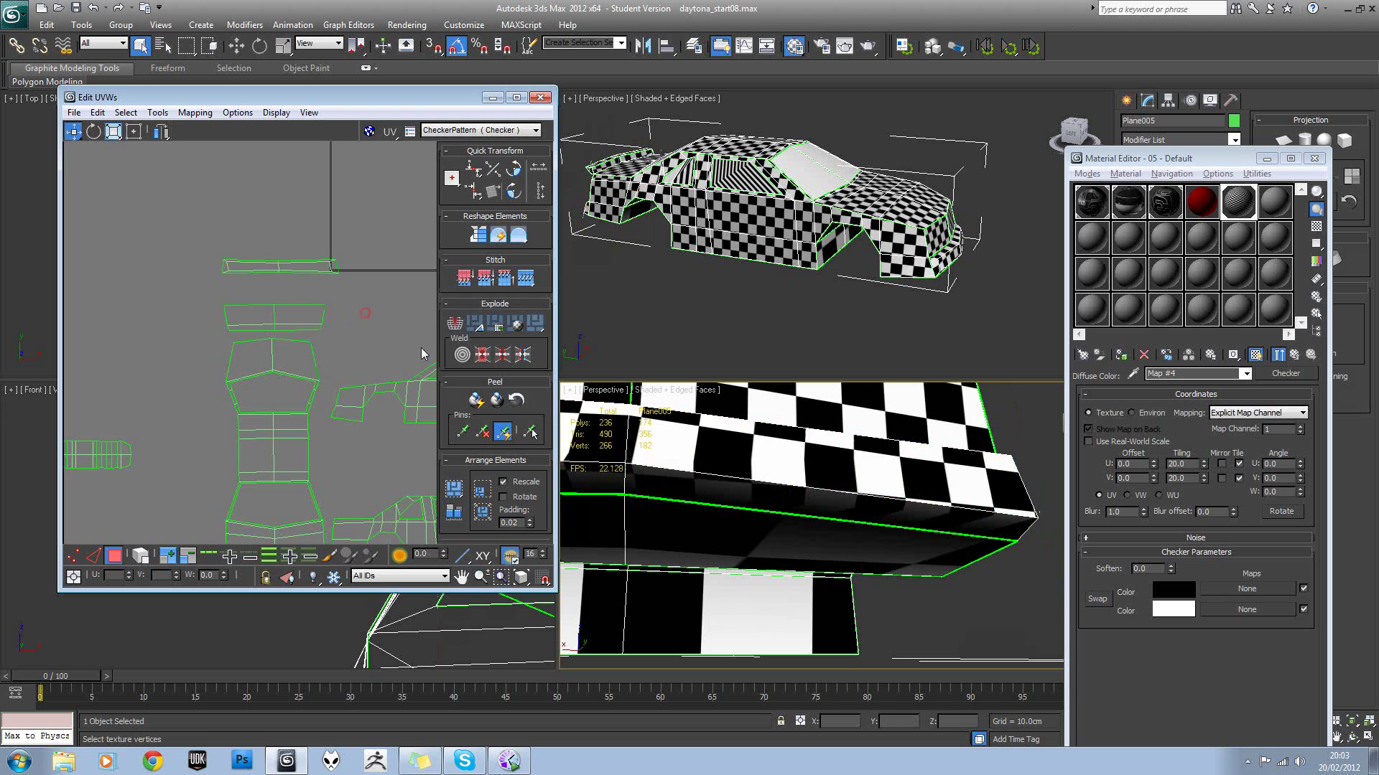
# View the whole car from the side and compare the checker sizes across the body pieces.
pyautogui.keyDown('alt'); pyautogui.moveTo(686, 420); pyautogui.dragTo(715, 450, button='middle'); pyautogui.keyUp('alt')
pyautogui.scroll(-2, 714, 450)
pyautogui.scroll(-4, 714, 450)
pyautogui.keyDown('alt'); pyautogui.moveTo(792, 497); pyautogui.dragTo(697, 571, button='middle'); pyautogui.keyUp('alt')
pyautogui.moveTo(232, 300); pyautogui.dragTo(231, 275, button='middle')
pyautogui.scroll(-1, 232, 275)
pyautogui.moveTo(291, 351)
pyautogui.mouseDown(button='middle')
pyautogui.moveTo(274, 292)
pyautogui.moveTo(305, 345)
pyautogui.moveTo(278, 348)
pyautogui.mouseUp(button='middle')
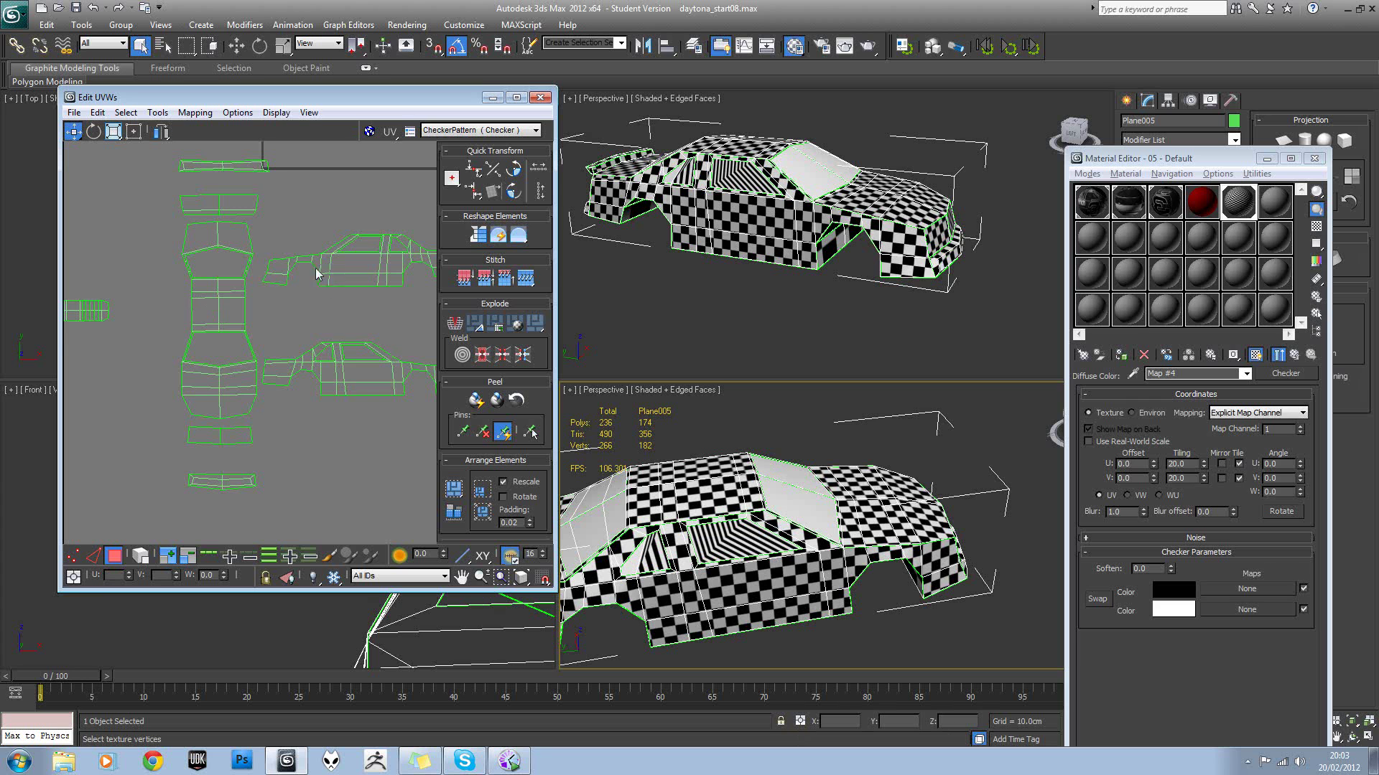
# Rotate the upper car side piece 90 degrees counterclockwise and move it up, clear of the other side piece.
pyautogui.moveTo(304, 284); pyautogui.dragTo(288, 307, button='middle')
pyautogui.moveTo(416, 321); pyautogui.dragTo(418, 322)
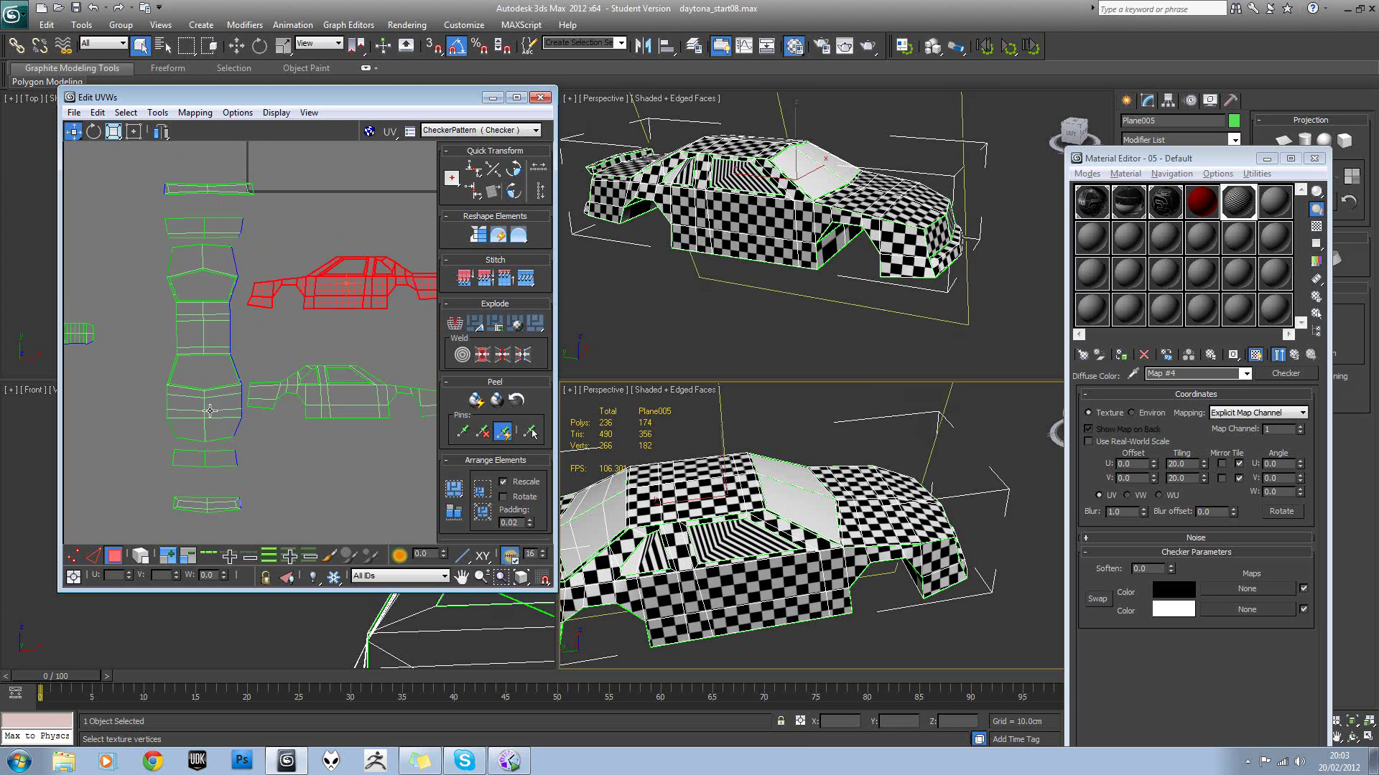
pyautogui.moveTo(285, 327); pyautogui.dragTo(269, 336, button='middle')
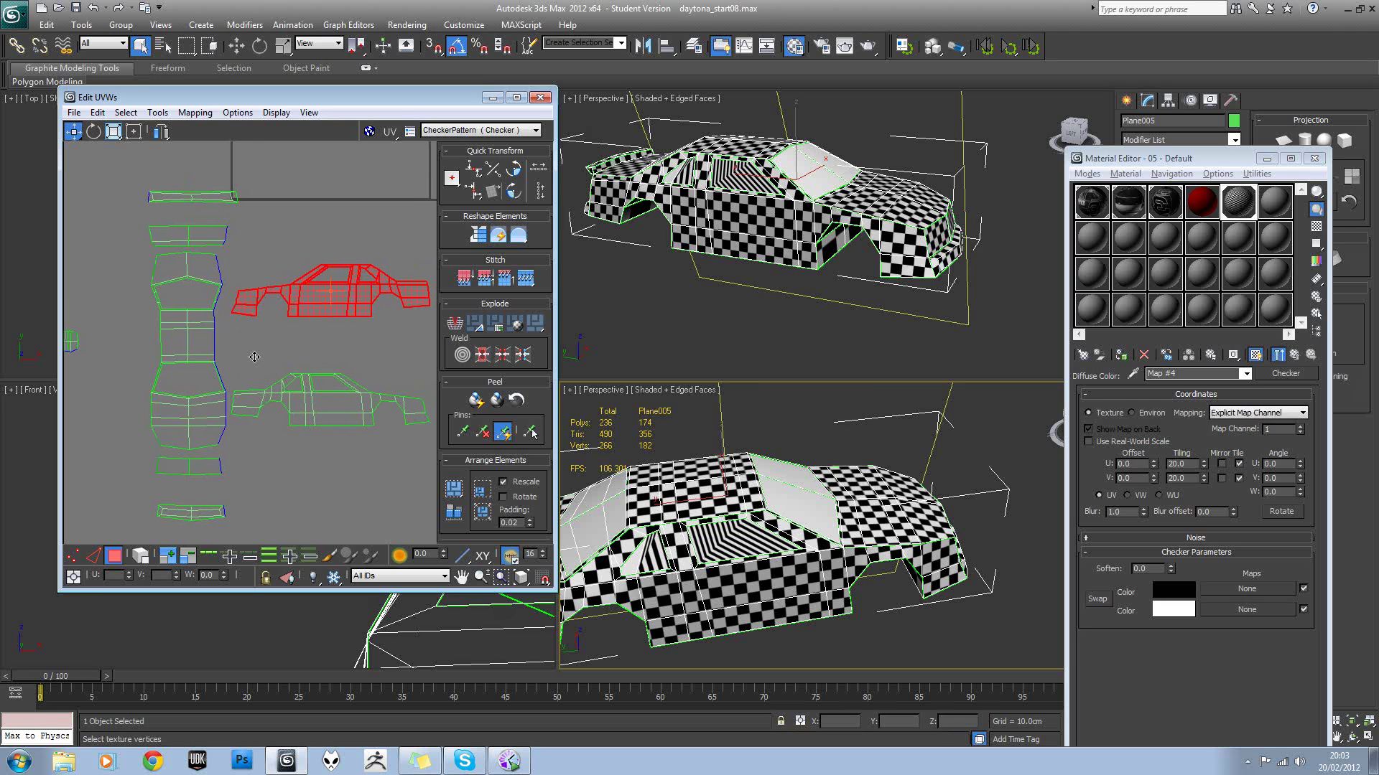
pyautogui.click(513, 169)
pyautogui.moveTo(353, 334); pyautogui.dragTo(357, 253)
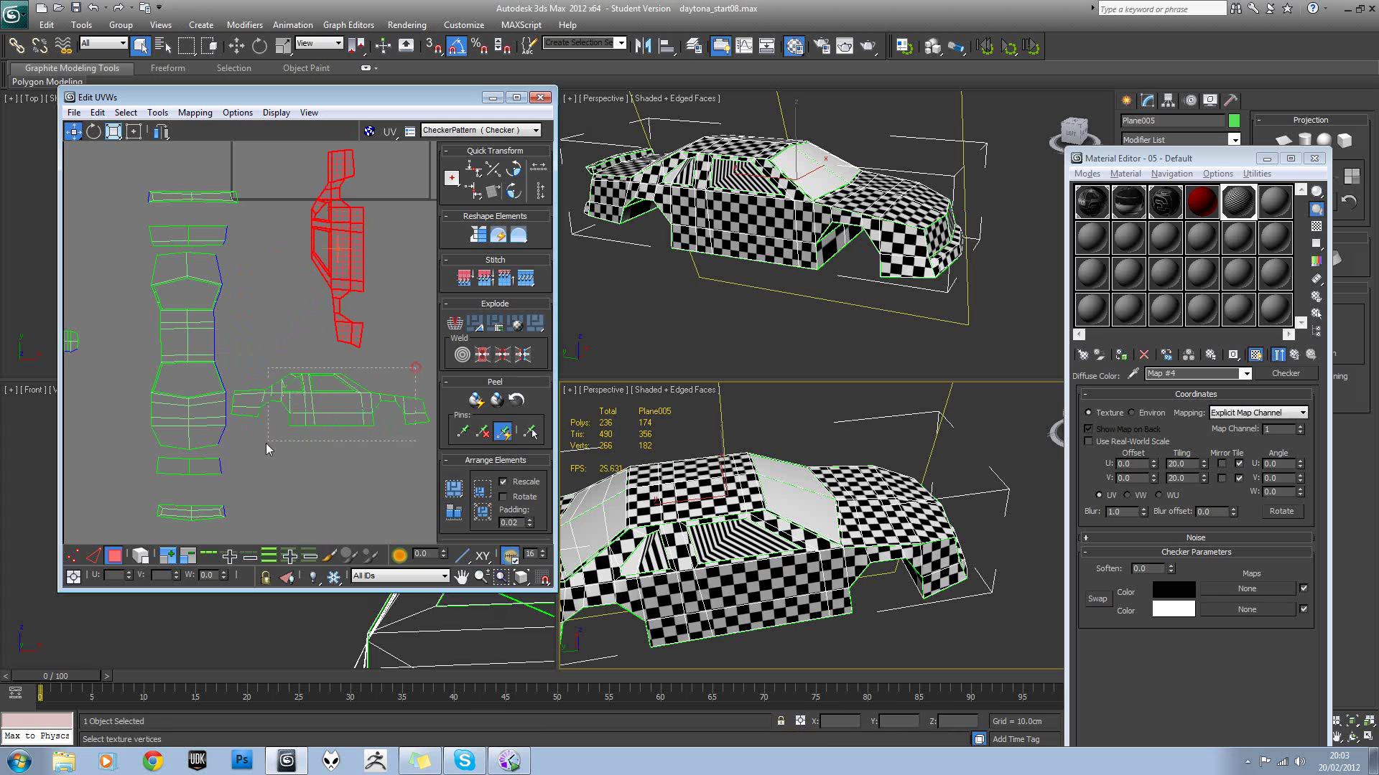
# Rotate the lower car side piece 90 degrees clockwise and place it along the left edge of the central body pieces.
pyautogui.moveTo(251, 451); pyautogui.dragTo(250, 451)
pyautogui.click(510, 193)
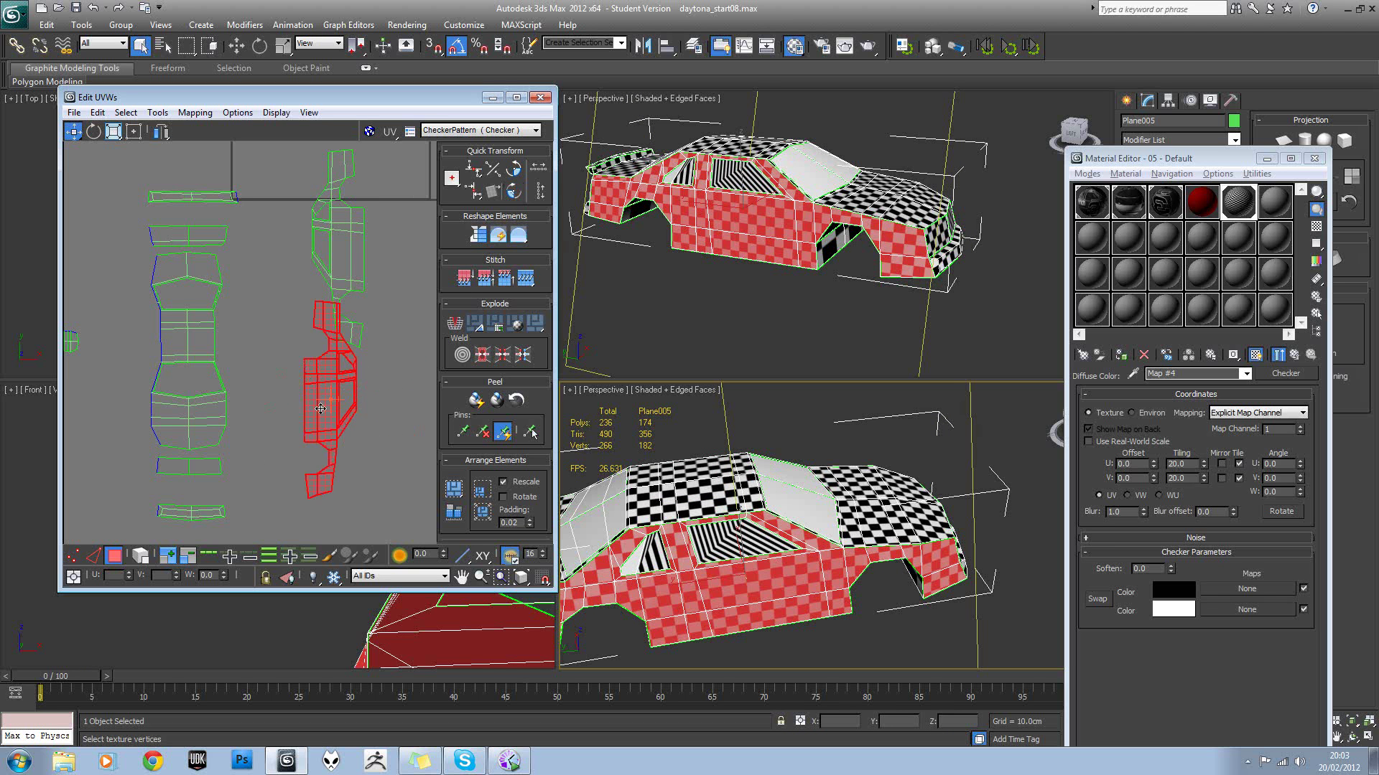
pyautogui.moveTo(319, 409); pyautogui.dragTo(119, 361)
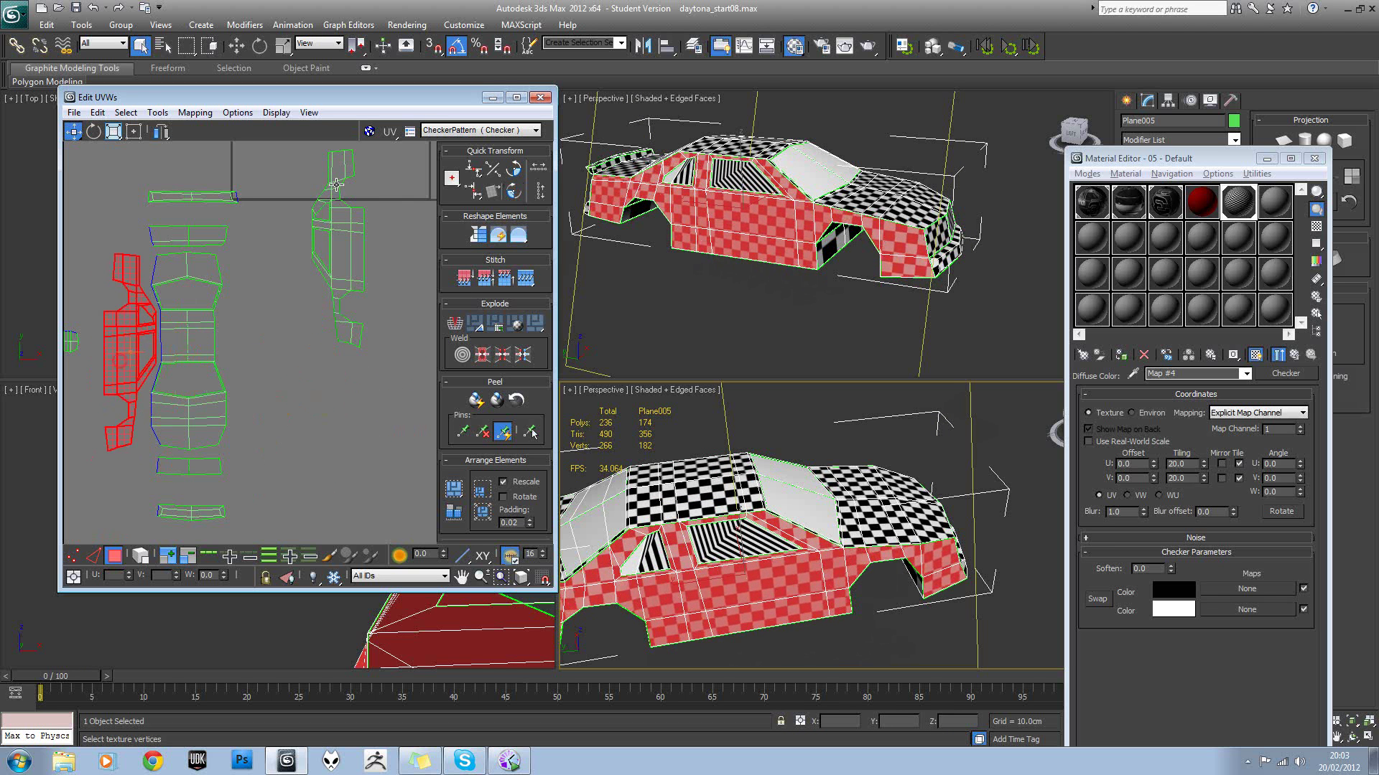
# Place the remaining side piece along the right edge of the central body pieces, with its roof edge beside the roof.
pyautogui.moveTo(322, 257); pyautogui.dragTo(232, 357)
pyautogui.scroll(8, 232, 357)
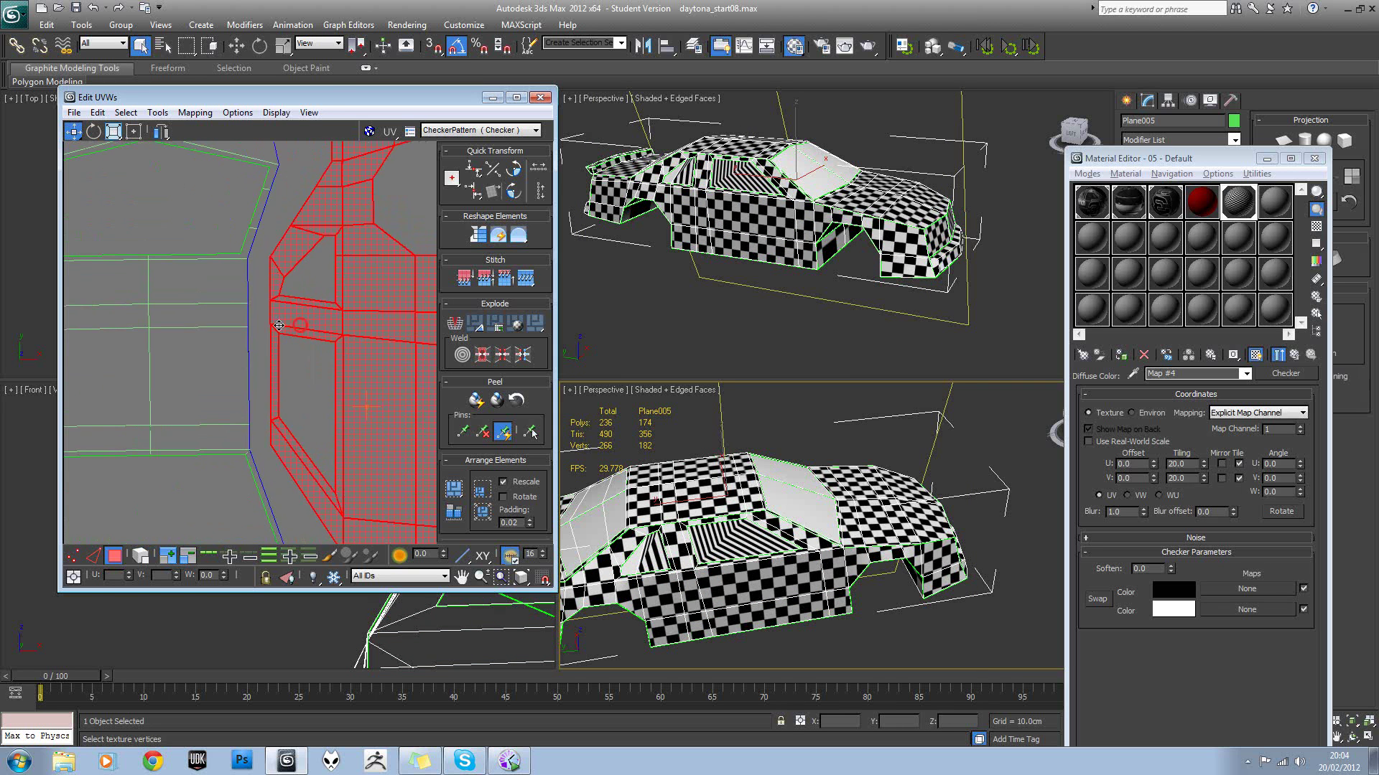
pyautogui.moveTo(276, 330); pyautogui.dragTo(279, 329)
pyautogui.click(291, 287)
pyautogui.scroll(-3, 290, 291)
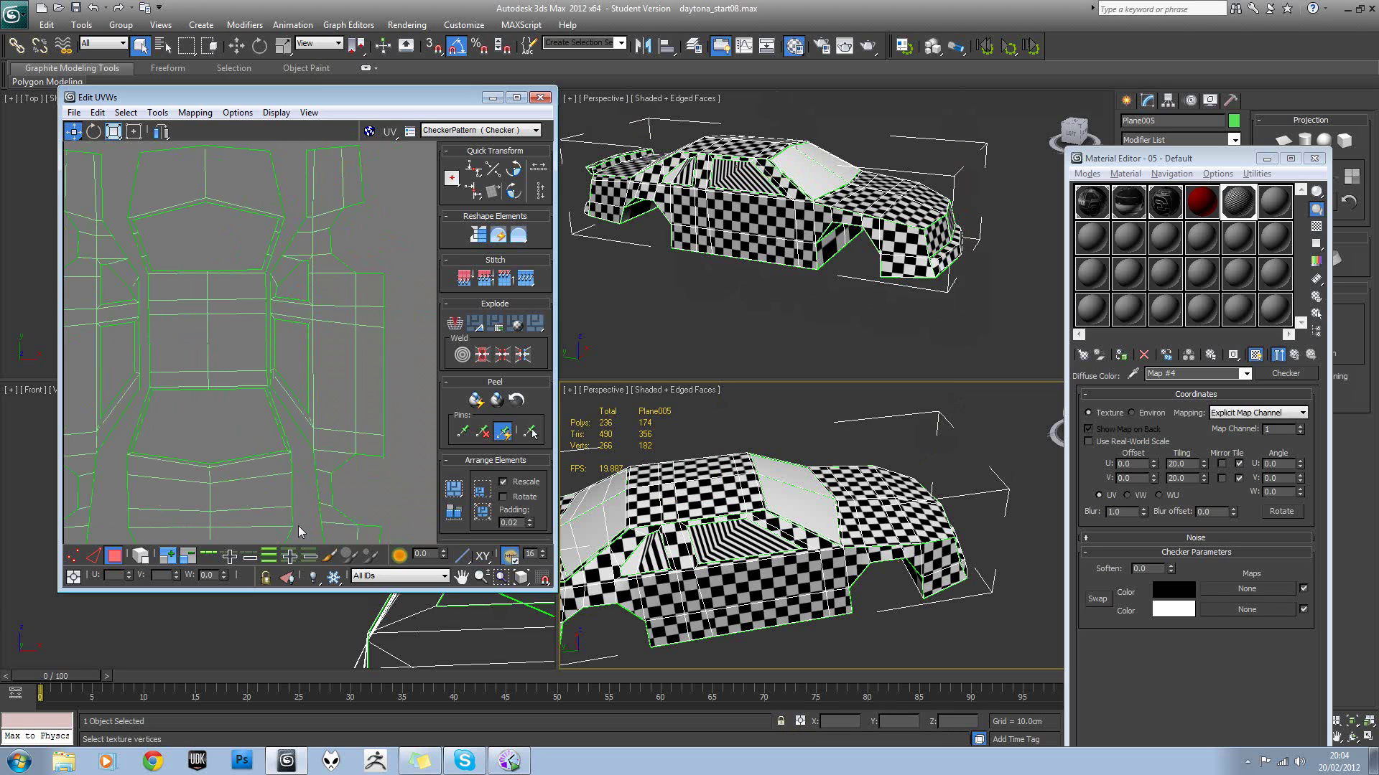
# Using vertex and element selection with snapping on, move the right side piece up against the roof's edge.
pyautogui.click(76, 558)
pyautogui.scroll(5, 272, 326)
pyautogui.click(276, 319)
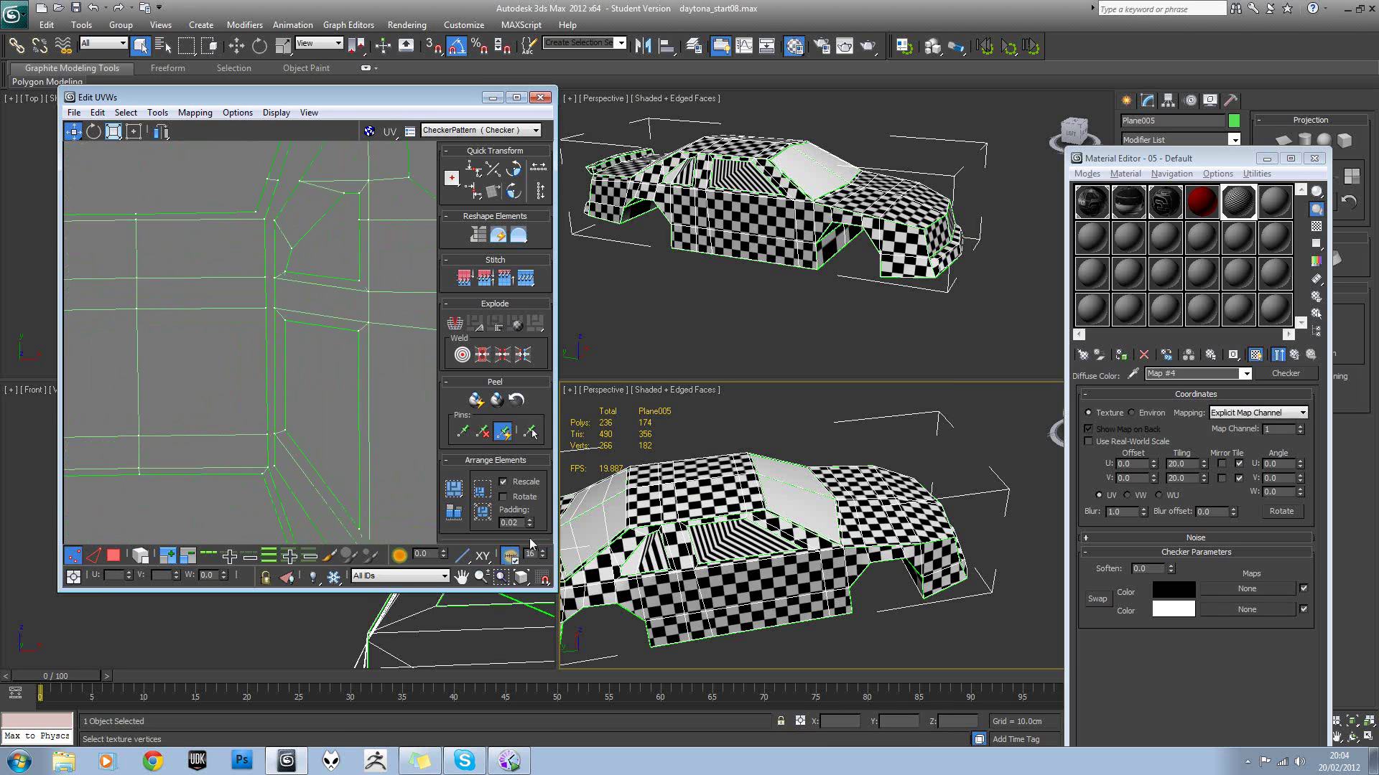
pyautogui.click(544, 579)
pyautogui.scroll(-2, 287, 237)
pyautogui.click(140, 555)
pyautogui.click(328, 417)
pyautogui.moveTo(292, 302); pyautogui.dragTo(302, 379, button='middle')
pyautogui.scroll(2, 302, 379)
pyautogui.moveTo(317, 295); pyautogui.dragTo(311, 295)
# Turn snapping off and fine-tune the right side piece so its vertices meet the roof's edge vertices.
pyautogui.moveTo(350, 397); pyautogui.dragTo(316, 340, button='middle')
pyautogui.click(540, 579)
pyautogui.scroll(3, 315, 340)
pyautogui.click(316, 340)
pyautogui.click(335, 292)
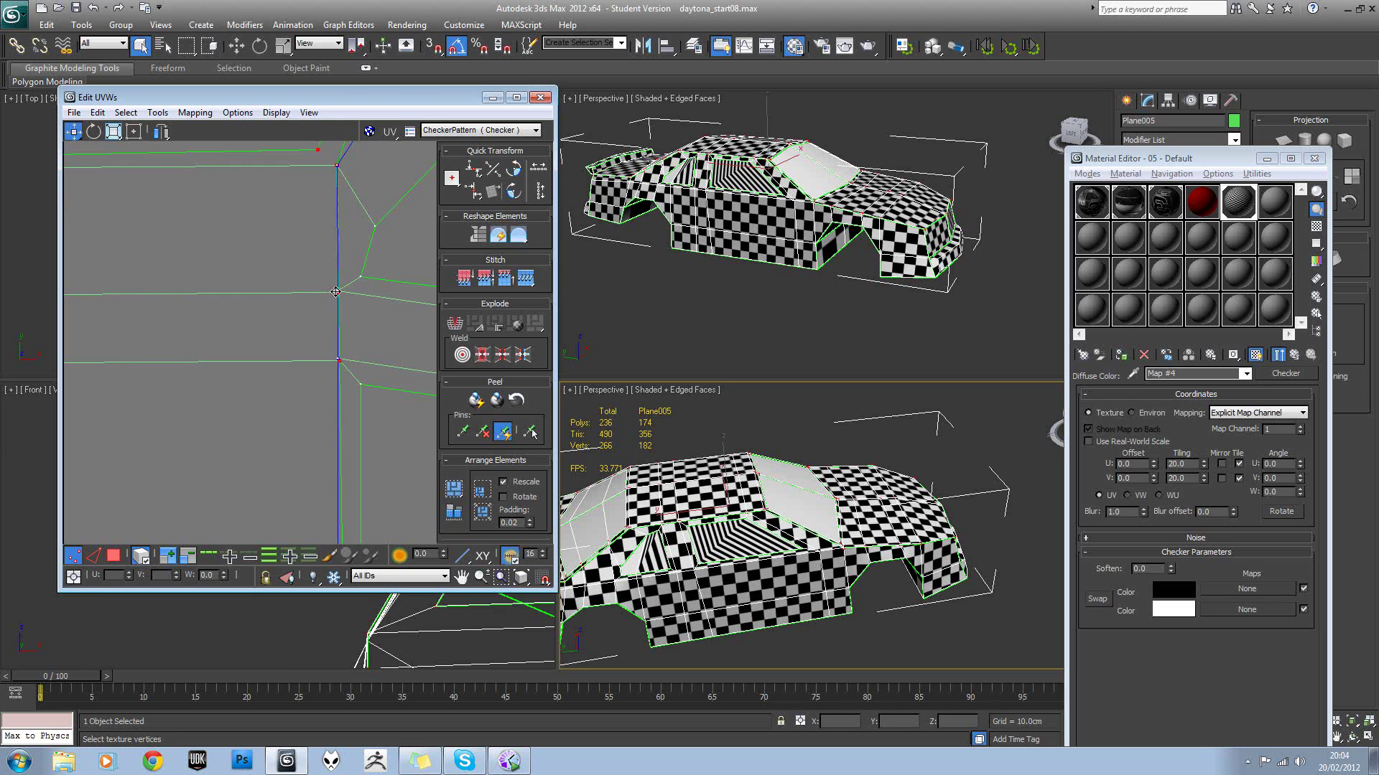
pyautogui.click(309, 270)
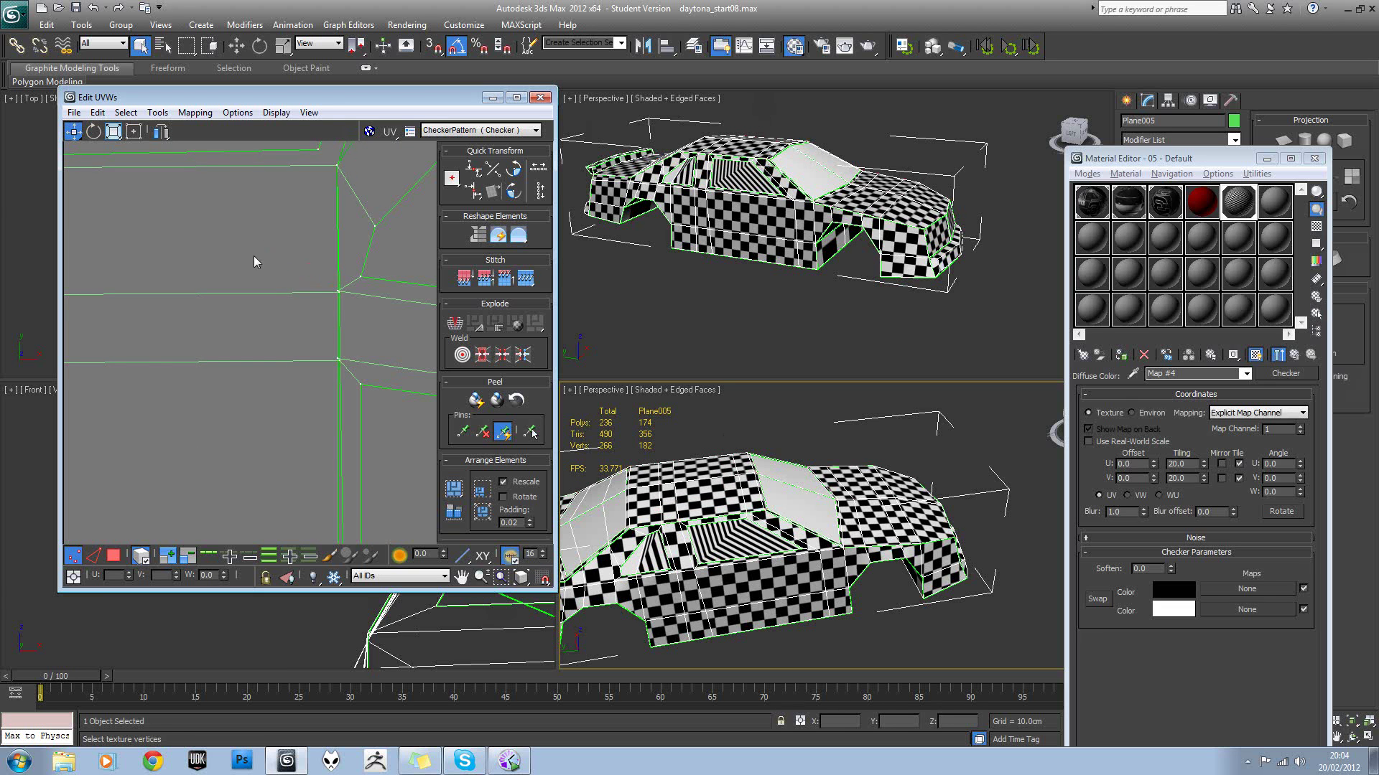
# Target-weld the right side piece's vertices to the matching vertices along the roof's right edge.
pyautogui.click(157, 113)
pyautogui.click(216, 221)
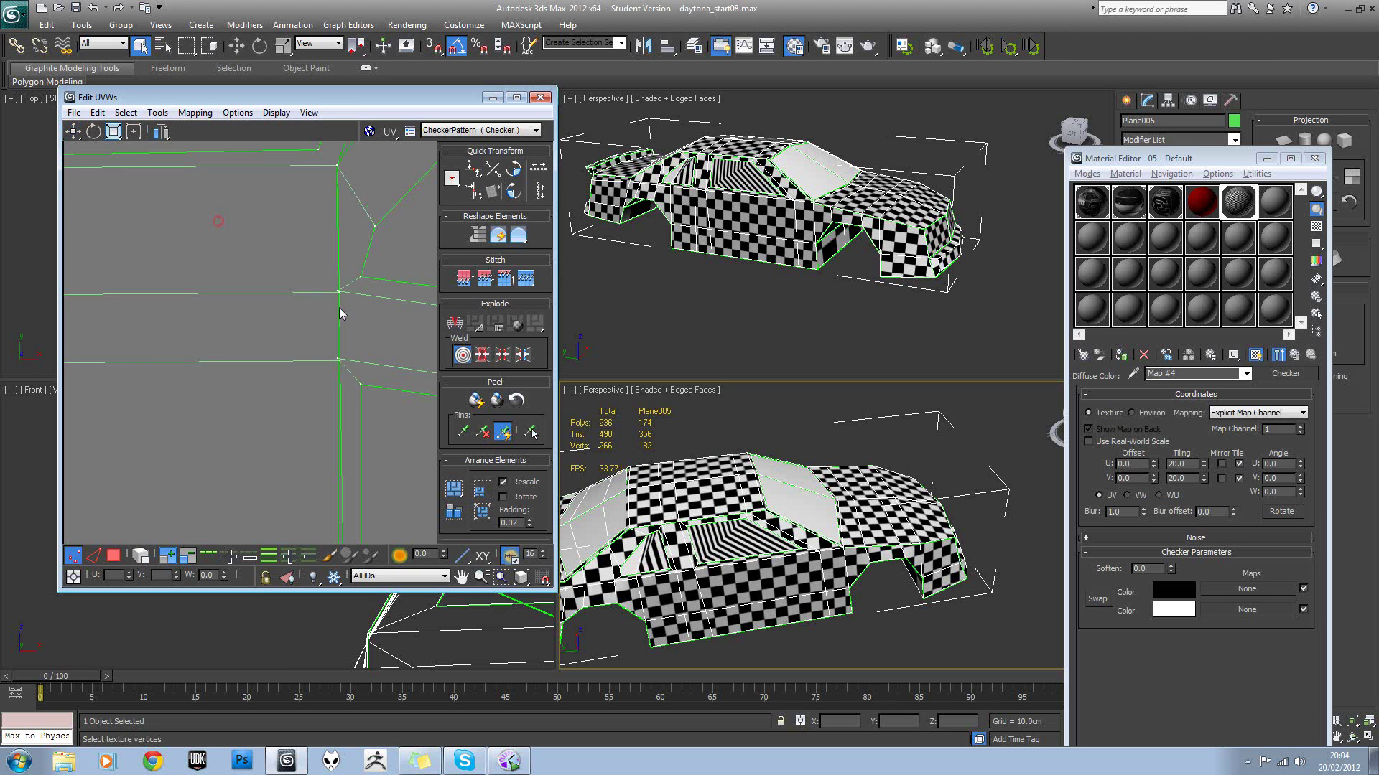
pyautogui.moveTo(339, 293); pyautogui.dragTo(339, 293)
pyautogui.moveTo(337, 362); pyautogui.dragTo(338, 363)
pyautogui.moveTo(321, 358); pyautogui.dragTo(314, 284, button='middle')
pyautogui.moveTo(329, 390); pyautogui.dragTo(323, 307, button='middle')
pyautogui.scroll(-3, 316, 438)
pyautogui.click(292, 422)
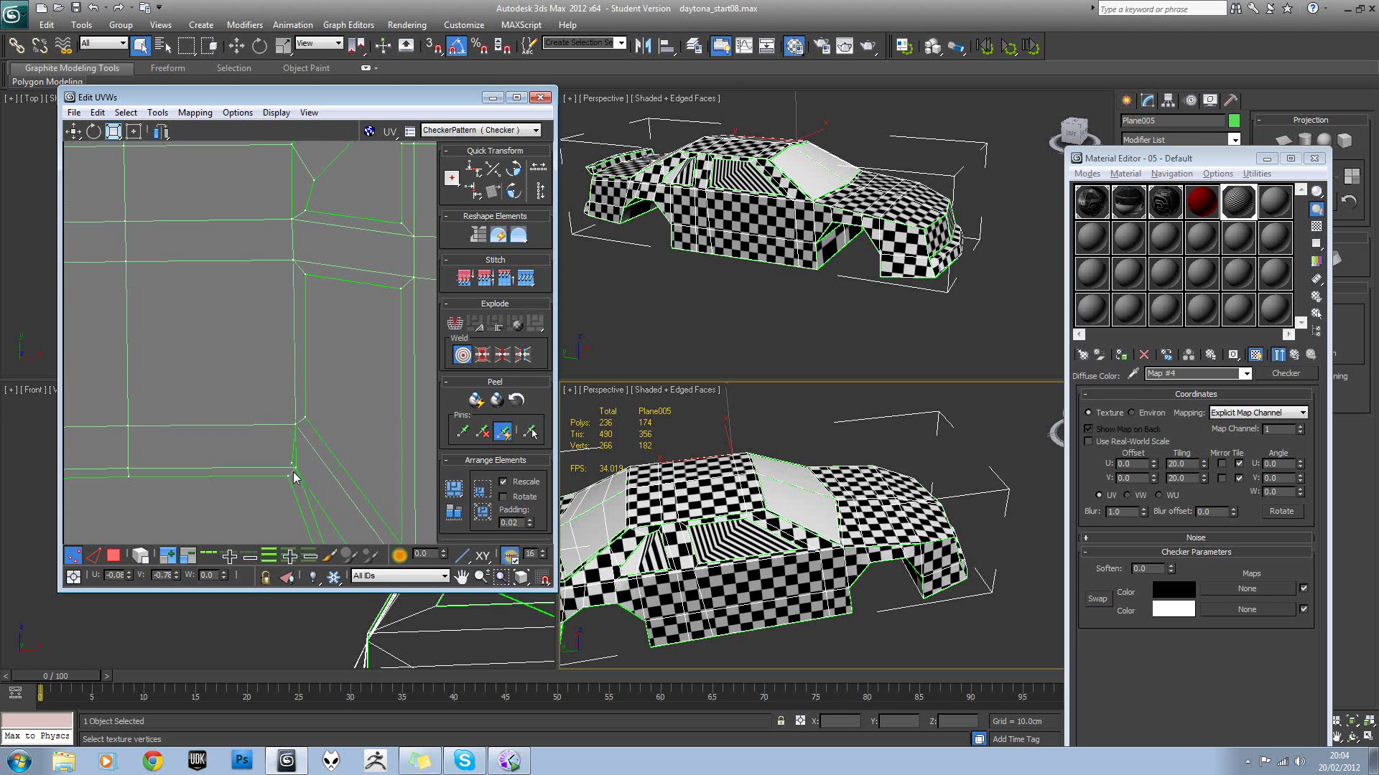
pyautogui.moveTo(291, 464); pyautogui.dragTo(291, 466)
# Move the left side piece against the roof's left edge so their vertices line up.
pyautogui.scroll(-4, 325, 443)
pyautogui.moveTo(235, 395); pyautogui.dragTo(327, 367, button='middle')
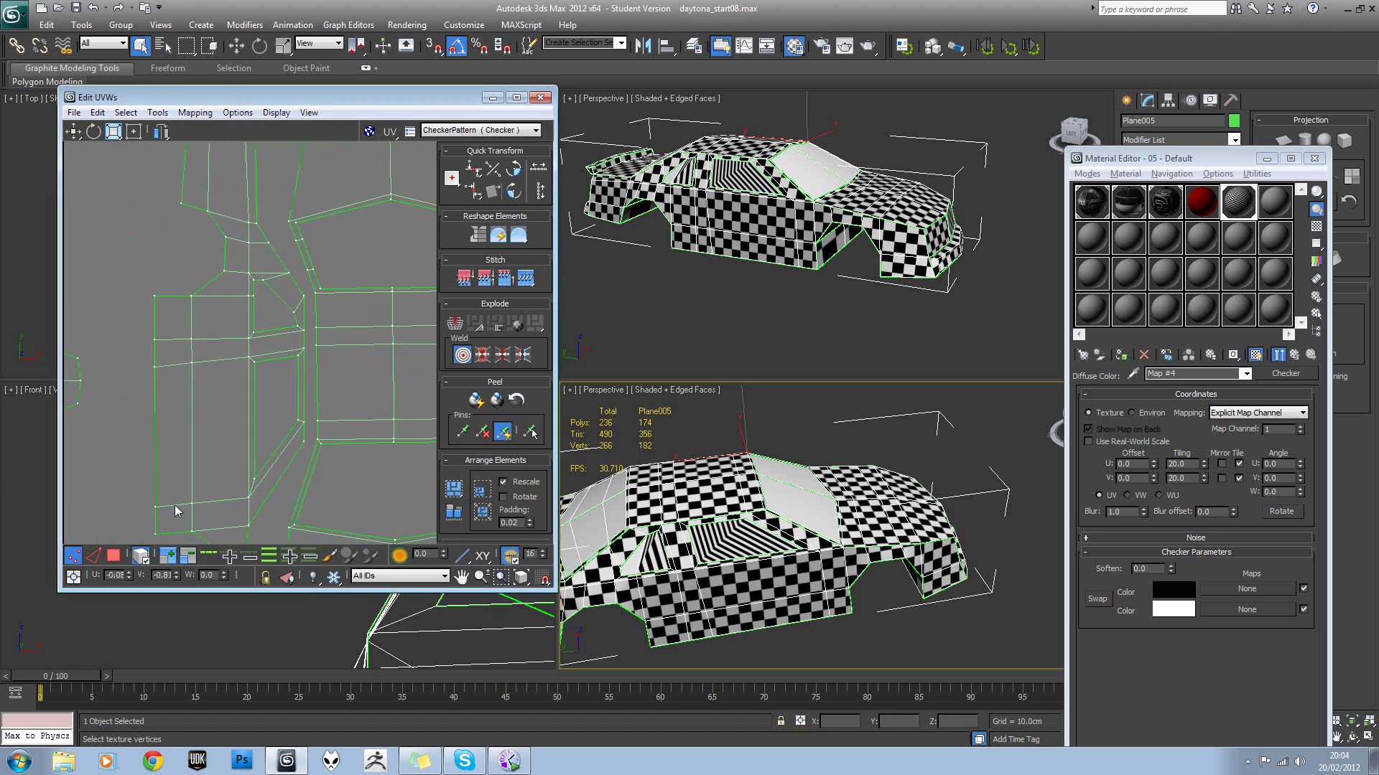
pyautogui.click(74, 131)
pyautogui.click(297, 302)
pyautogui.moveTo(305, 295); pyautogui.dragTo(315, 294)
pyautogui.scroll(4, 354, 333)
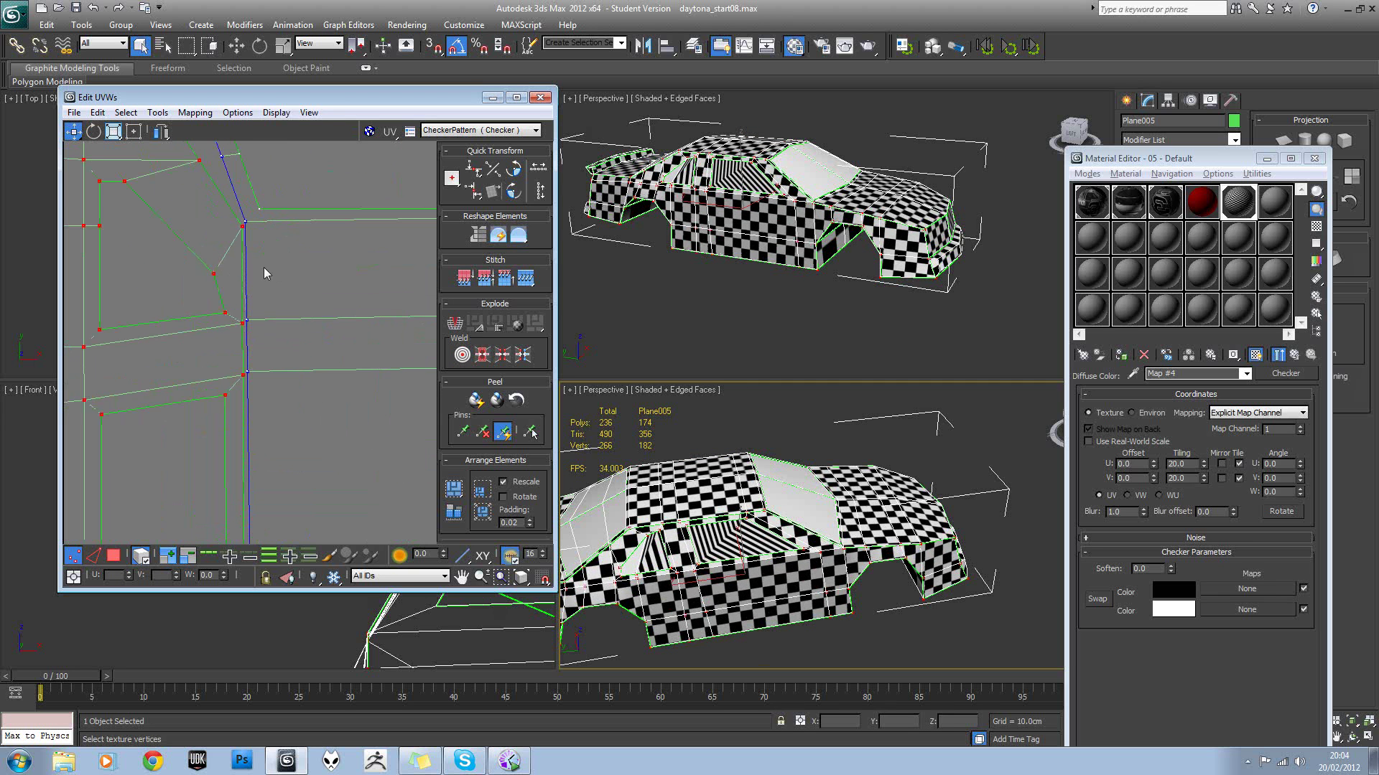
pyautogui.moveTo(240, 226); pyautogui.dragTo(242, 223)
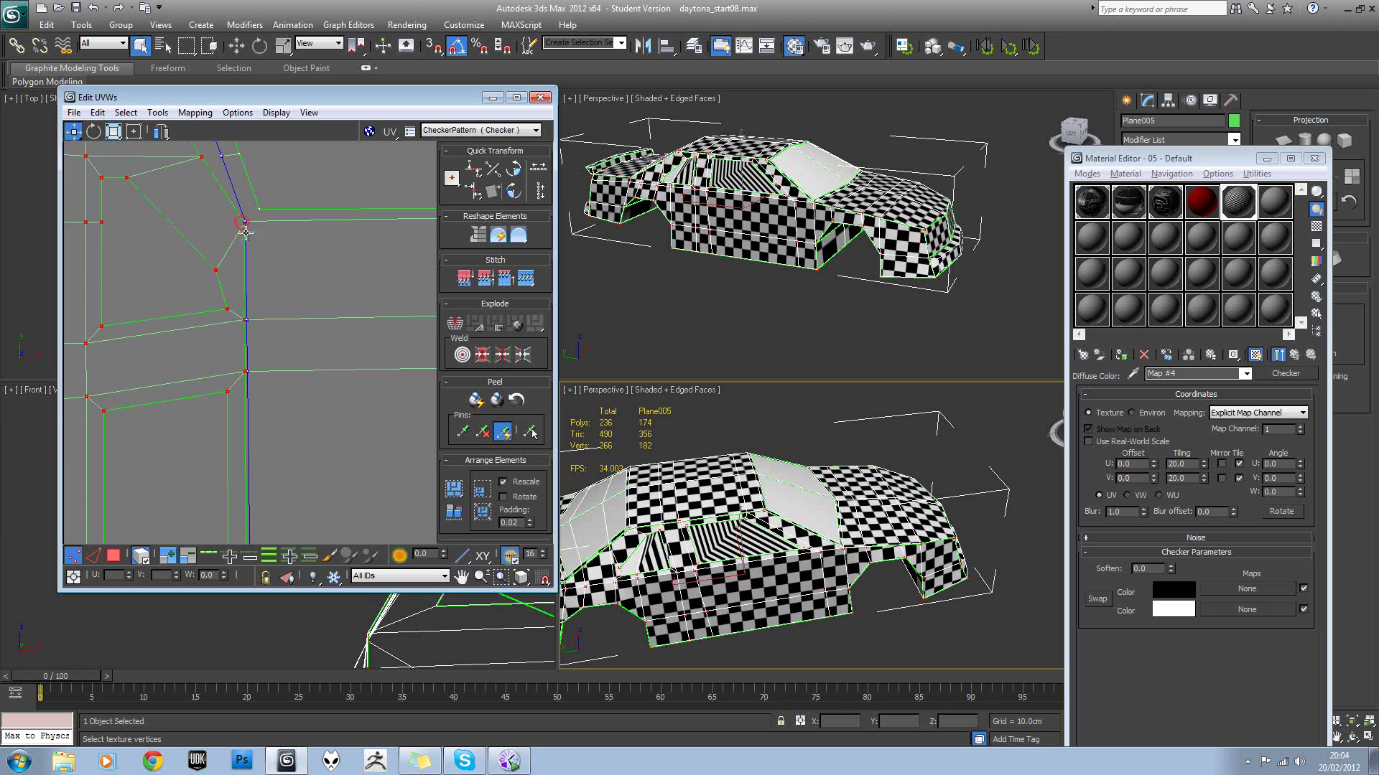
pyautogui.scroll(-4, 262, 276)
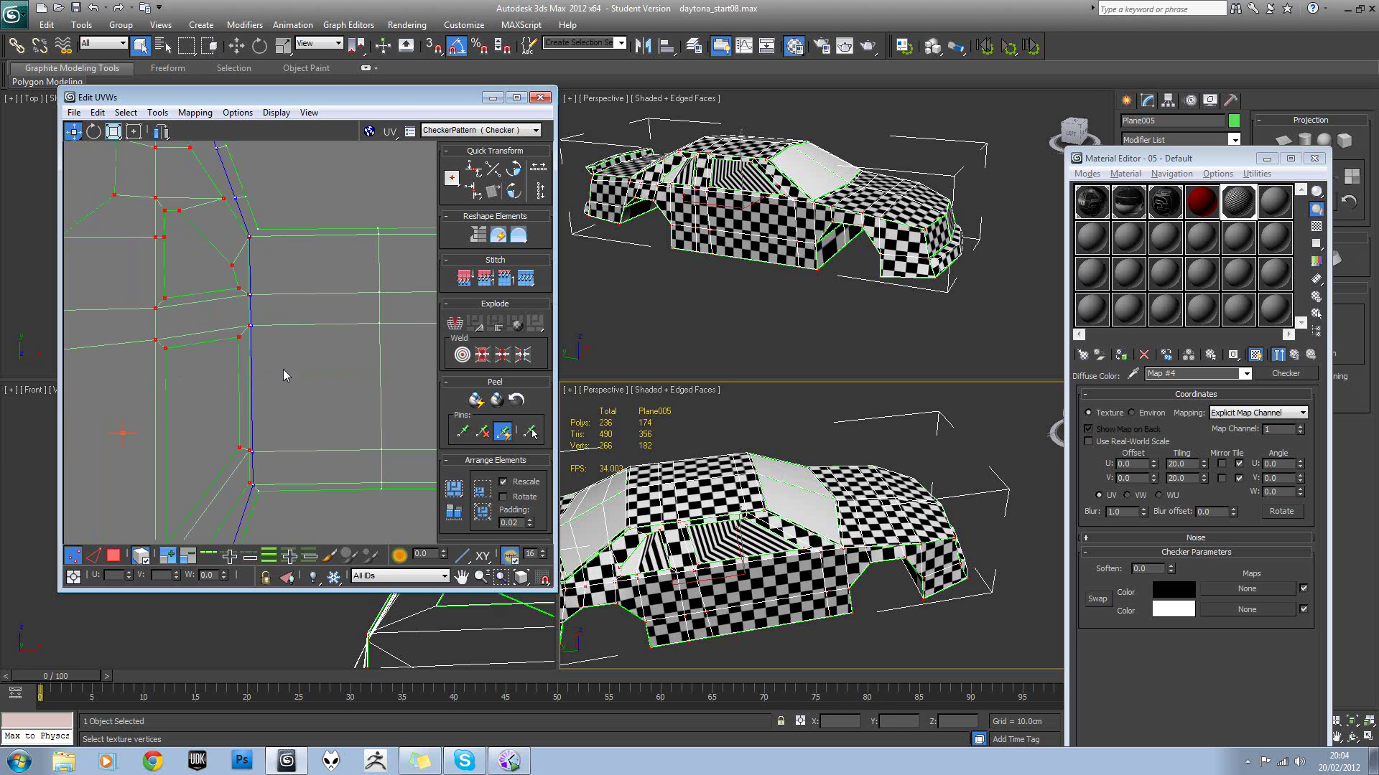
# Target-weld the left side piece's vertices to the matching vertices along the roof's left edge.
pyautogui.click(157, 113)
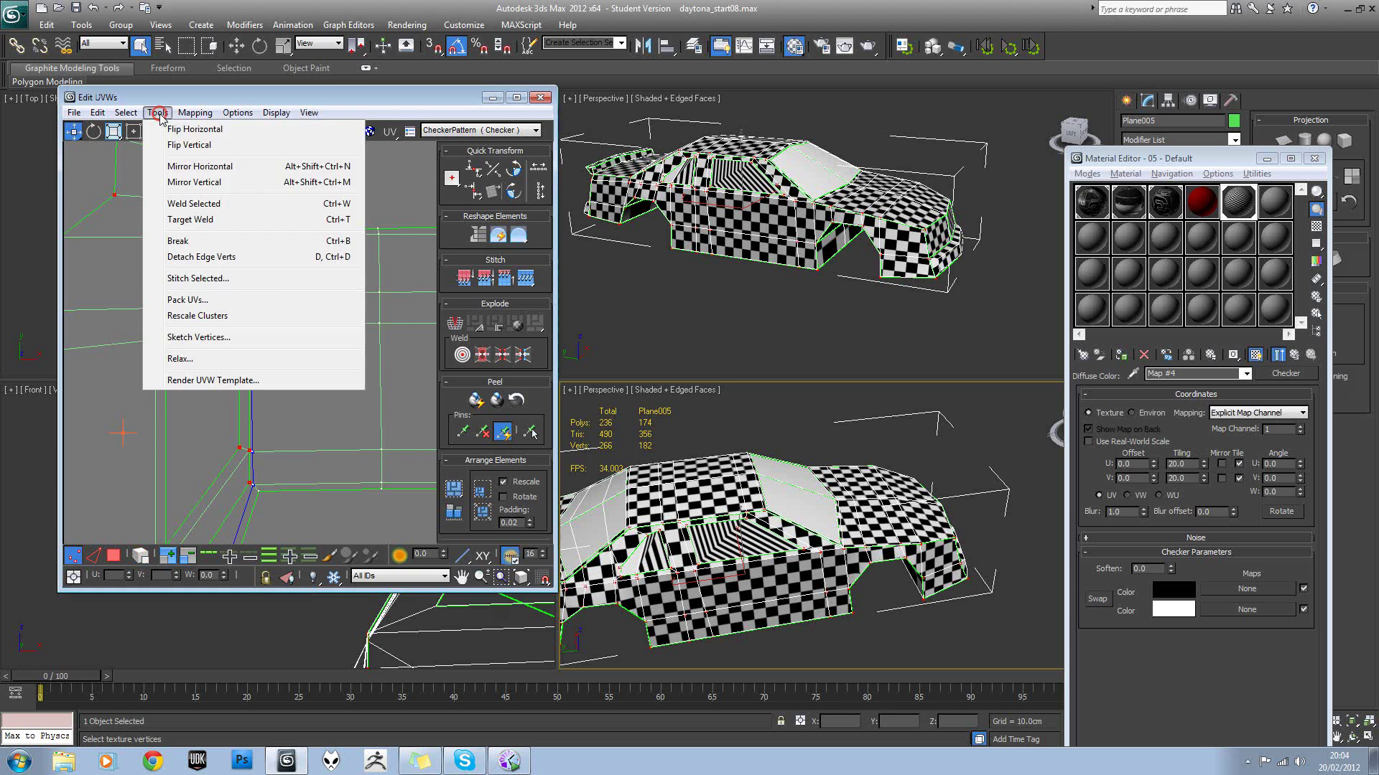
pyautogui.click(208, 218)
pyautogui.scroll(3, 254, 292)
pyautogui.click(157, 113)
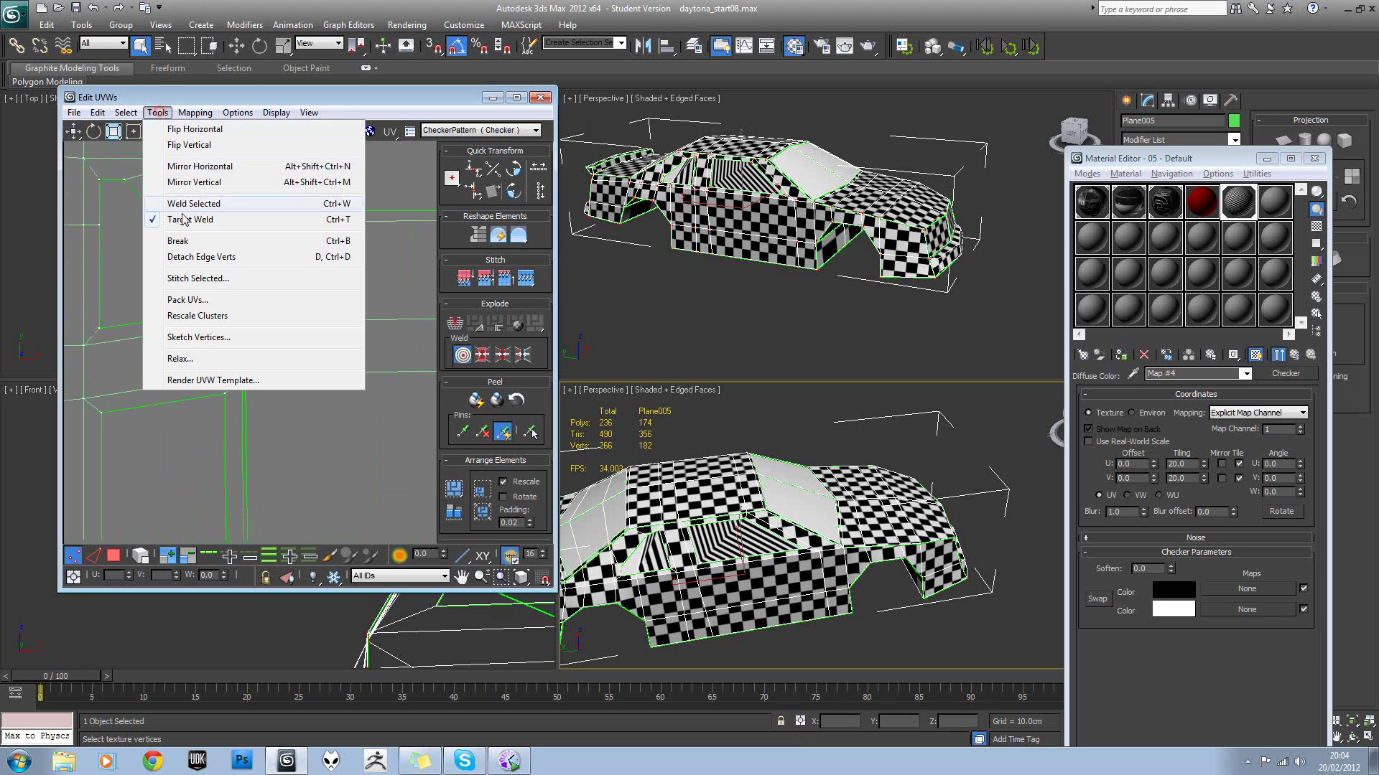
pyautogui.click(168, 91)
pyautogui.click(243, 225)
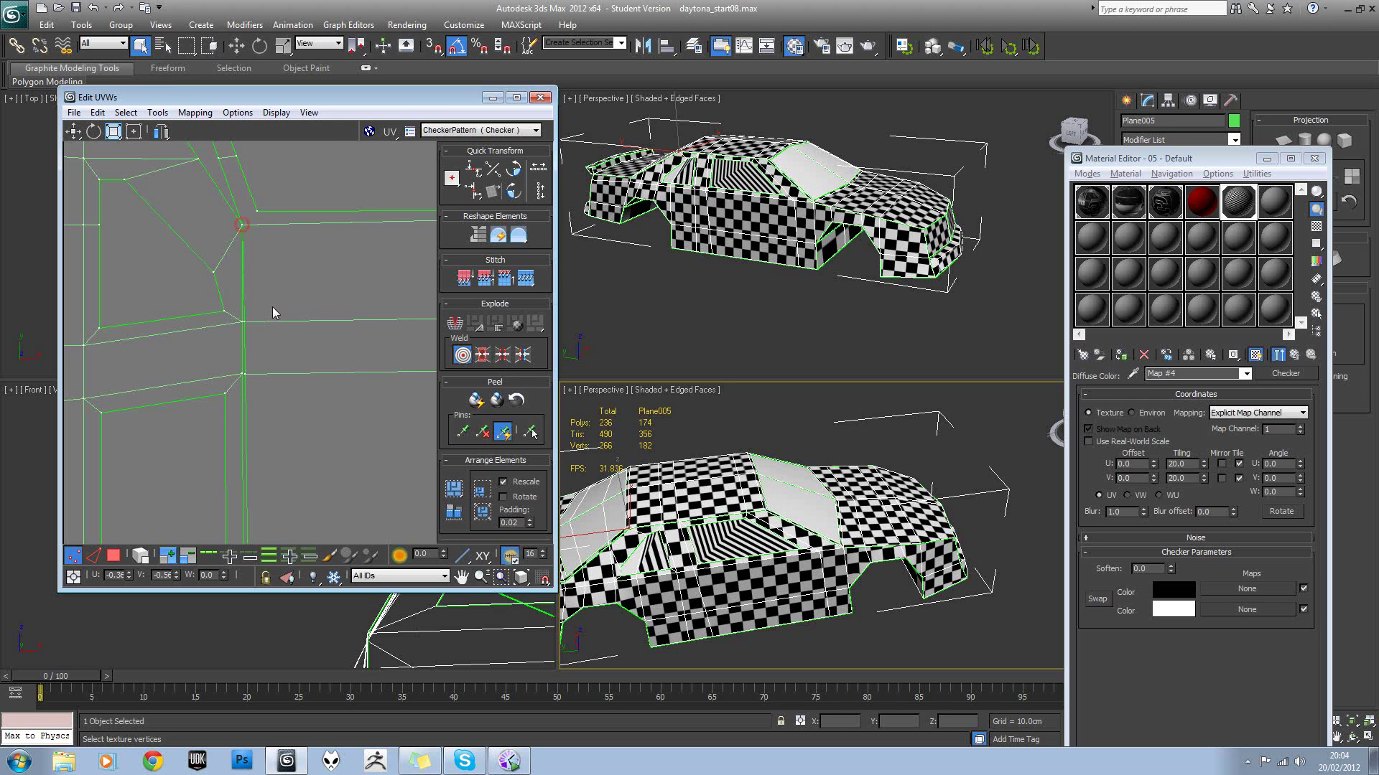
pyautogui.click(240, 325)
pyautogui.moveTo(242, 374); pyautogui.dragTo(246, 374)
pyautogui.moveTo(257, 429); pyautogui.dragTo(254, 297, button='middle')
pyautogui.moveTo(242, 454); pyautogui.dragTo(247, 458)
pyautogui.moveTo(252, 515); pyautogui.dragTo(251, 432, button='middle')
pyautogui.click(243, 431)
pyautogui.scroll(-8, 271, 391)
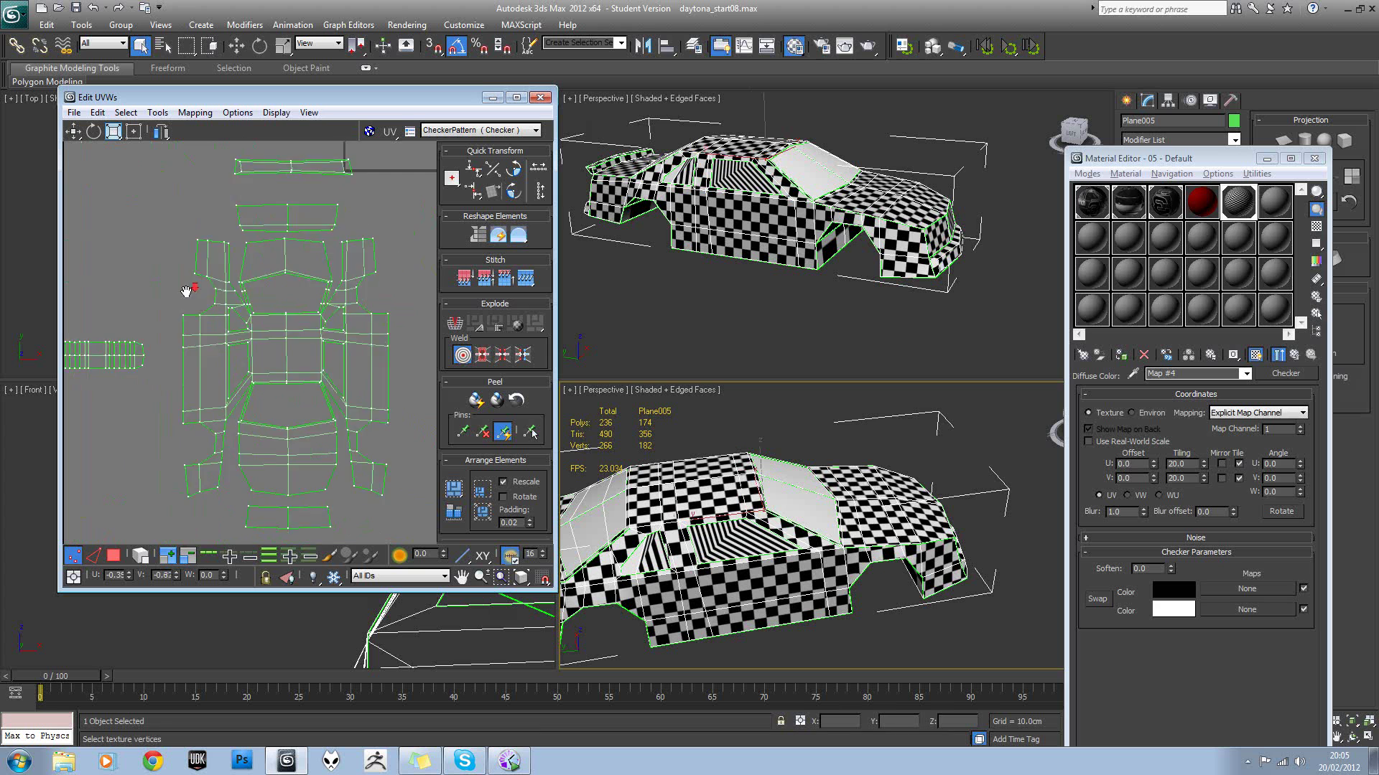
pyautogui.moveTo(270, 283); pyautogui.dragTo(307, 222, button='middle')
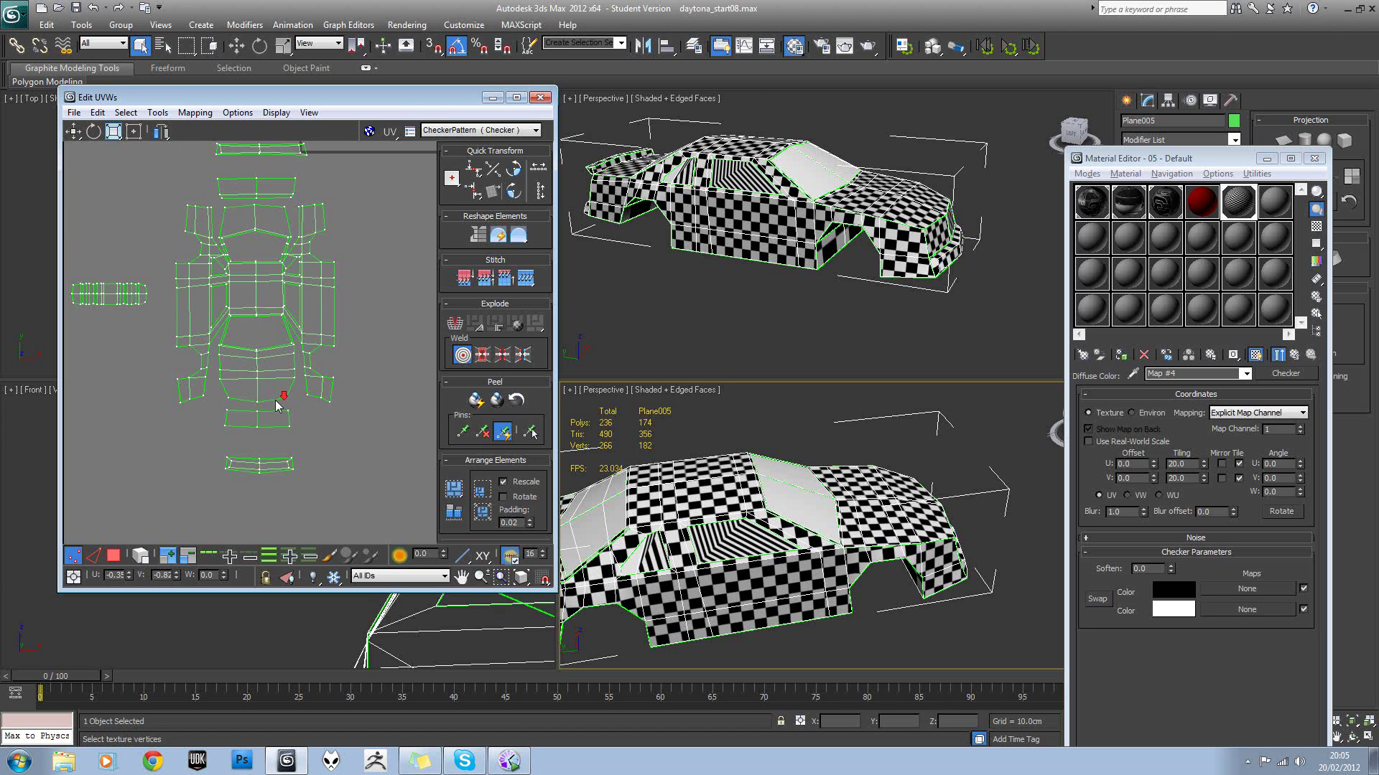
# Select the joined body shell as a whole in polygon mode and move it onto the texture square.
pyautogui.scroll(-2, 273, 379)
pyautogui.click(73, 131)
pyautogui.moveTo(252, 345); pyautogui.dragTo(249, 371, button='middle')
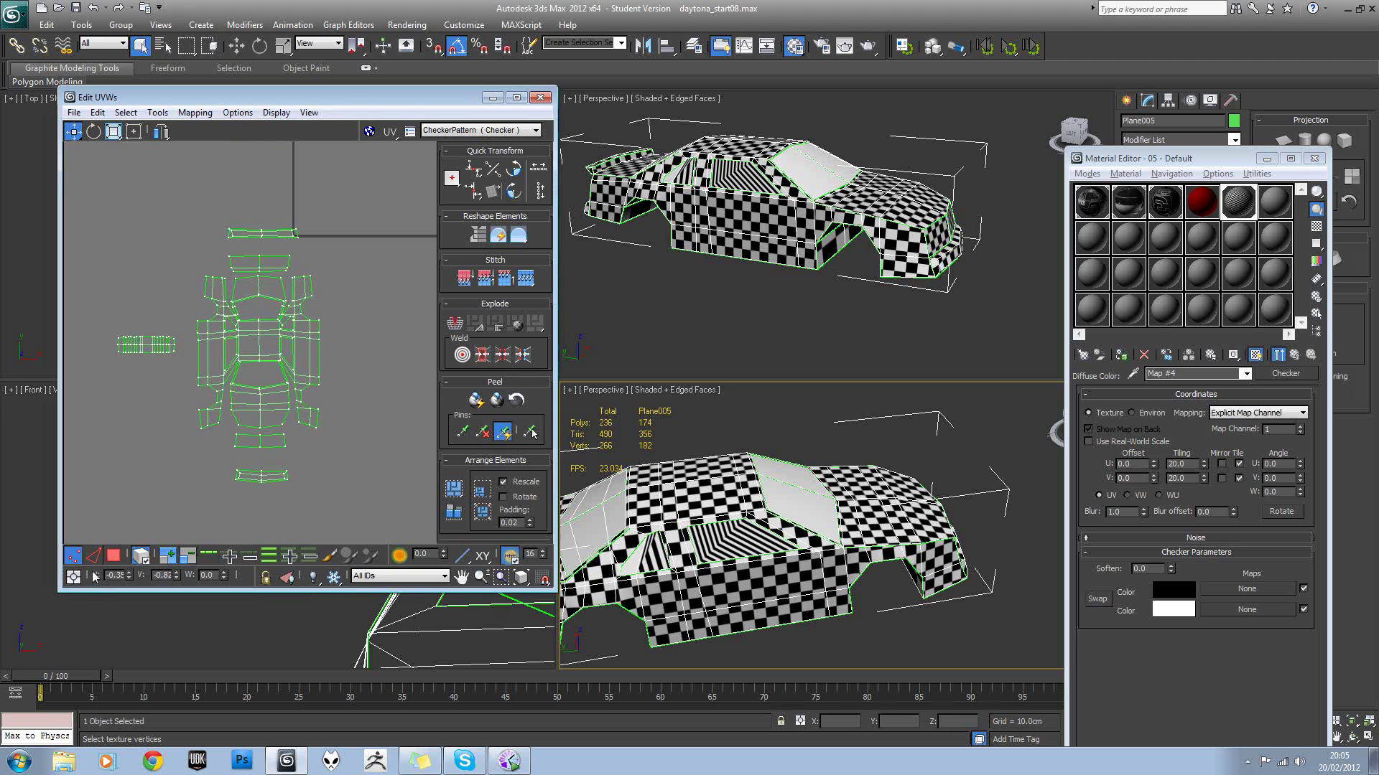
pyautogui.click(113, 558)
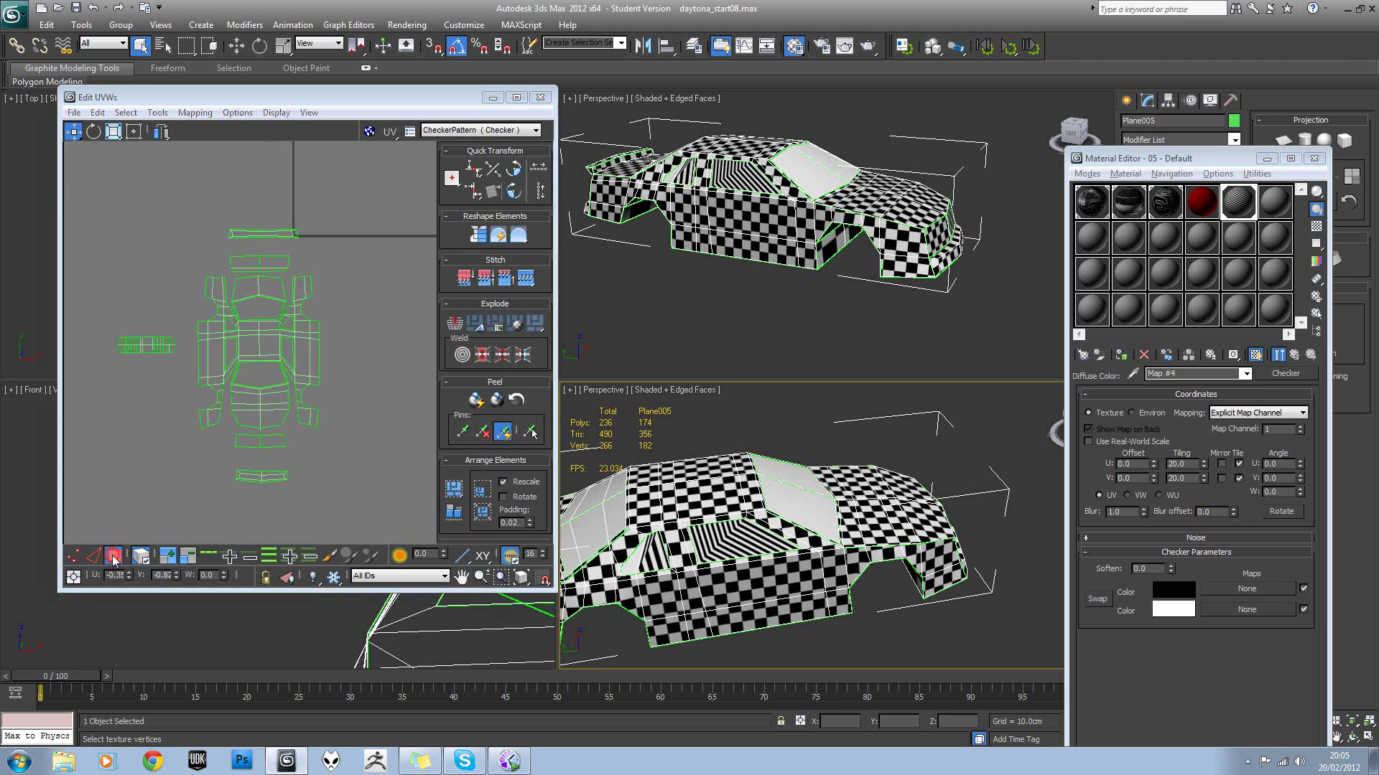
pyautogui.click(195, 424)
pyautogui.scroll(-2, 248, 397)
pyautogui.moveTo(250, 423); pyautogui.dragTo(347, 277)
pyautogui.scroll(2, 348, 277)
pyautogui.scroll(1, 347, 277)
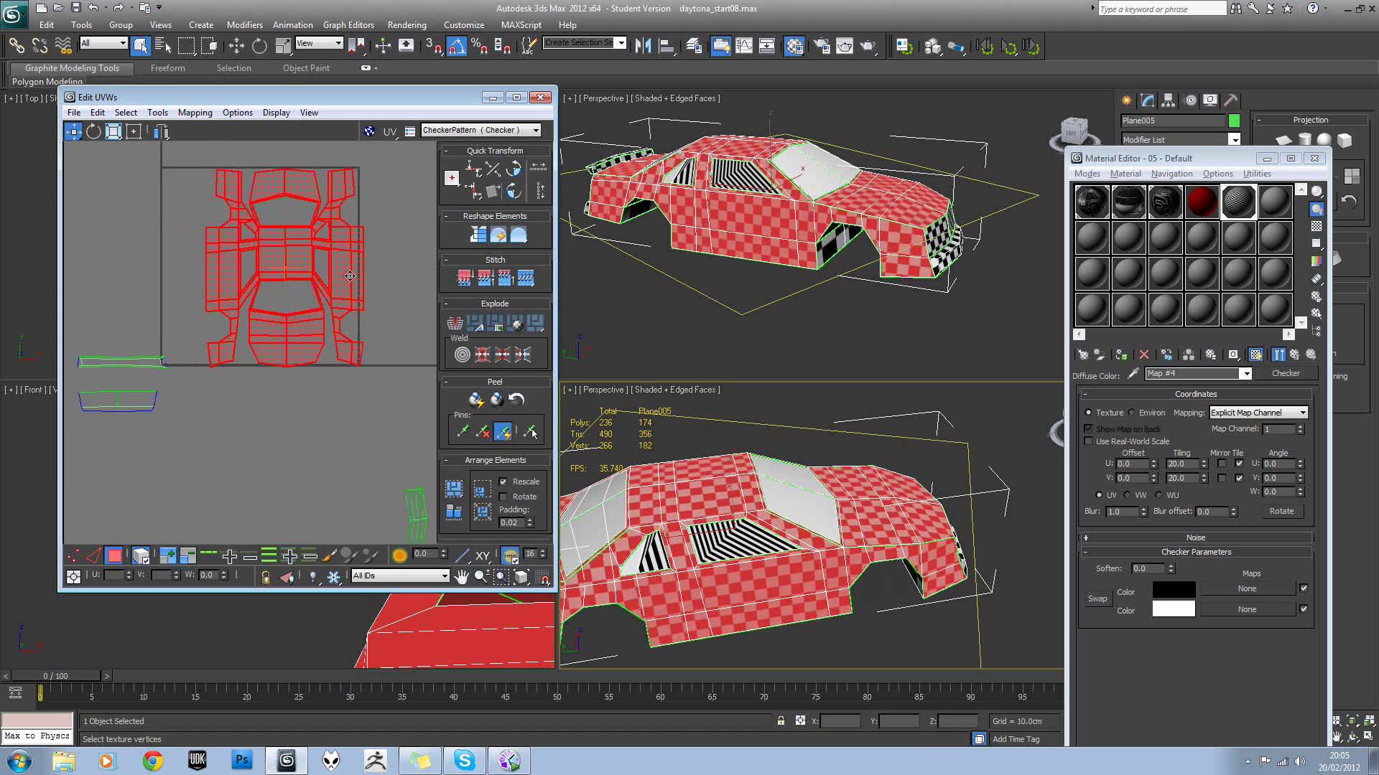
# Scale the body shell down slightly so it fits inside the texture square and deselect it.
pyautogui.click(115, 130)
pyautogui.moveTo(346, 257); pyautogui.dragTo(336, 268)
pyautogui.click(369, 274)
pyautogui.click(391, 259)
pyautogui.scroll(-3, 376, 261)
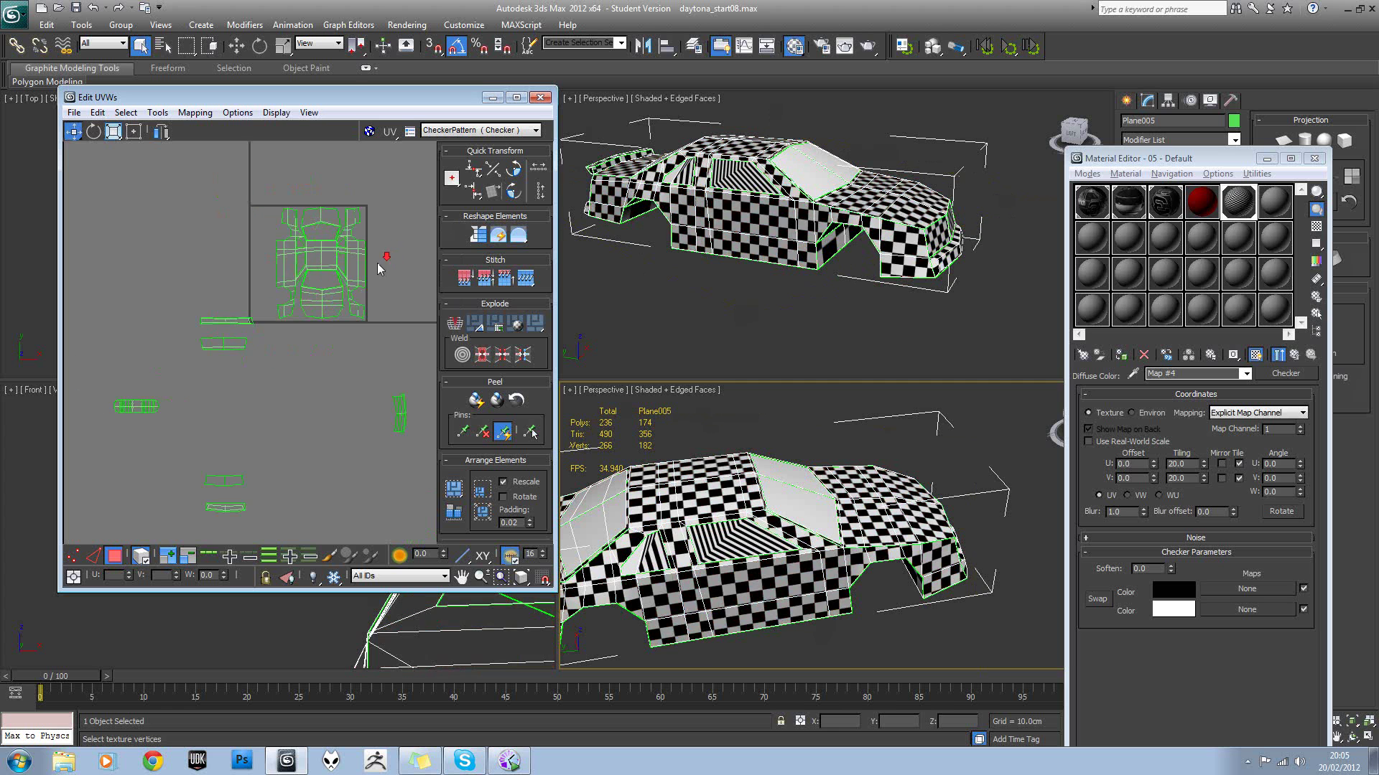
# Move the underside piece into the texture square, rotate it 90 degrees and place it in the upper-left corner.
pyautogui.moveTo(183, 381); pyautogui.dragTo(287, 217)
pyautogui.scroll(2, 269, 228)
pyautogui.scroll(3, 264, 224)
pyautogui.click(95, 132)
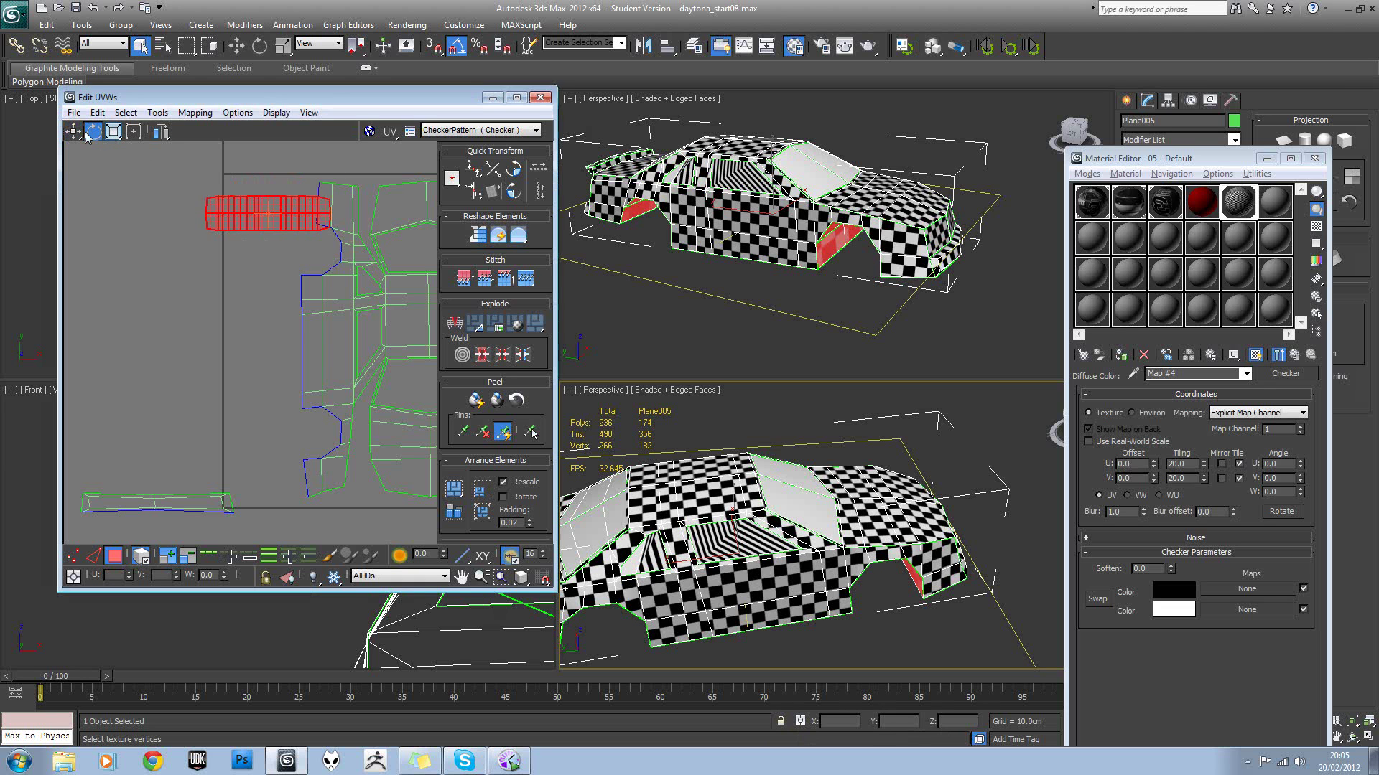
pyautogui.click(73, 132)
pyautogui.click(518, 174)
pyautogui.moveTo(265, 184); pyautogui.dragTo(245, 209)
pyautogui.click(311, 211)
# Move the curved rear spoiler piece into the texture square, directly below the underside piece.
pyautogui.scroll(-5, 282, 212)
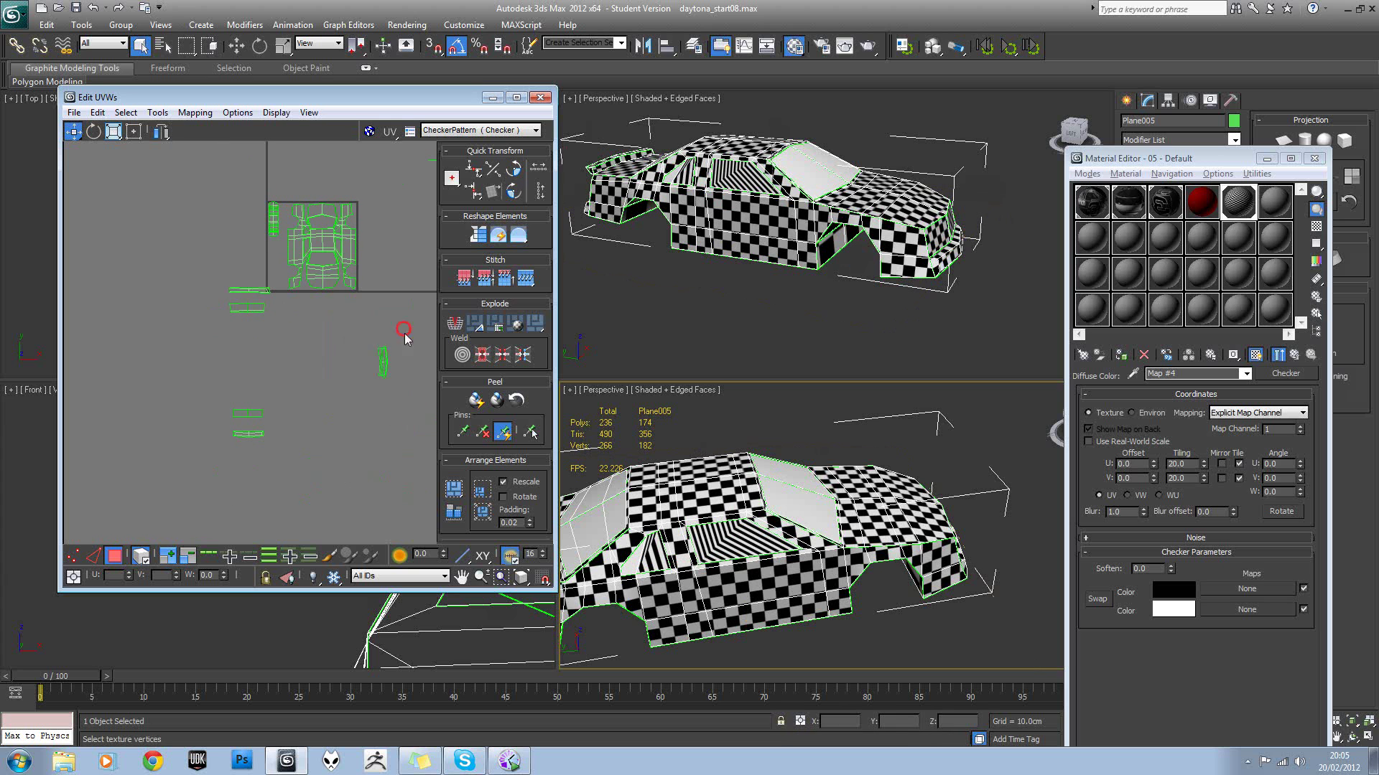
pyautogui.click(388, 363)
pyautogui.moveTo(384, 357); pyautogui.dragTo(272, 254)
pyautogui.scroll(5, 273, 247)
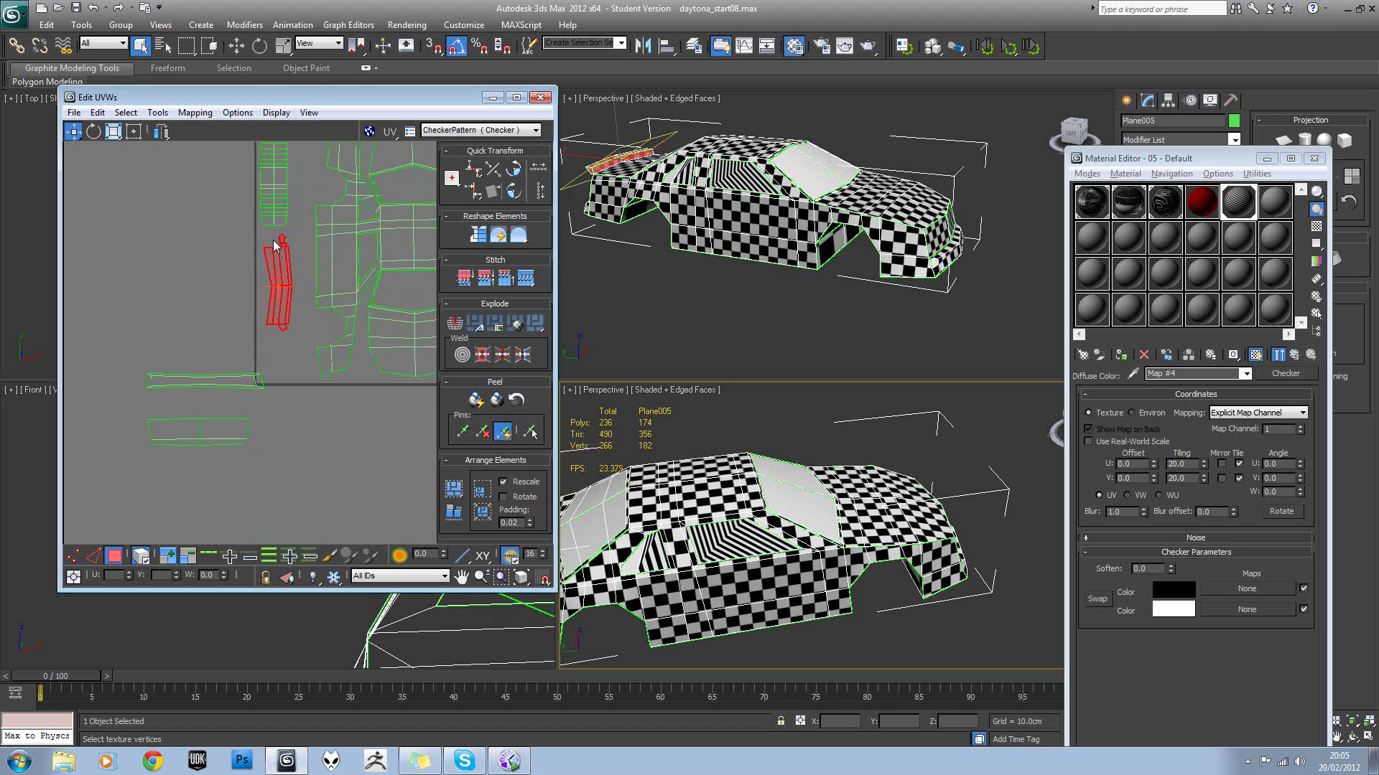
pyautogui.scroll(-3, 291, 309)
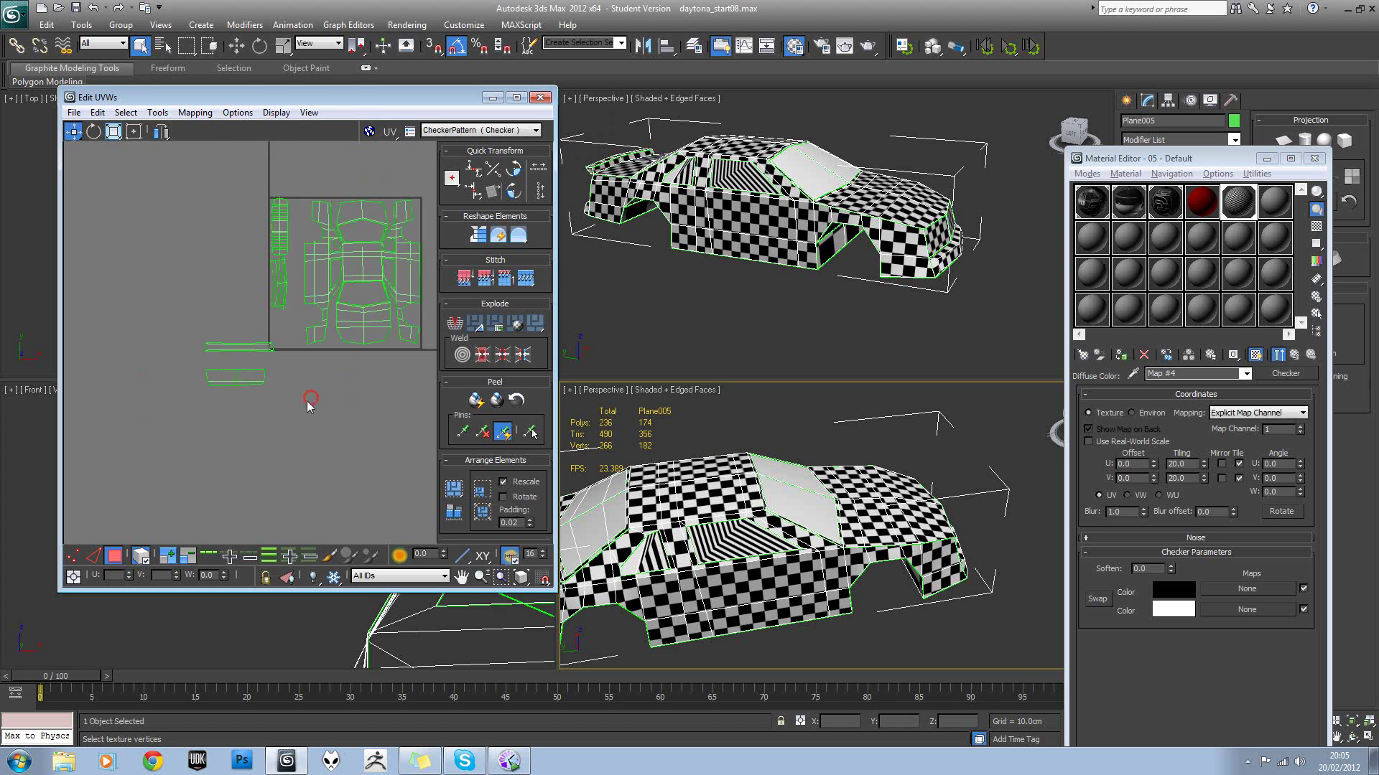
# Move the front panel piece and the front bumper strip up toward the texture square.
pyautogui.moveTo(301, 368); pyautogui.dragTo(303, 315, button='middle')
pyautogui.moveTo(263, 433); pyautogui.dragTo(264, 376, button='middle')
pyautogui.moveTo(187, 402); pyautogui.dragTo(265, 460)
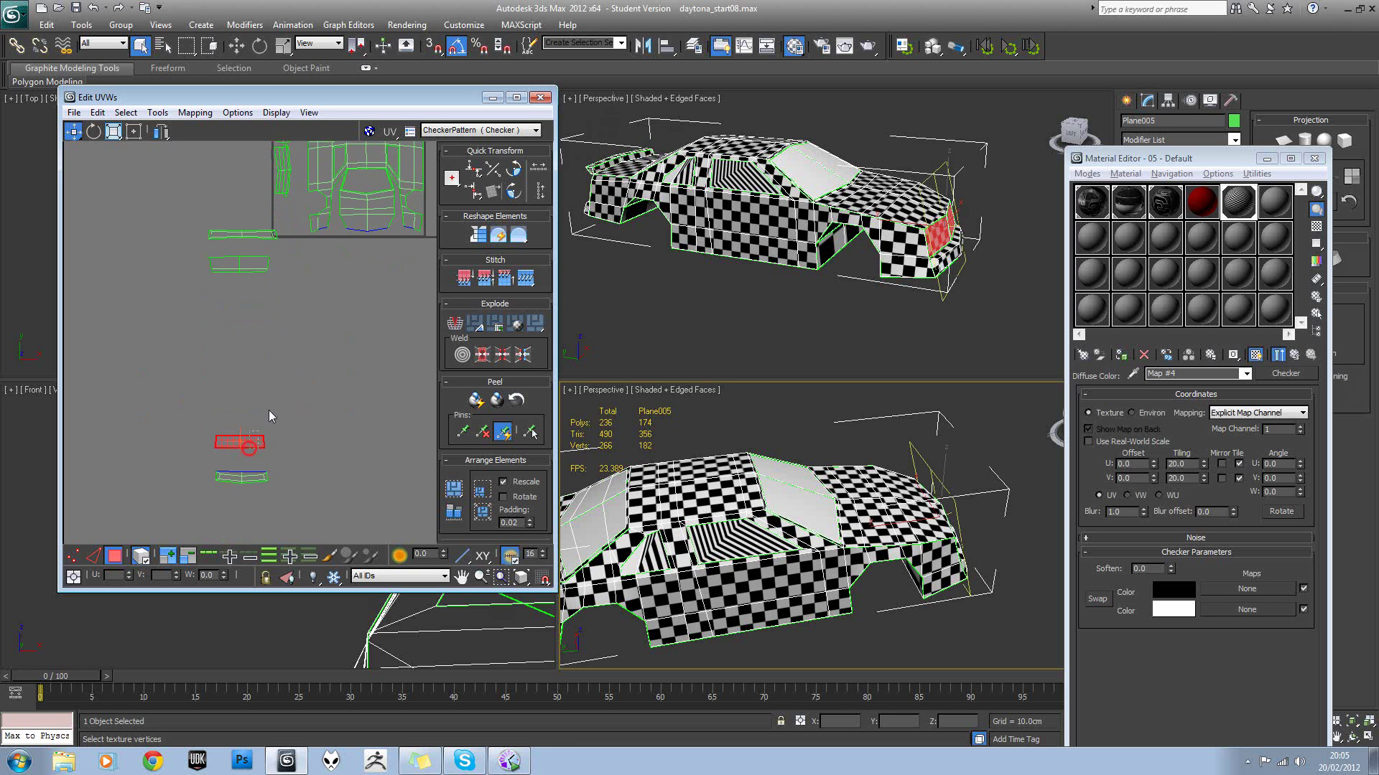
pyautogui.moveTo(292, 369); pyautogui.dragTo(326, 321)
pyautogui.moveTo(301, 468); pyautogui.dragTo(321, 319)
pyautogui.moveTo(330, 279); pyautogui.dragTo(307, 445, button='middle')
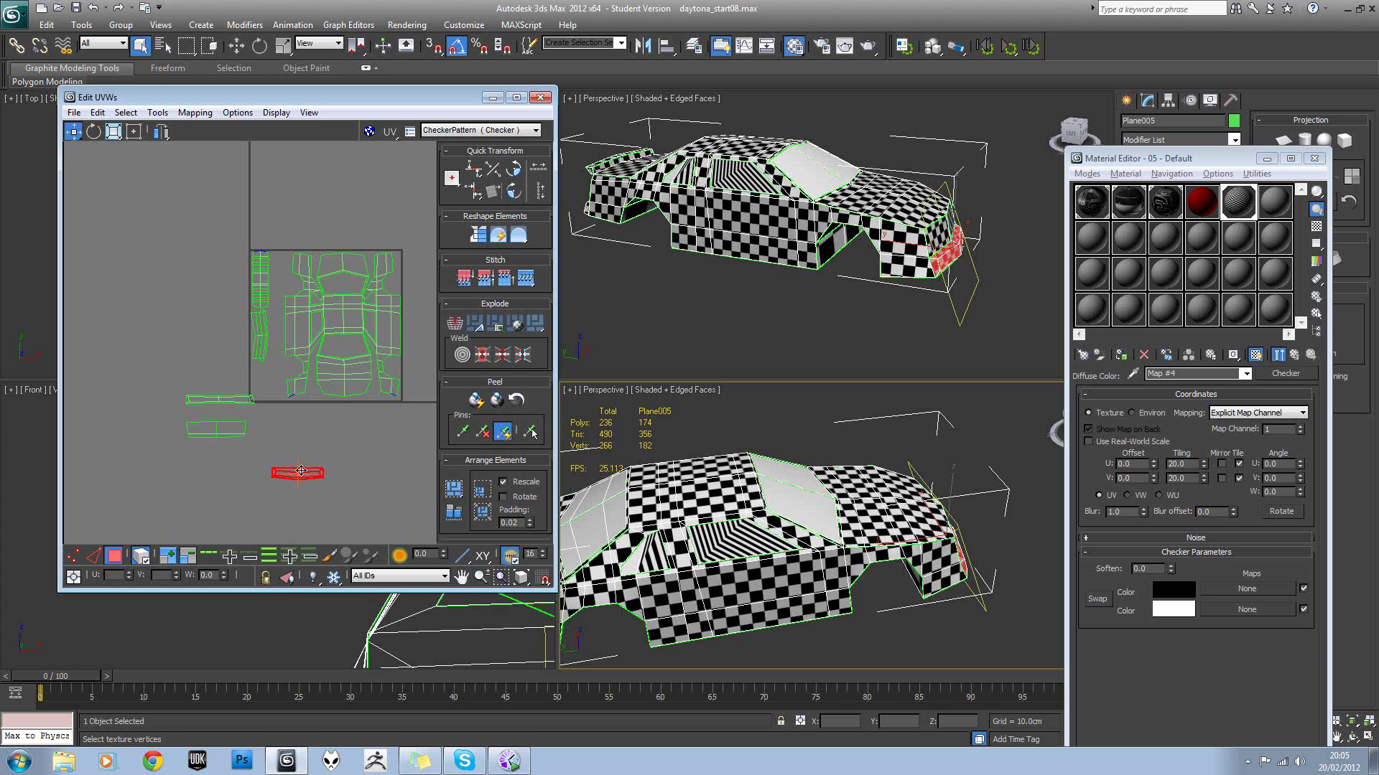
# Rotate the front bumper strip 90 degrees and place it inside the texture square beside the underside piece.
pyautogui.moveTo(302, 475); pyautogui.dragTo(303, 223)
pyautogui.click(515, 170)
pyautogui.scroll(3, 301, 323)
pyautogui.moveTo(298, 259); pyautogui.dragTo(292, 348, button='middle')
pyautogui.moveTo(296, 294); pyautogui.dragTo(293, 257)
# Move the rear bumper strip into the texture square below the front bumper strip and rotate it 90 degrees.
pyautogui.scroll(-3, 299, 286)
pyautogui.moveTo(300, 382); pyautogui.dragTo(318, 336, button='middle')
pyautogui.moveTo(168, 373); pyautogui.dragTo(307, 318)
pyautogui.click(516, 170)
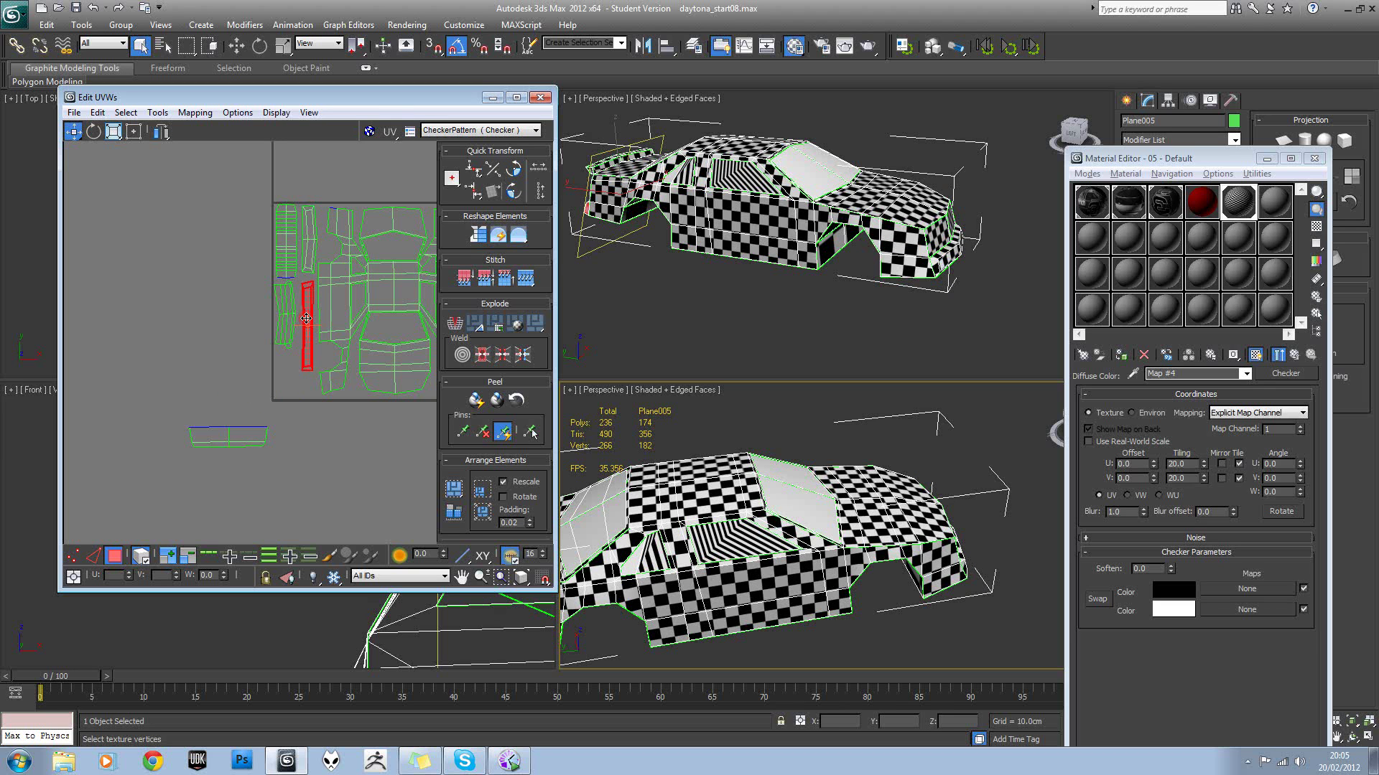
# Move the front panel piece up so it sits just above the rear panel piece outside the texture square.
pyautogui.moveTo(181, 411); pyautogui.dragTo(271, 443)
pyautogui.moveTo(280, 418); pyautogui.dragTo(263, 386, button='middle')
pyautogui.scroll(-3, 263, 386)
pyautogui.moveTo(282, 447); pyautogui.dragTo(289, 426, button='middle')
pyautogui.click(239, 511)
pyautogui.moveTo(240, 511); pyautogui.dragTo(235, 358)
pyautogui.scroll(4, 243, 355)
pyautogui.scroll(-5, 246, 354)
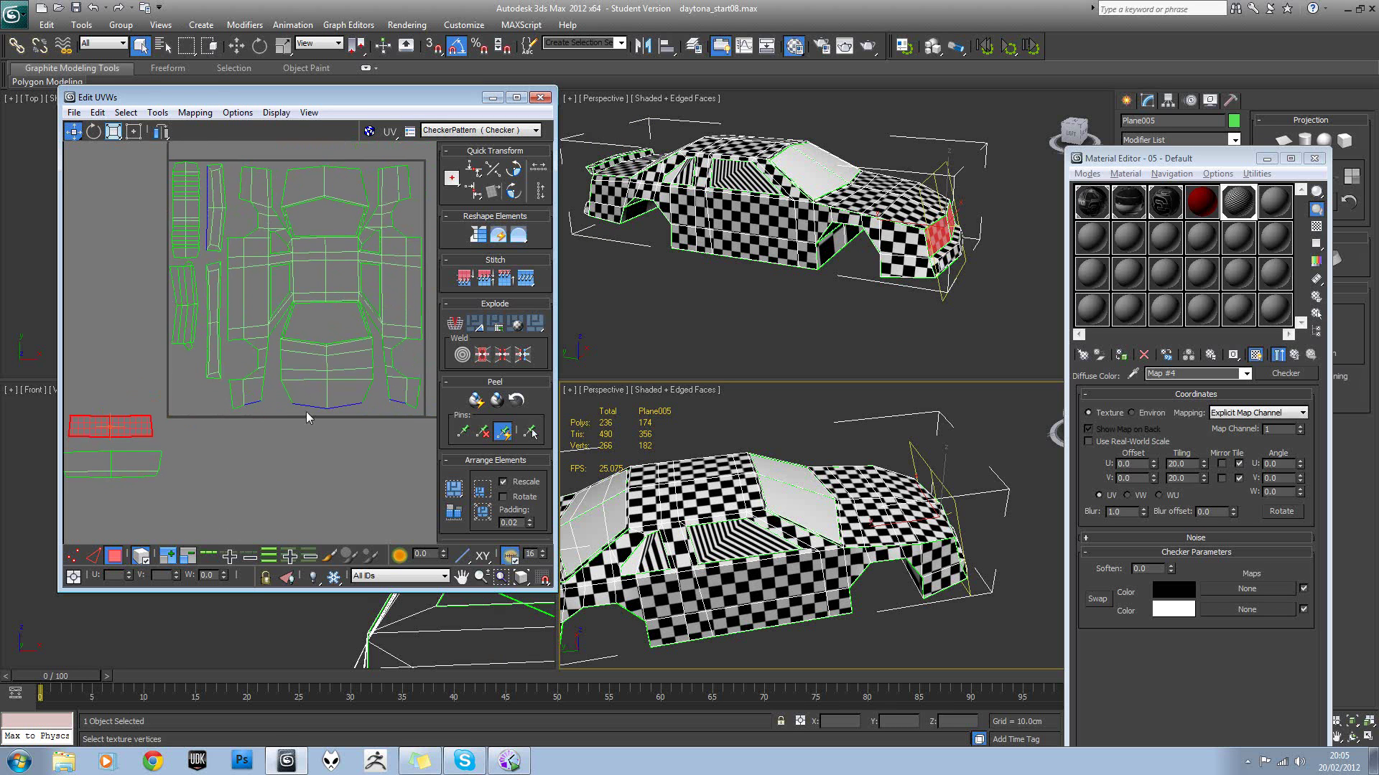
# Scale down the underside and wheel arch piece inside the texture square.
pyautogui.moveTo(269, 382); pyautogui.dragTo(316, 422, button='middle')
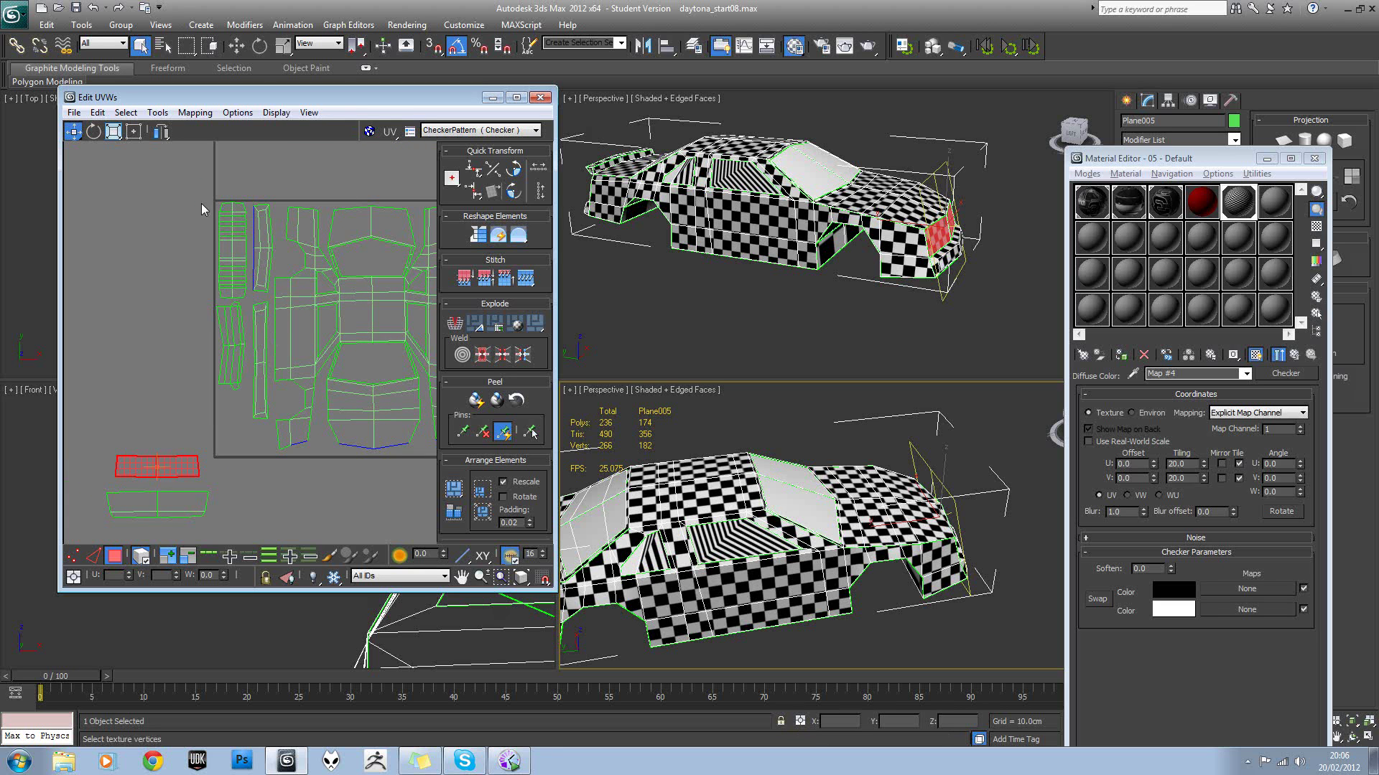
pyautogui.click(242, 294)
pyautogui.click(114, 130)
pyautogui.moveTo(239, 243); pyautogui.dragTo(241, 284)
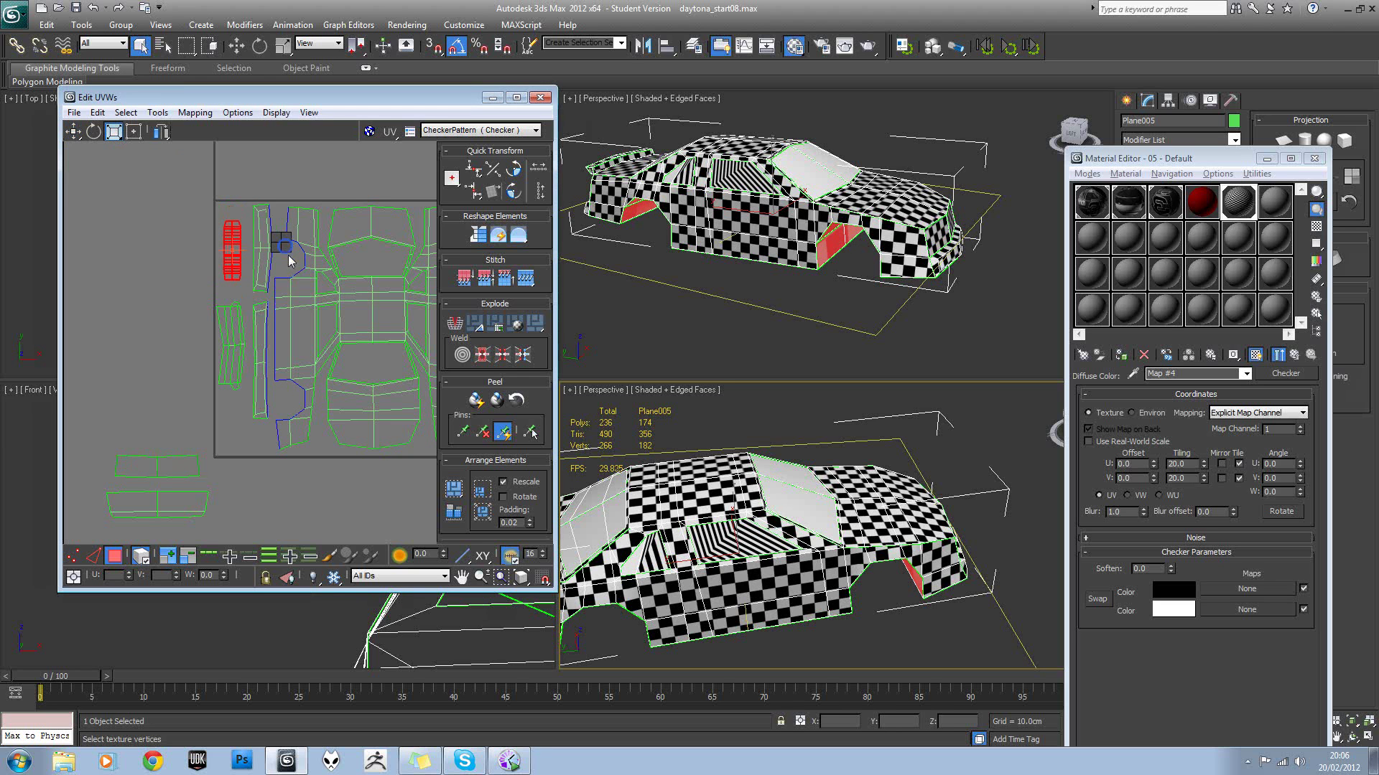
pyautogui.click(73, 132)
pyautogui.moveTo(275, 254); pyautogui.dragTo(203, 295, button='middle')
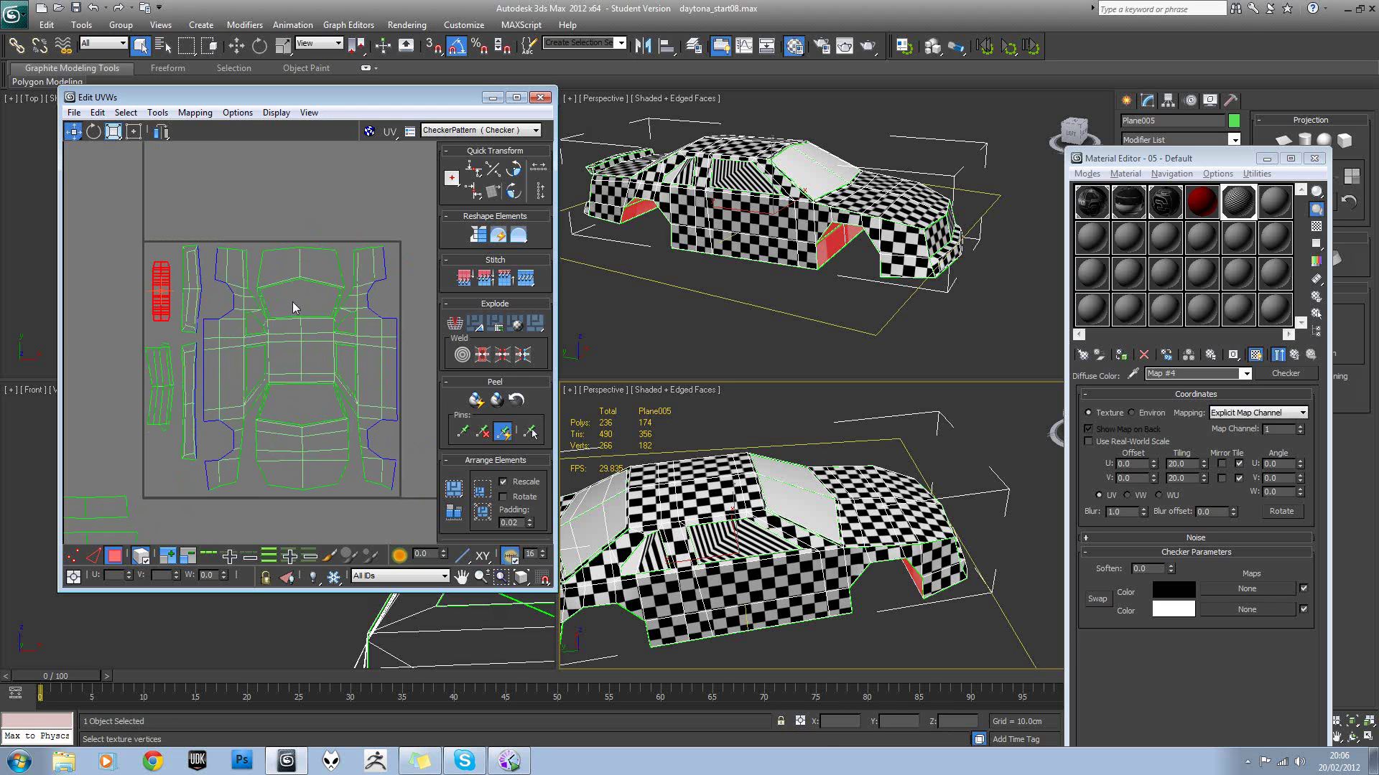
# Move the shrunken underside piece into the empty rear window opening of the body layout and rotate it 90 degrees.
pyautogui.moveTo(171, 296); pyautogui.dragTo(309, 300)
pyautogui.click(519, 174)
pyautogui.scroll(5, 323, 301)
pyautogui.scroll(-2, 296, 270)
pyautogui.click(151, 267)
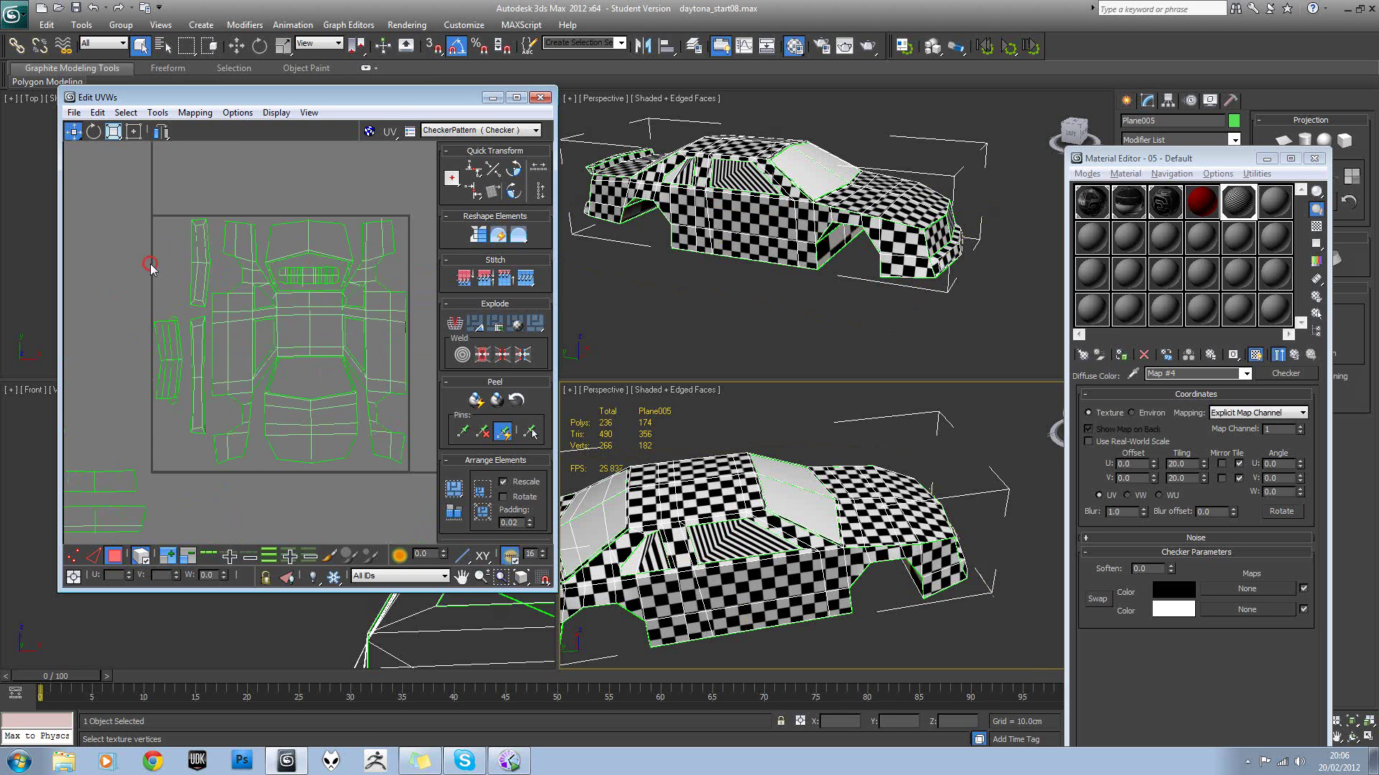
# Move the front panel piece into the texture square's upper corner beside the front bumper strip and rotate it 90 degrees.
pyautogui.scroll(-1, 153, 266)
pyautogui.moveTo(199, 334); pyautogui.dragTo(250, 301, button='middle')
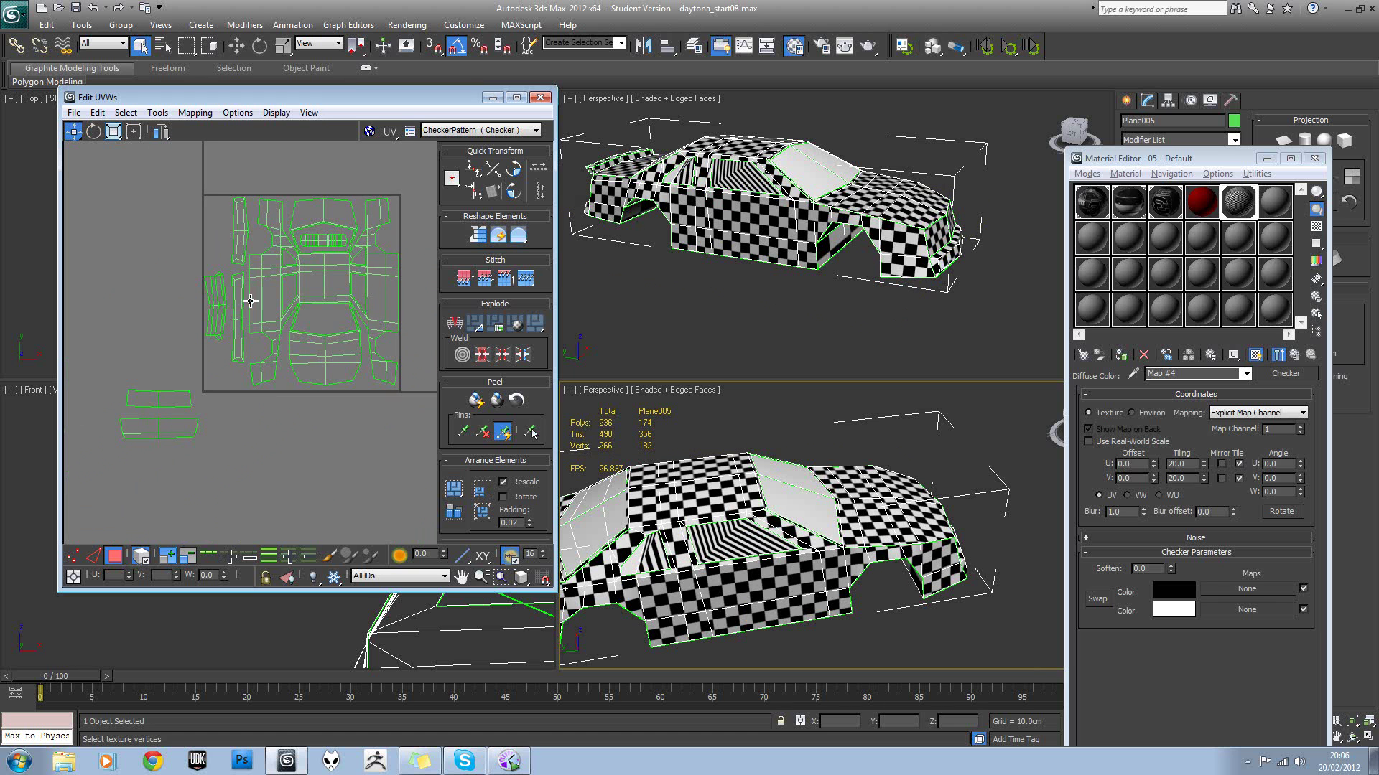
pyautogui.click(162, 402)
pyautogui.moveTo(162, 402); pyautogui.dragTo(231, 237)
pyautogui.scroll(2, 266, 250)
pyautogui.click(509, 169)
pyautogui.moveTo(197, 215); pyautogui.dragTo(185, 207)
# Move the curved spoiler piece out below the texture square and put the rear panel piece in its place, rotated 90 degrees.
pyautogui.scroll(-2, 154, 295)
pyautogui.moveTo(187, 385); pyautogui.dragTo(214, 544)
pyautogui.moveTo(130, 467); pyautogui.dragTo(216, 473, button='middle')
pyautogui.moveTo(208, 497); pyautogui.dragTo(271, 339)
pyautogui.click(515, 167)
pyautogui.scroll(1, 303, 394)
pyautogui.moveTo(303, 459); pyautogui.dragTo(305, 318, button='middle')
pyautogui.scroll(-1, 305, 318)
# Rotate the curved spoiler piece diagonally and fit it into the texture square's lower corner beneath the rear panel piece.
pyautogui.moveTo(252, 357); pyautogui.dragTo(321, 346)
pyautogui.hotkey('ctrl', 'z')
pyautogui.moveTo(311, 369); pyautogui.dragTo(284, 439, button='middle')
pyautogui.scroll(-2, 307, 385)
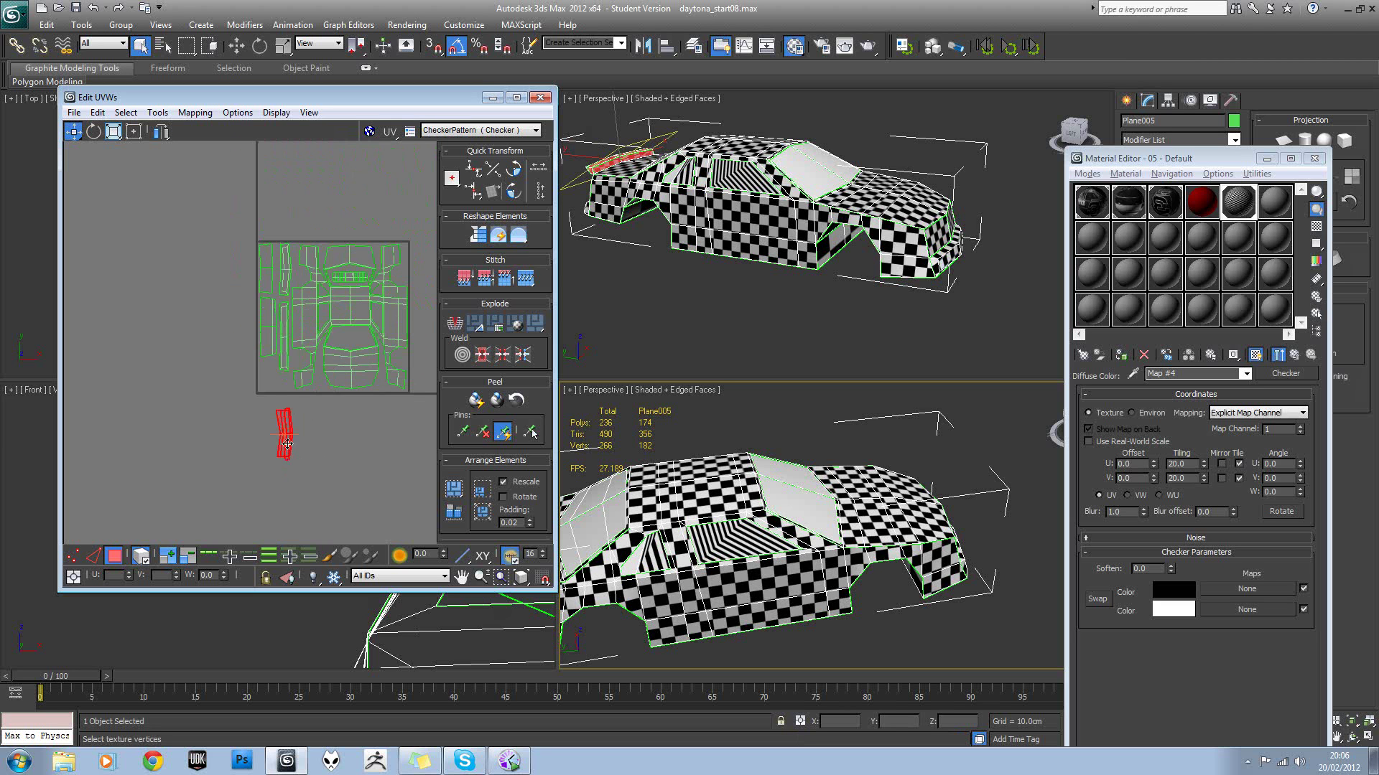
pyautogui.scroll(6, 282, 434)
pyautogui.press('e')
pyautogui.moveTo(251, 321); pyautogui.dragTo(264, 374)
pyautogui.rightClick(279, 356)
pyautogui.click(292, 372)
pyautogui.press('r')
# Select the joined body layout with the underside piece and move it down against the edges of the texture square.
pyautogui.moveTo(338, 373); pyautogui.dragTo(271, 434, button='middle')
pyautogui.scroll(-3, 266, 438)
pyautogui.moveTo(408, 249); pyautogui.dragTo(305, 359)
pyautogui.press('w')
pyautogui.scroll(8, 388, 431)
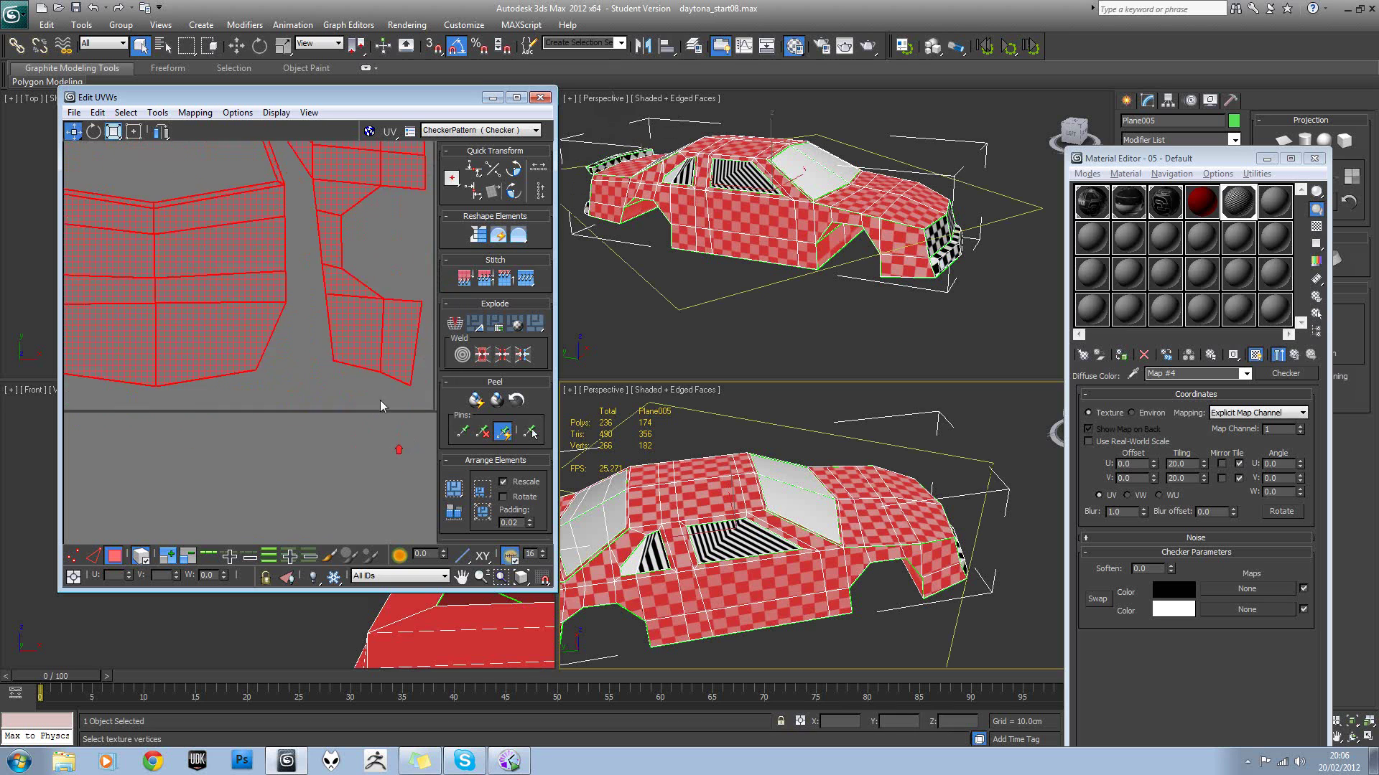
pyautogui.moveTo(392, 382); pyautogui.dragTo(395, 393)
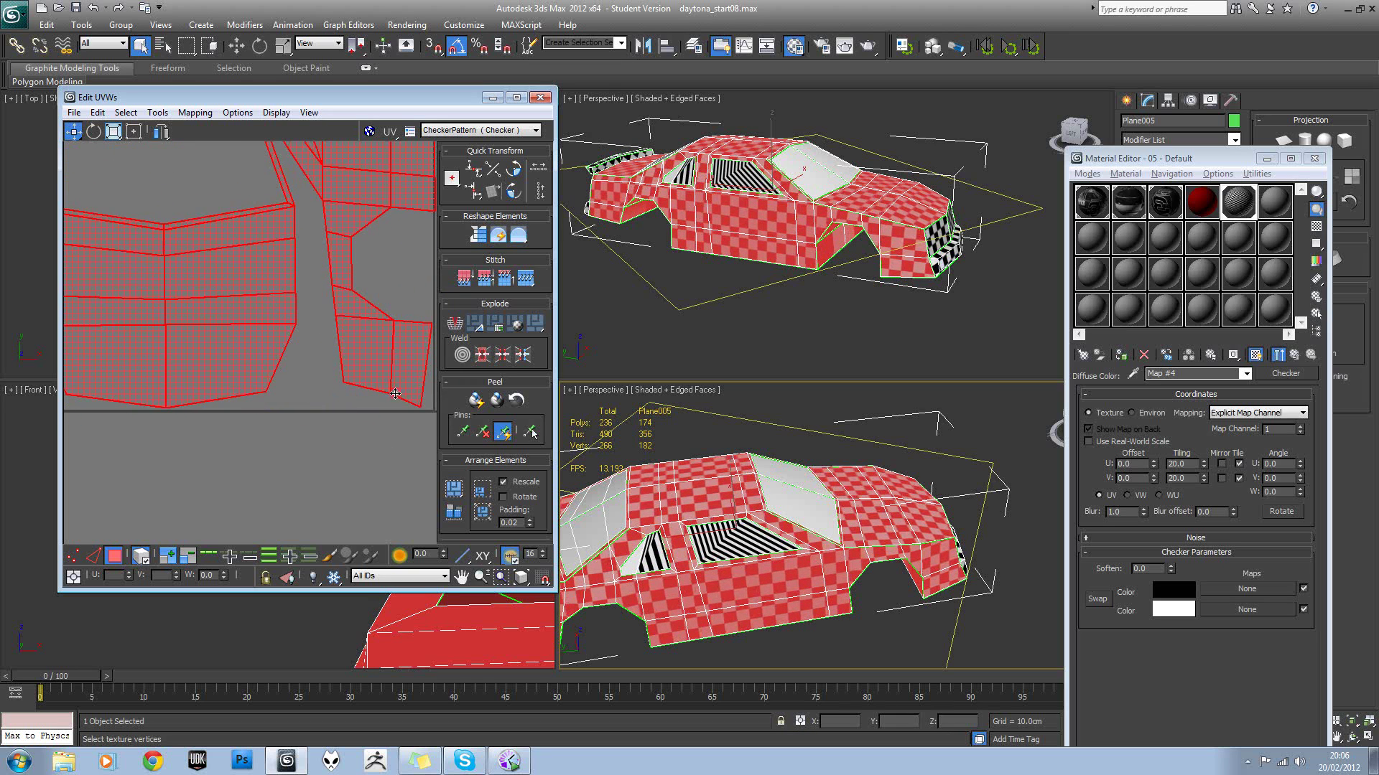
pyautogui.scroll(-5, 369, 350)
pyautogui.scroll(5, 377, 277)
pyautogui.moveTo(380, 293); pyautogui.dragTo(379, 294)
pyautogui.scroll(-5, 379, 294)
pyautogui.scroll(5, 309, 286)
# Nudge the spoiler strip closer into the lower corner of the texture square.
pyautogui.scroll(3, 255, 353)
pyautogui.moveTo(252, 355); pyautogui.dragTo(336, 314, button='middle')
pyautogui.moveTo(207, 463); pyautogui.dragTo(245, 427)
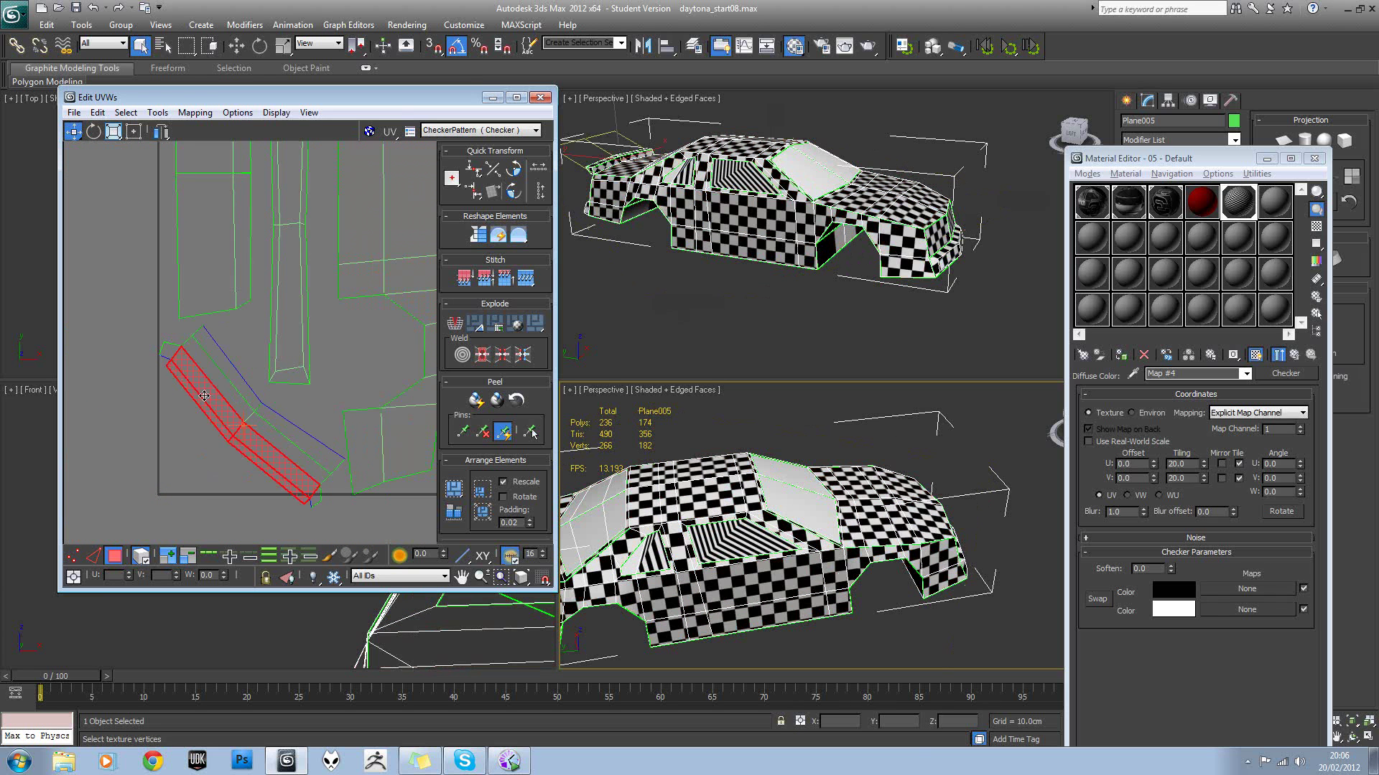
pyautogui.scroll(-4, 208, 327)
pyautogui.scroll(5, 209, 323)
# Move the front panel piece tight into the texture square's upper corner and bring the front bumper strip close beside it.
pyautogui.click(211, 314)
pyautogui.moveTo(210, 313); pyautogui.dragTo(205, 307)
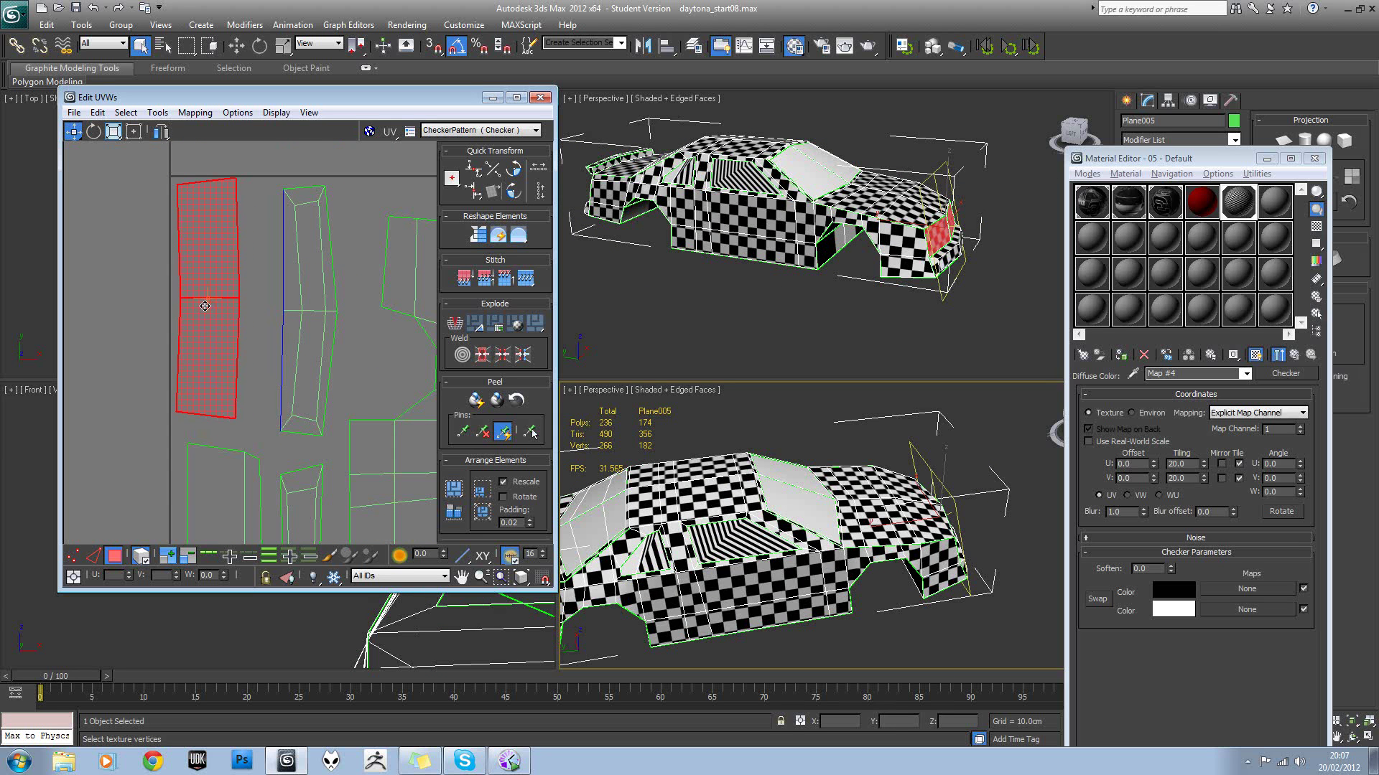
pyautogui.click(286, 350)
pyautogui.moveTo(308, 337); pyautogui.dragTo(286, 331)
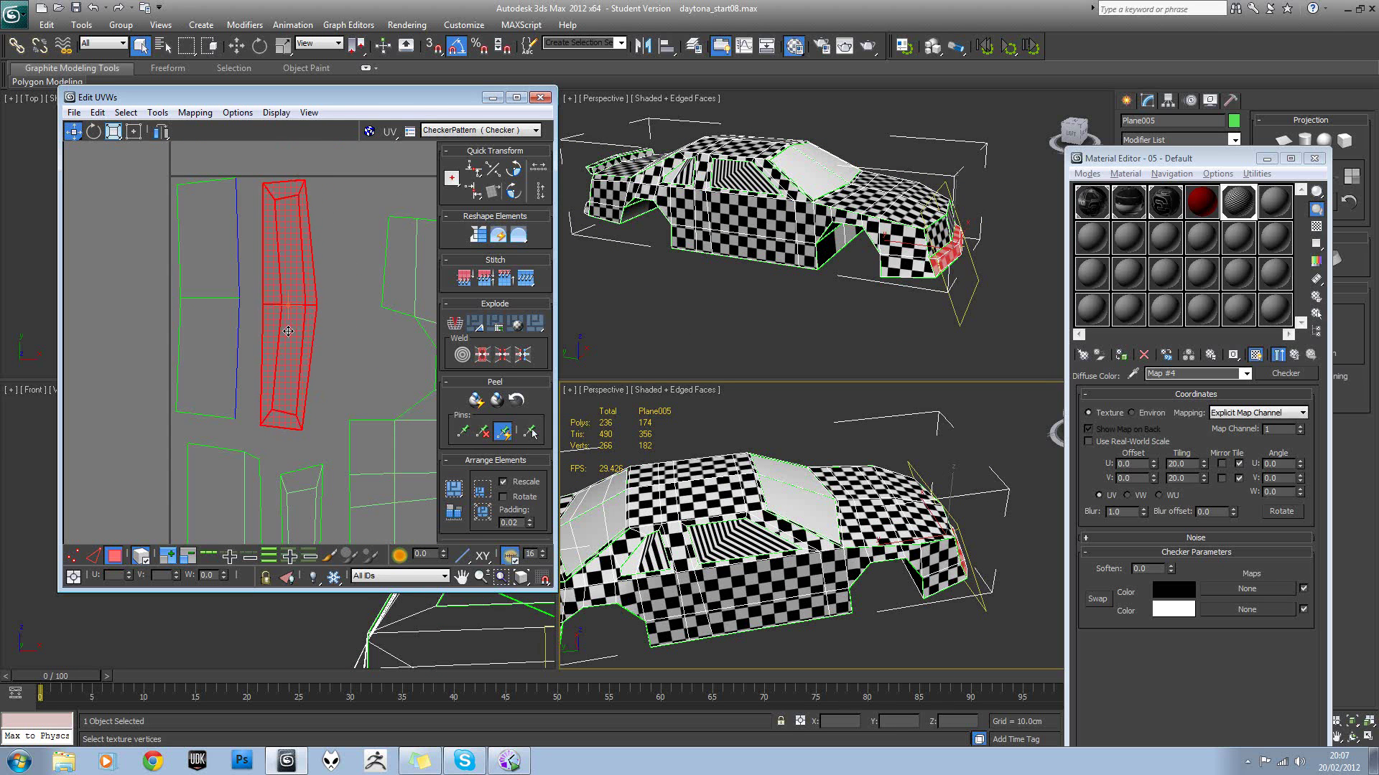
# Select the rear panel piece and rear bumper strip together and move them up close beneath the front pieces.
pyautogui.click(372, 330)
pyautogui.scroll(-1, 370, 334)
pyautogui.moveTo(322, 435); pyautogui.dragTo(347, 338, button='middle')
pyautogui.moveTo(307, 396); pyautogui.dragTo(317, 283, button='middle')
pyautogui.moveTo(214, 245); pyautogui.dragTo(361, 421)
pyautogui.scroll(2, 353, 362)
pyautogui.moveTo(350, 281); pyautogui.dragTo(348, 269, button='middle')
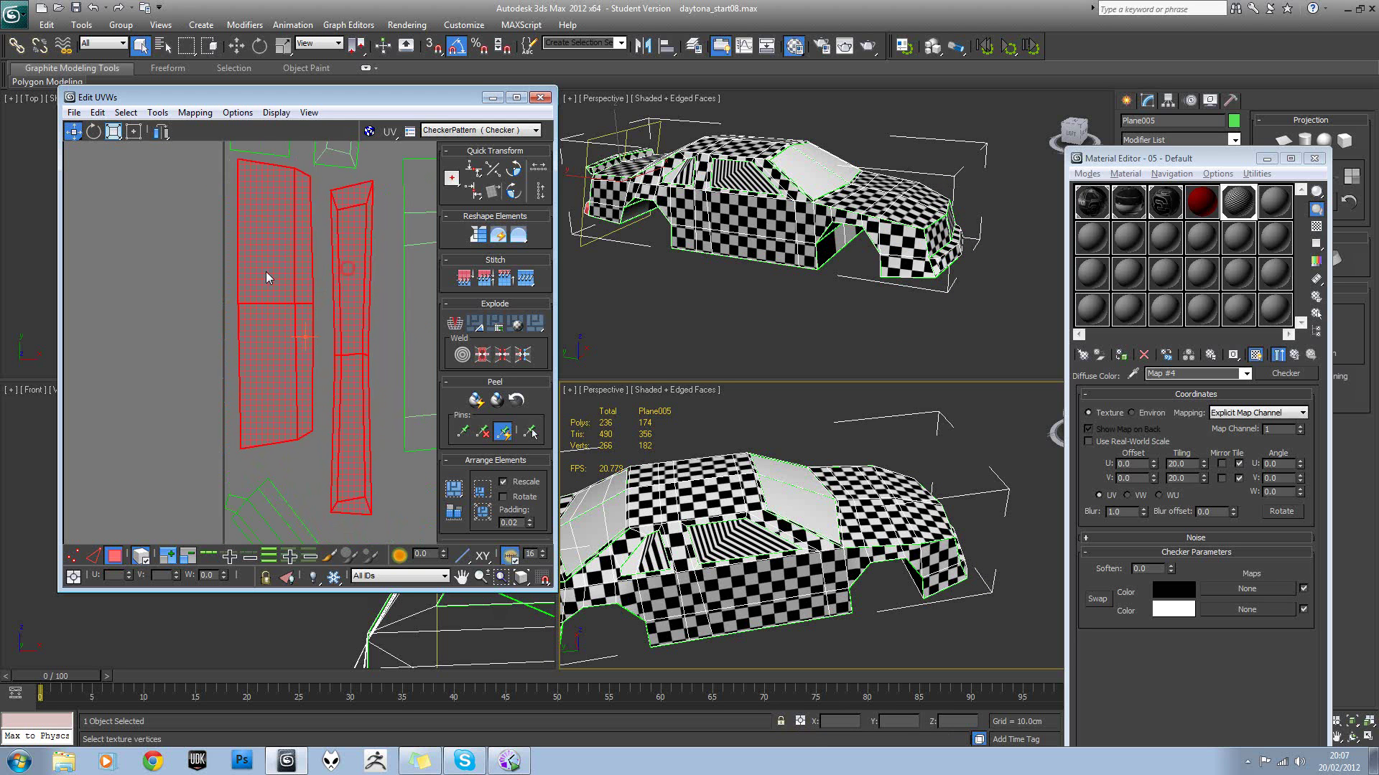
# Select all the spoiler pieces, reposition them inside the texture square's lower corner and scale them slightly to fit.
pyautogui.scroll(-3, 266, 277)
pyautogui.click(282, 425)
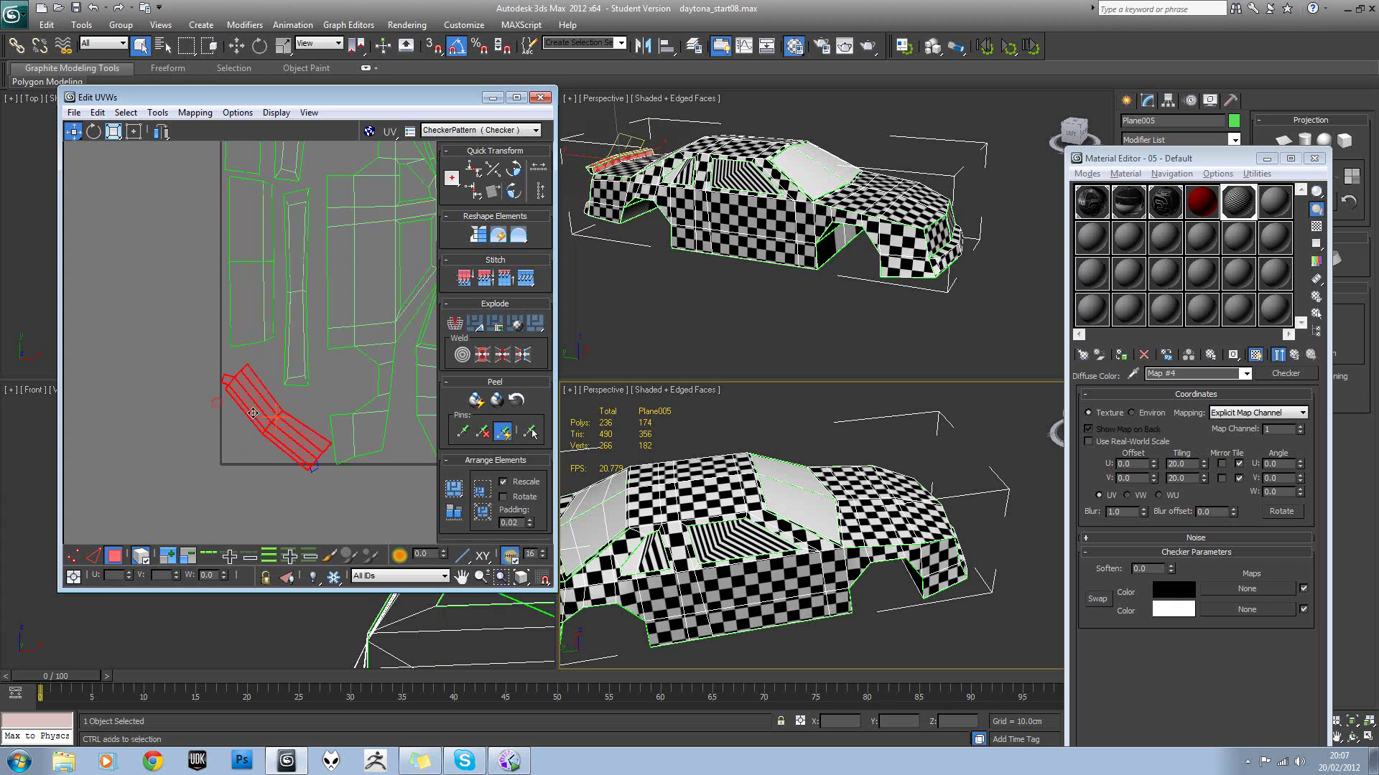
pyautogui.moveTo(293, 445); pyautogui.dragTo(282, 421)
pyautogui.scroll(4, 320, 391)
pyautogui.click(113, 132)
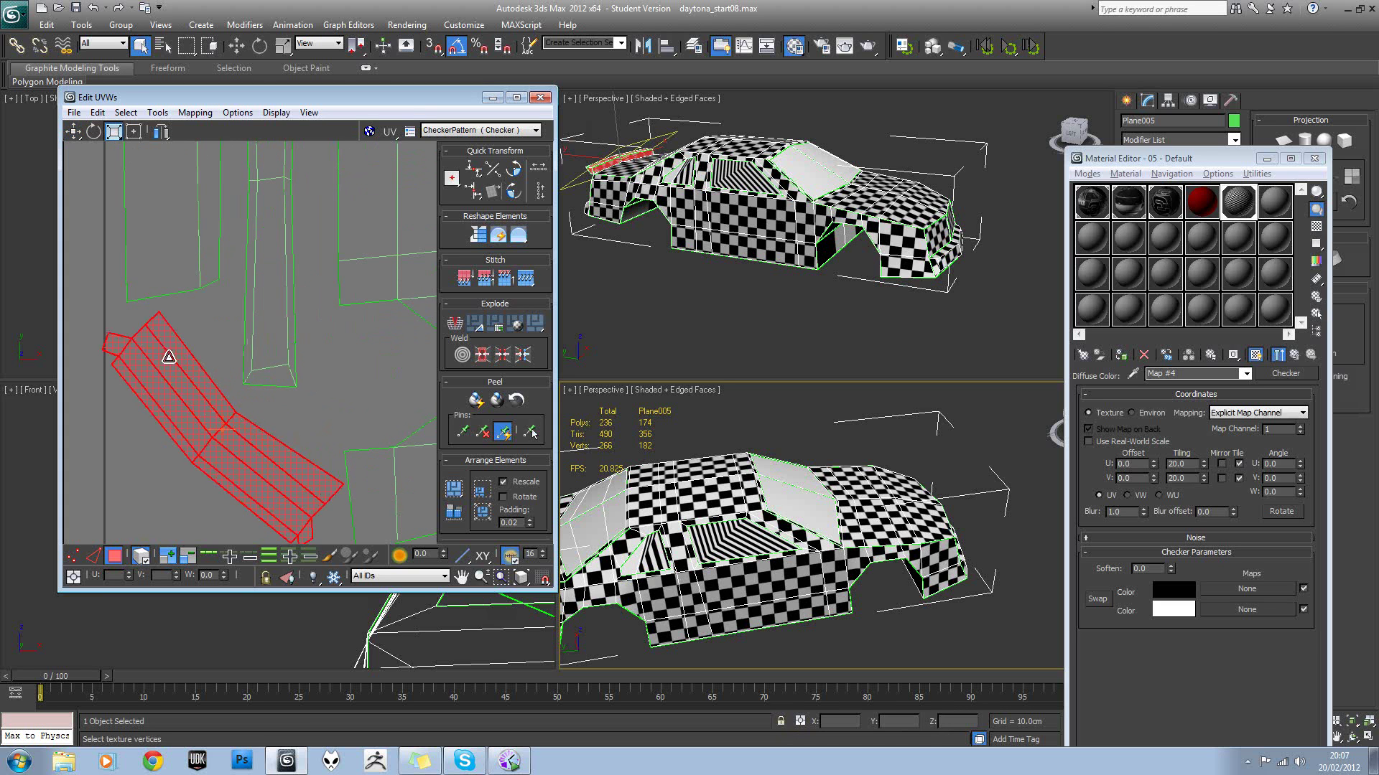
pyautogui.moveTo(168, 356); pyautogui.dragTo(173, 360)
pyautogui.press('w')
pyautogui.click(335, 407)
# Review the packed layout in the texture square and check which car faces the flat UV pieces outside the square belong to.
pyautogui.scroll(-6, 332, 406)
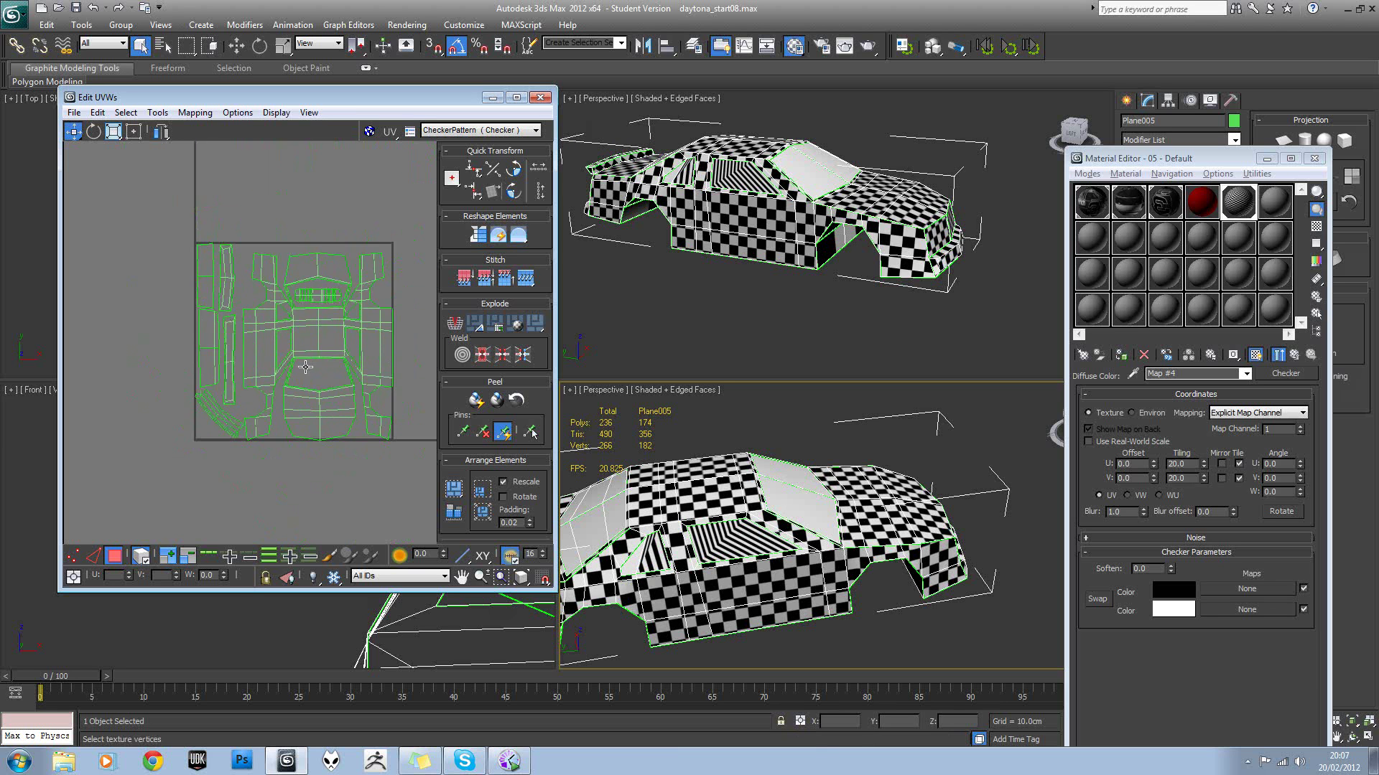
pyautogui.moveTo(304, 365); pyautogui.dragTo(309, 326, button='middle')
pyautogui.scroll(-2, 309, 327)
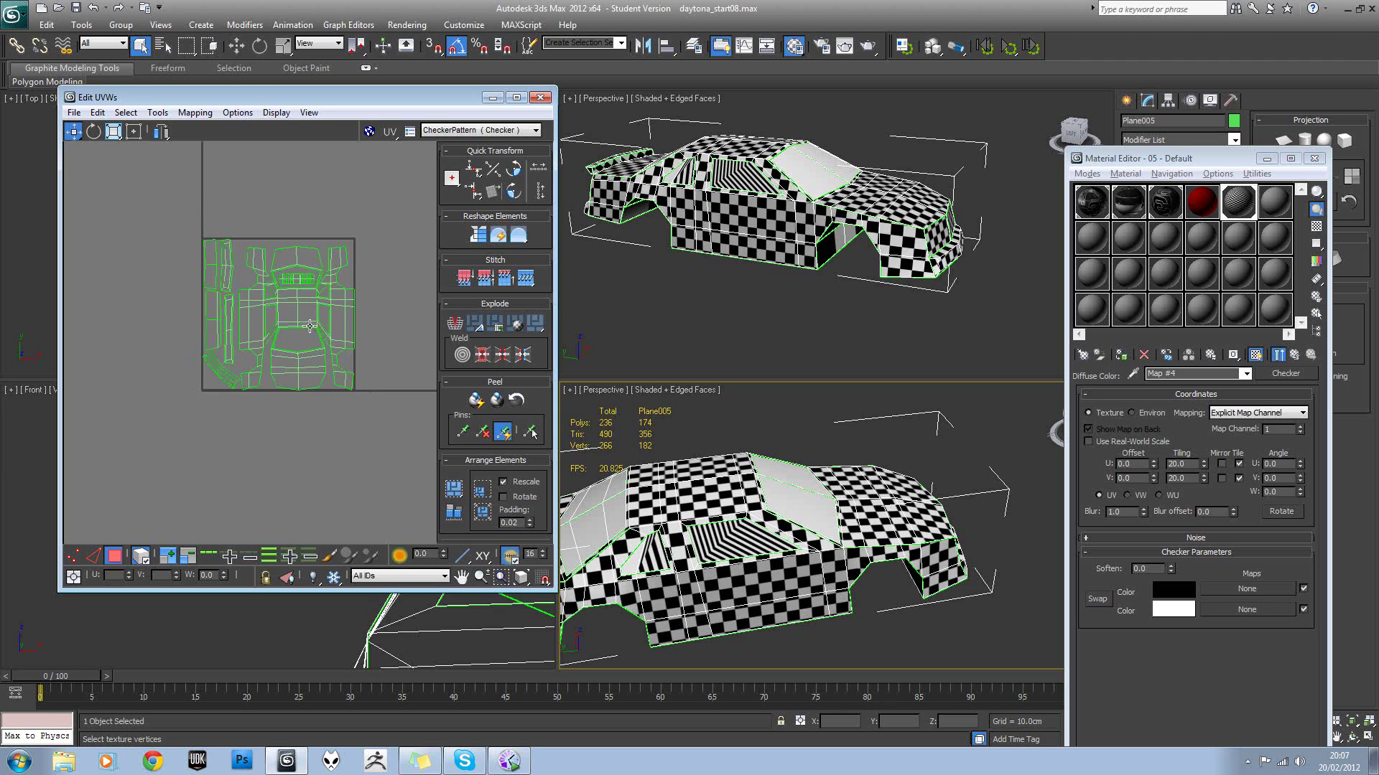
pyautogui.scroll(6, 312, 372)
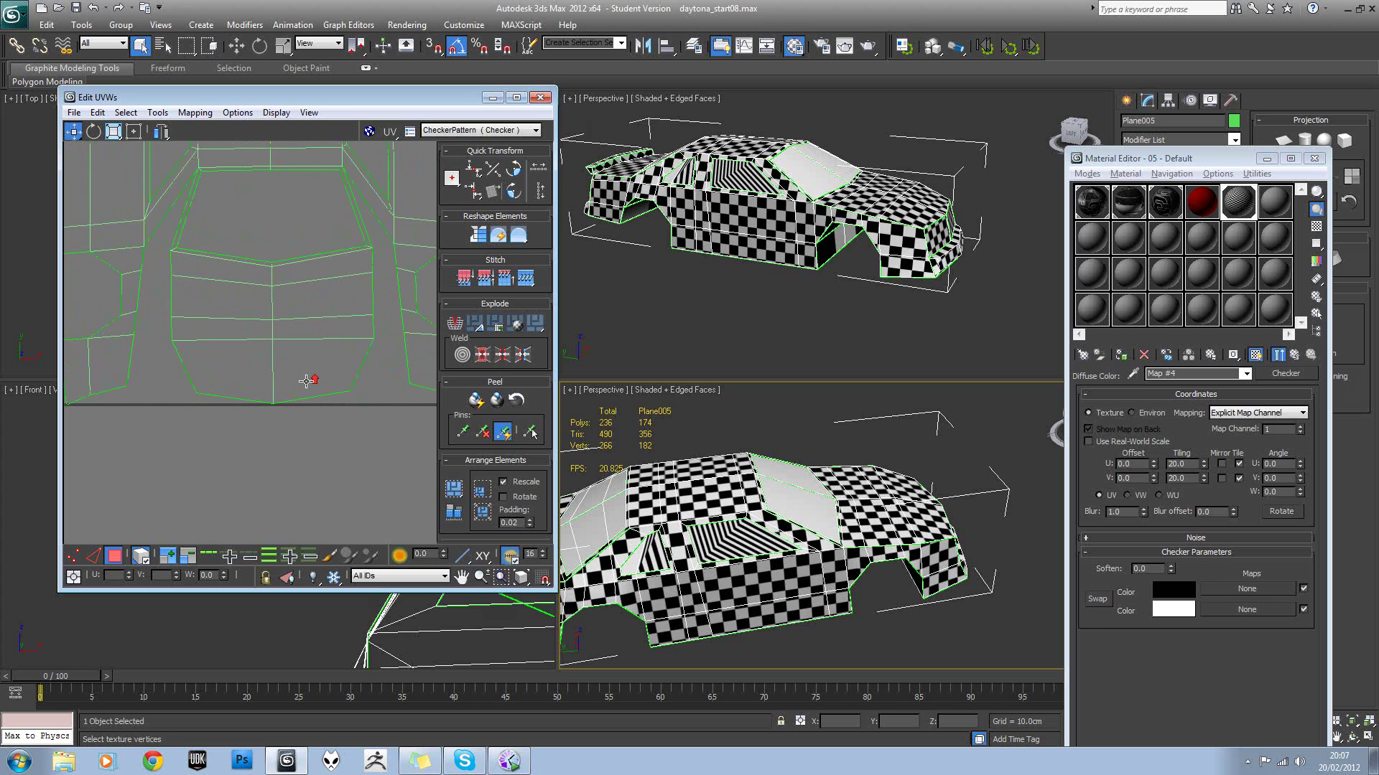
pyautogui.scroll(-5, 306, 382)
pyautogui.scroll(3, 305, 379)
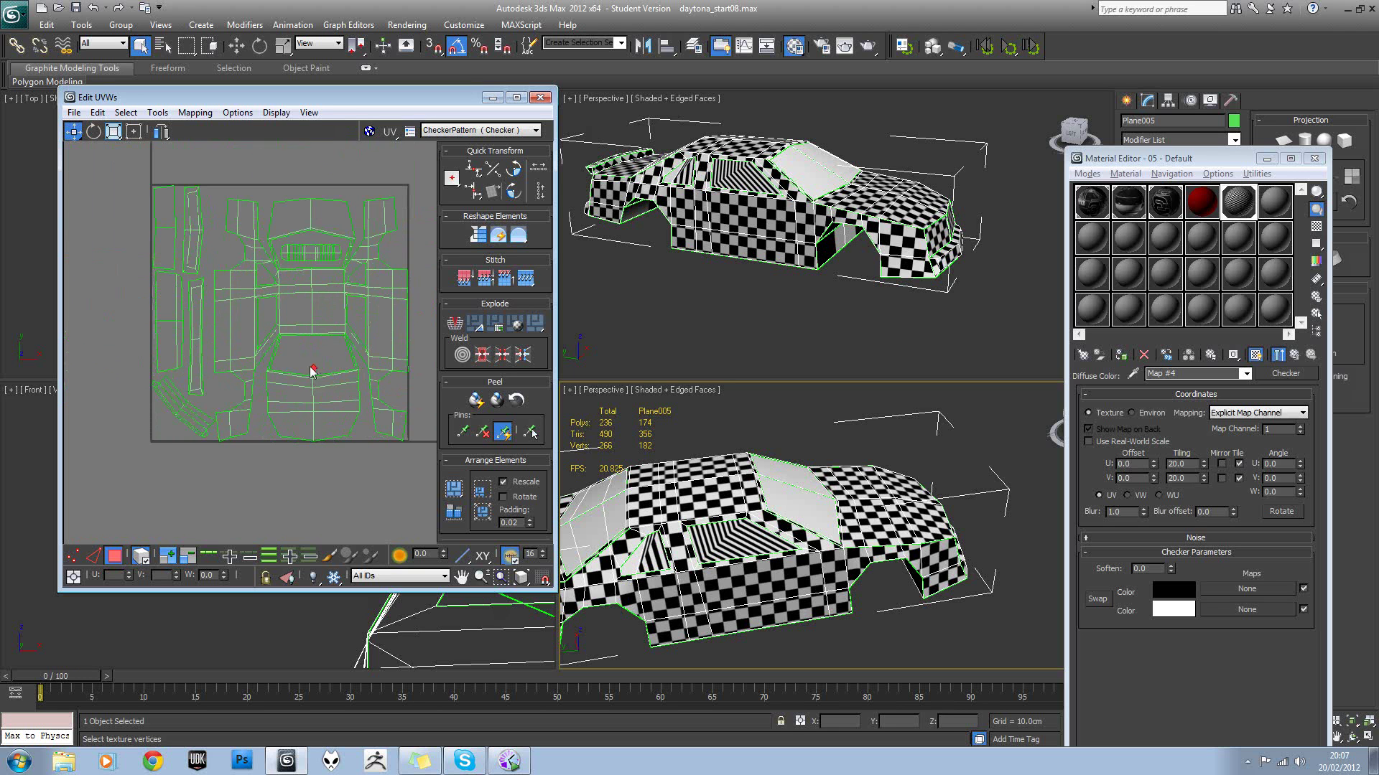
pyautogui.moveTo(358, 303); pyautogui.dragTo(247, 323, button='middle')
pyautogui.scroll(-1, 262, 310)
pyautogui.moveTo(373, 242); pyautogui.dragTo(284, 328, button='middle')
pyautogui.scroll(-4, 284, 329)
pyautogui.moveTo(290, 250); pyautogui.dragTo(408, 309)
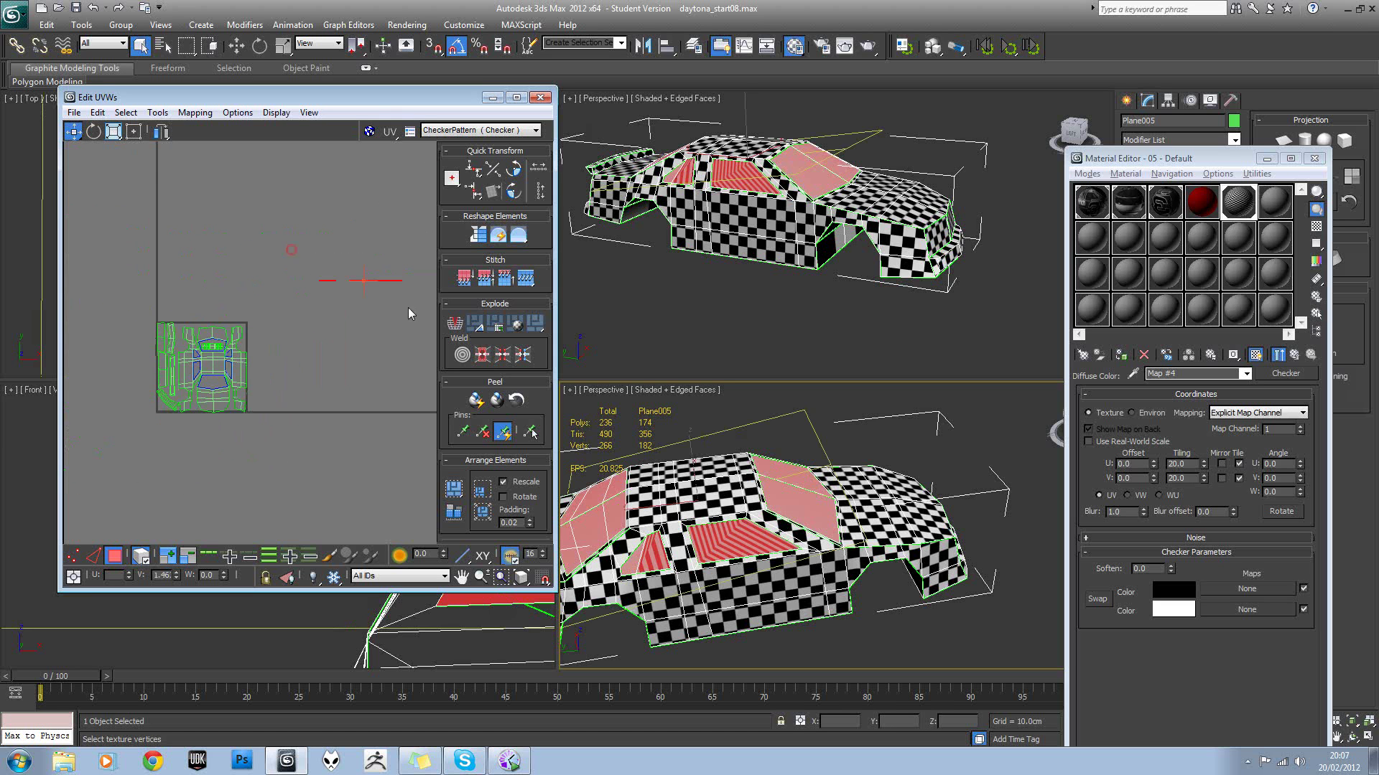
pyautogui.scroll(2, 308, 330)
pyautogui.click(321, 323)
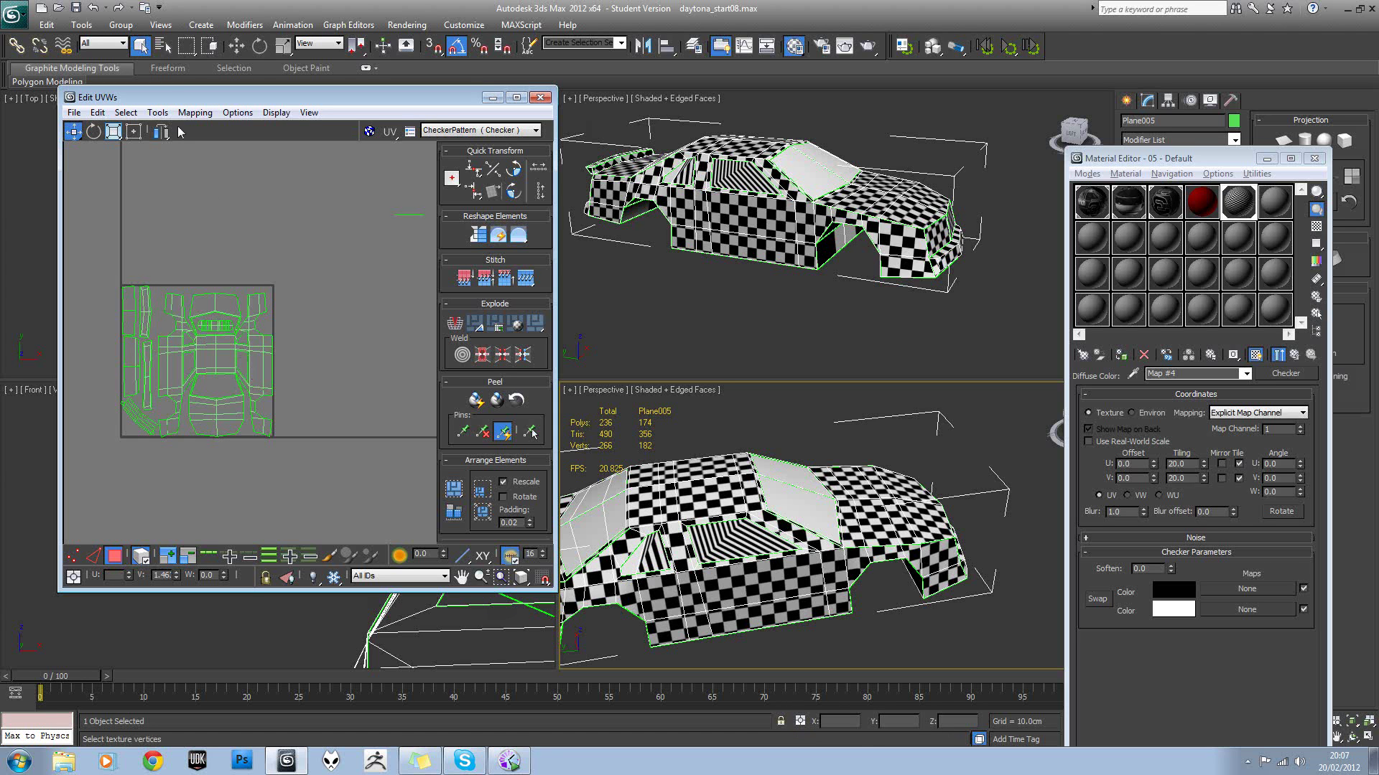
# Render the UV template with the fill mode set to Solid.
pyautogui.click(158, 113)
pyautogui.click(248, 364)
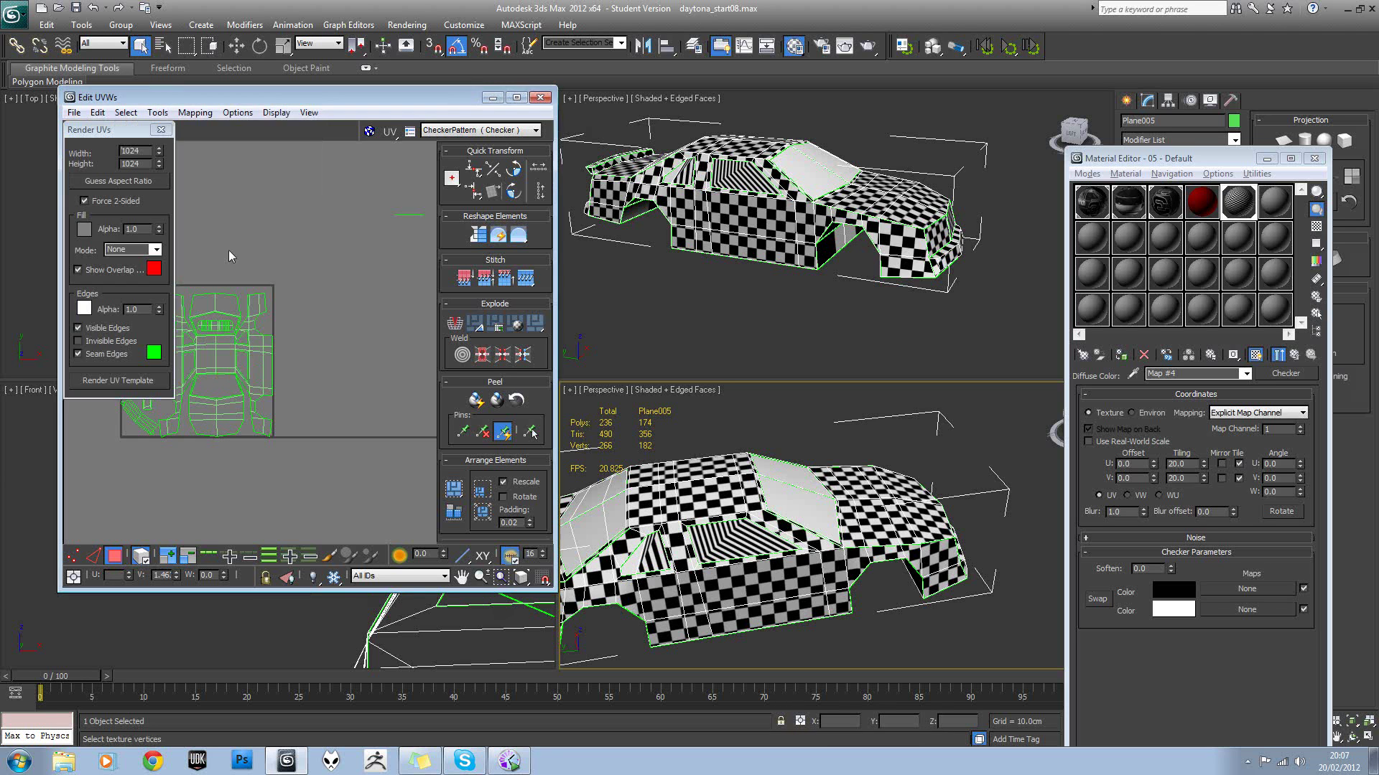
pyautogui.moveTo(126, 135); pyautogui.dragTo(482, 165)
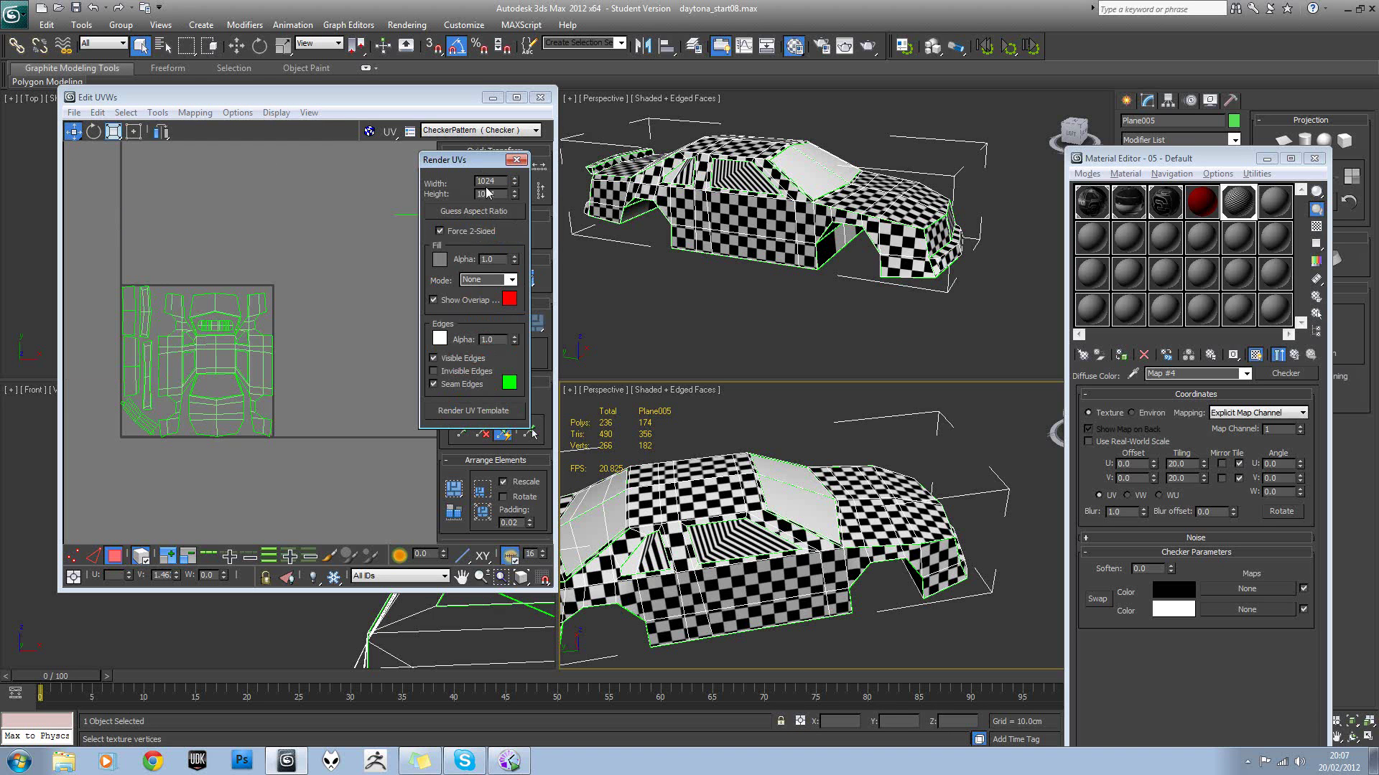
pyautogui.click(512, 280)
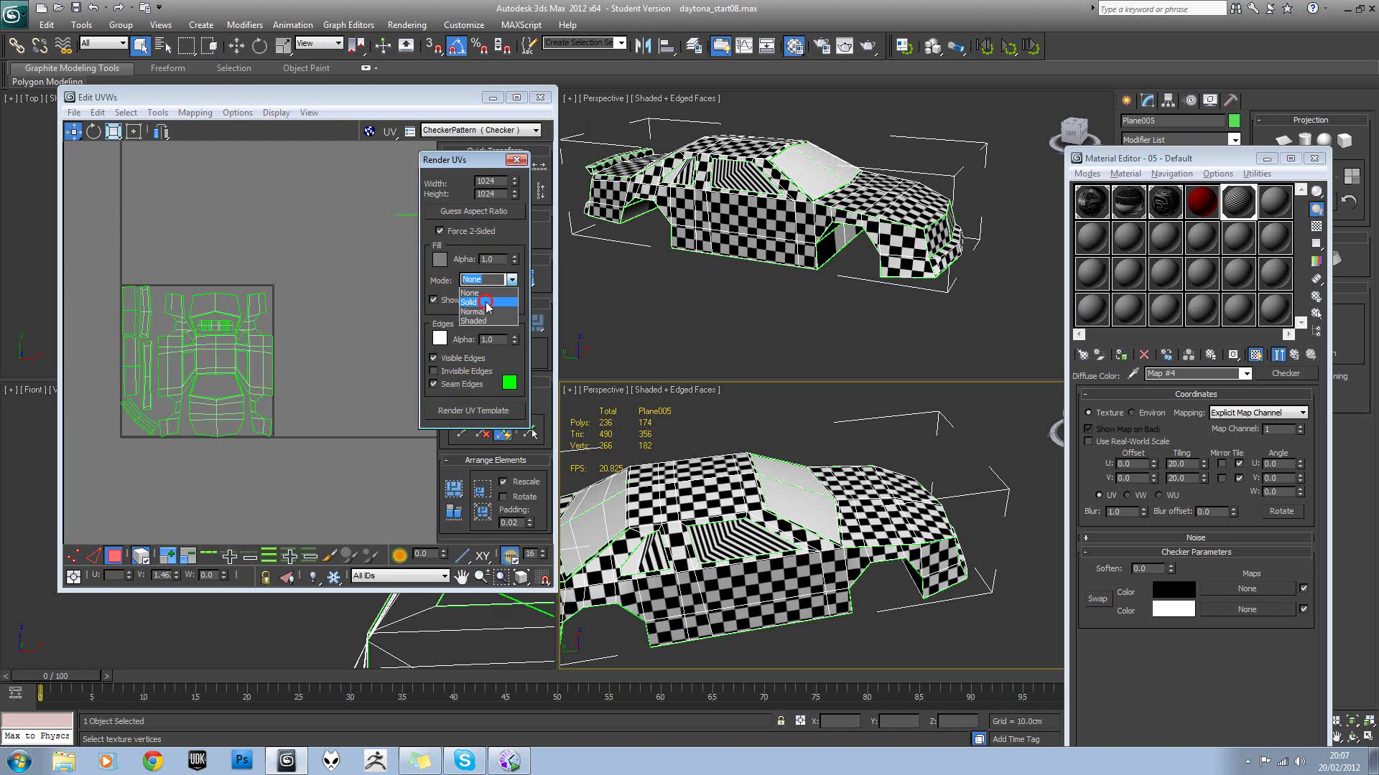
pyautogui.click(489, 297)
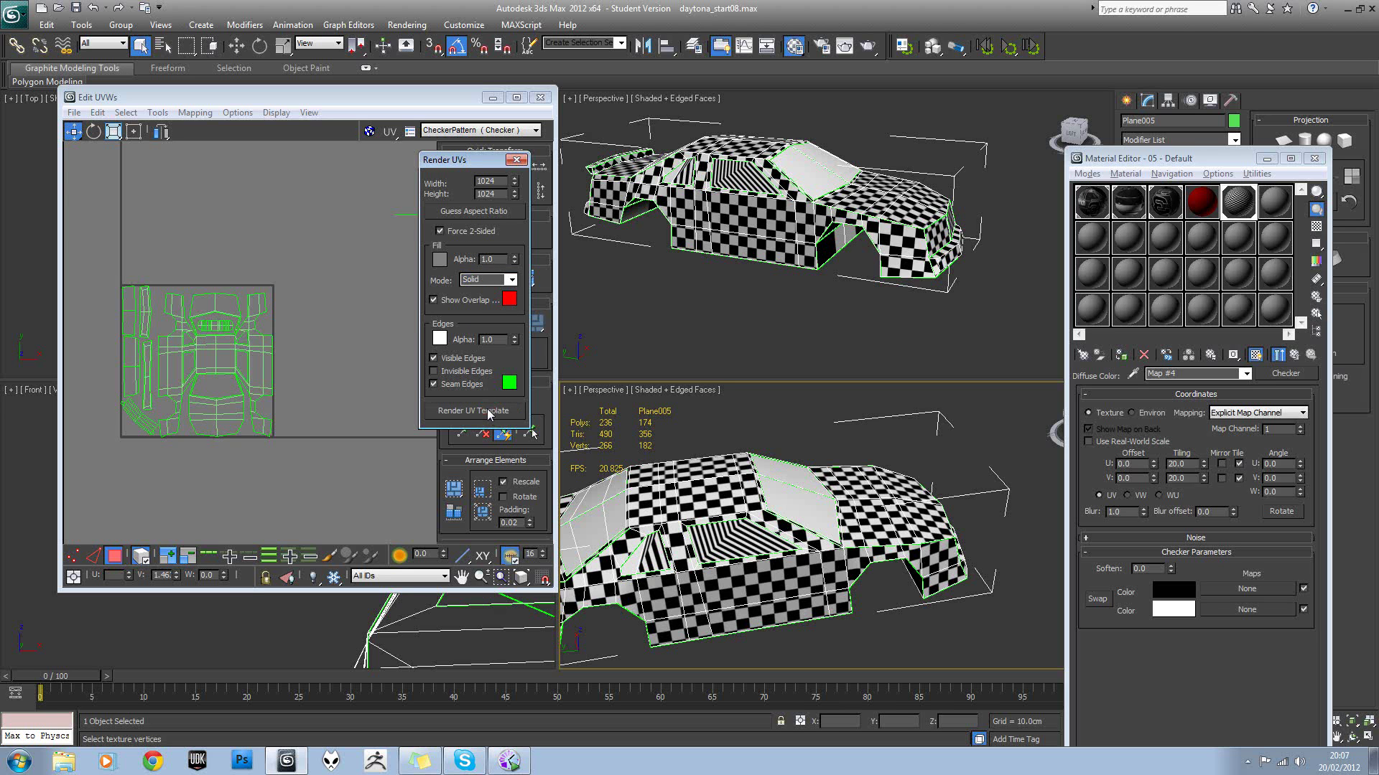
pyautogui.click(488, 412)
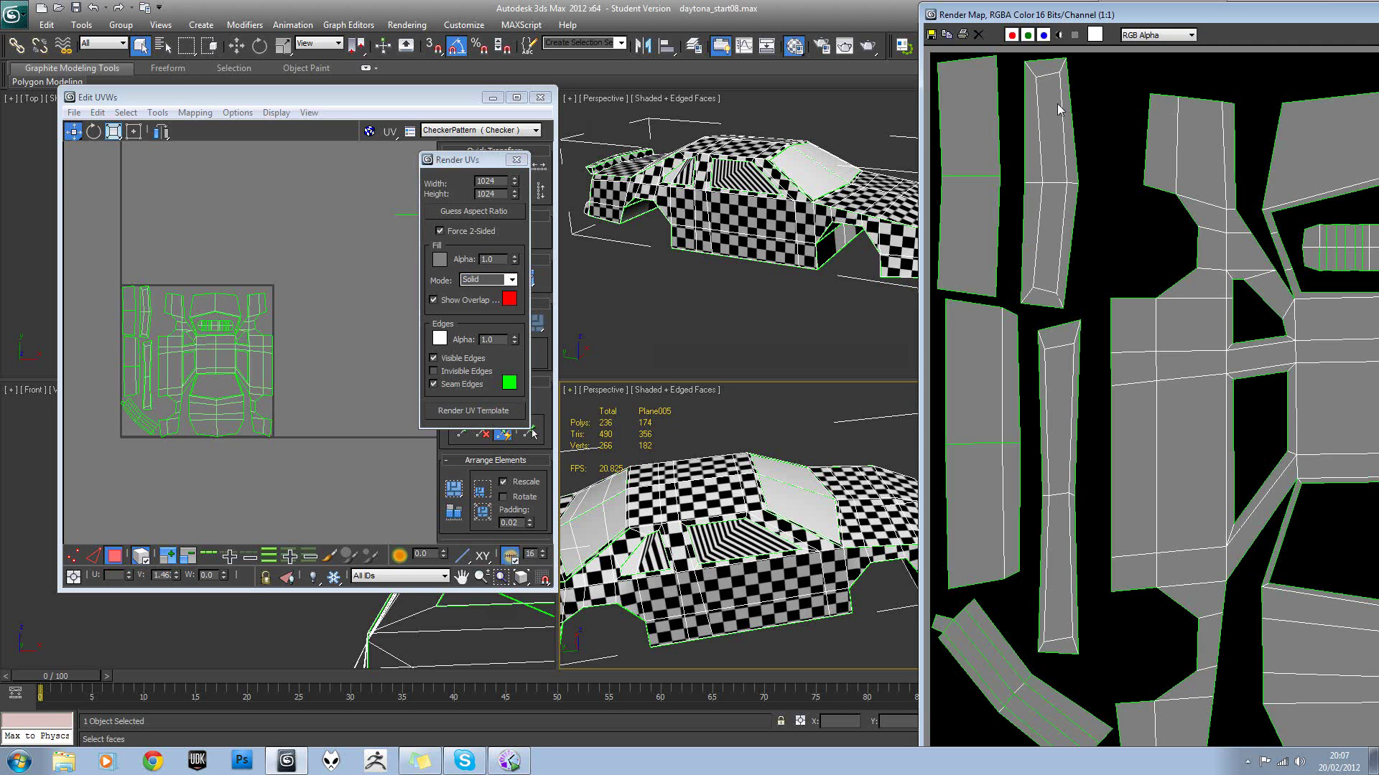
# Save the rendered UV map over the existing template image in the daytona textures folder and close the render windows.
pyautogui.moveTo(1106, 18); pyautogui.dragTo(645, 23)
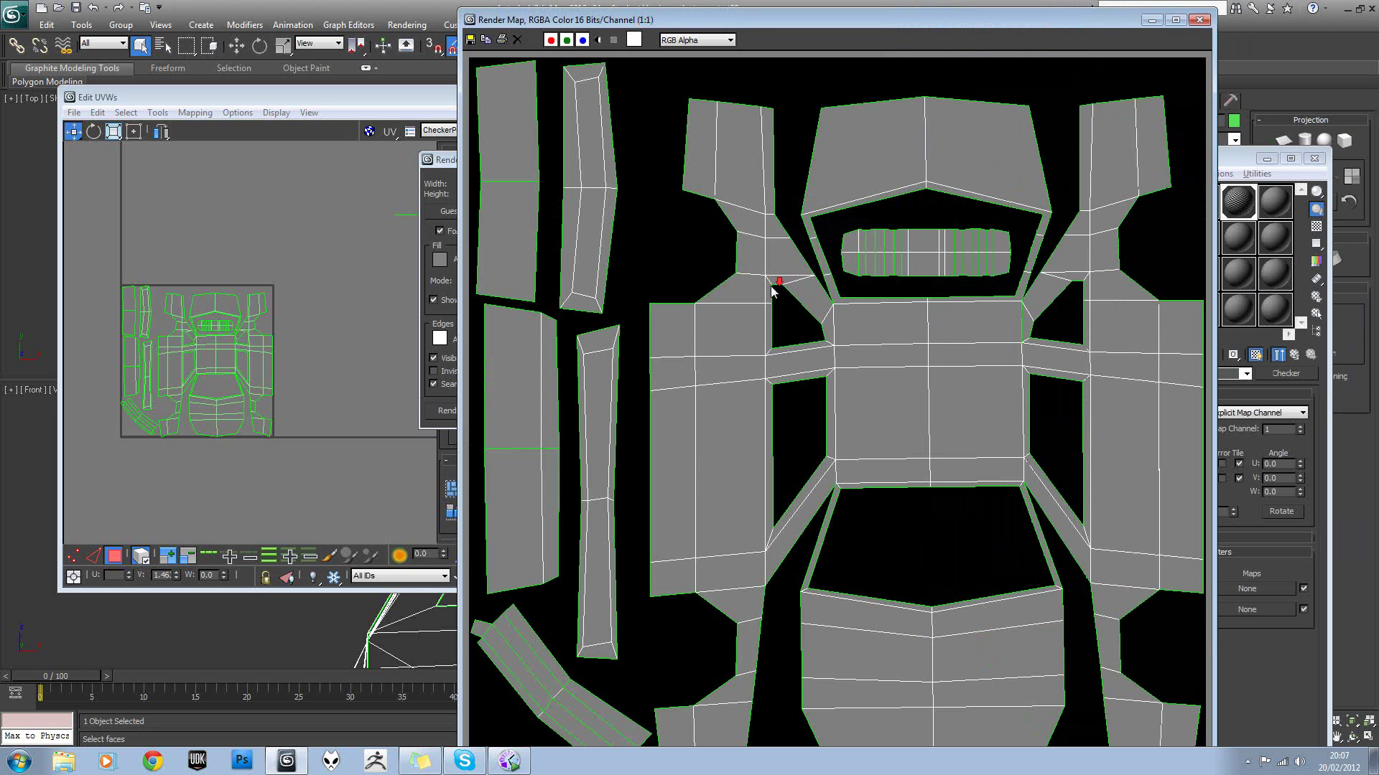
pyautogui.scroll(-1, 771, 288)
pyautogui.scroll(1, 864, 494)
pyautogui.scroll(-1, 864, 494)
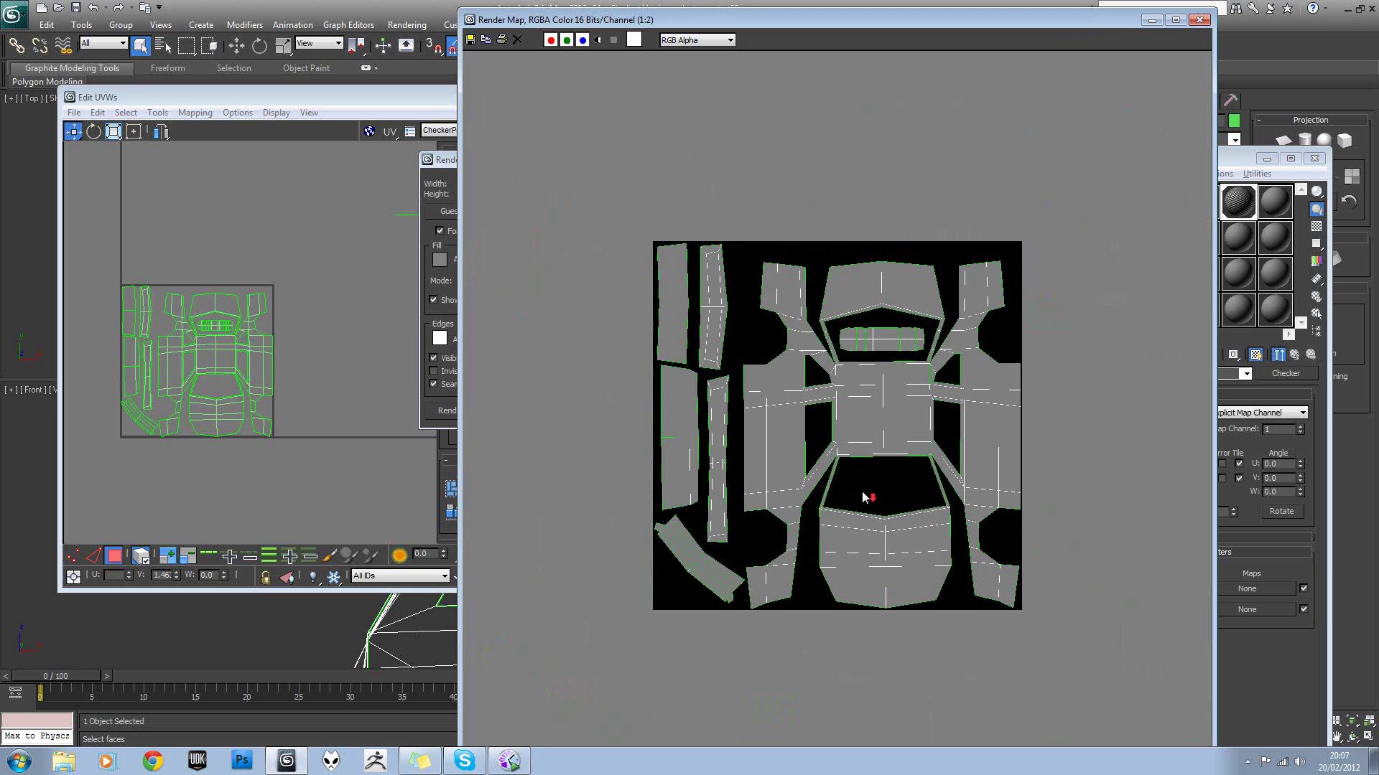
pyautogui.click(472, 43)
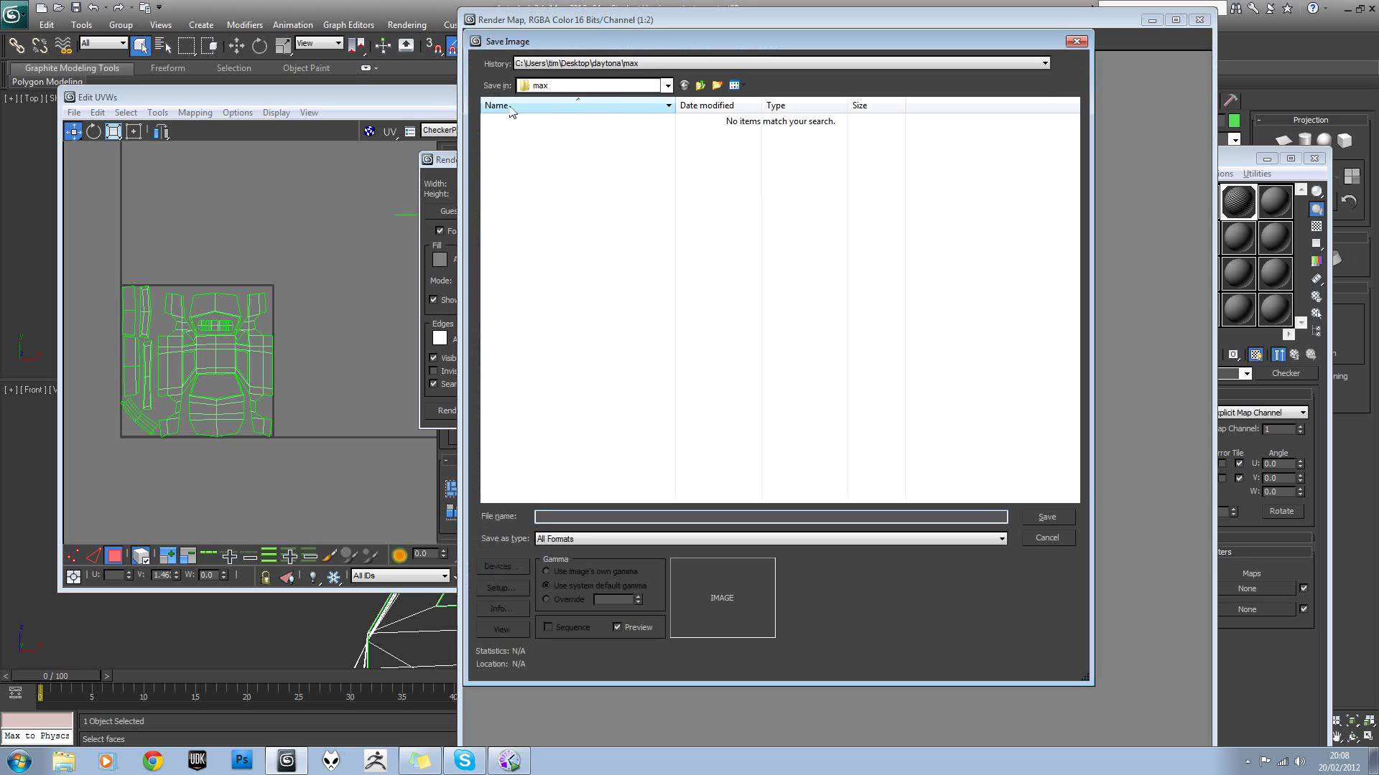
pyautogui.click(628, 63)
pyautogui.click(620, 83)
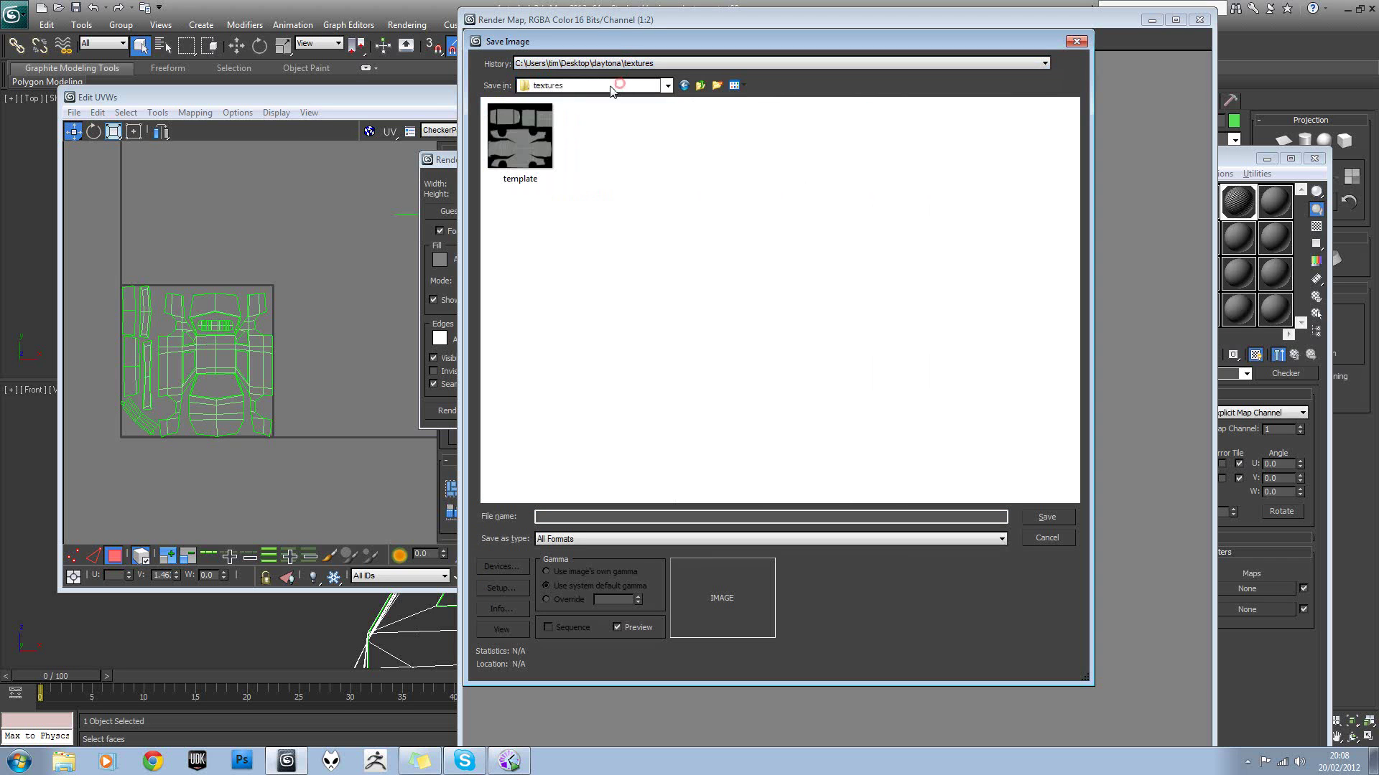
pyautogui.click(550, 129)
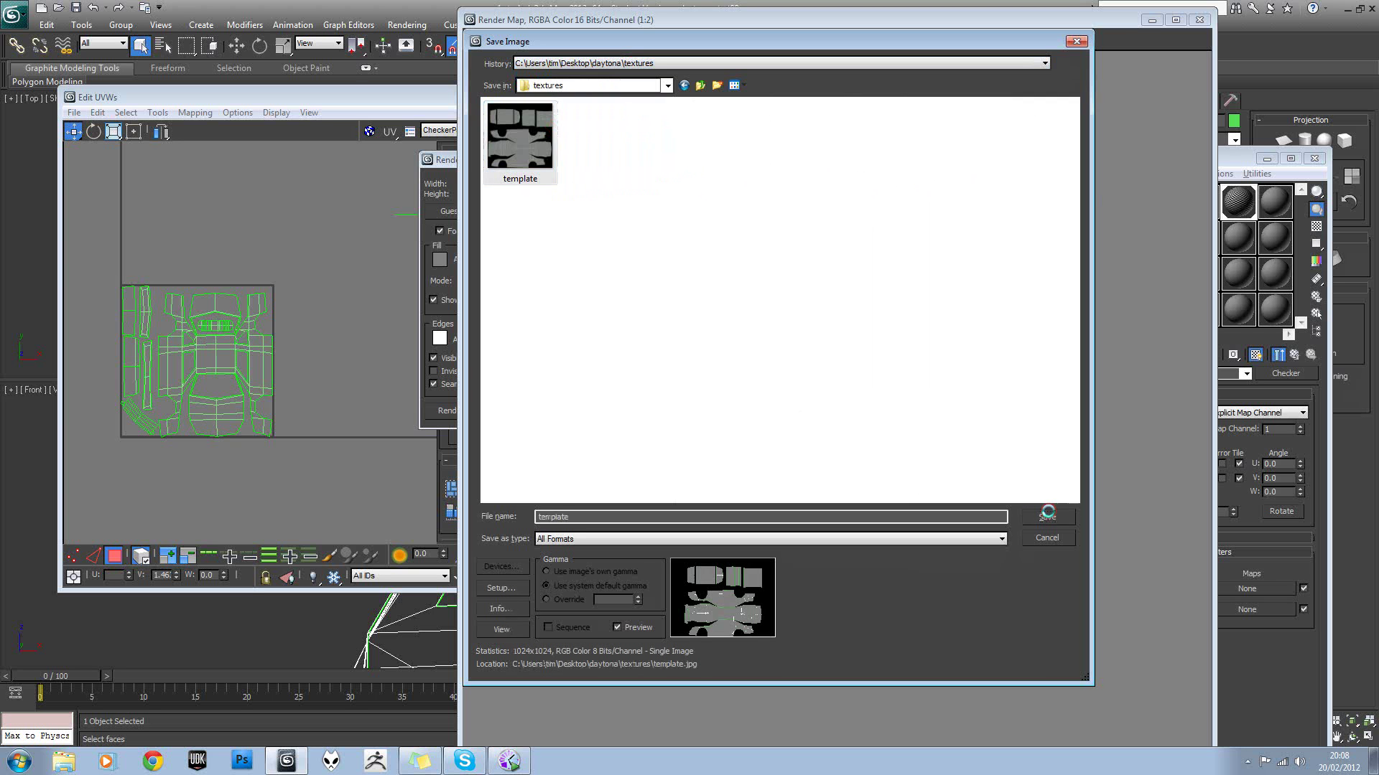
pyautogui.click(1047, 517)
pyautogui.click(731, 443)
pyautogui.click(736, 443)
pyautogui.click(1194, 20)
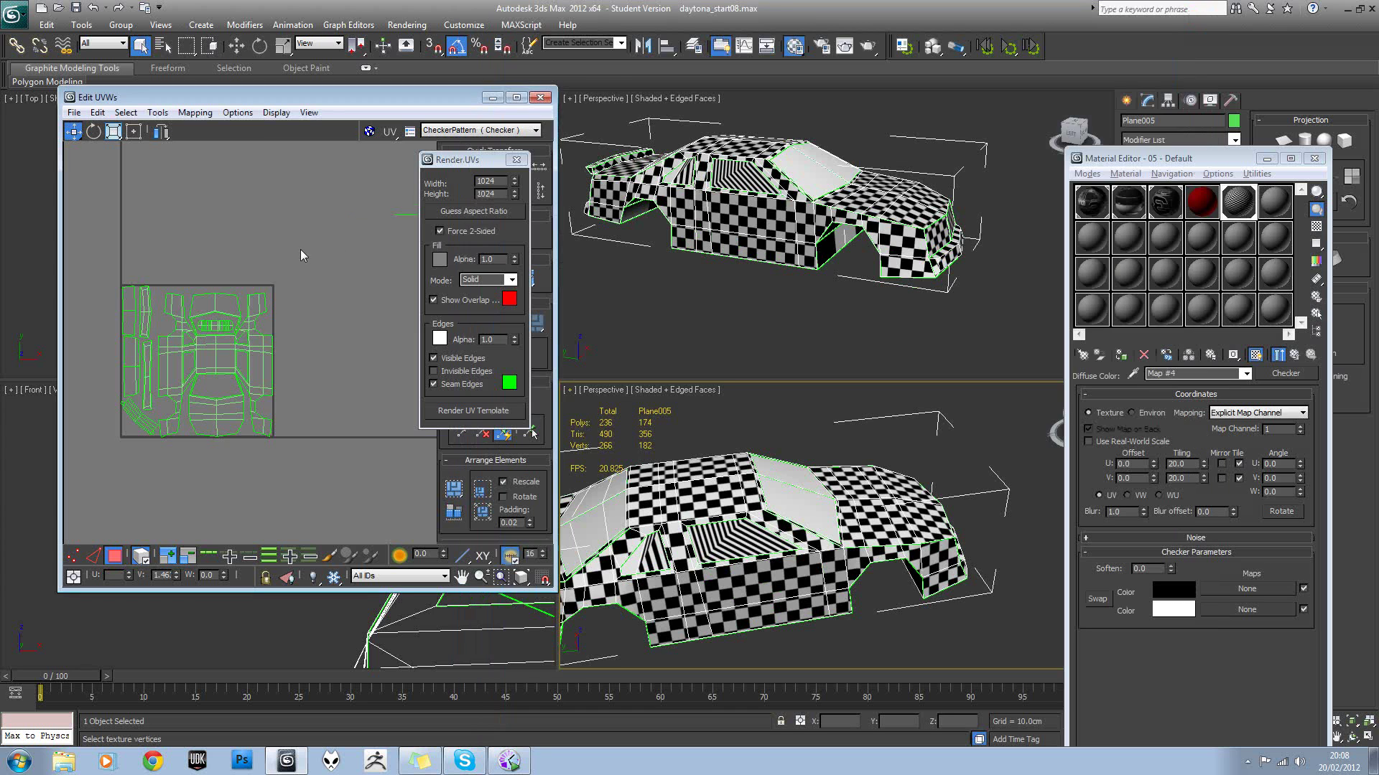
pyautogui.click(518, 160)
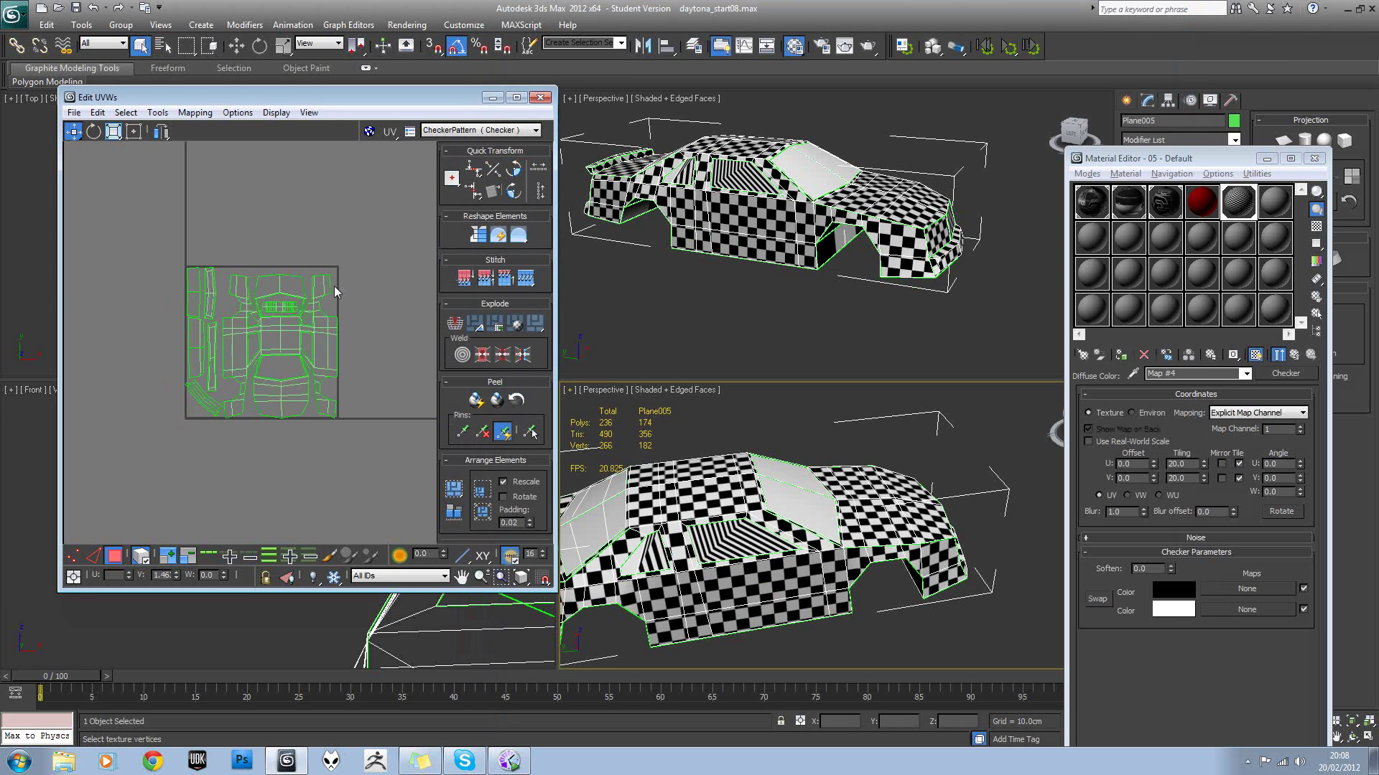
# Filter the UV editor to show only the faces of material ID 2:Daytona_Sky.
pyautogui.click(416, 579)
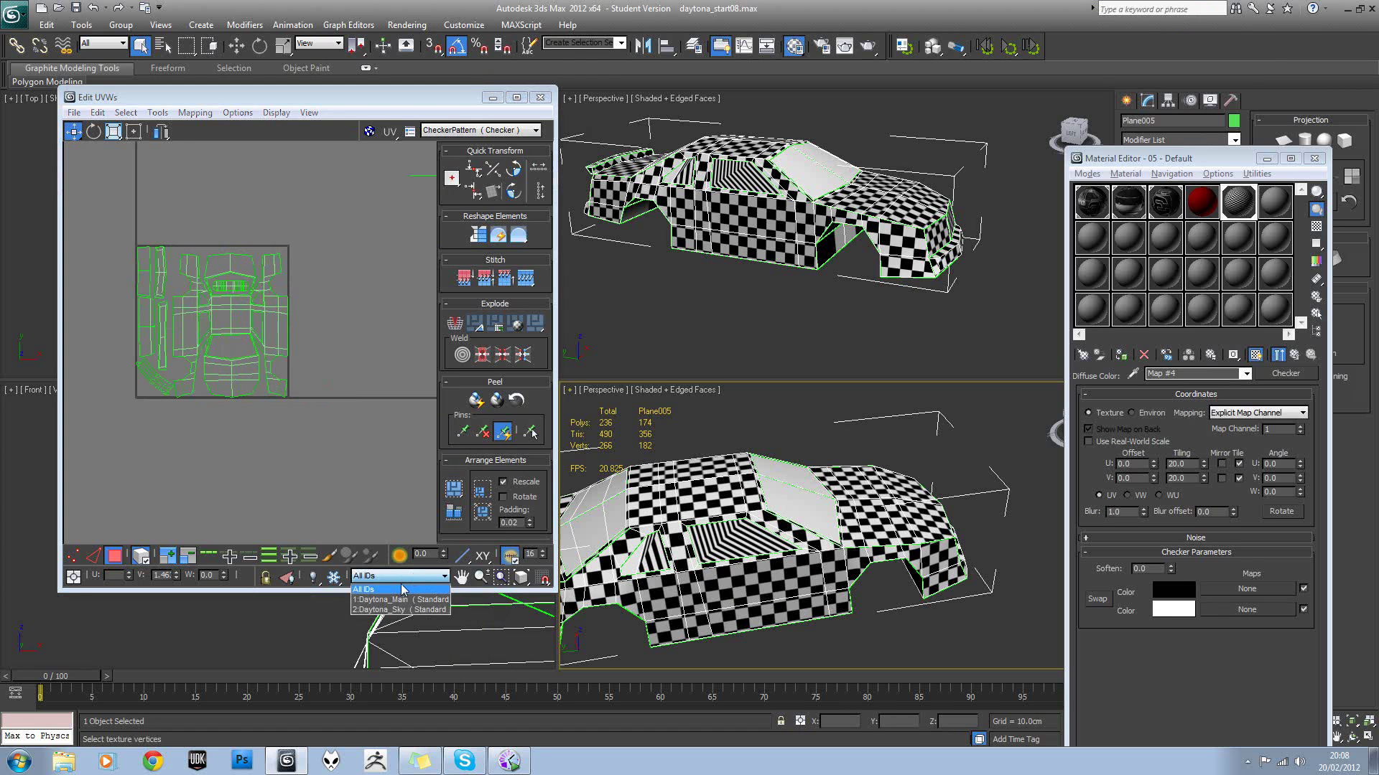
pyautogui.click(400, 610)
pyautogui.scroll(-3, 287, 359)
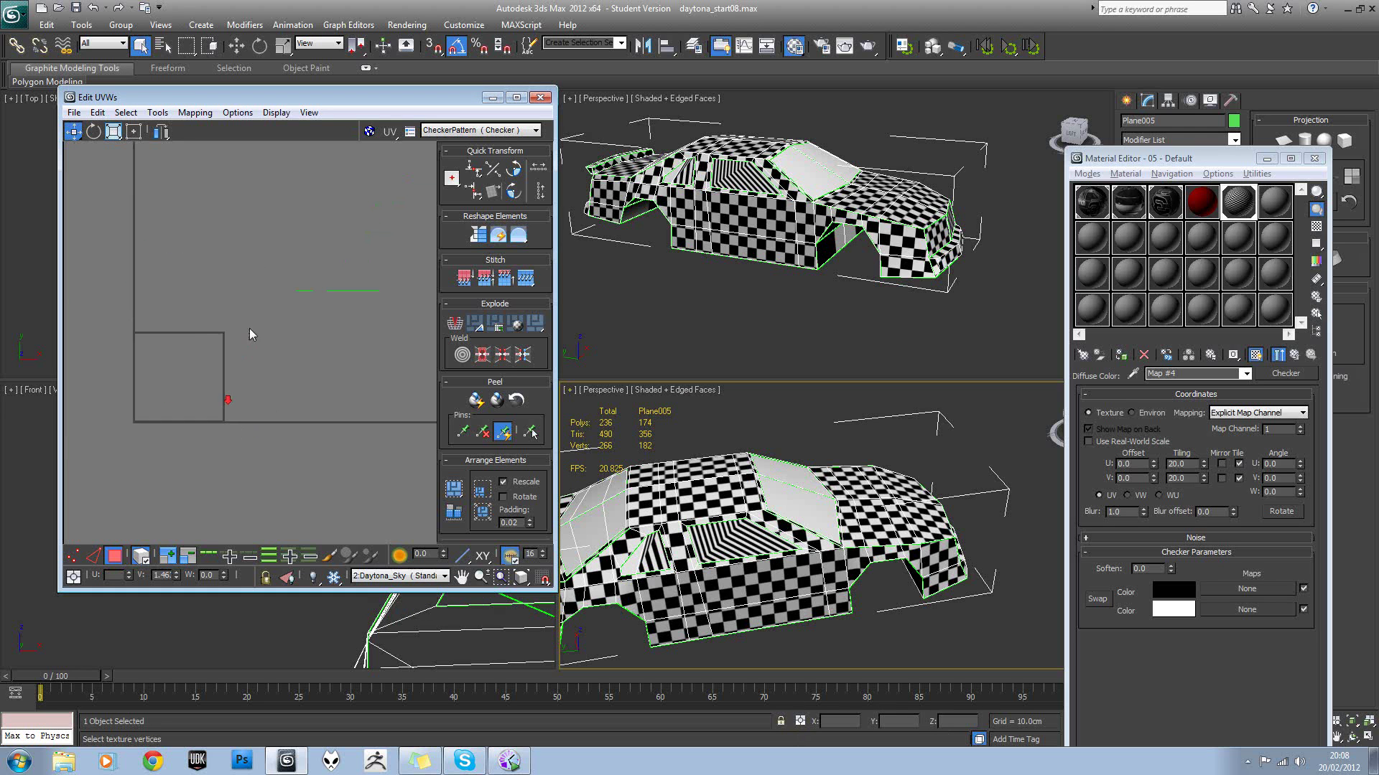
# Compare the 1:Daytona_Main UVs with the 2:Daytona_Sky UVs by switching the UV editor's material ID filter between them.
pyautogui.scroll(2, 248, 329)
pyautogui.click(399, 576)
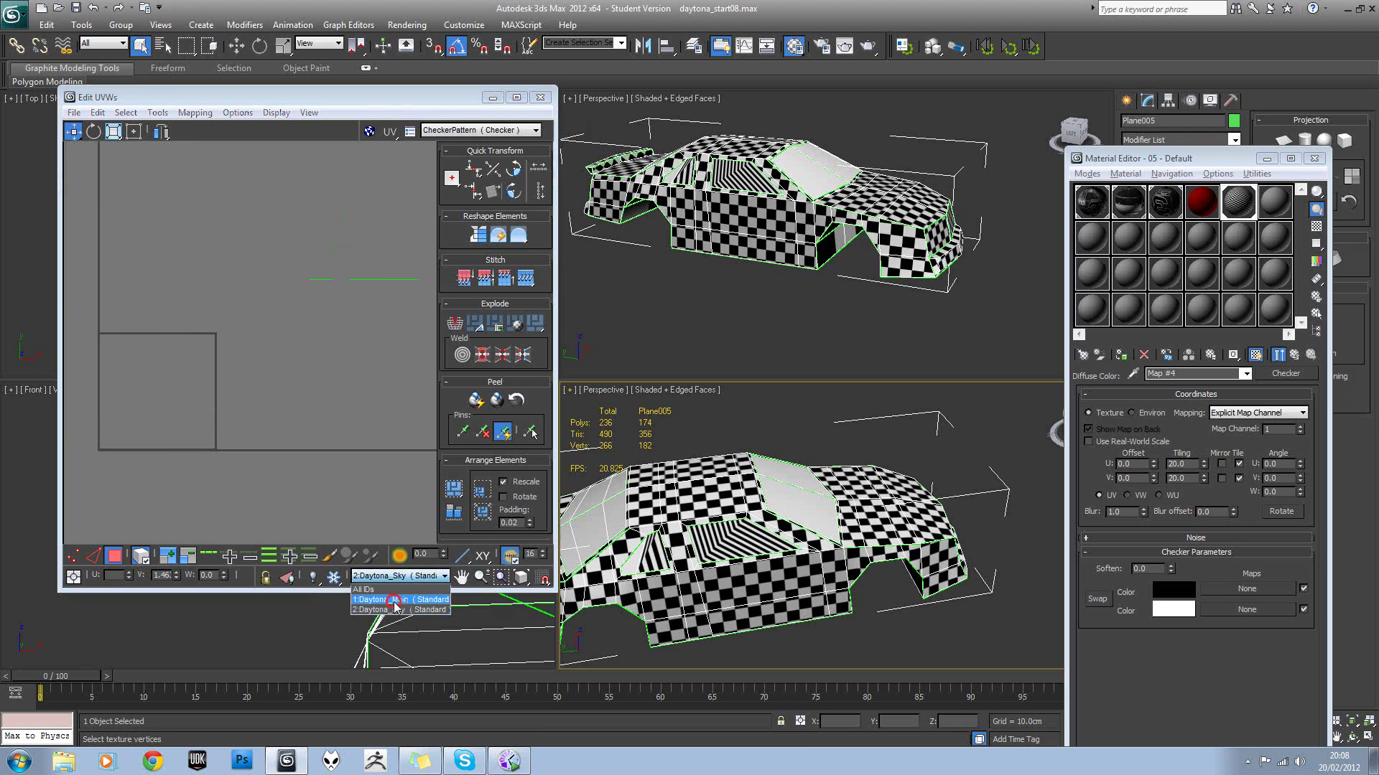
pyautogui.click(394, 600)
pyautogui.click(397, 579)
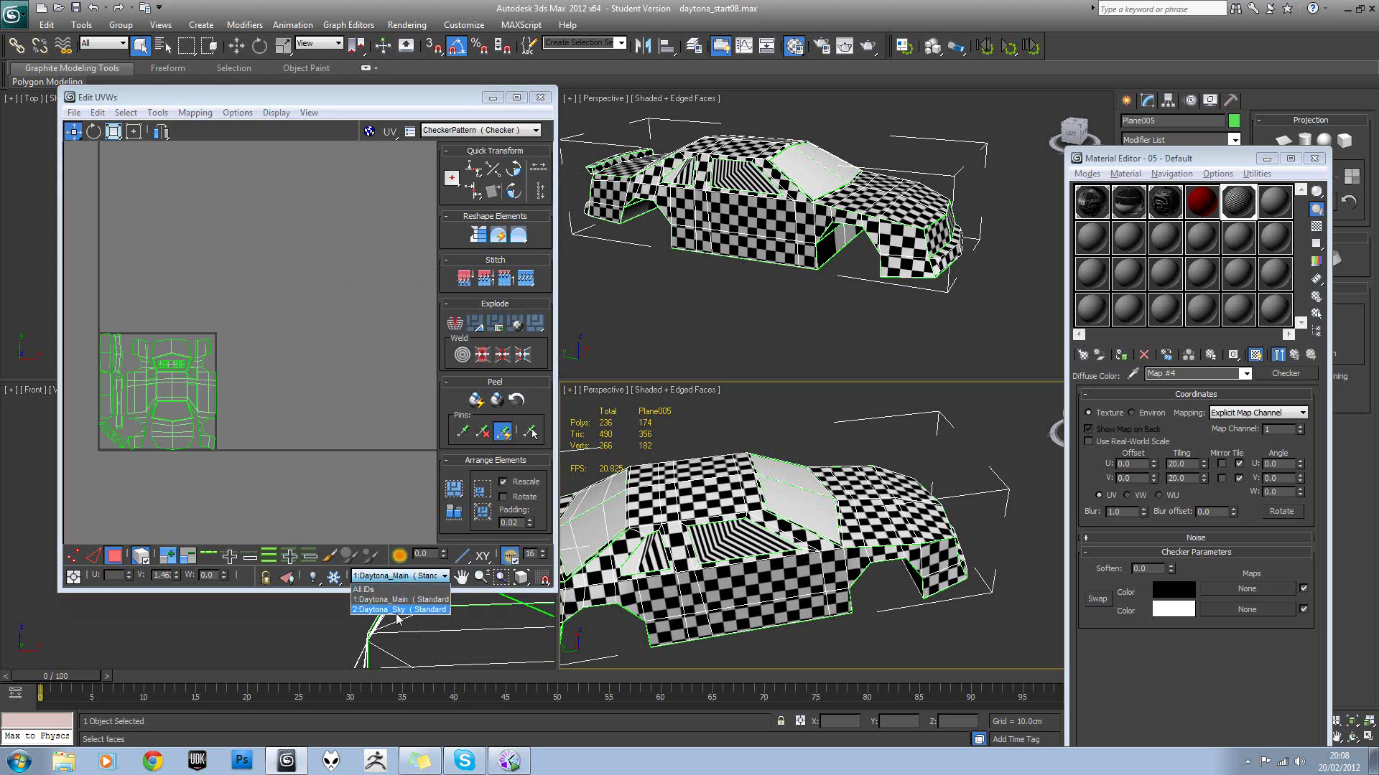
pyautogui.click(397, 610)
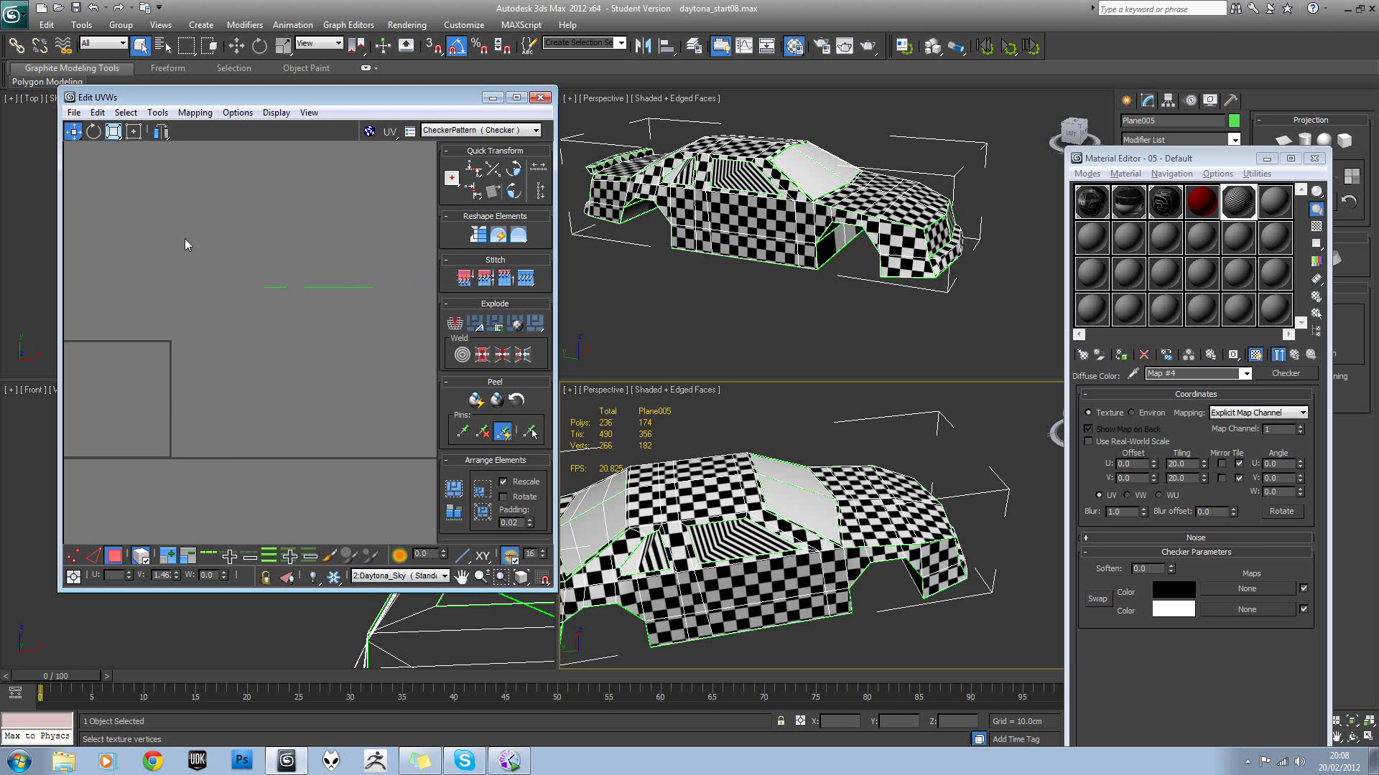
# Select all Daytona_Sky window faces and apply Unfold Mapping with Walk to closest face and normalized clusters.
pyautogui.moveTo(362, 329); pyautogui.dragTo(359, 309)
pyautogui.keyDown('alt'); pyautogui.moveTo(650, 435); pyautogui.dragTo(681, 407, button='middle'); pyautogui.keyUp('alt')
pyautogui.click(164, 180)
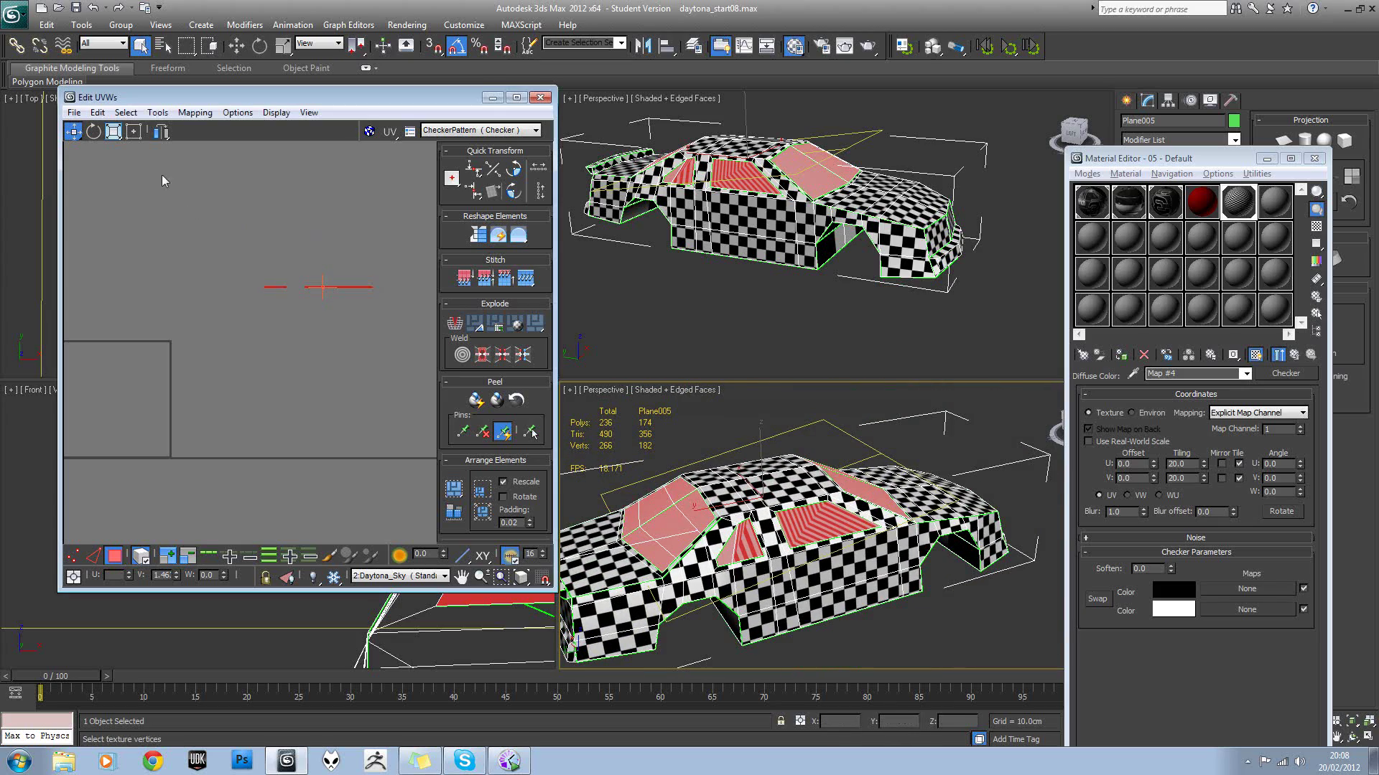
pyautogui.click(158, 113)
pyautogui.click(195, 113)
pyautogui.click(199, 168)
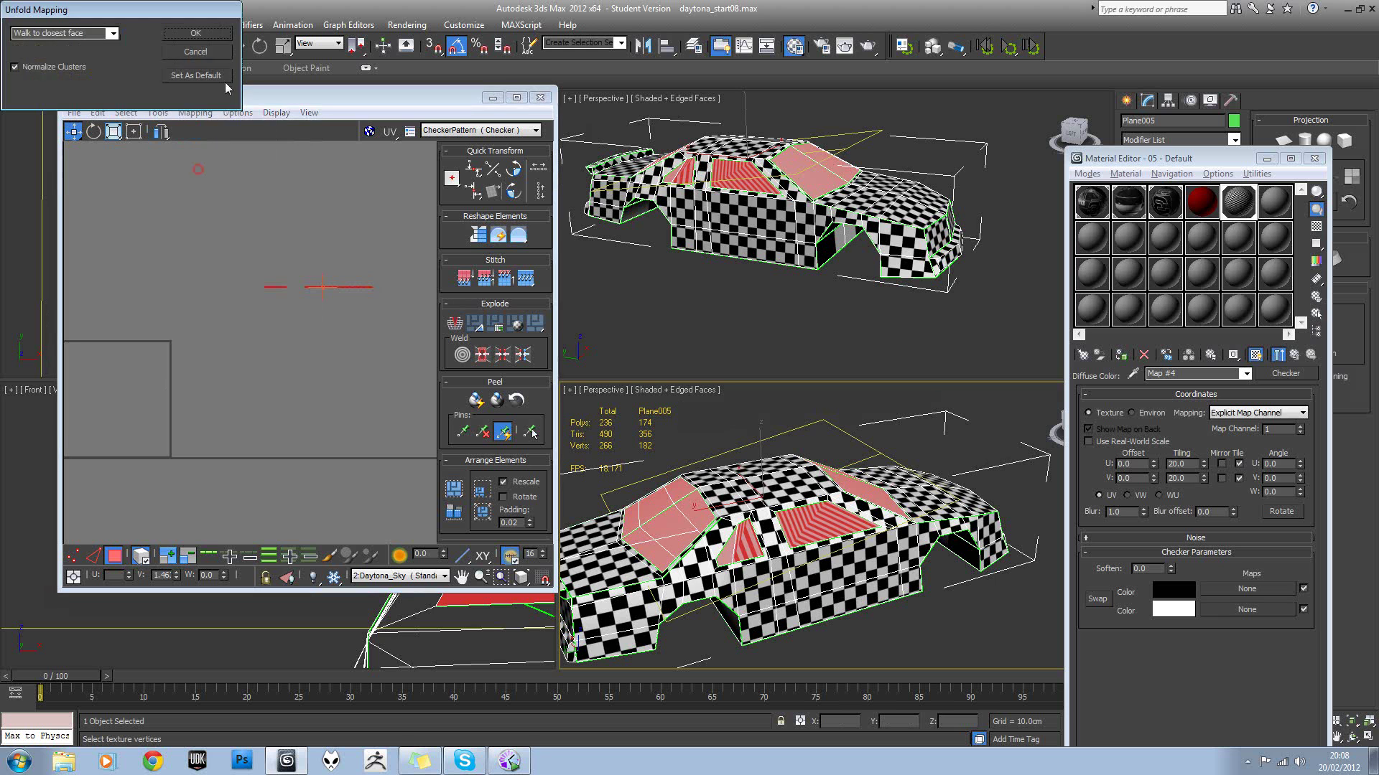
pyautogui.click(201, 33)
pyautogui.click(318, 338)
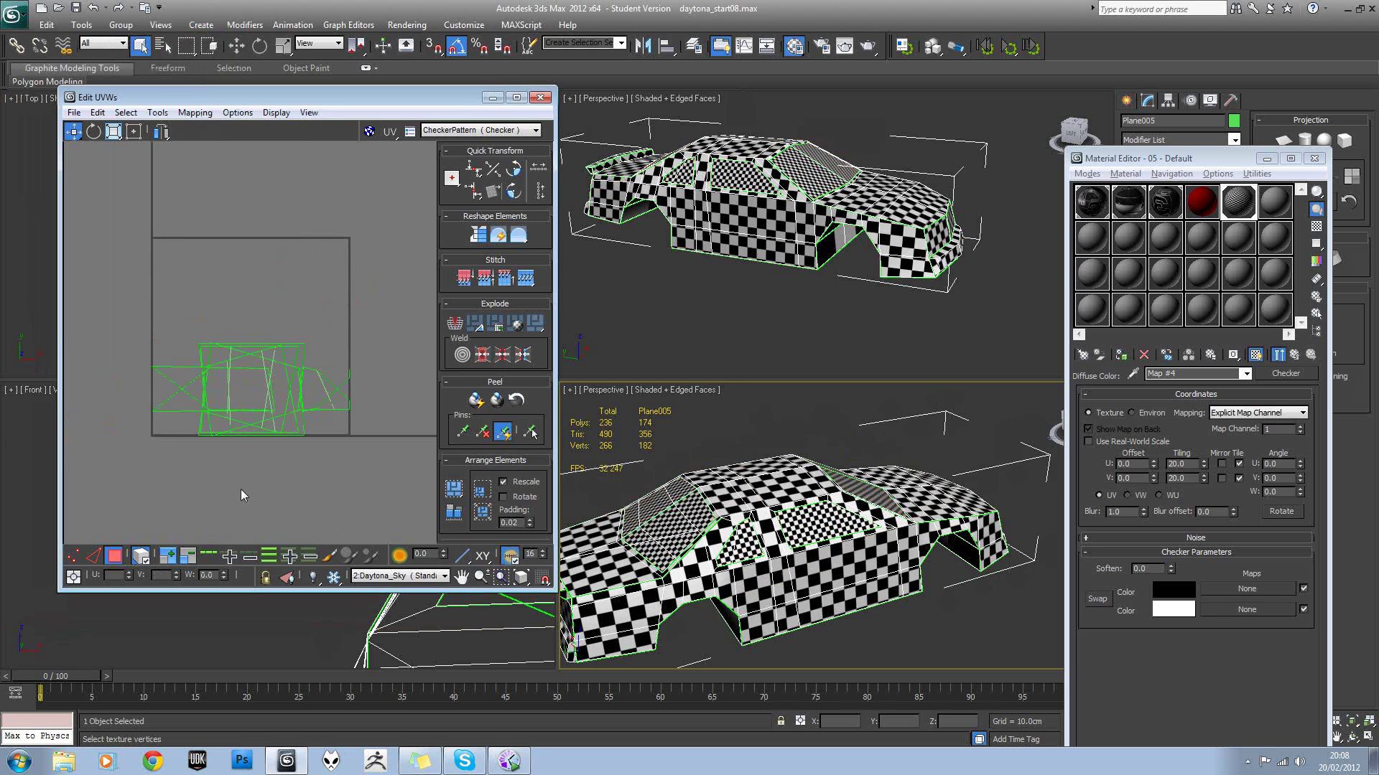
# Isolate the windscreen faces, unfold them with Walk to closest face, and move the piece to the left of the texture square.
pyautogui.moveTo(146, 290); pyautogui.dragTo(388, 468)
pyautogui.keyDown('alt'); pyautogui.moveTo(869, 588); pyautogui.dragTo(802, 603, button='middle'); pyautogui.keyUp('alt')
pyautogui.keyDown('alt'); pyautogui.click(782, 545); pyautogui.keyUp('alt')
pyautogui.keyDown('alt'); pyautogui.moveTo(783, 550); pyautogui.dragTo(862, 499, button='middle'); pyautogui.keyUp('alt')
pyautogui.moveTo(284, 379); pyautogui.dragTo(288, 279)
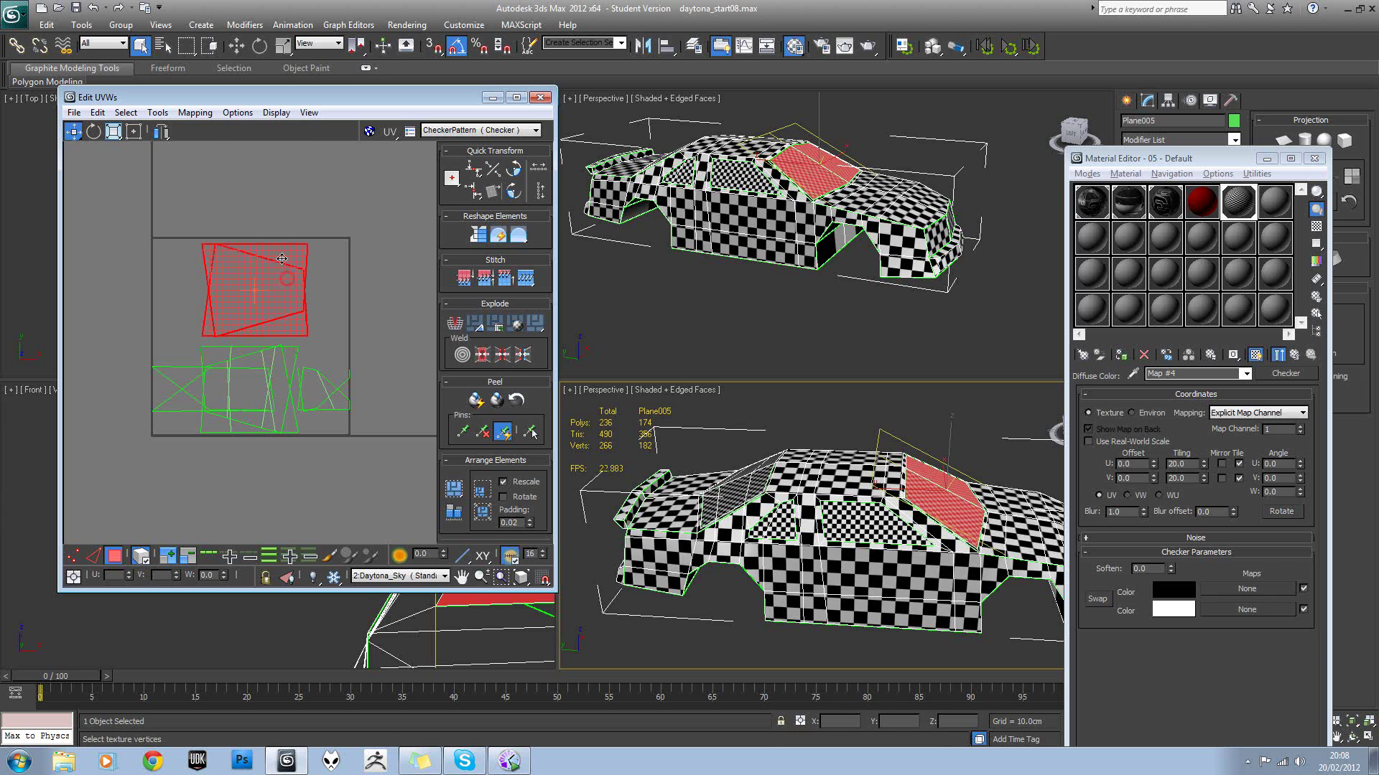
pyautogui.click(189, 115)
pyautogui.click(198, 167)
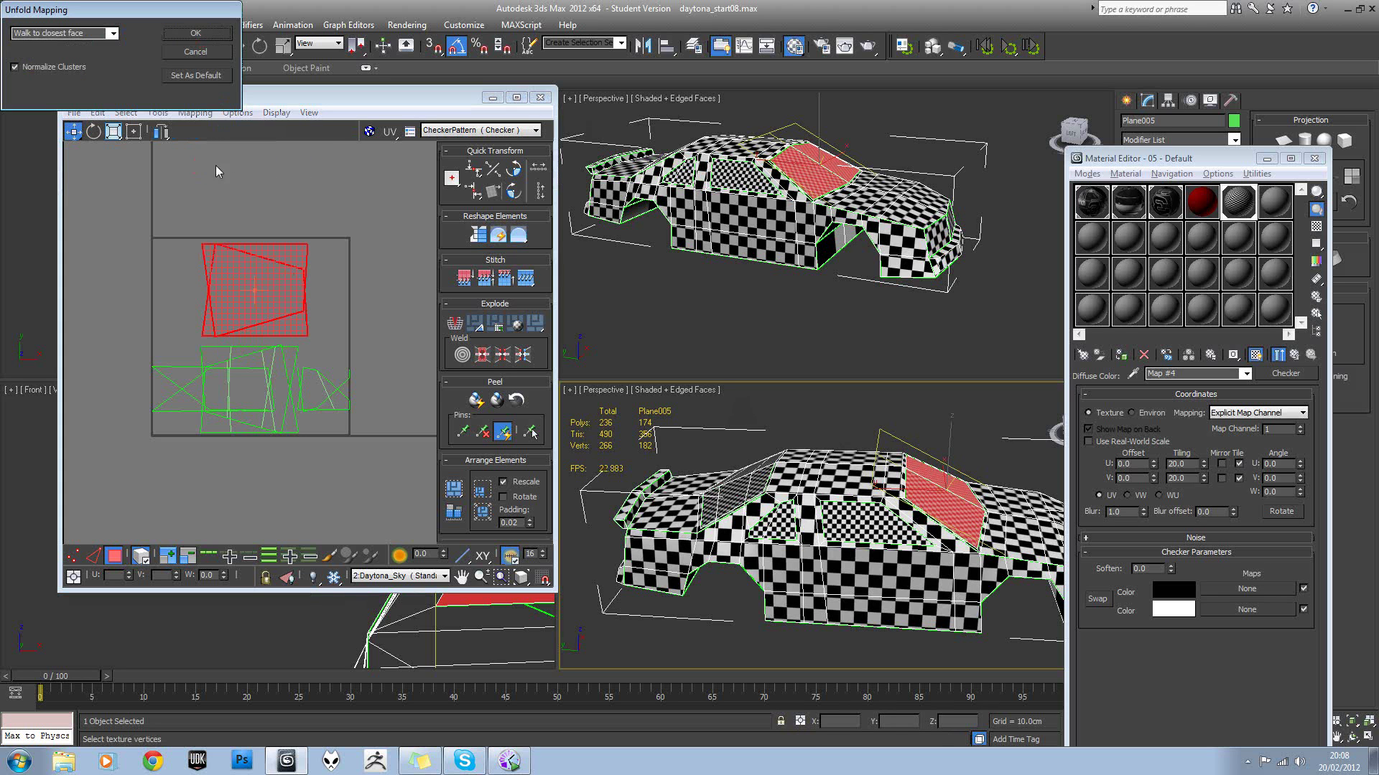
pyautogui.click(200, 28)
pyautogui.moveTo(210, 304); pyautogui.dragTo(104, 237)
# Select all the rear window faces on the car and move their UVs up, clear of the side window pieces.
pyautogui.keyDown('alt'); pyautogui.moveTo(678, 495); pyautogui.dragTo(743, 524, button='middle'); pyautogui.keyUp('alt')
pyautogui.click(734, 533)
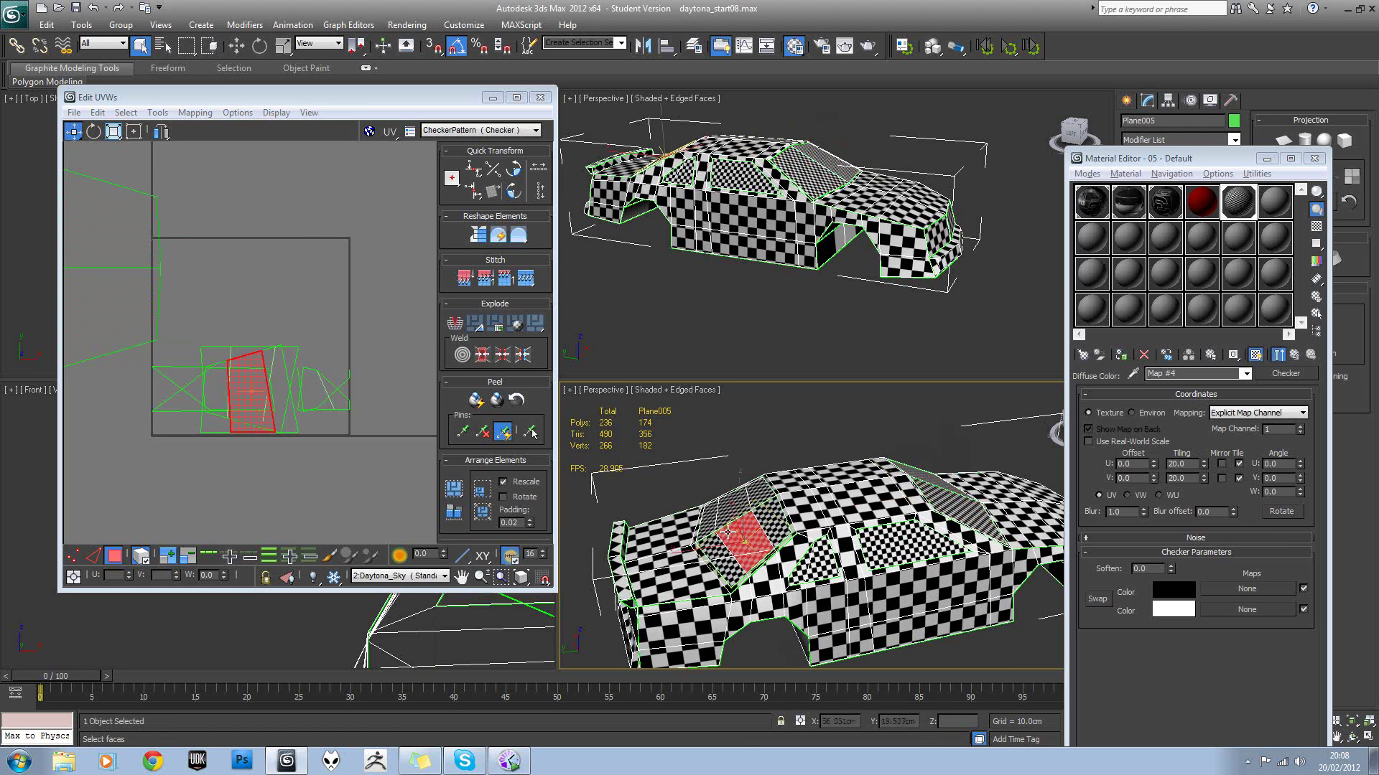
pyautogui.keyDown('ctrl'); pyautogui.click(770, 522); pyautogui.keyUp('ctrl')
pyautogui.keyDown('ctrl'); pyautogui.click(756, 498); pyautogui.keyUp('ctrl')
pyautogui.keyDown('ctrl'); pyautogui.click(734, 507); pyautogui.keyUp('ctrl')
pyautogui.keyDown('ctrl'); pyautogui.click(718, 528); pyautogui.keyUp('ctrl')
pyautogui.moveTo(234, 380); pyautogui.dragTo(249, 256)
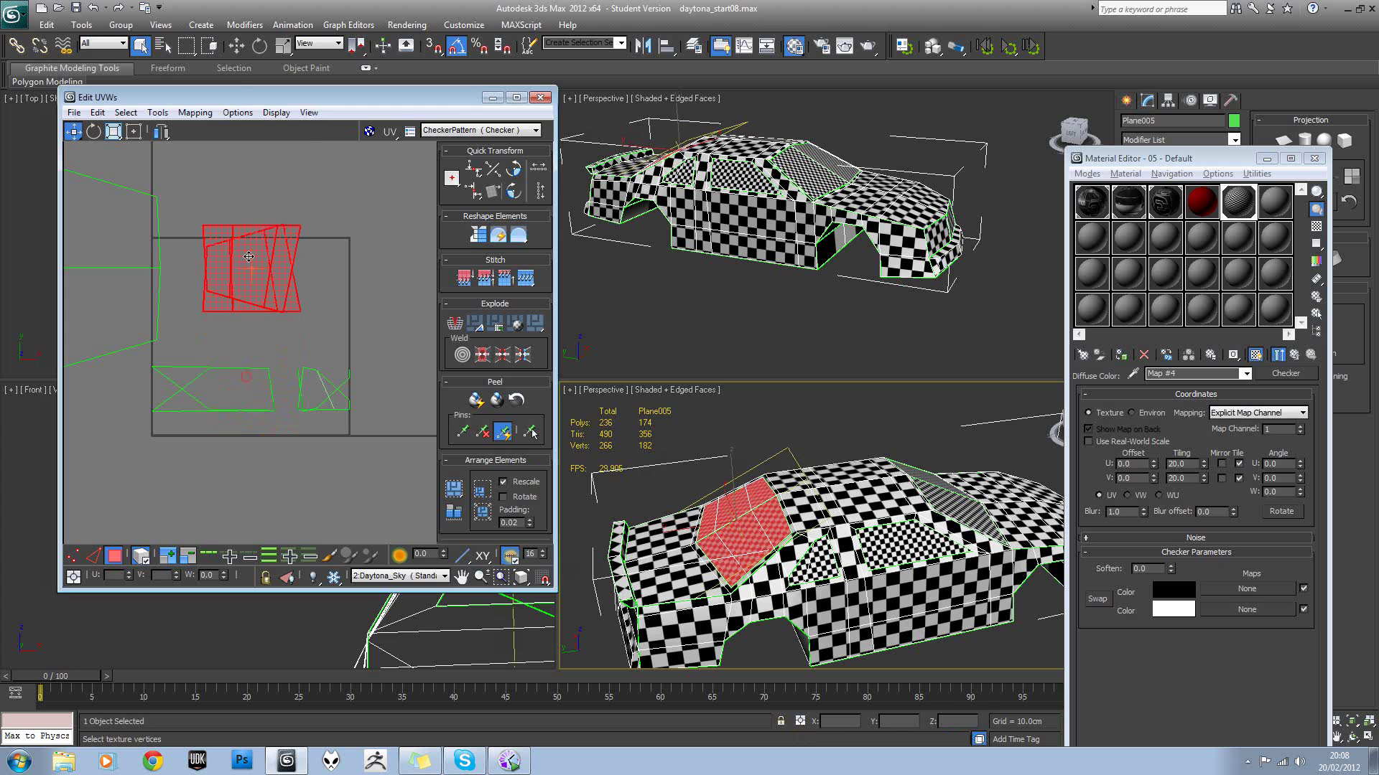
# Unfold the rear window faces with Walk to closest face and move the piece to the upper edge of the texture square.
pyautogui.click(201, 114)
pyautogui.click(212, 163)
pyautogui.click(188, 39)
pyautogui.scroll(-3, 238, 259)
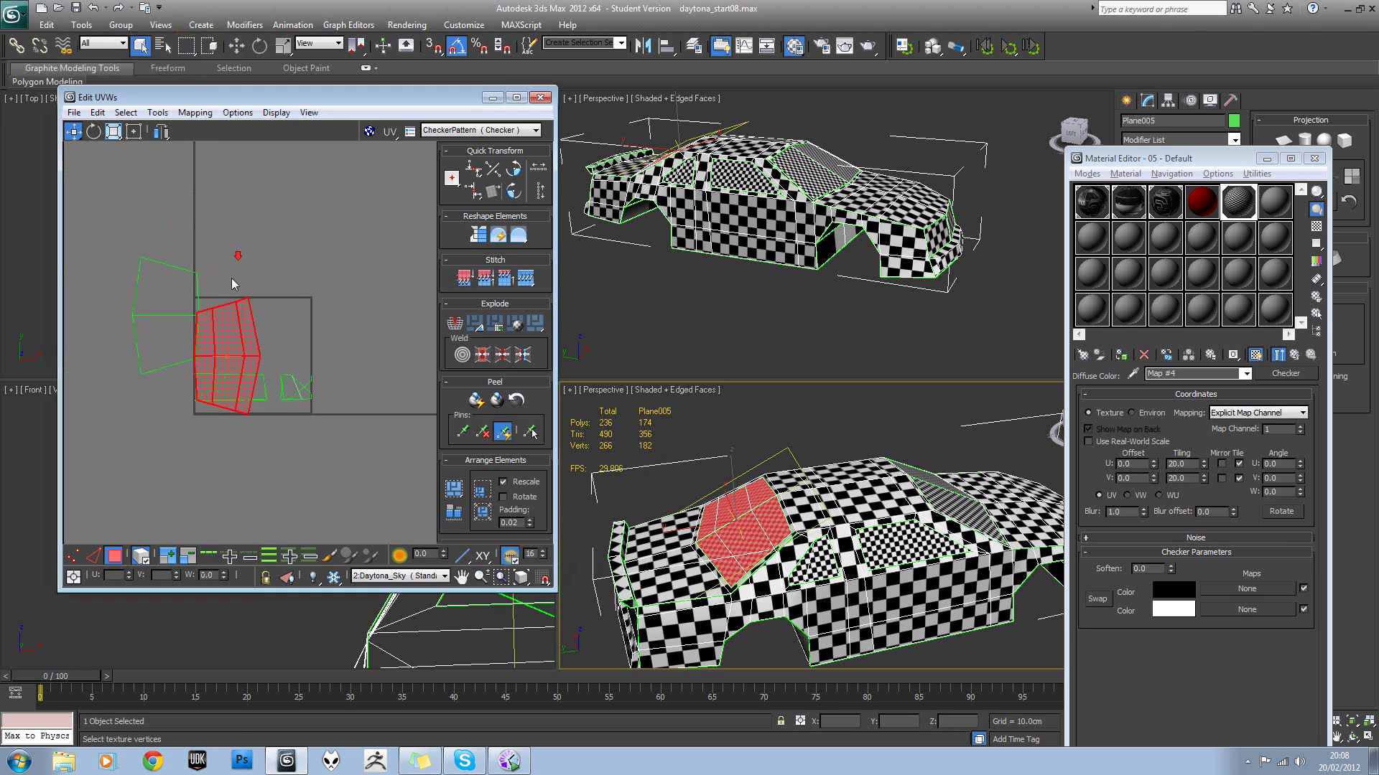
pyautogui.moveTo(217, 334); pyautogui.dragTo(271, 259)
# Move the large right side window's UVs below the texture square and unfold them with Walk to closest face.
pyautogui.click(227, 389)
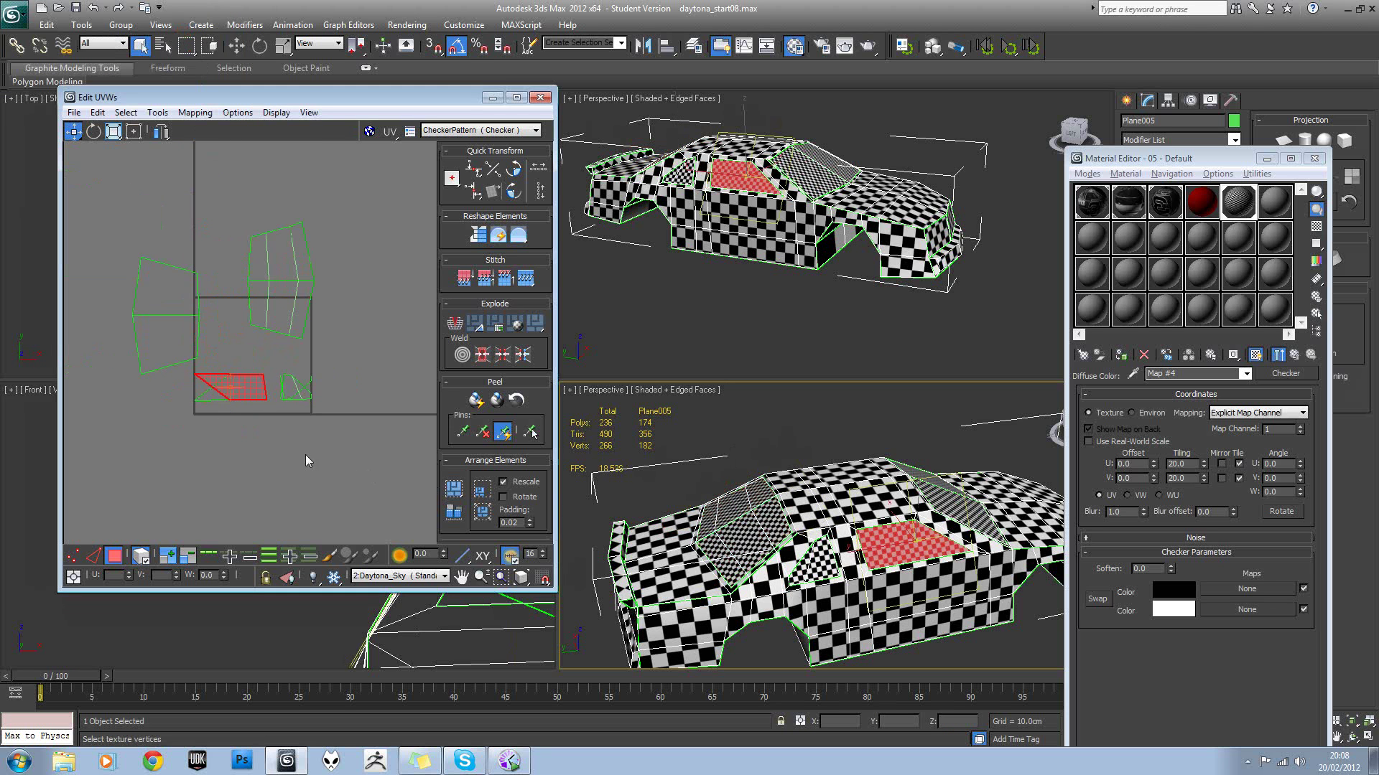
pyautogui.moveTo(243, 392); pyautogui.dragTo(230, 436)
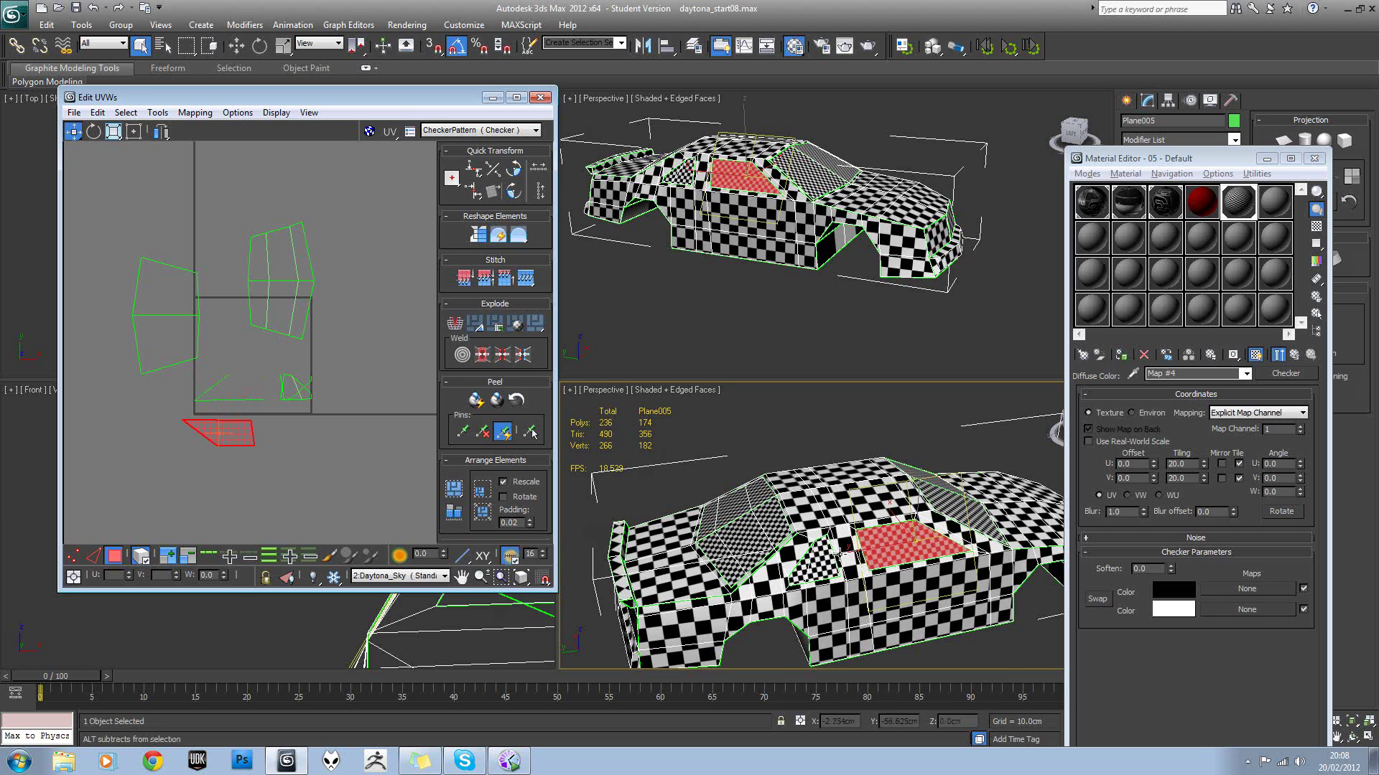
pyautogui.moveTo(754, 585)
pyautogui.keyDown('alt'); pyautogui.mouseDown(button='middle')
pyautogui.moveTo(717, 596)
pyautogui.moveTo(760, 590)
pyautogui.mouseUp(button='middle'); pyautogui.keyUp('alt')
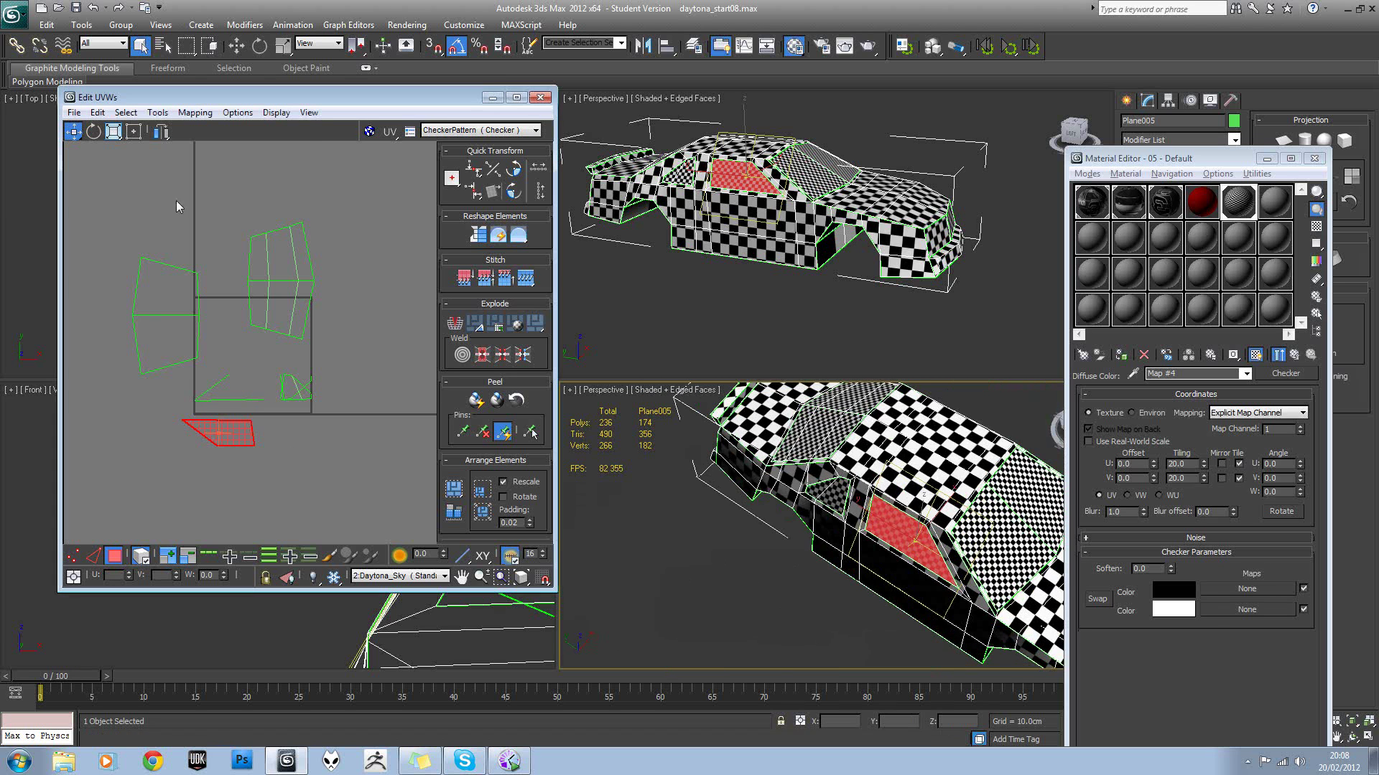
pyautogui.click(194, 113)
pyautogui.click(205, 163)
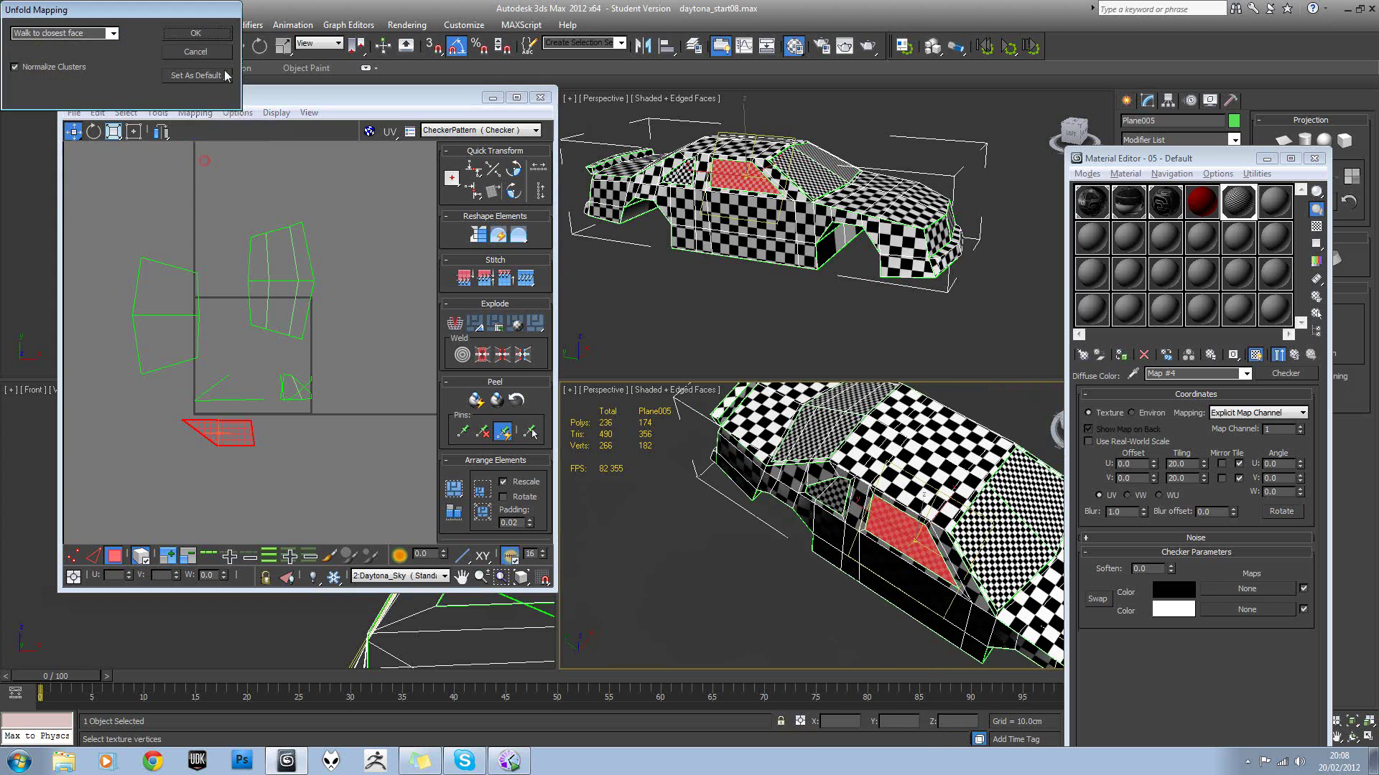
pyautogui.click(197, 36)
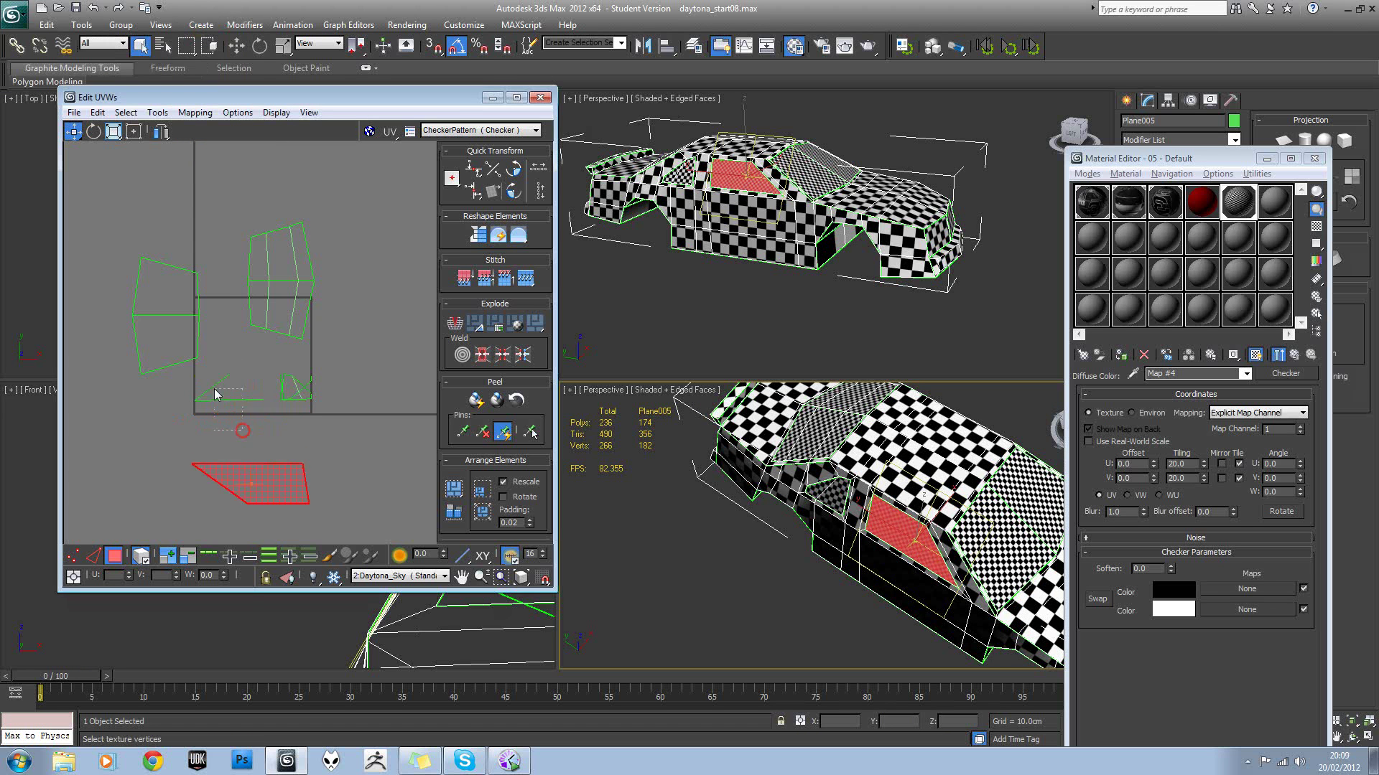
# Unfold the left rear quarter window's faces with Walk to closest face and move the piece above the texture square's left corner.
pyautogui.click(196, 177)
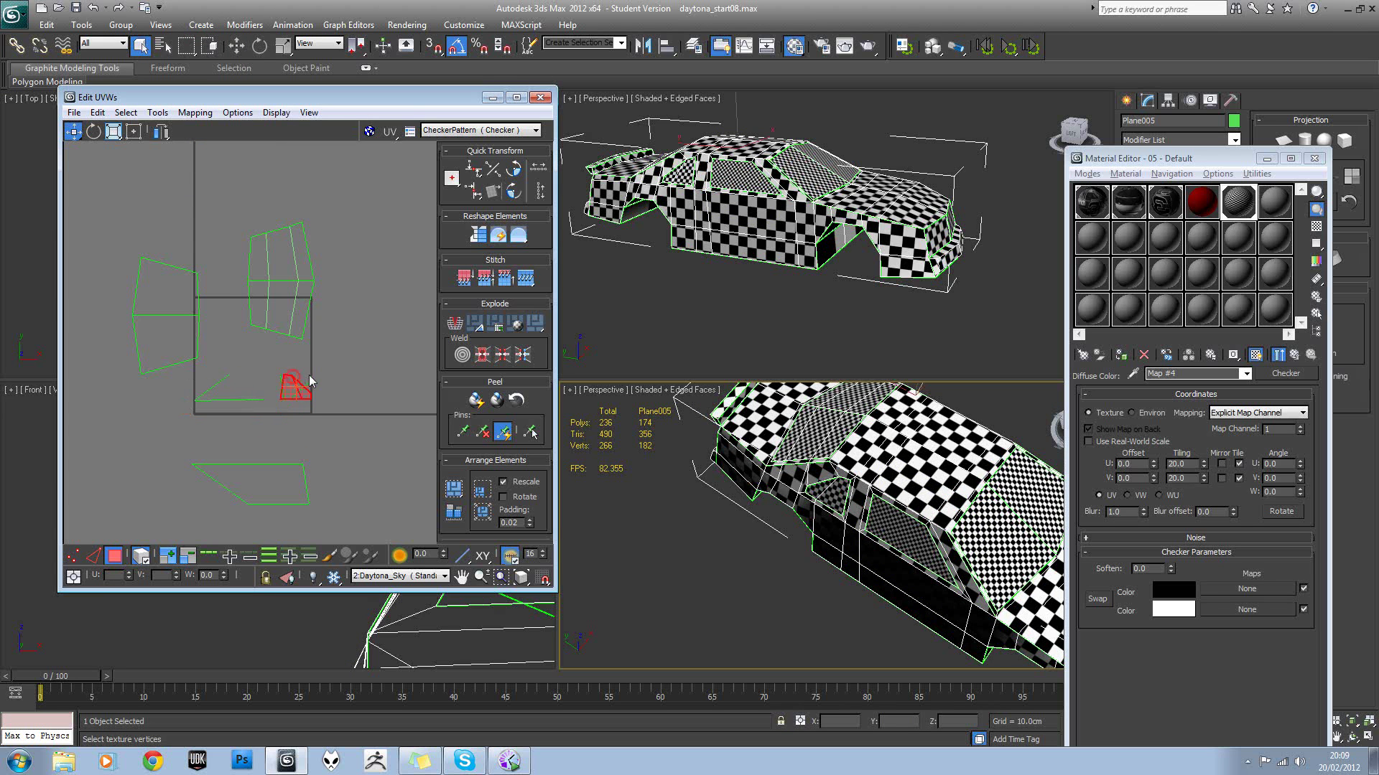
pyautogui.click(195, 113)
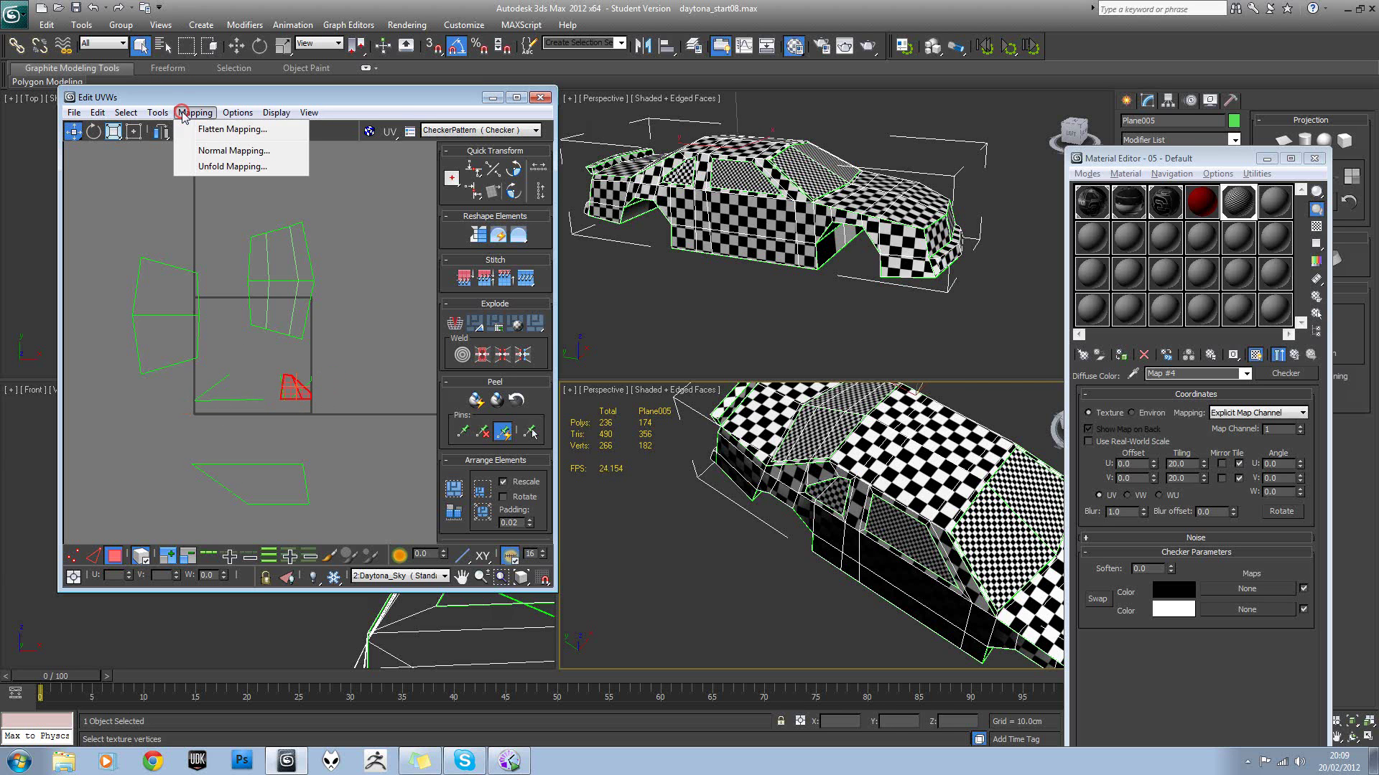
pyautogui.click(206, 167)
pyautogui.click(204, 33)
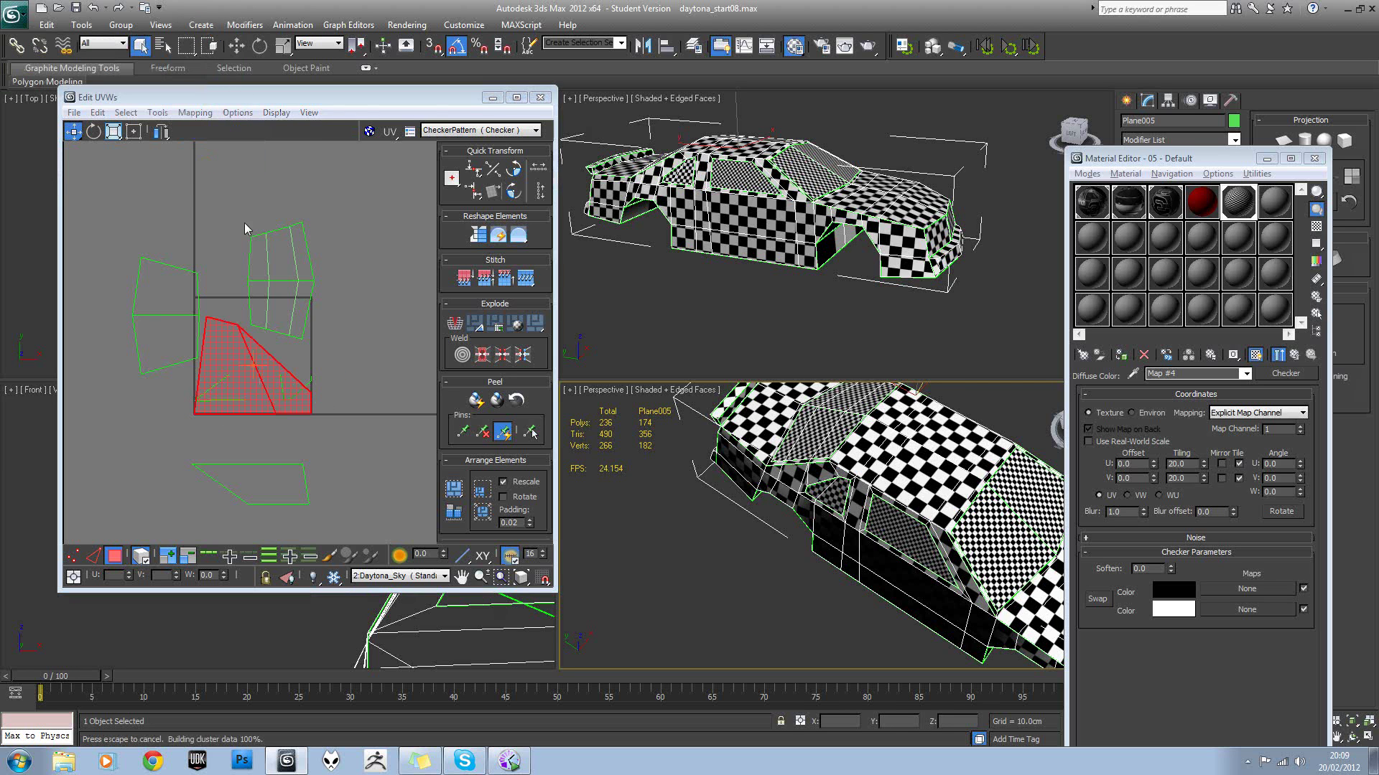
pyautogui.moveTo(249, 359); pyautogui.dragTo(171, 170)
# Try to unfold the two right rear quarter window faces and move them out of the texture square.
pyautogui.keyDown('alt'); pyautogui.moveTo(811, 506); pyautogui.dragTo(841, 486, button='middle'); pyautogui.keyUp('alt')
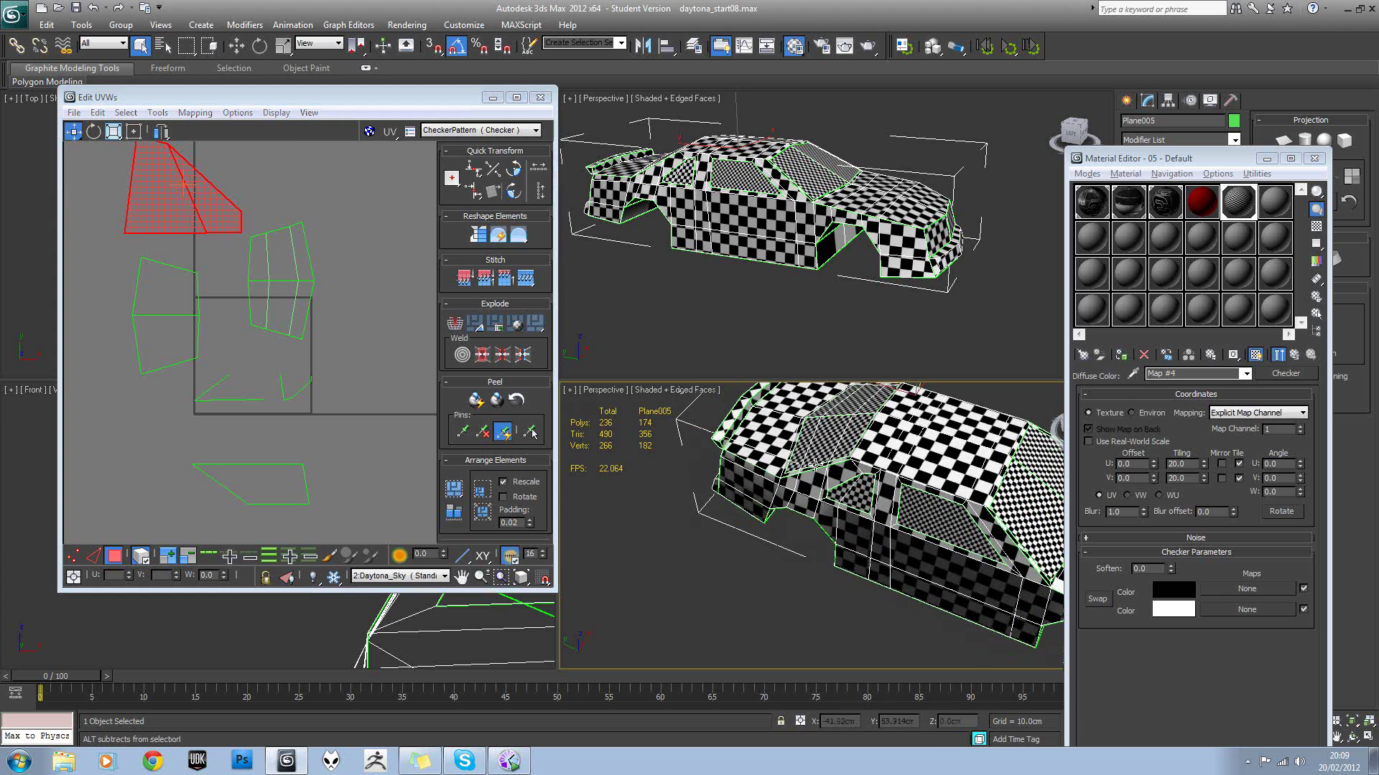
pyautogui.click(842, 485)
pyautogui.keyDown('ctrl'); pyautogui.click(856, 494); pyautogui.keyUp('ctrl')
pyautogui.click(195, 113)
pyautogui.click(206, 166)
pyautogui.click(201, 33)
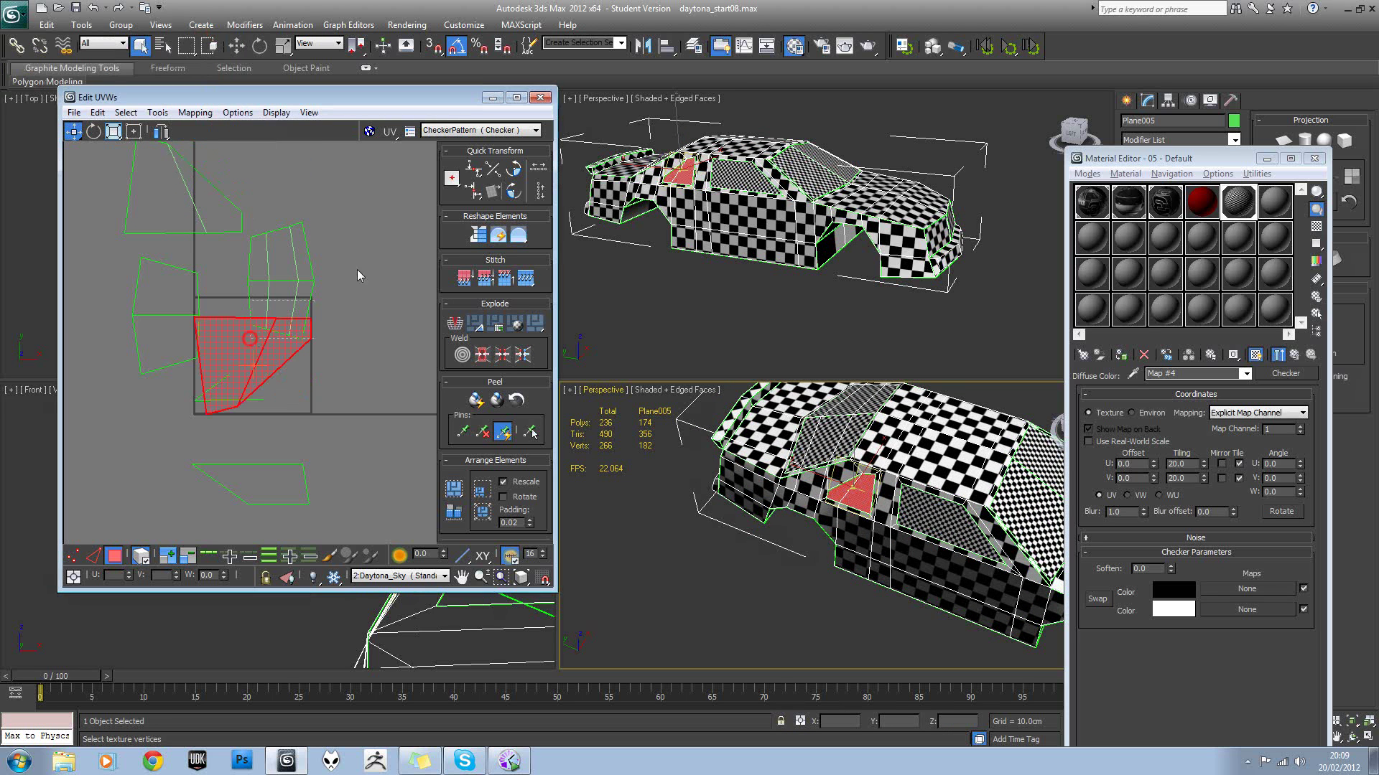
pyautogui.moveTo(250, 339); pyautogui.dragTo(392, 273)
pyautogui.click(245, 368)
pyautogui.click(245, 390)
# Filter the UV editor to 1:Daytona_Main and undo the last changes to the right rear quarter window.
pyautogui.moveTo(239, 396); pyautogui.dragTo(227, 405, button='middle')
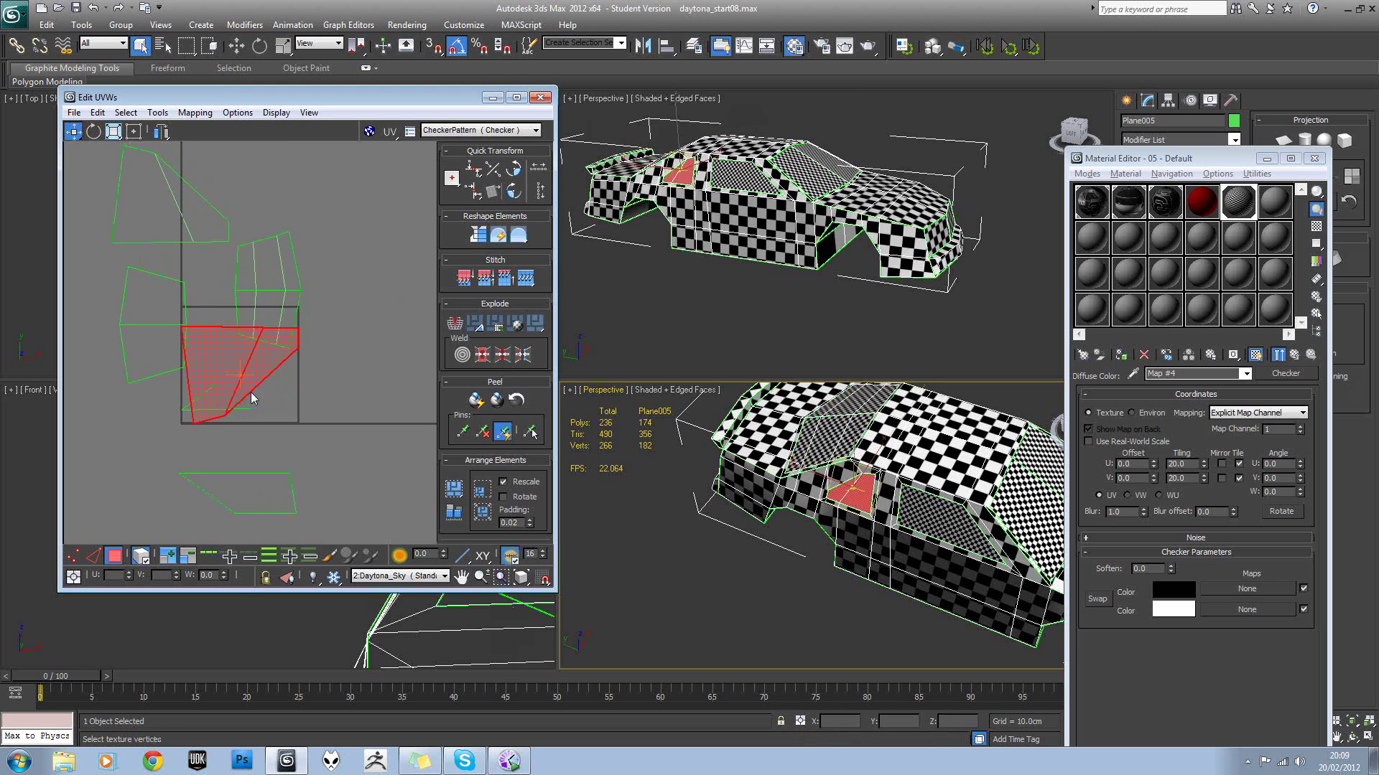
pyautogui.click(388, 577)
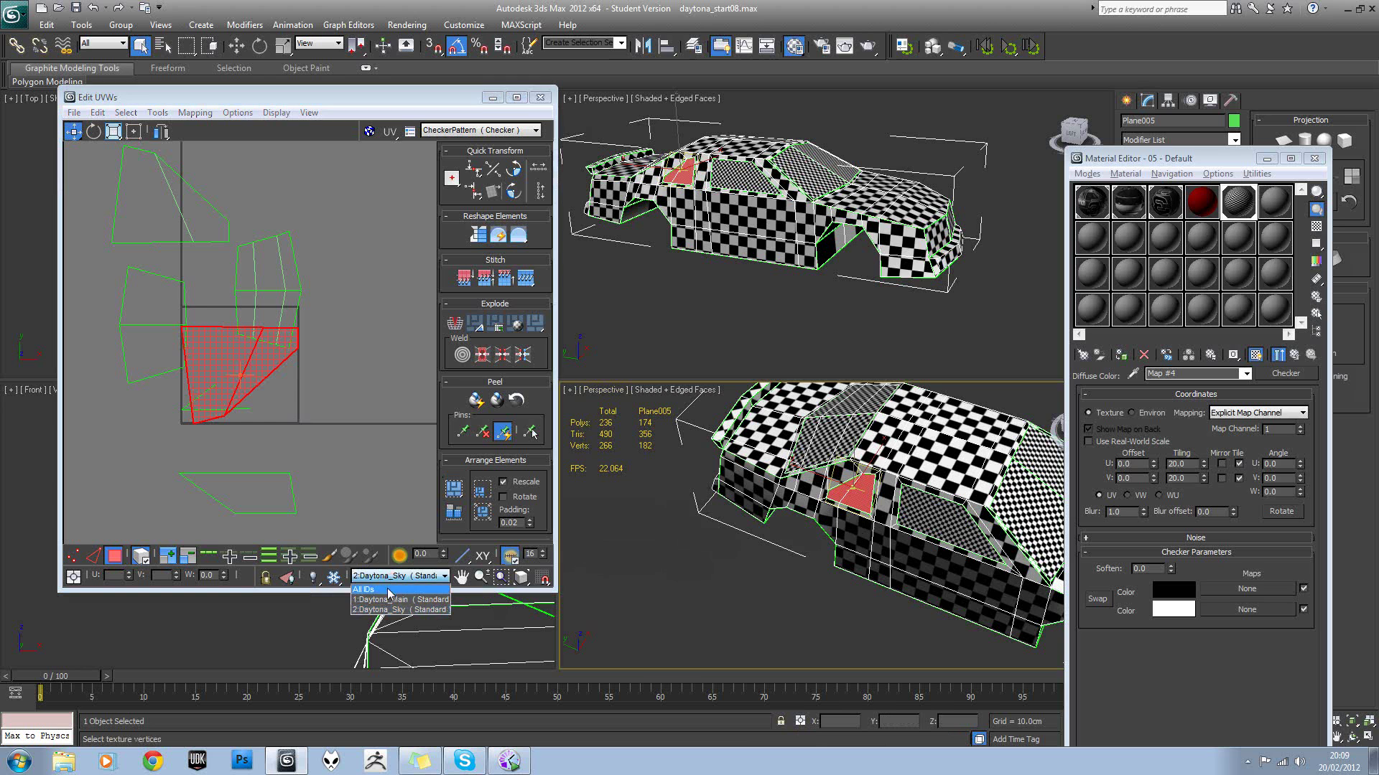
pyautogui.click(388, 601)
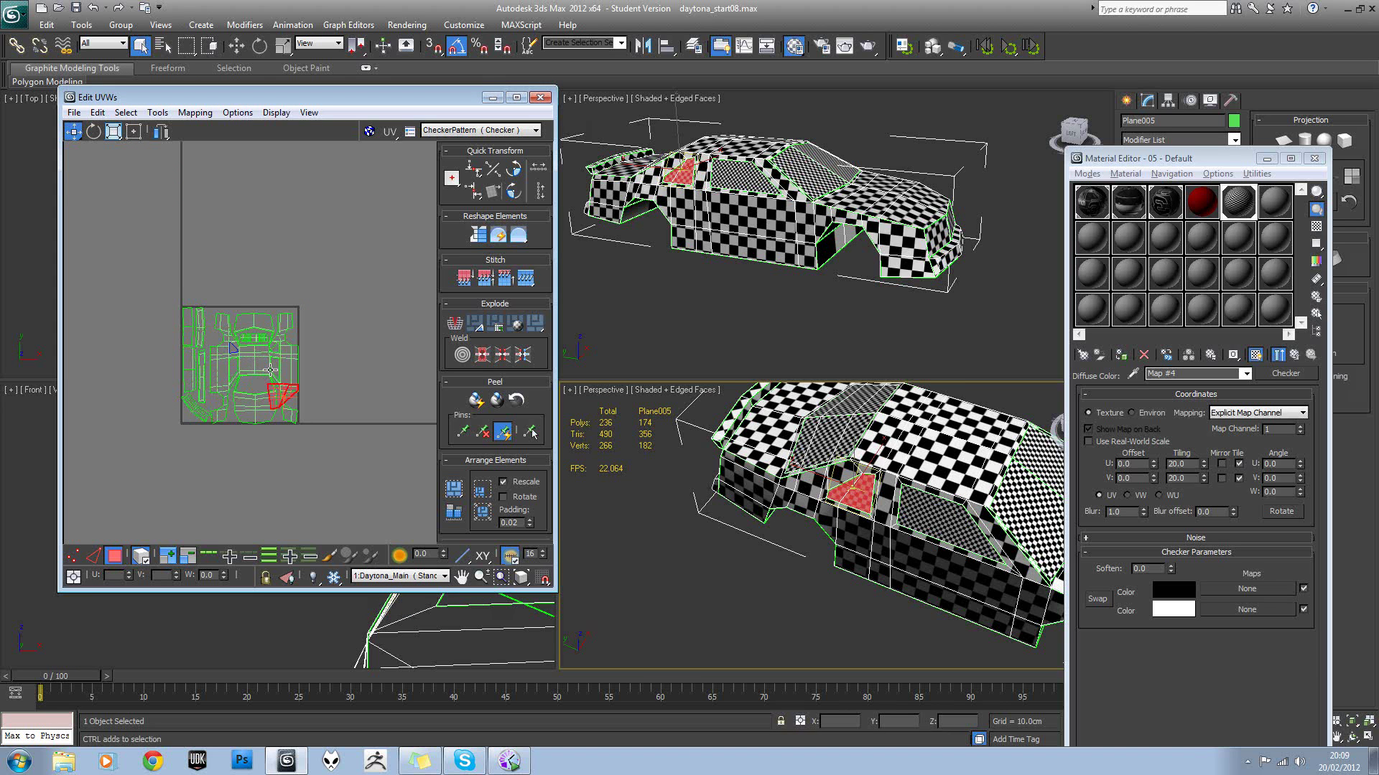
pyautogui.scroll(5, 269, 372)
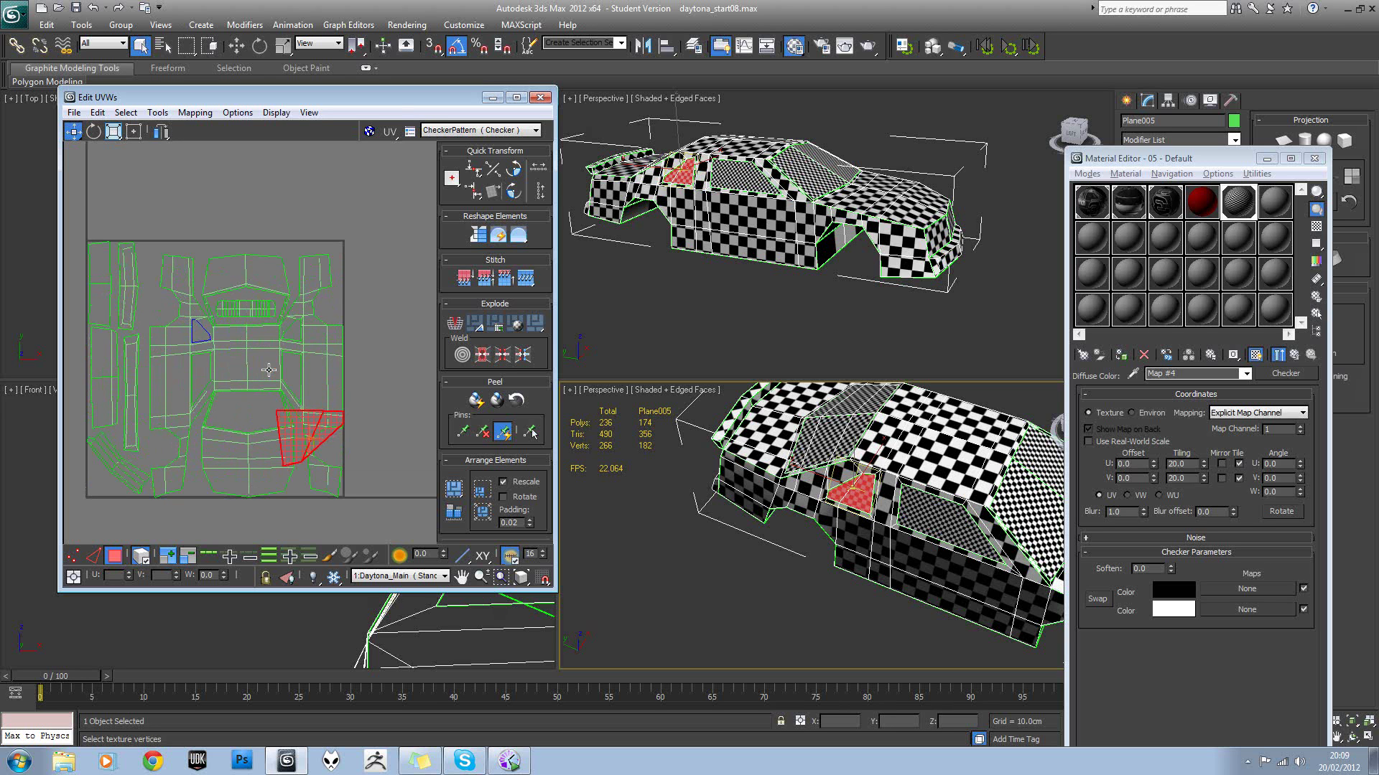
pyautogui.hotkey('ctrl', 'z')
pyautogui.hotkey('ctrl', 'z')
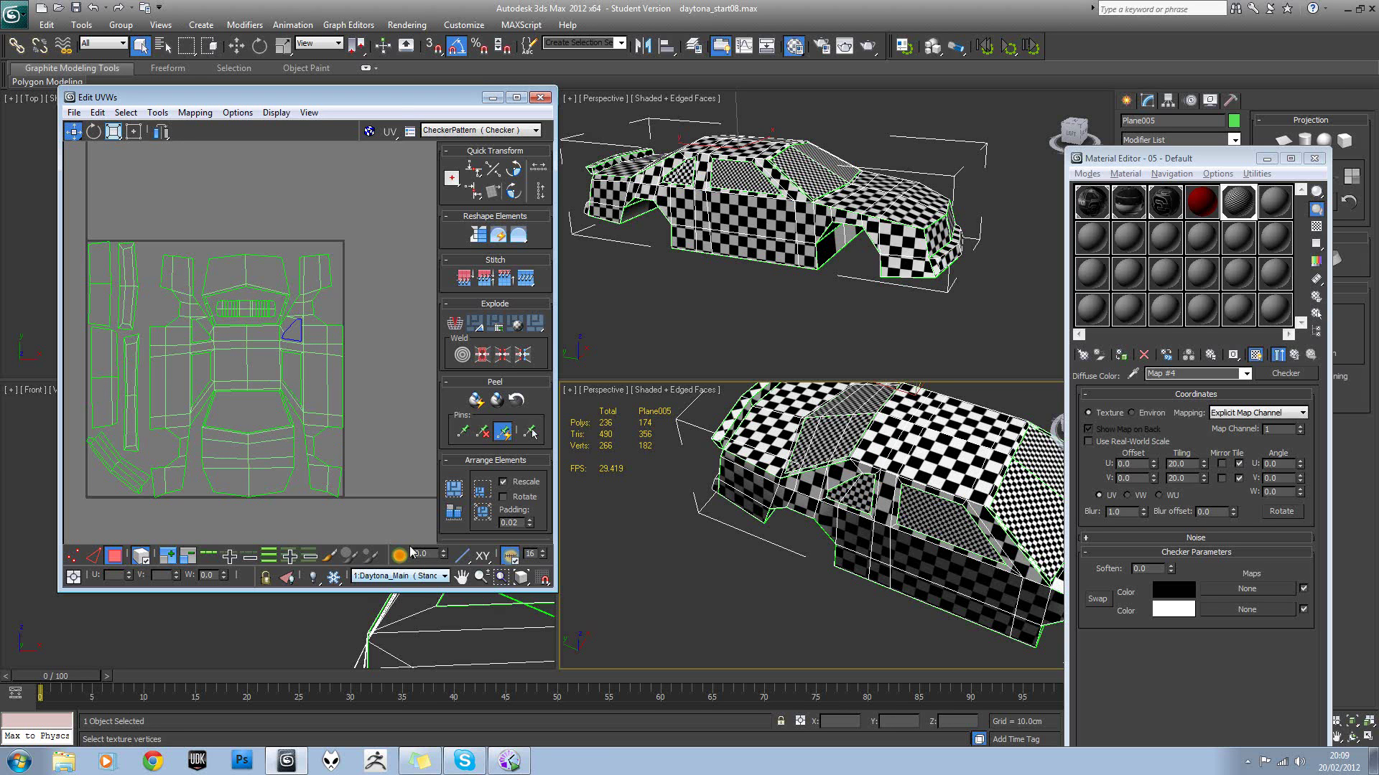
# Select the right rear quarter window faces again and set the UV editor's material filter to All IDs.
pyautogui.click(840, 494)
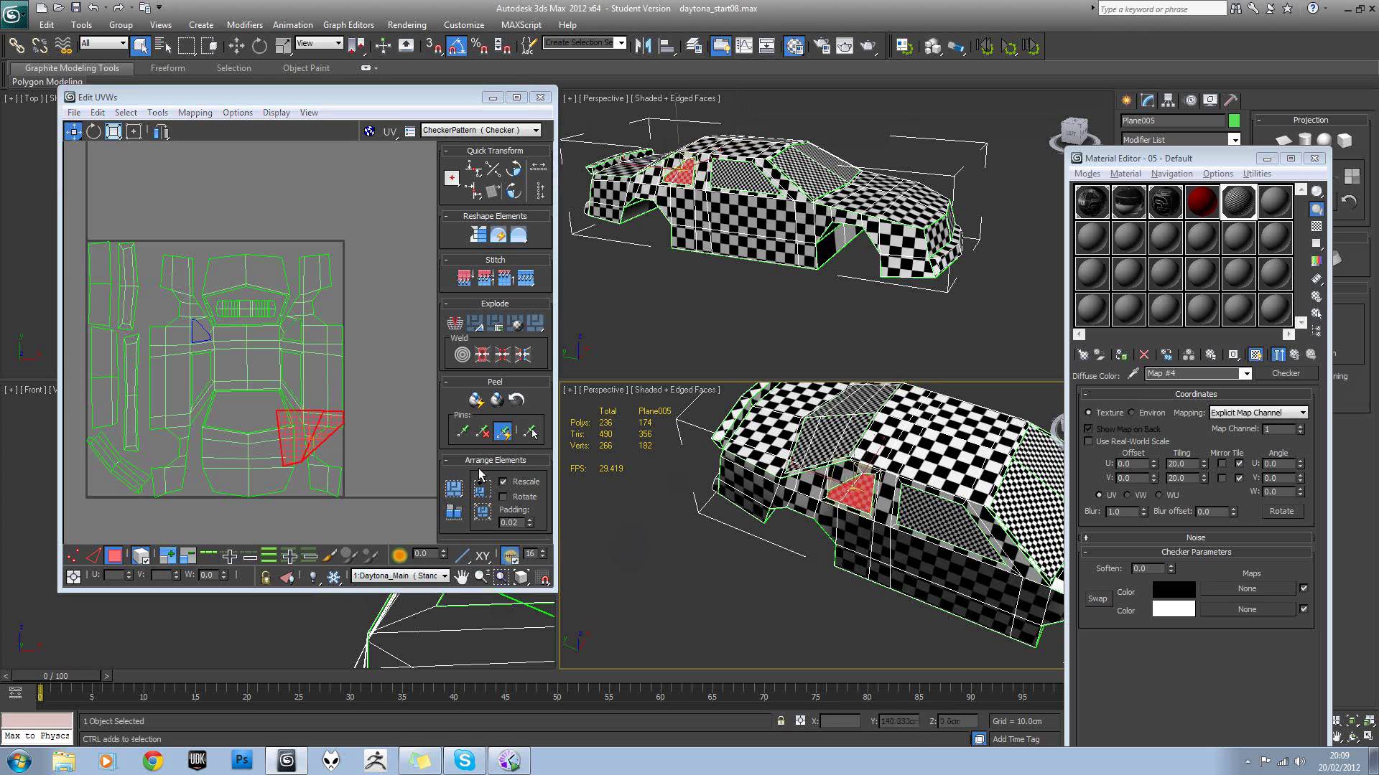
pyautogui.moveTo(345, 452); pyautogui.dragTo(360, 429, button='middle')
pyautogui.click(400, 576)
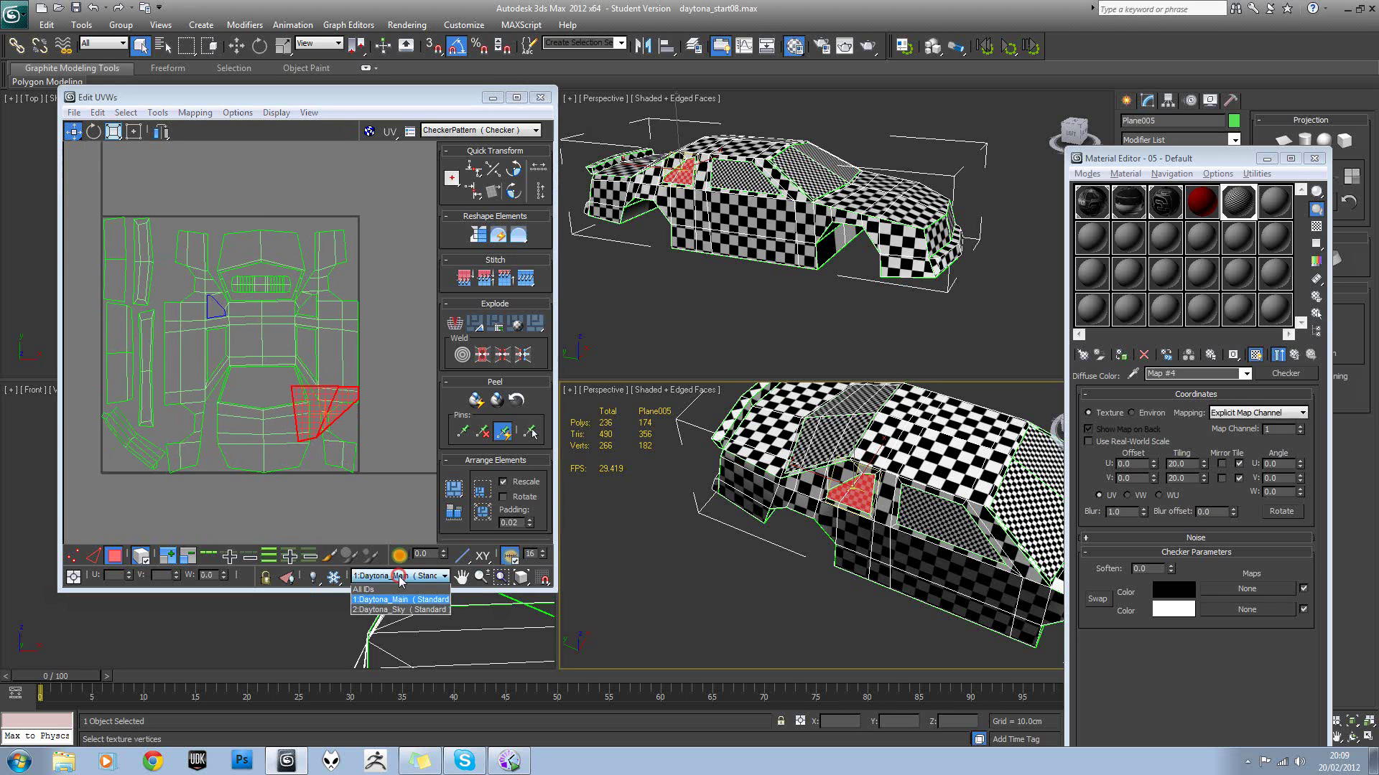
pyautogui.click(397, 589)
pyautogui.scroll(-3, 284, 425)
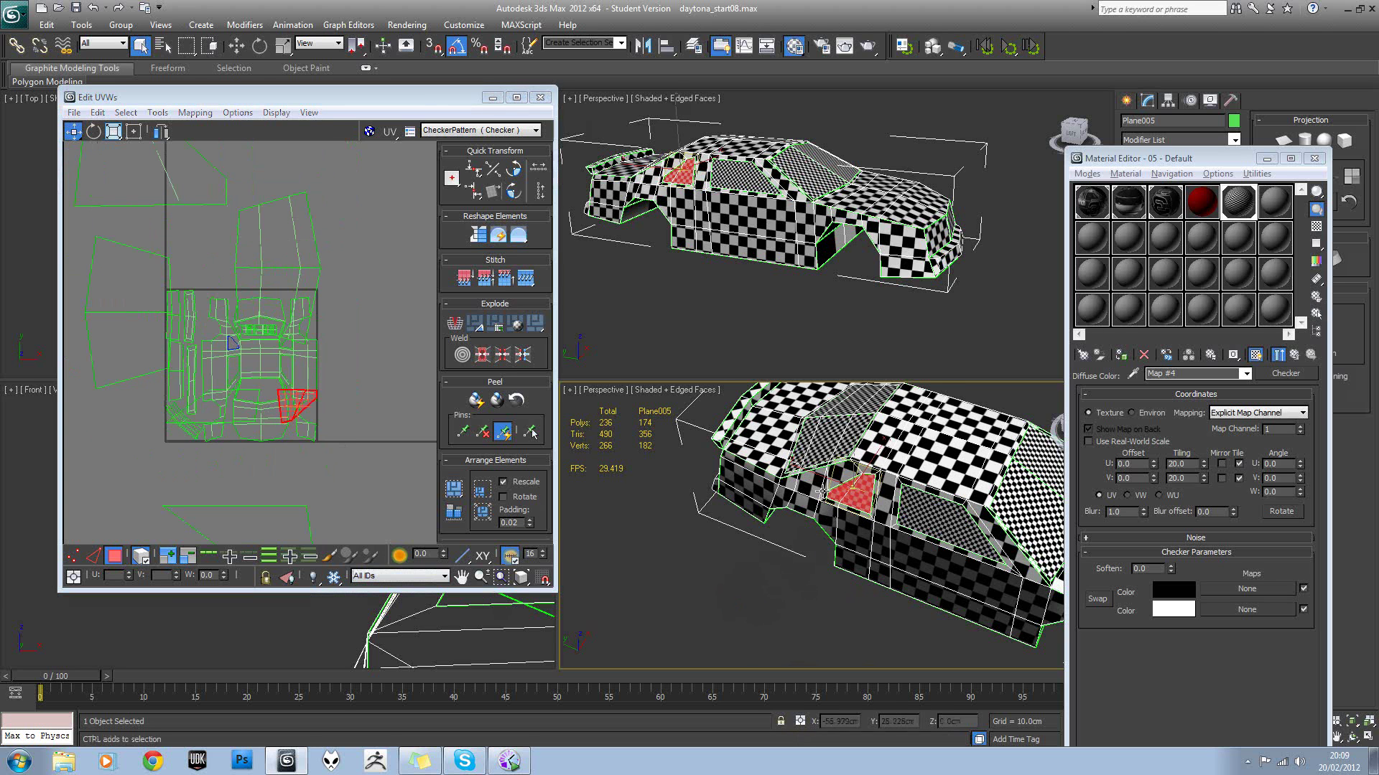
# Unfold the right rear quarter window with Walk to closest face and move the piece to the right of the texture square.
pyautogui.moveTo(175, 150); pyautogui.dragTo(198, 161, button='middle')
pyautogui.click(201, 115)
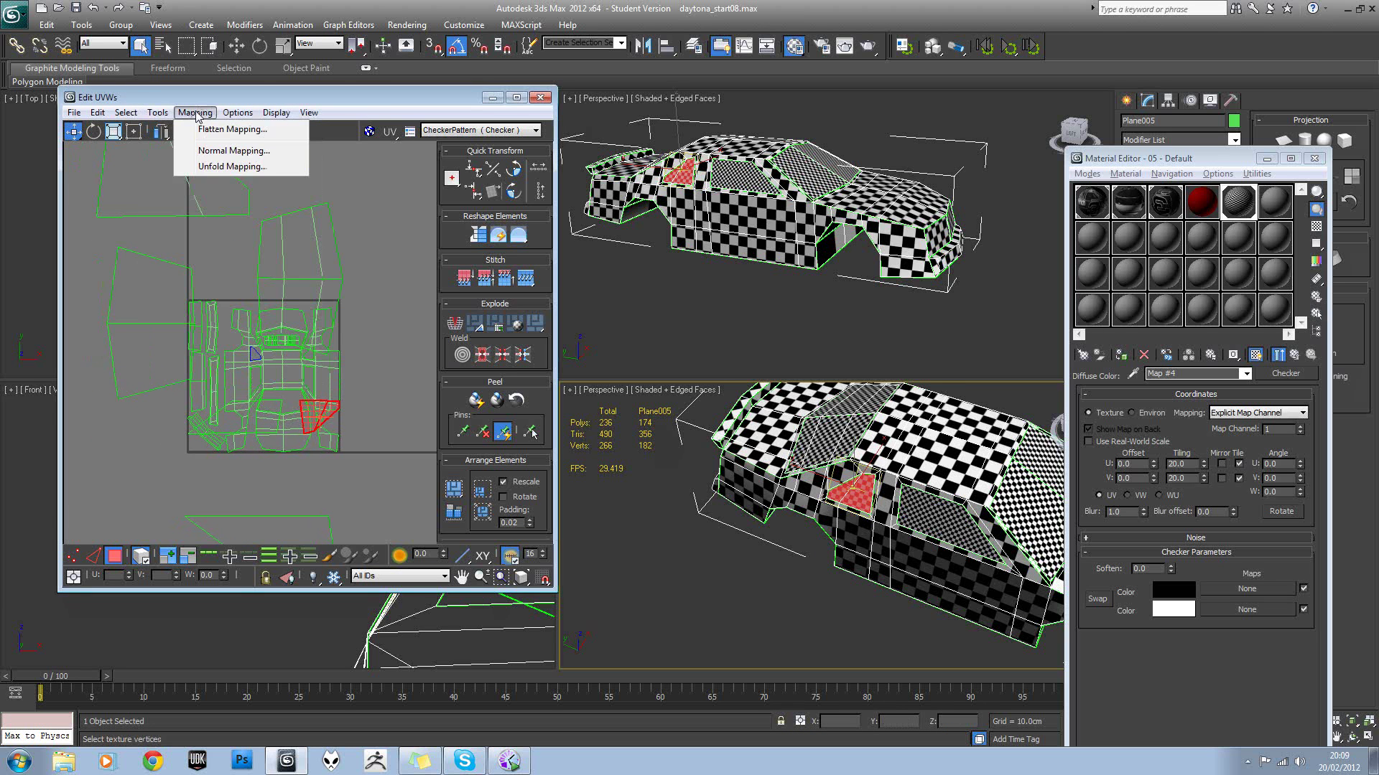
pyautogui.click(210, 162)
pyautogui.click(196, 33)
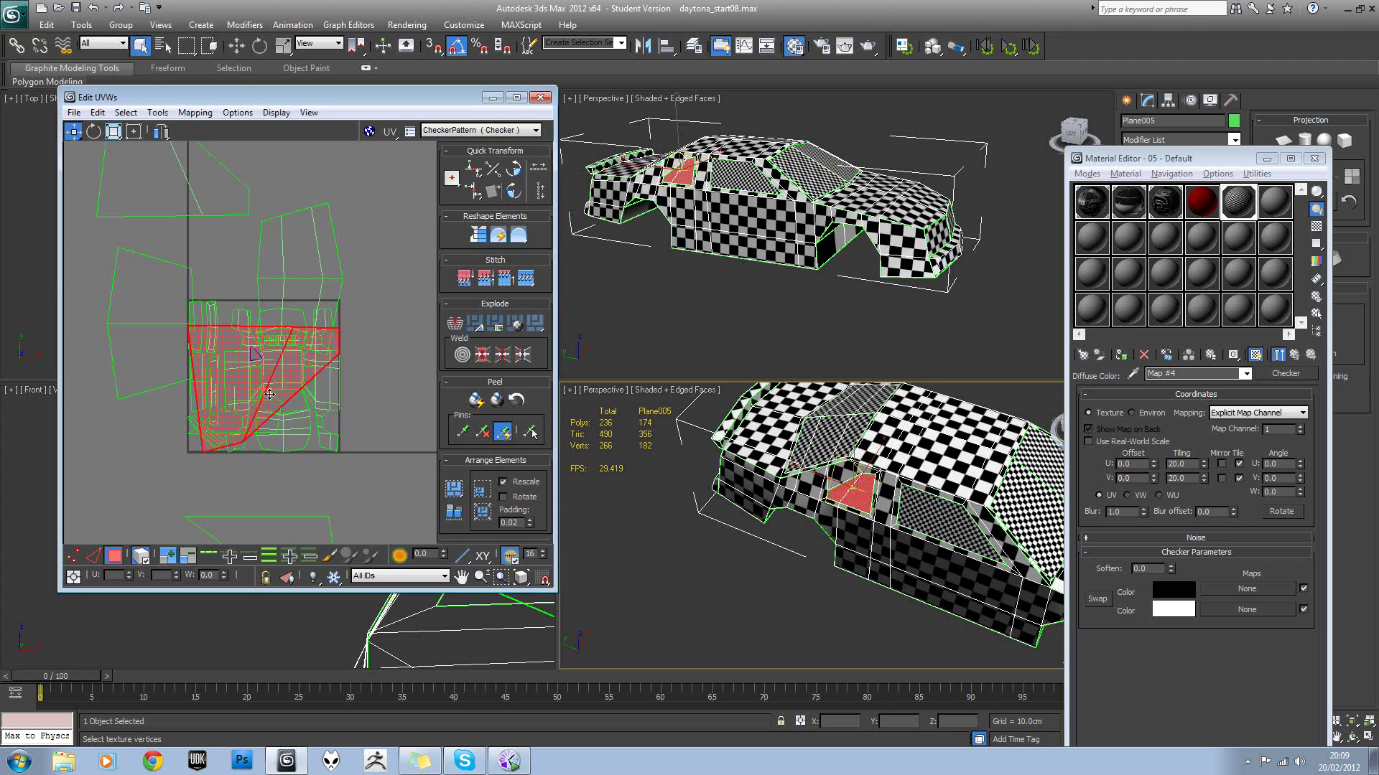
pyautogui.moveTo(272, 371); pyautogui.dragTo(466, 246)
# Select the left rear quarter window's faces on the car and check which UV piece they match.
pyautogui.scroll(-1, 347, 356)
pyautogui.keyDown('alt'); pyautogui.moveTo(832, 452); pyautogui.dragTo(625, 420, button='middle'); pyautogui.keyUp('alt')
pyautogui.click(933, 608)
pyautogui.keyDown('ctrl'); pyautogui.click(947, 600); pyautogui.keyUp('ctrl')
pyautogui.moveTo(295, 285); pyautogui.dragTo(284, 280, button='middle')
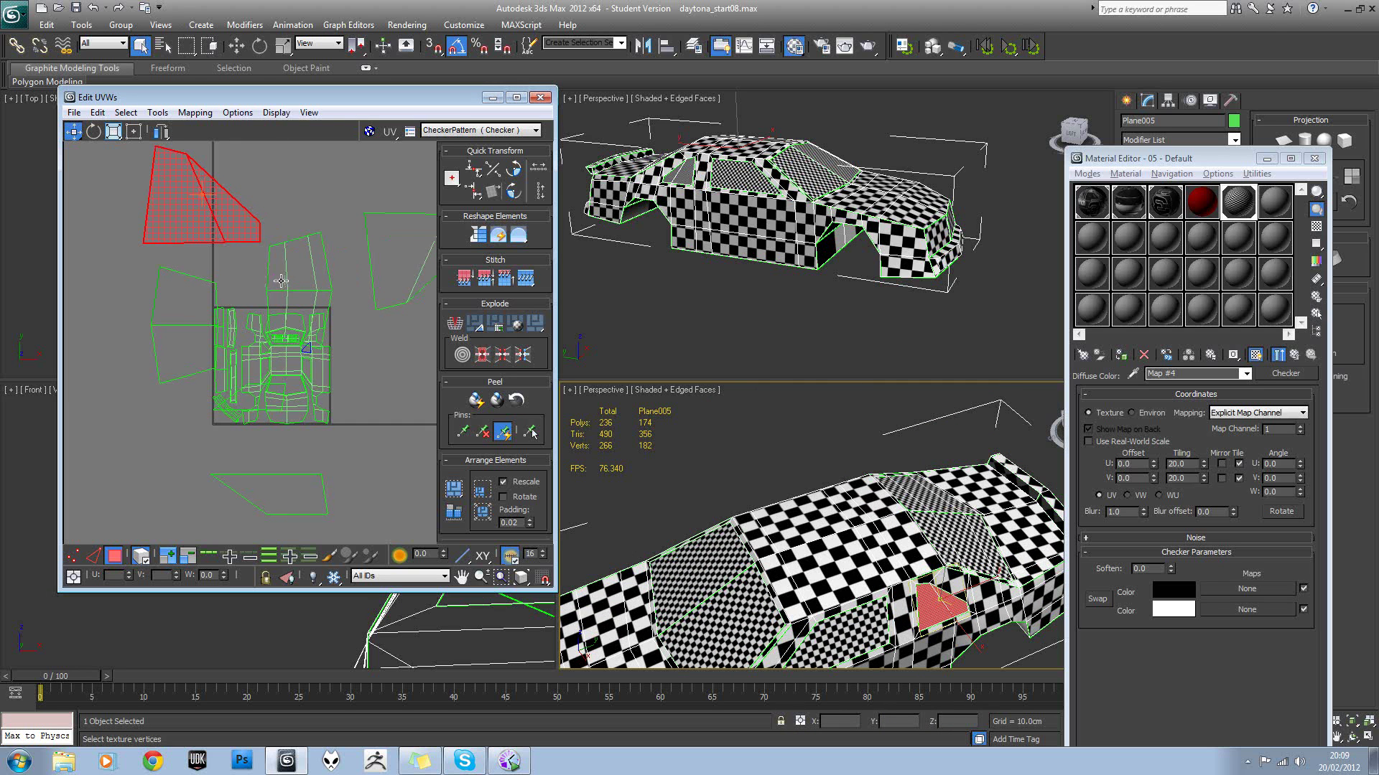
pyautogui.click(287, 498)
# Unfold the large left side window's face with Walk to closest face and place it below the texture square beside the right one.
pyautogui.click(235, 402)
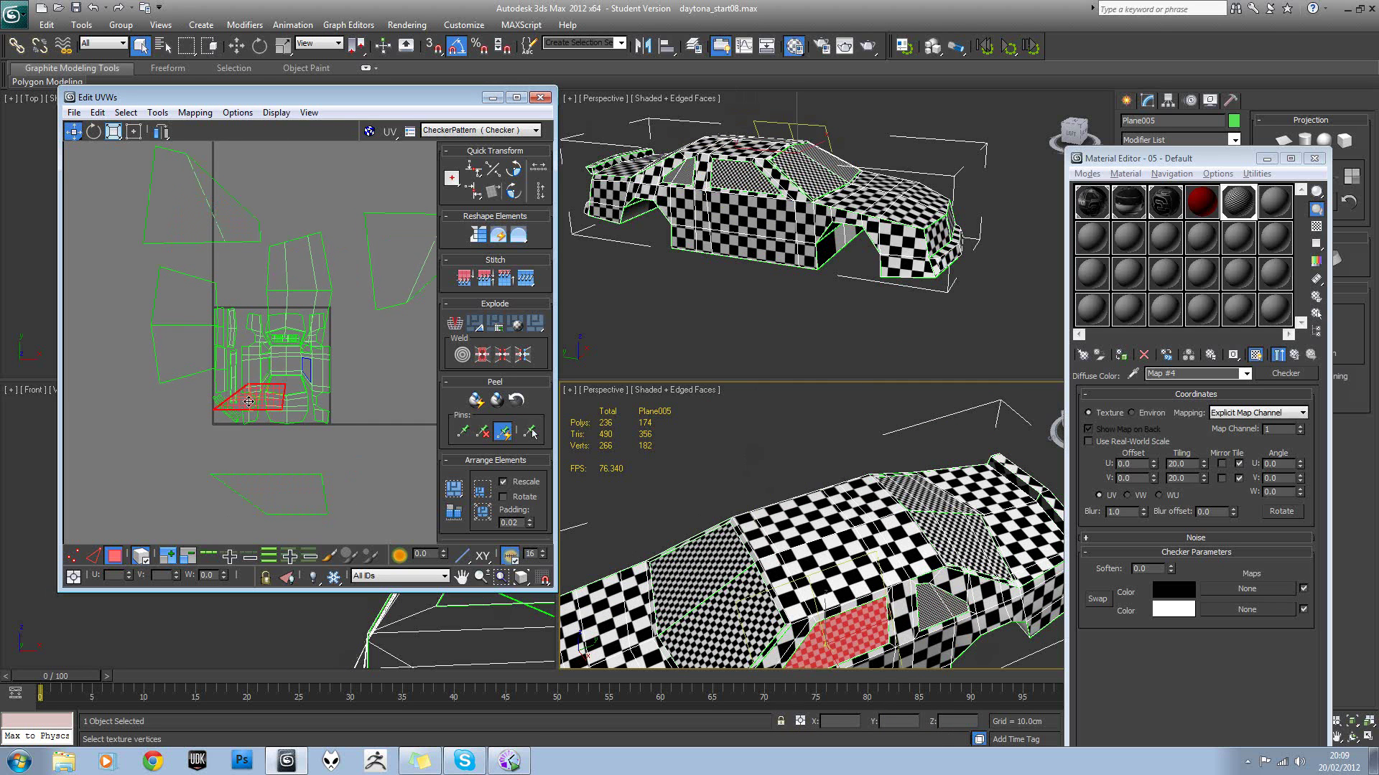
pyautogui.moveTo(248, 402); pyautogui.dragTo(163, 471)
pyautogui.click(195, 114)
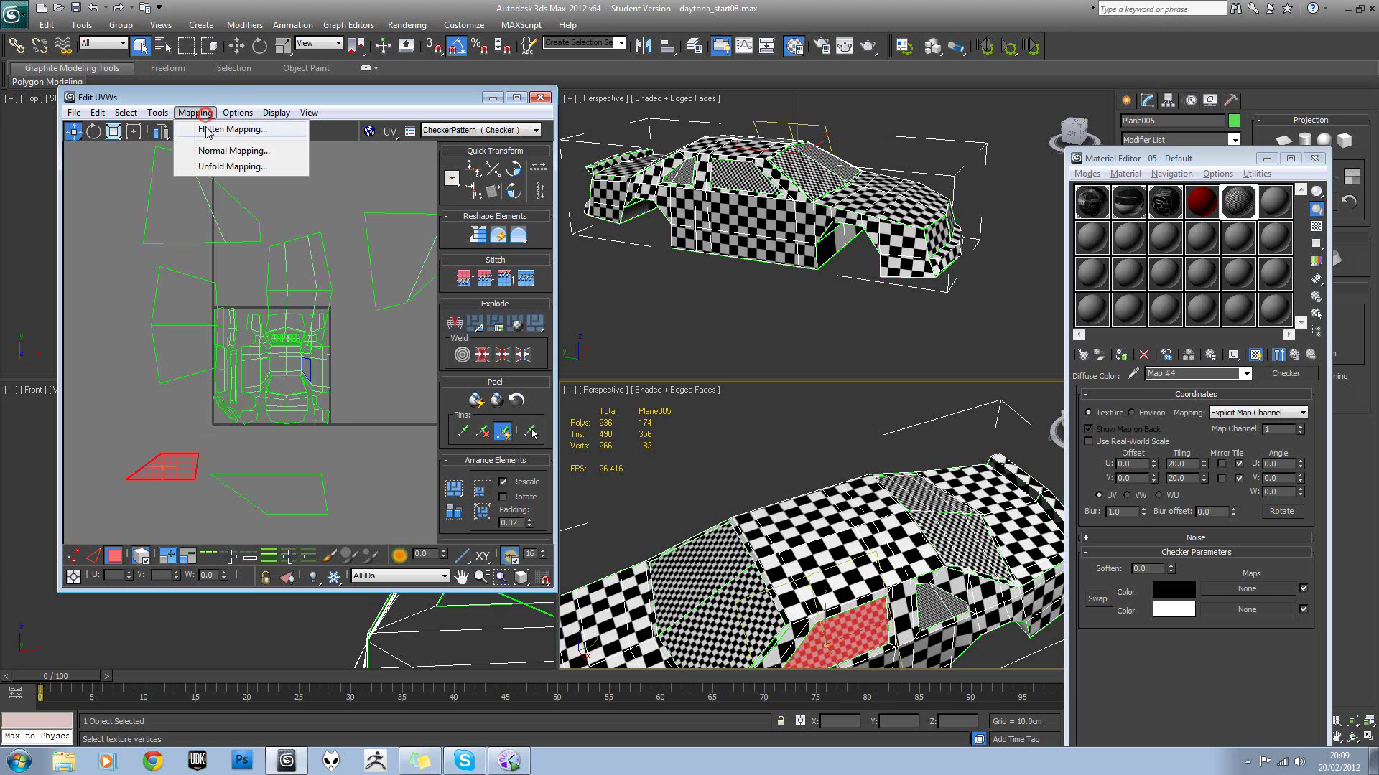
pyautogui.click(210, 169)
pyautogui.click(207, 38)
pyautogui.moveTo(290, 301); pyautogui.dragTo(318, 248, button='middle')
pyautogui.scroll(-1, 318, 248)
pyautogui.moveTo(320, 346); pyautogui.dragTo(226, 412)
pyautogui.click(269, 388)
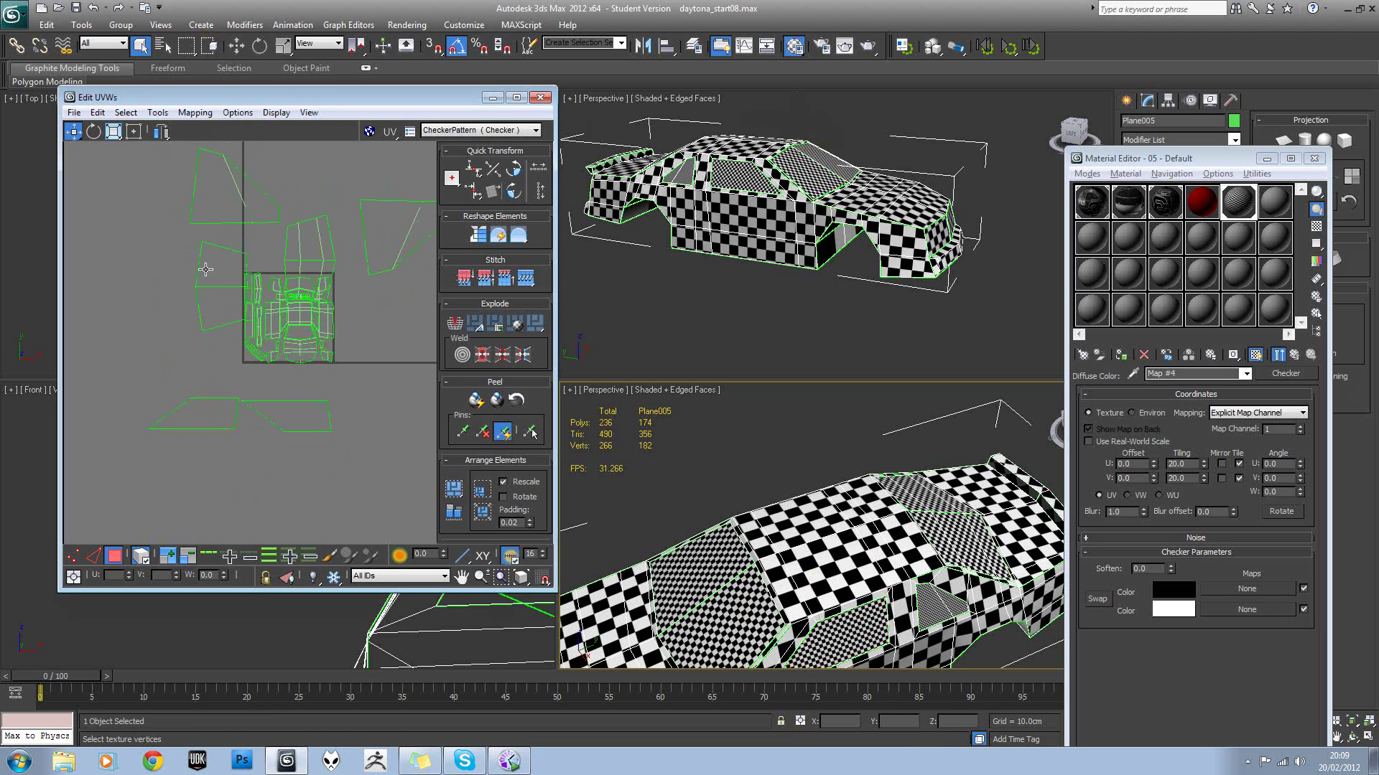
# Move the windscreen, rear window and both quarter window UV pieces clear of the body layout, spreading them left of and above the texture square.
pyautogui.moveTo(208, 288); pyautogui.dragTo(119, 353)
pyautogui.click(302, 248)
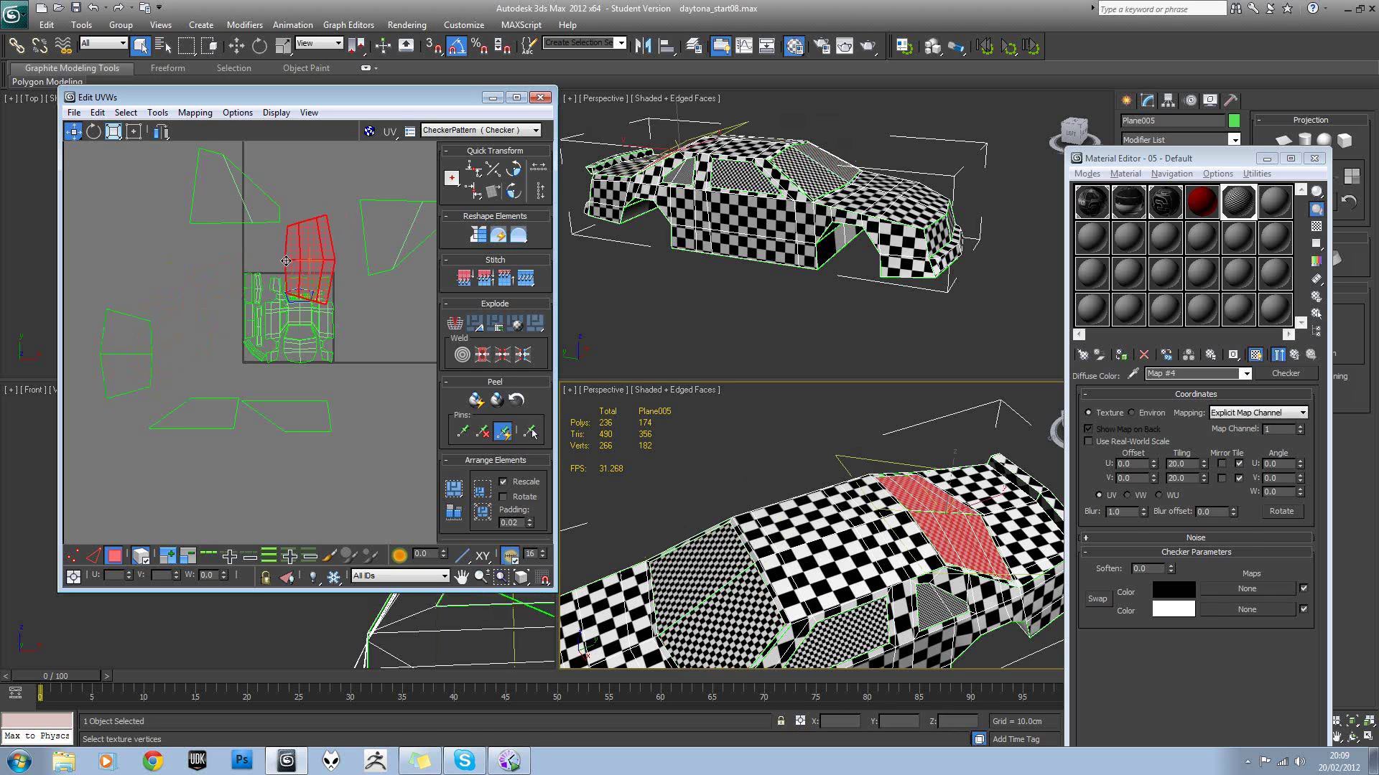
pyautogui.moveTo(302, 248); pyautogui.dragTo(144, 255)
pyautogui.click(244, 199)
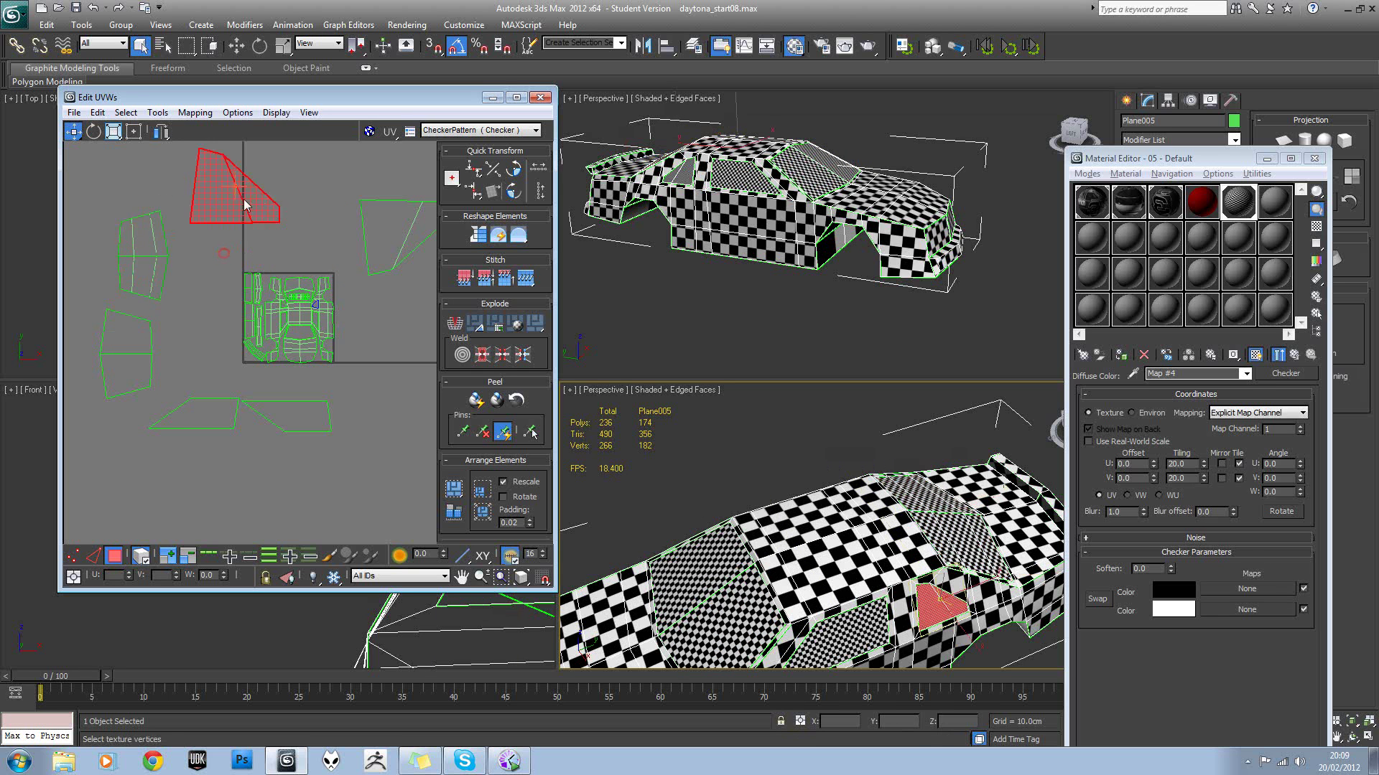
pyautogui.moveTo(243, 199); pyautogui.dragTo(134, 174)
pyautogui.click(386, 244)
pyautogui.moveTo(386, 244); pyautogui.dragTo(198, 193)
# Deselect the UV pieces and set the UV editor's material filter to 2:Daytona_Sky.
pyautogui.click(292, 215)
pyautogui.scroll(-1, 294, 229)
pyautogui.scroll(3, 271, 318)
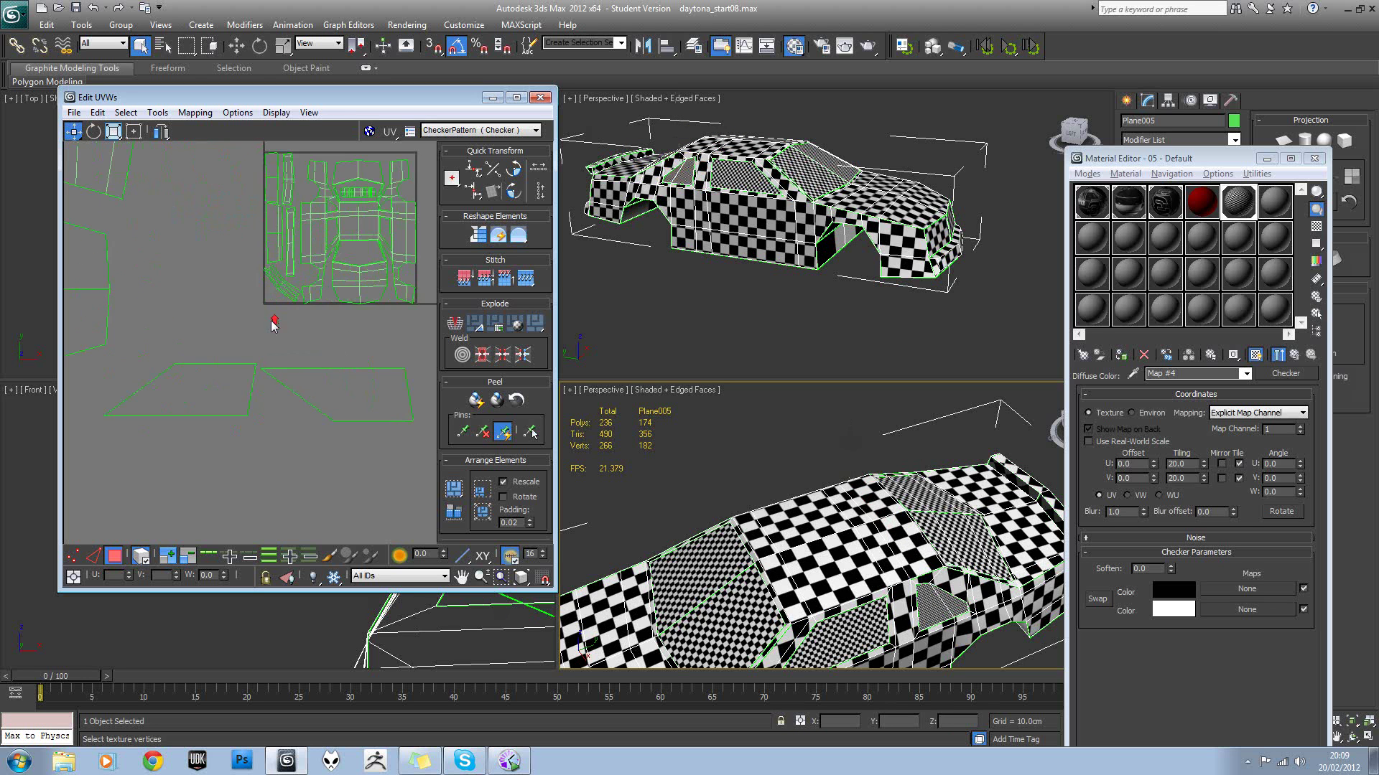
pyautogui.scroll(-3, 277, 329)
pyautogui.click(384, 576)
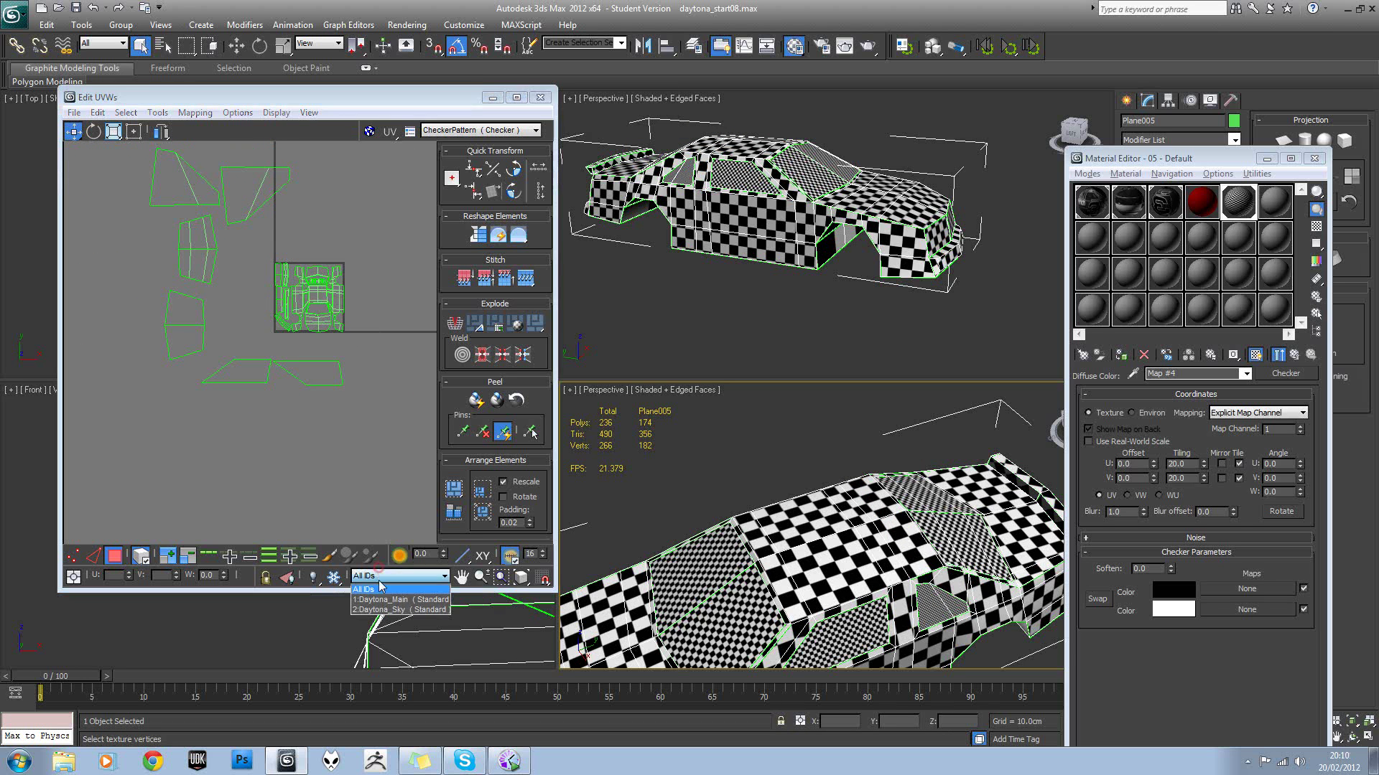
pyautogui.click(384, 610)
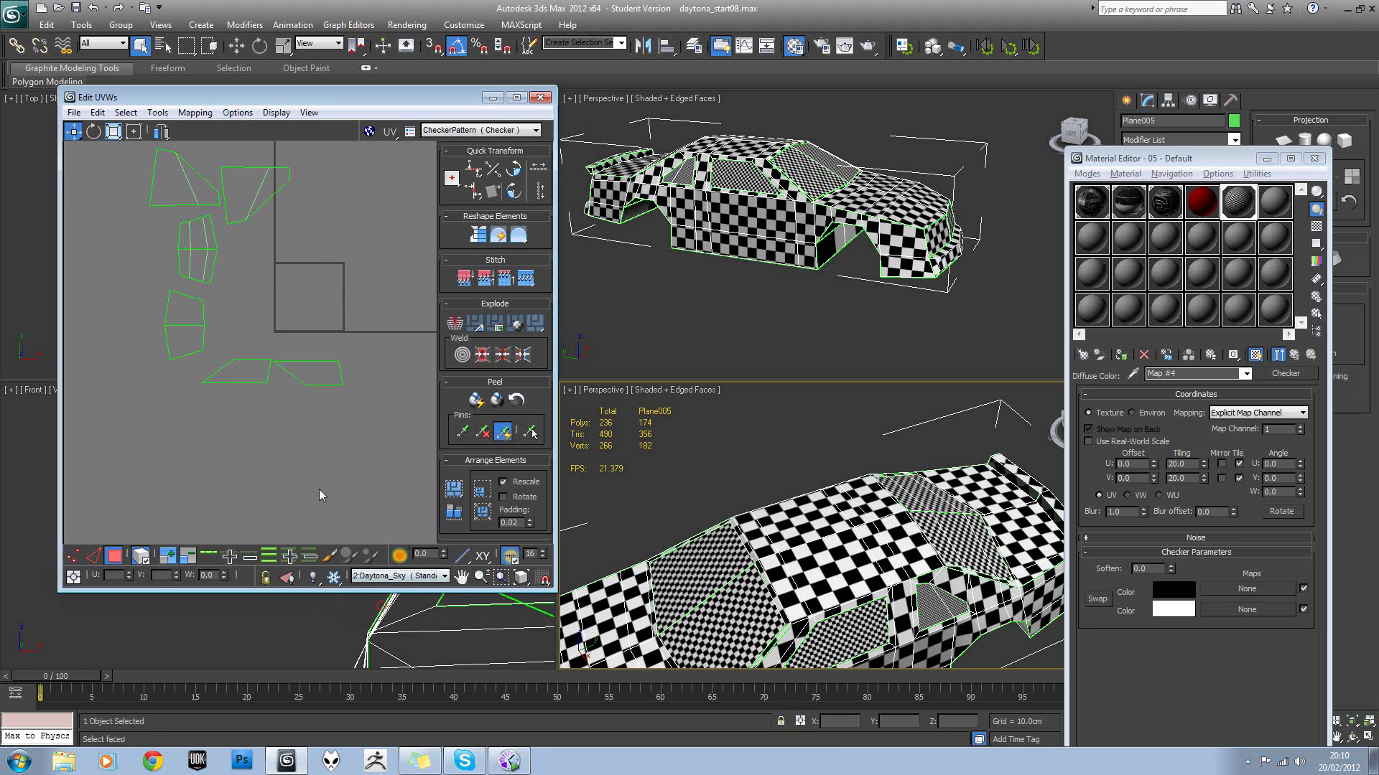
# Place the two quarter window pieces mirrored against each other over the texture square and scale them down together.
pyautogui.moveTo(247, 318); pyautogui.dragTo(251, 363, button='middle')
pyautogui.click(255, 234)
pyautogui.moveTo(255, 233); pyautogui.dragTo(335, 343)
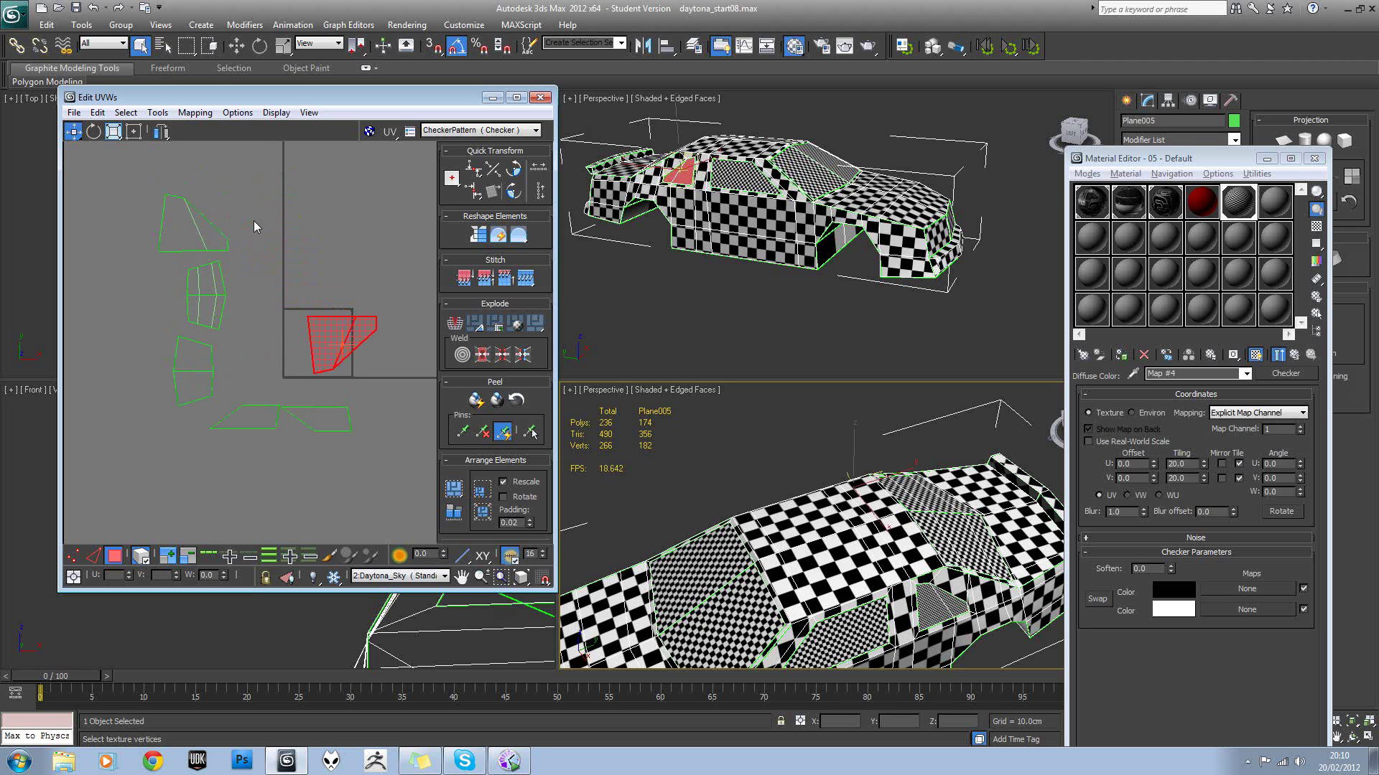
pyautogui.moveTo(181, 232); pyautogui.dragTo(293, 291)
pyautogui.scroll(3, 364, 310)
pyautogui.keyDown('alt'); pyautogui.moveTo(567, 470); pyautogui.dragTo(877, 532, button='middle'); pyautogui.keyUp('alt')
pyautogui.scroll(-3, 209, 308)
pyautogui.click(103, 336)
pyautogui.moveTo(360, 412); pyautogui.dragTo(361, 412)
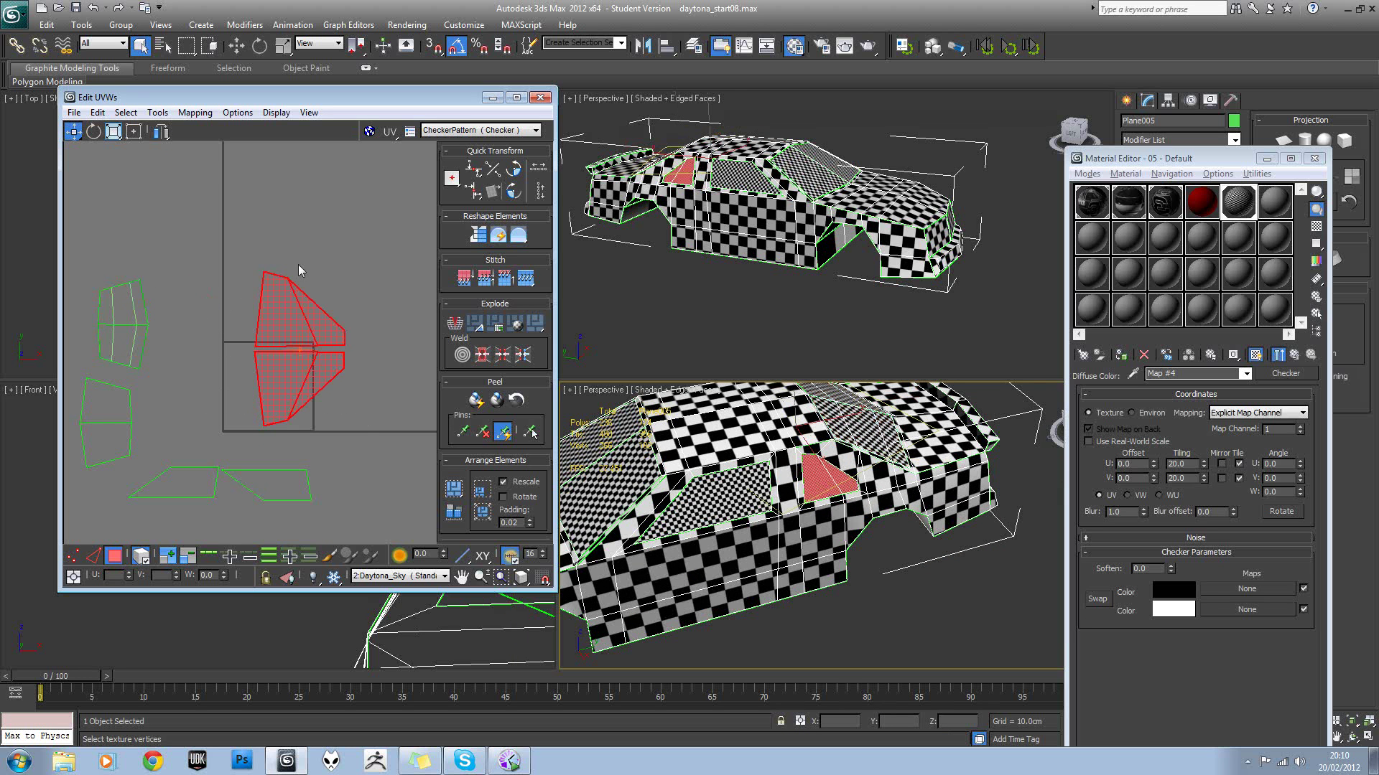
pyautogui.click(114, 132)
pyautogui.moveTo(280, 335); pyautogui.dragTo(273, 383)
pyautogui.rightClick(167, 321)
# Line up the rear window and windscreen pieces in a row directly left of the paired quarter window pieces.
pyautogui.moveTo(93, 352); pyautogui.dragTo(241, 357)
pyautogui.click(188, 335)
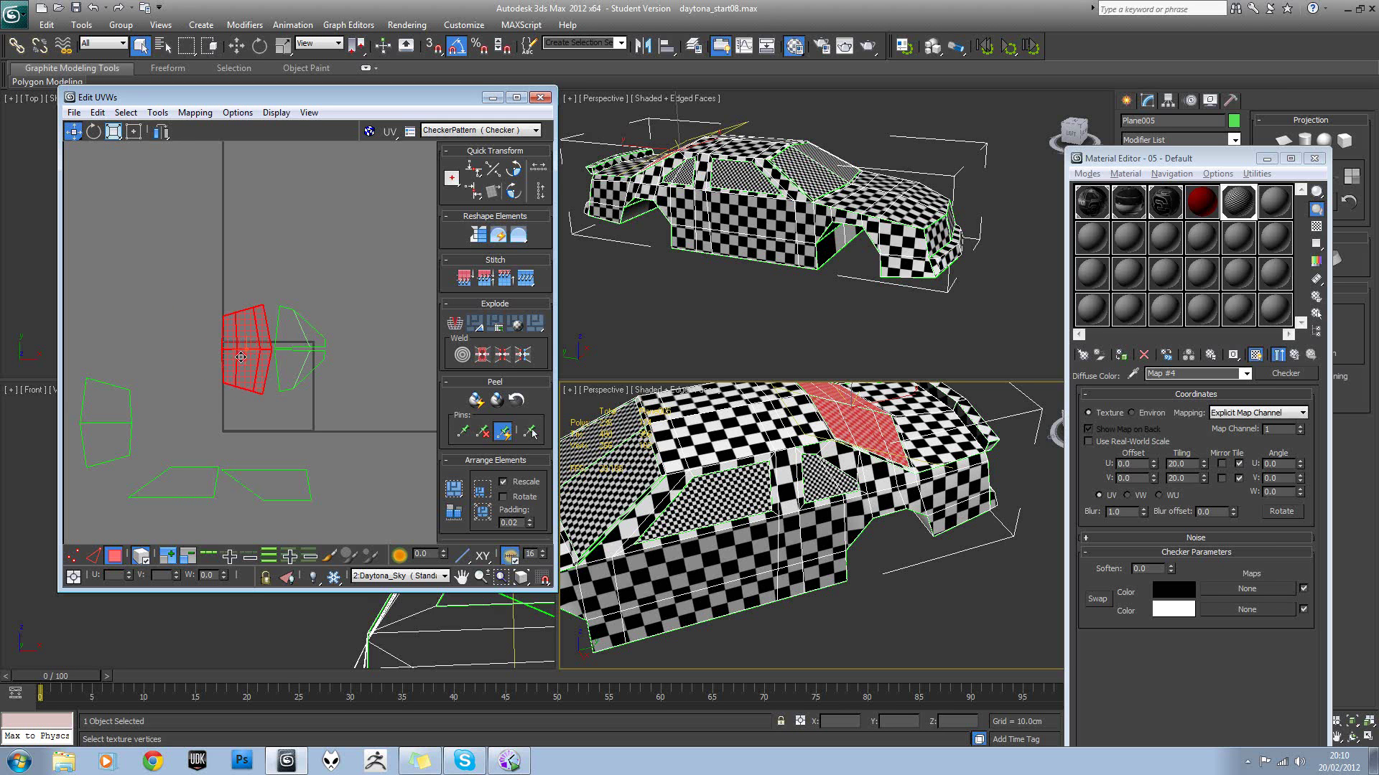
pyautogui.keyDown('alt'); pyautogui.moveTo(825, 506); pyautogui.dragTo(759, 486, button='middle'); pyautogui.keyUp('alt')
pyautogui.moveTo(111, 419); pyautogui.dragTo(198, 346)
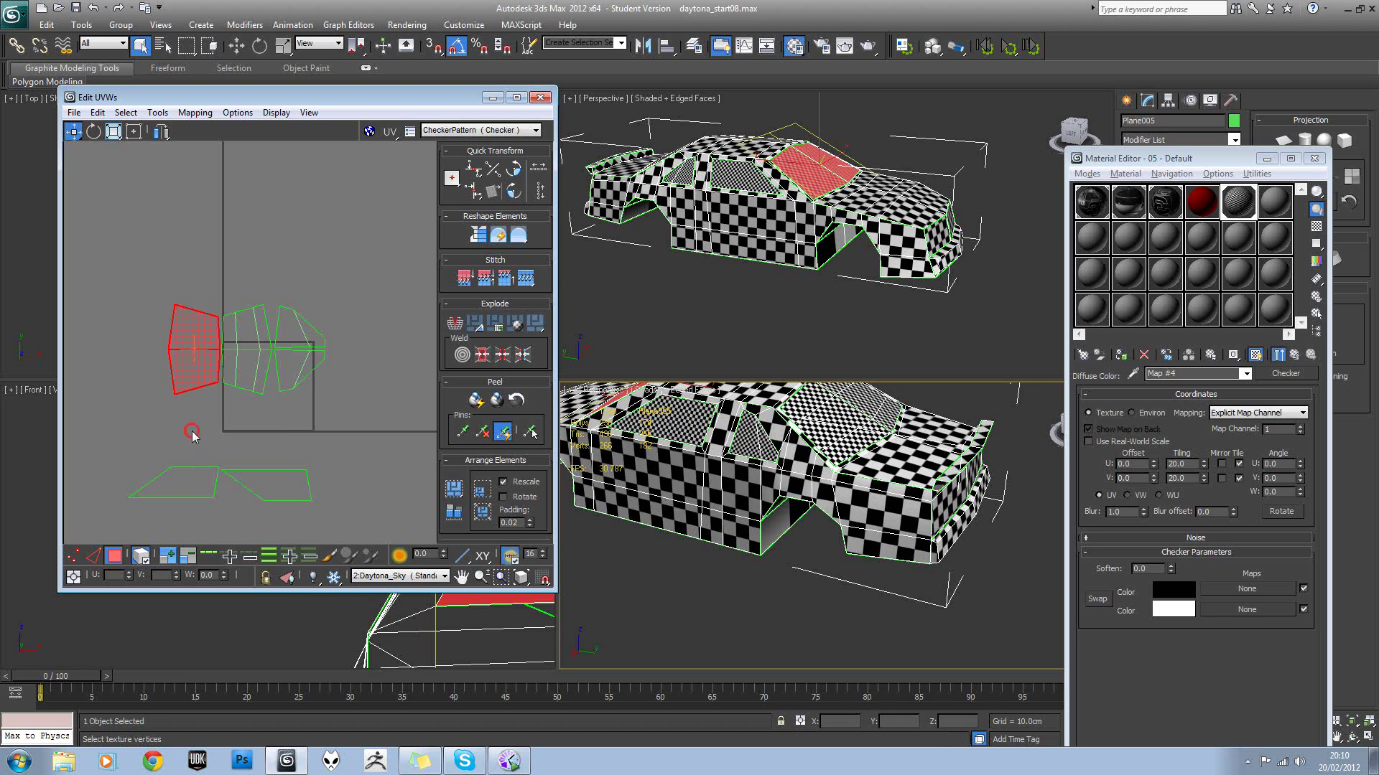
# Move both large side window pieces up beneath the window row and scale them down together.
pyautogui.moveTo(191, 431); pyautogui.dragTo(275, 488)
pyautogui.moveTo(273, 487); pyautogui.dragTo(300, 418)
pyautogui.keyDown('alt'); pyautogui.moveTo(725, 451); pyautogui.dragTo(715, 470, button='middle'); pyautogui.keyUp('alt')
pyautogui.click(115, 133)
pyautogui.moveTo(293, 425); pyautogui.dragTo(310, 464)
pyautogui.scroll(5, 731, 584)
pyautogui.scroll(-5, 754, 546)
pyautogui.keyDown('alt'); pyautogui.moveTo(761, 534); pyautogui.dragTo(751, 533, button='middle'); pyautogui.keyUp('alt')
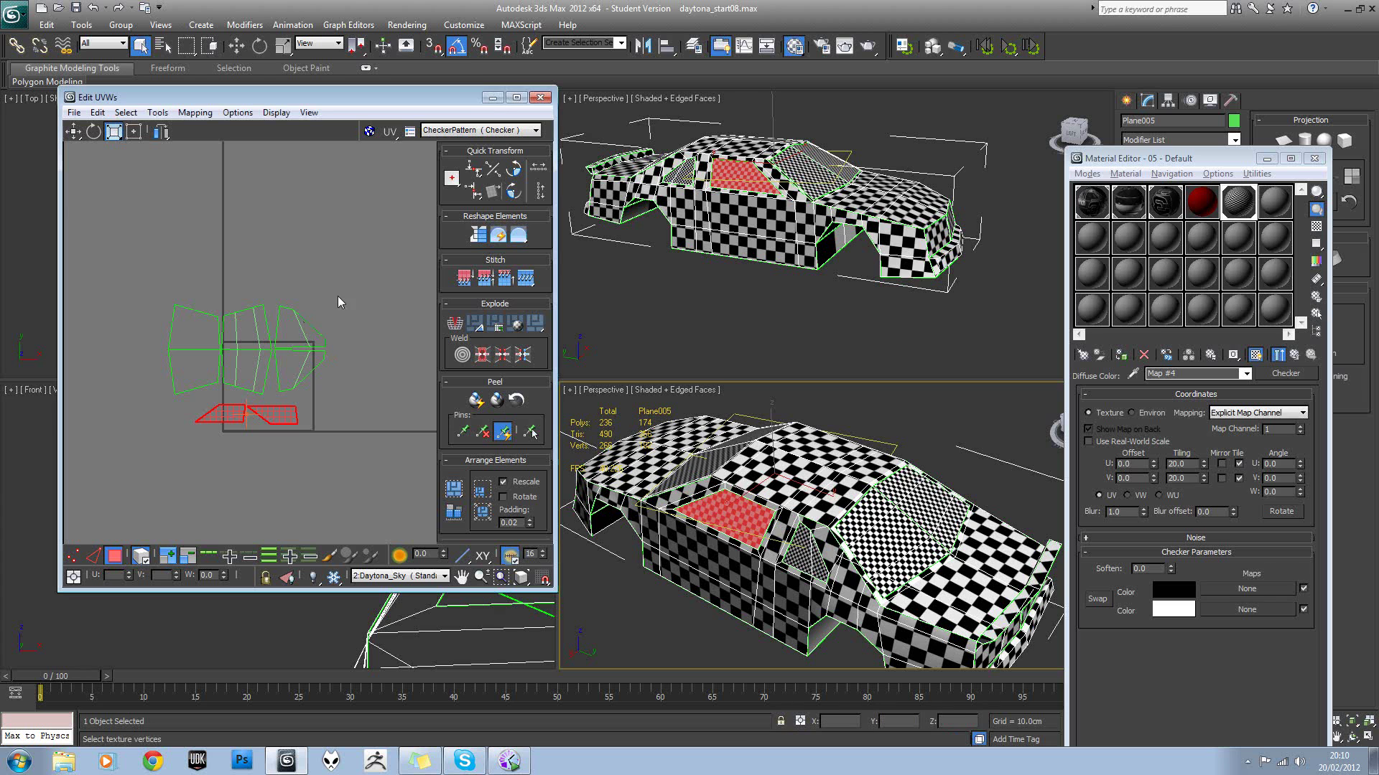
# Scale the paired quarter window pieces down further to bring their checker size closer to the other windows.
pyautogui.click(307, 380)
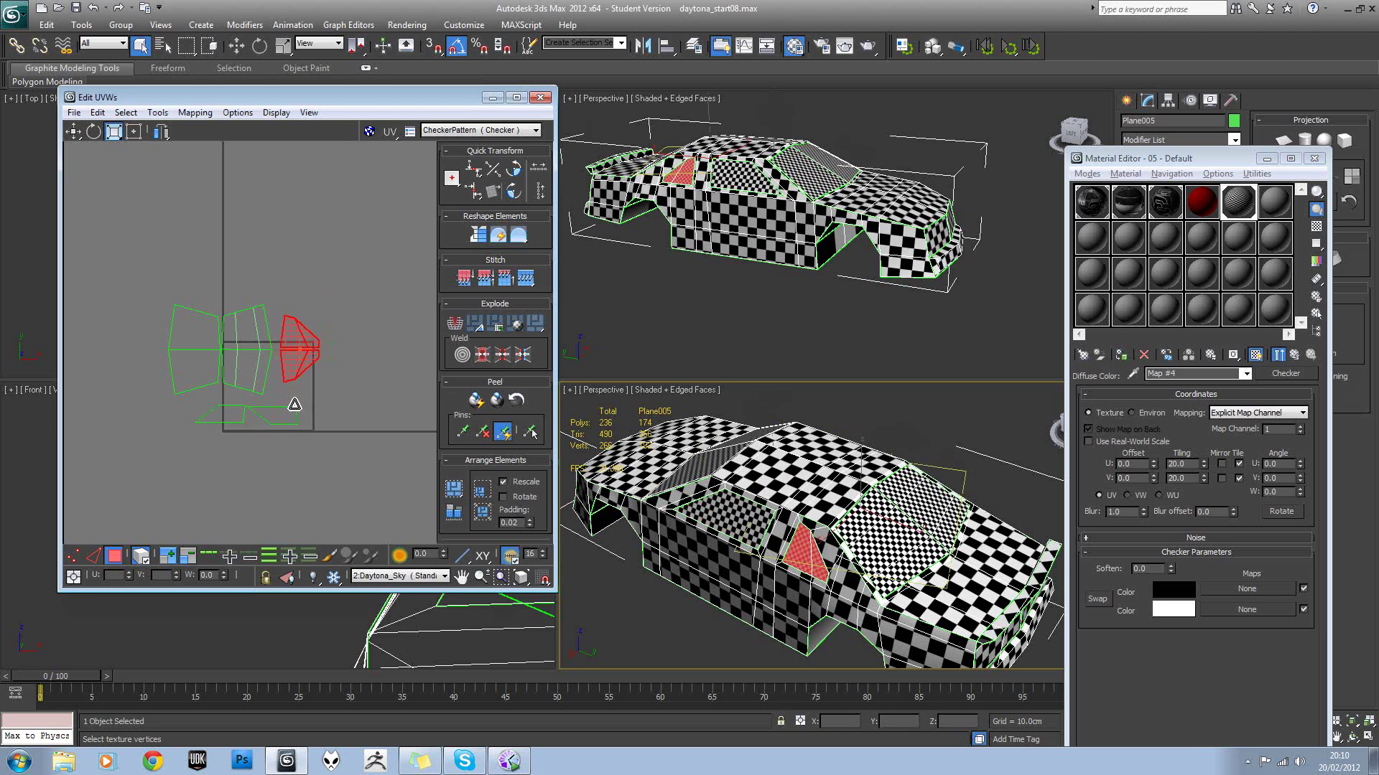
pyautogui.moveTo(295, 413); pyautogui.dragTo(296, 445)
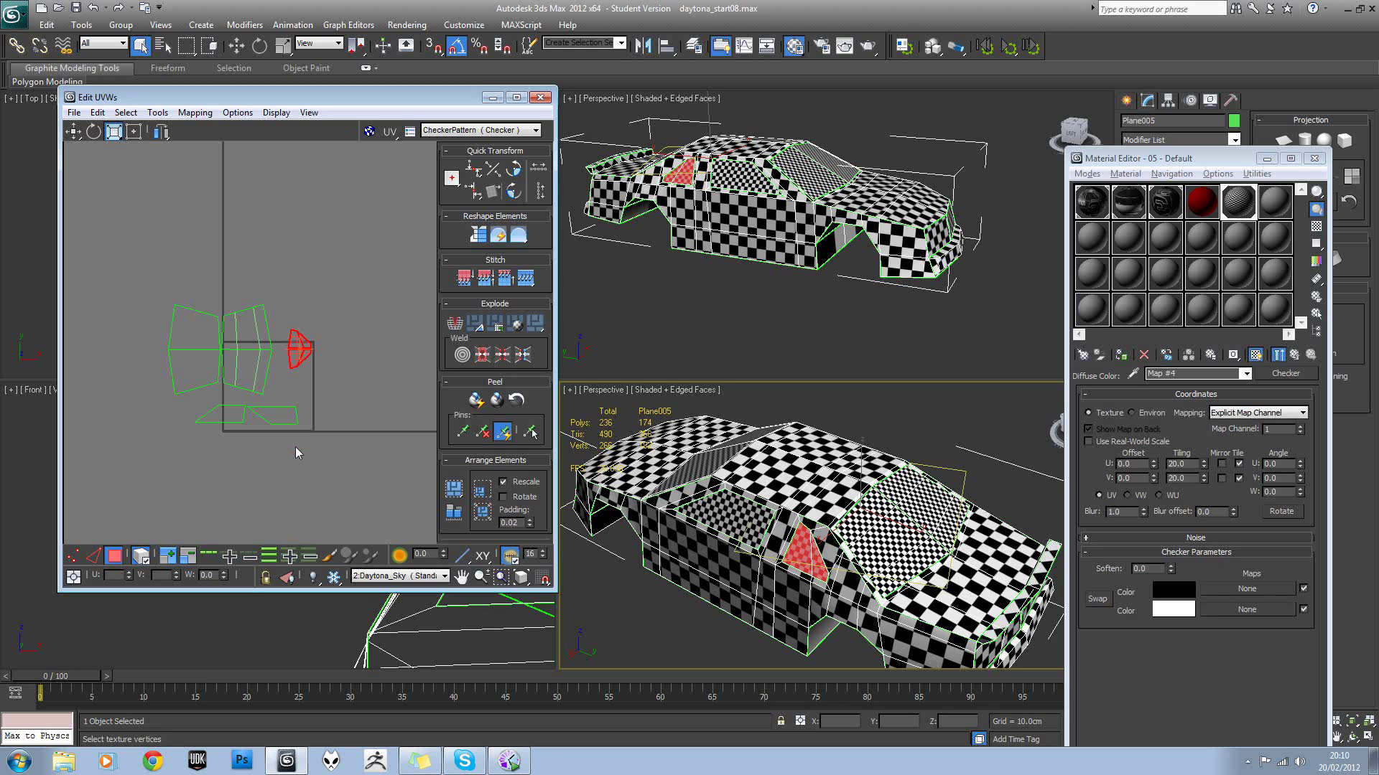
pyautogui.keyDown('alt'); pyautogui.moveTo(787, 554); pyautogui.dragTo(946, 554, button='middle'); pyautogui.keyUp('alt')
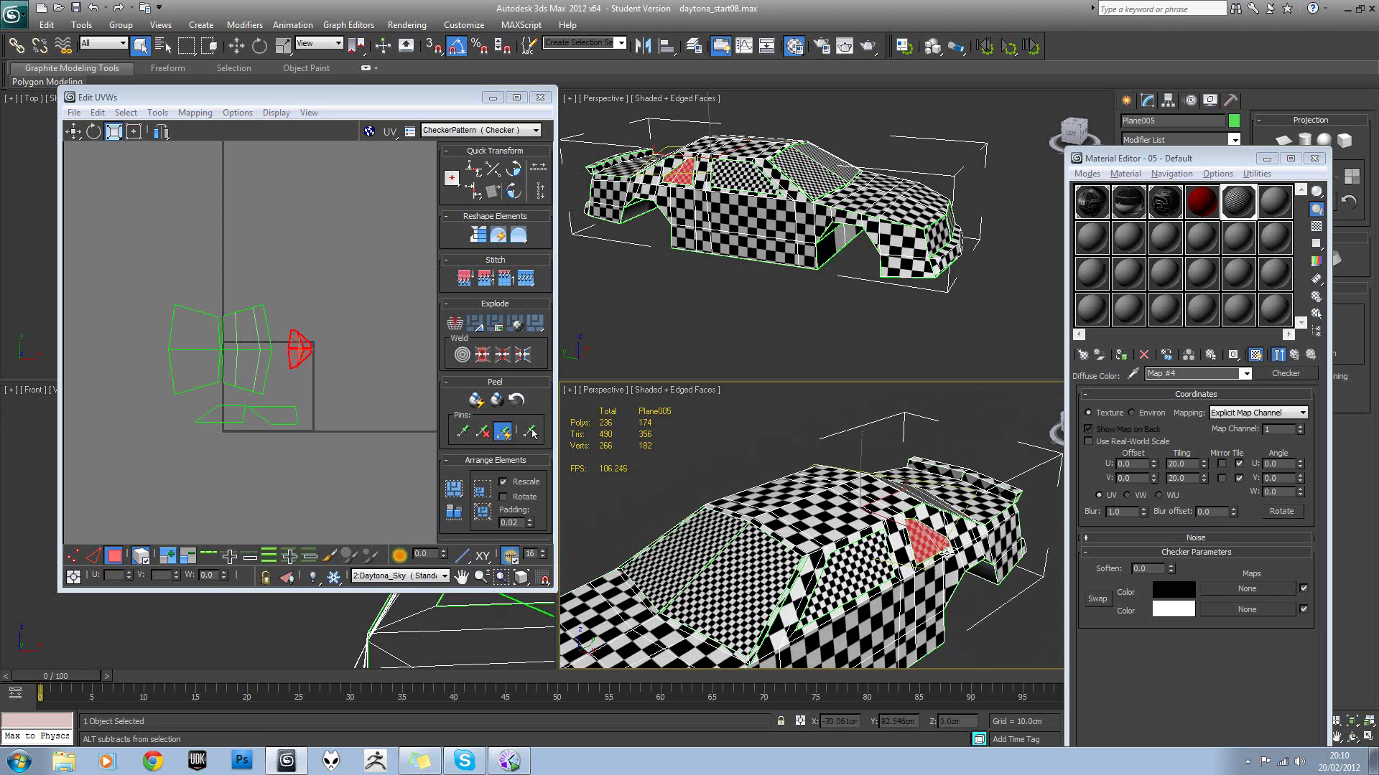
# Select the windscreen and rear window pieces together and scale them down slightly to even out the checker size.
pyautogui.click(650, 567)
pyautogui.keyDown('ctrl'); pyautogui.click(189, 370); pyautogui.keyUp('ctrl')
pyautogui.moveTo(271, 295); pyautogui.dragTo(231, 387)
pyautogui.keyDown('alt'); pyautogui.moveTo(890, 557); pyautogui.dragTo(797, 545, button='middle'); pyautogui.keyUp('alt')
pyautogui.scroll(4, 736, 540)
pyautogui.moveTo(245, 355); pyautogui.dragTo(249, 374)
# Set the quarter window pieces aside and place the windscreen and rear window pieces apart, facing each other above the texture square.
pyautogui.press('q')
pyautogui.scroll(1, 305, 378)
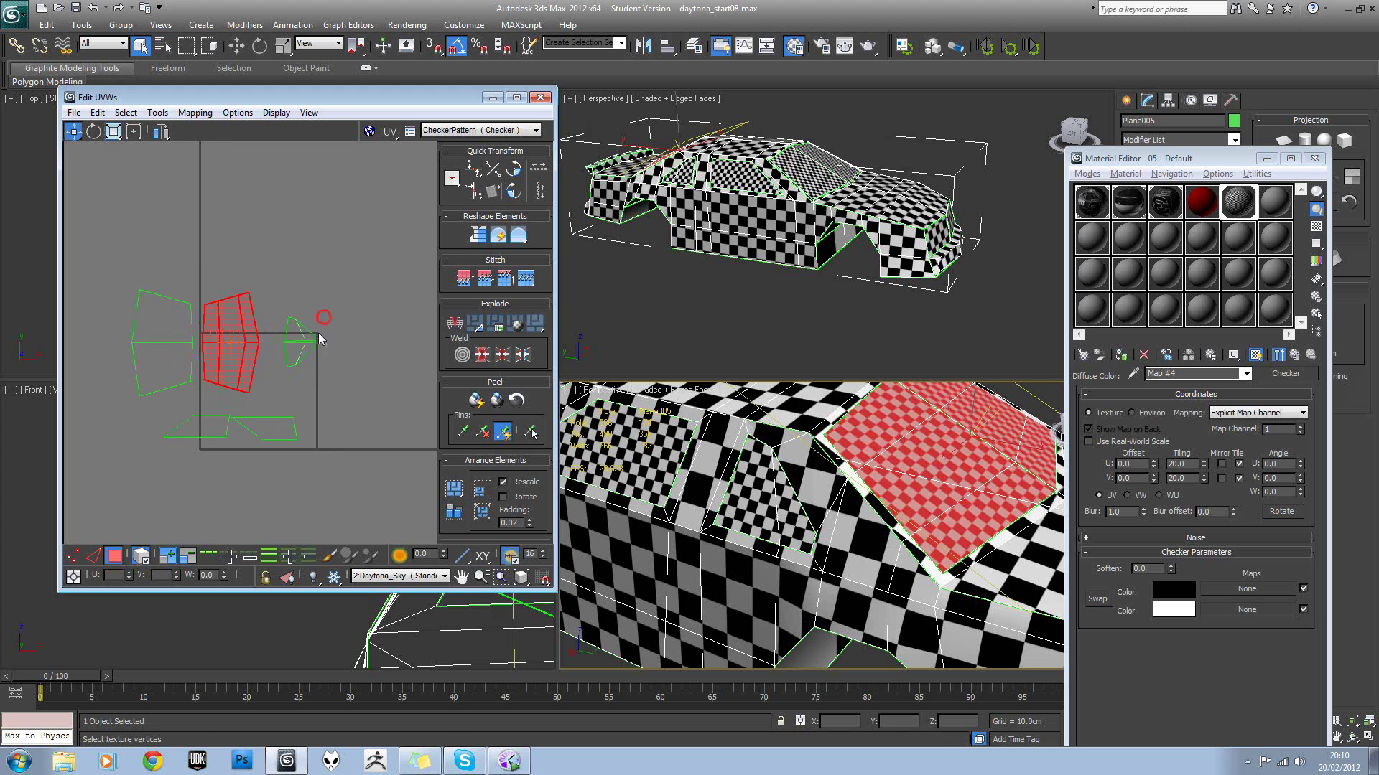
pyautogui.moveTo(318, 333); pyautogui.dragTo(280, 372)
pyautogui.moveTo(293, 348); pyautogui.dragTo(350, 498)
pyautogui.moveTo(295, 311)
pyautogui.mouseDown()
pyautogui.moveTo(243, 365)
pyautogui.moveTo(304, 401)
pyautogui.moveTo(310, 317)
pyautogui.mouseUp()
pyautogui.click(169, 347)
pyautogui.moveTo(169, 347); pyautogui.dragTo(153, 272)
# Place one large side window piece below and the other above the gap between the windscreen and rear window pieces.
pyautogui.moveTo(672, 485); pyautogui.dragTo(822, 518, button='middle')
pyautogui.scroll(-3, 667, 484)
pyautogui.click(214, 425)
pyautogui.moveTo(214, 425); pyautogui.dragTo(206, 343)
pyautogui.moveTo(271, 425); pyautogui.dragTo(197, 227)
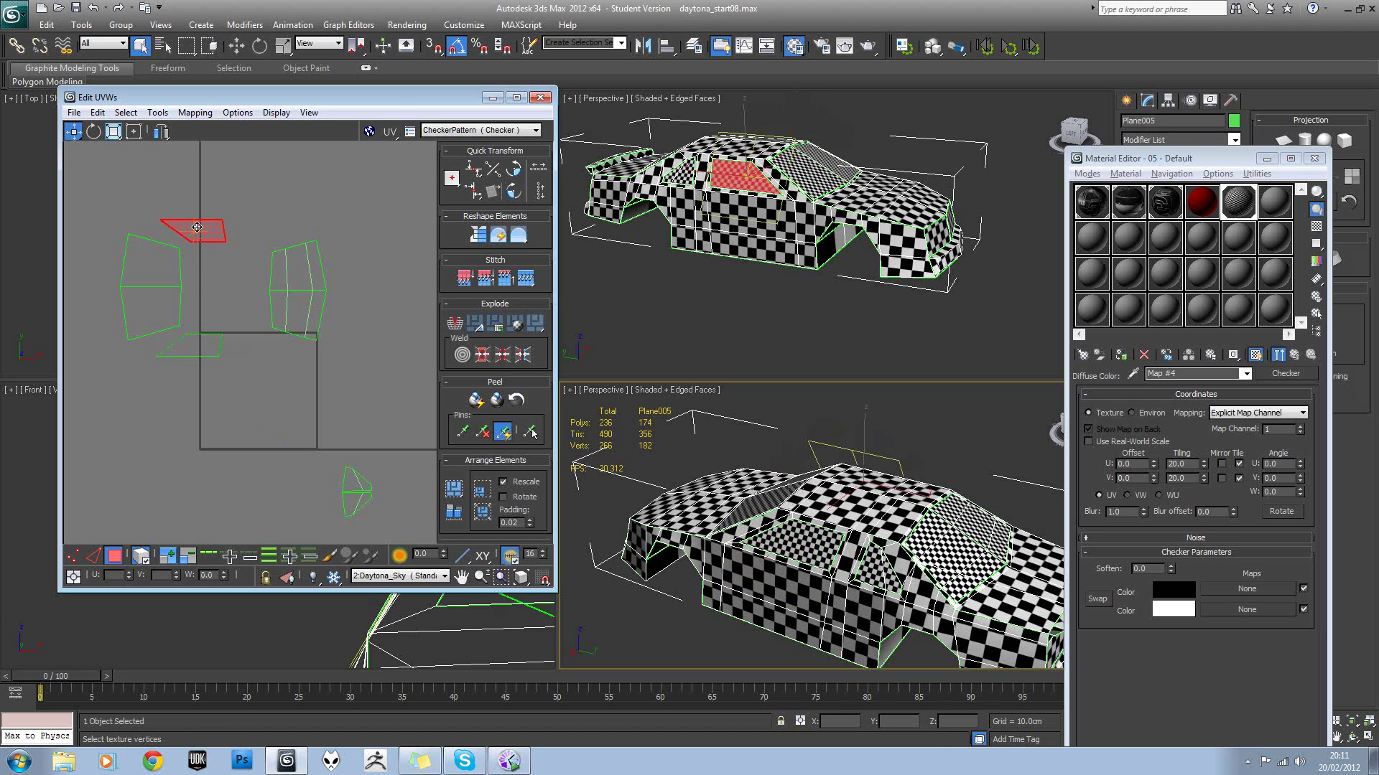
# Place each quarter window piece behind its matching large side window piece, completing the ring of windows.
pyautogui.click(355, 480)
pyautogui.moveTo(356, 479); pyautogui.dragTo(243, 352)
pyautogui.click(357, 502)
pyautogui.moveTo(357, 503); pyautogui.dragTo(251, 232)
# Move and scale the whole window layout onto the texture square, then nudge the rear window and windscreen pieces inward.
pyautogui.hotkey('ctrl', 'a')
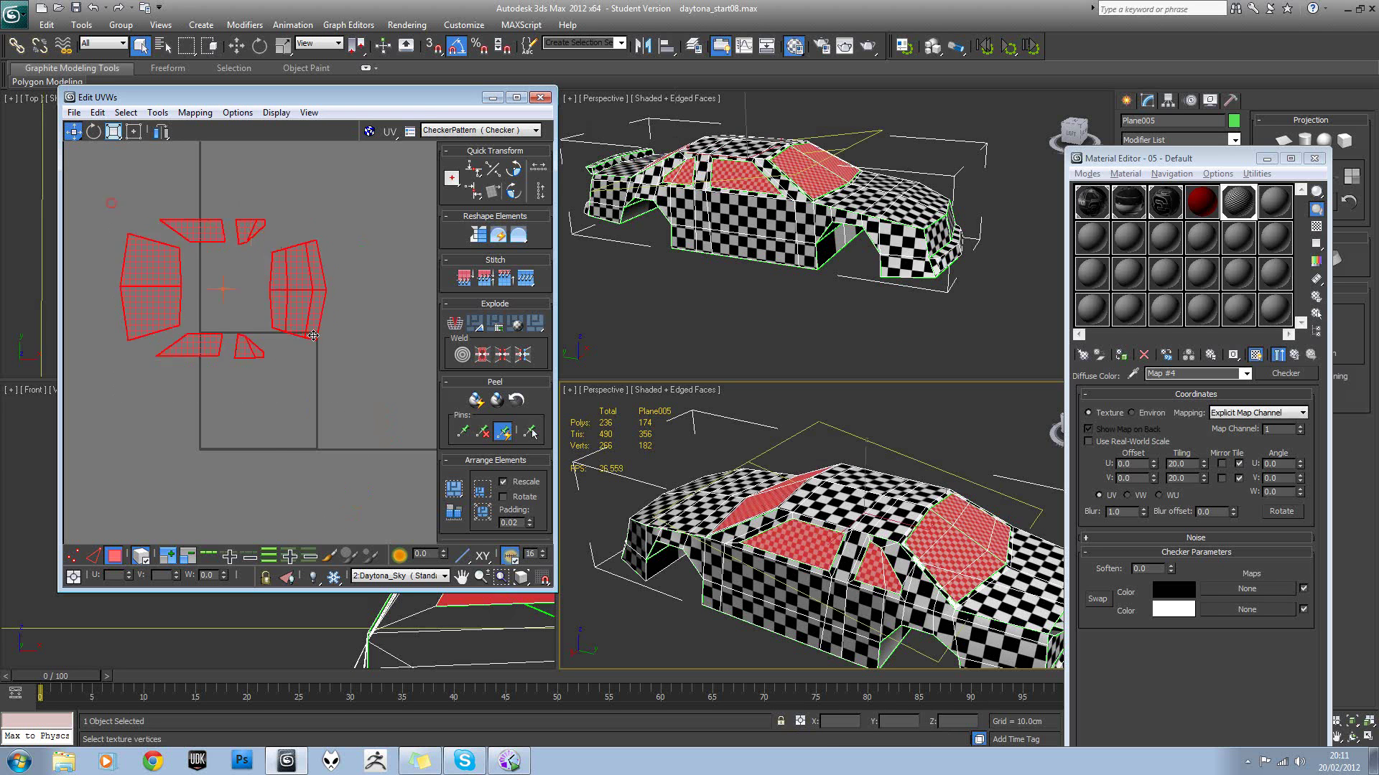
pyautogui.moveTo(285, 298); pyautogui.dragTo(338, 430)
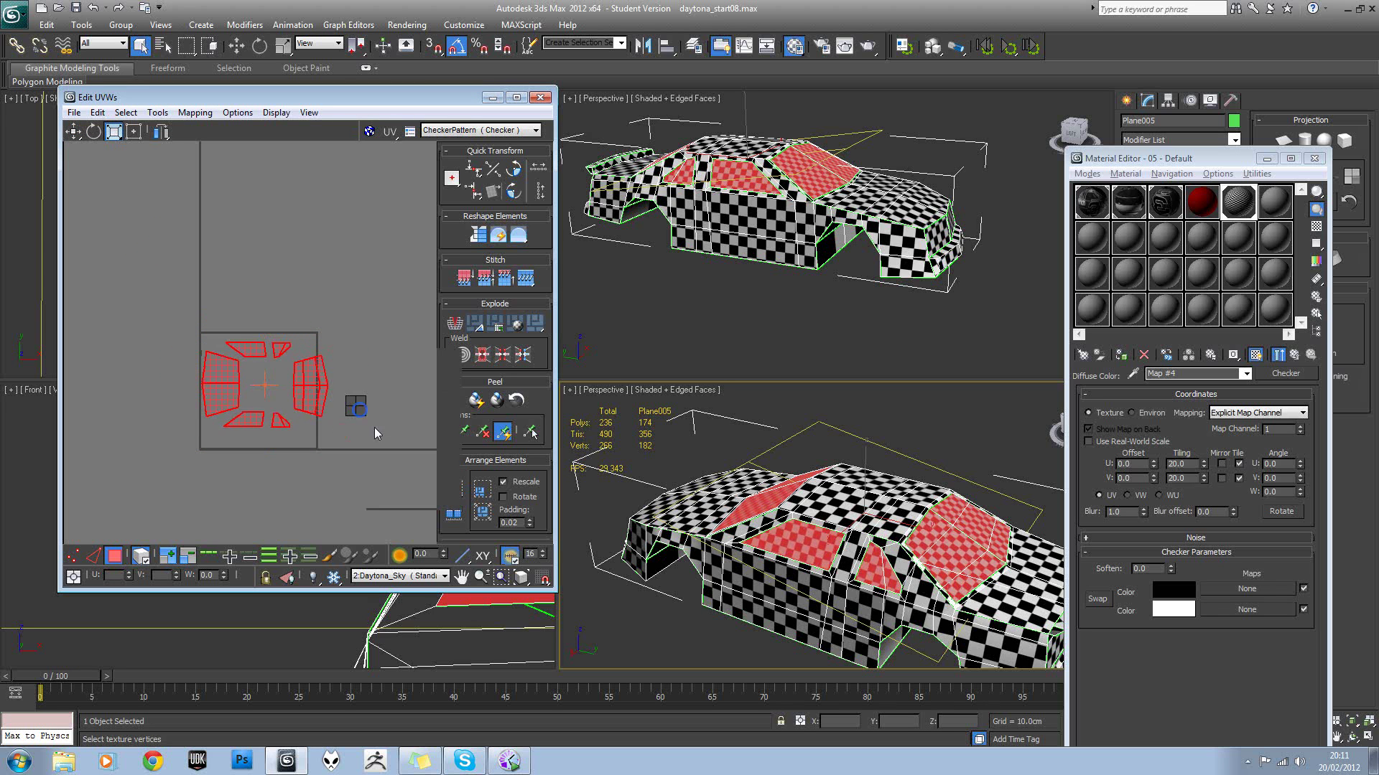
pyautogui.scroll(2, 346, 407)
pyautogui.click(288, 380)
pyautogui.press('w')
pyautogui.moveTo(286, 371); pyautogui.dragTo(261, 372)
pyautogui.click(147, 388)
pyautogui.moveTo(145, 367); pyautogui.dragTo(158, 367)
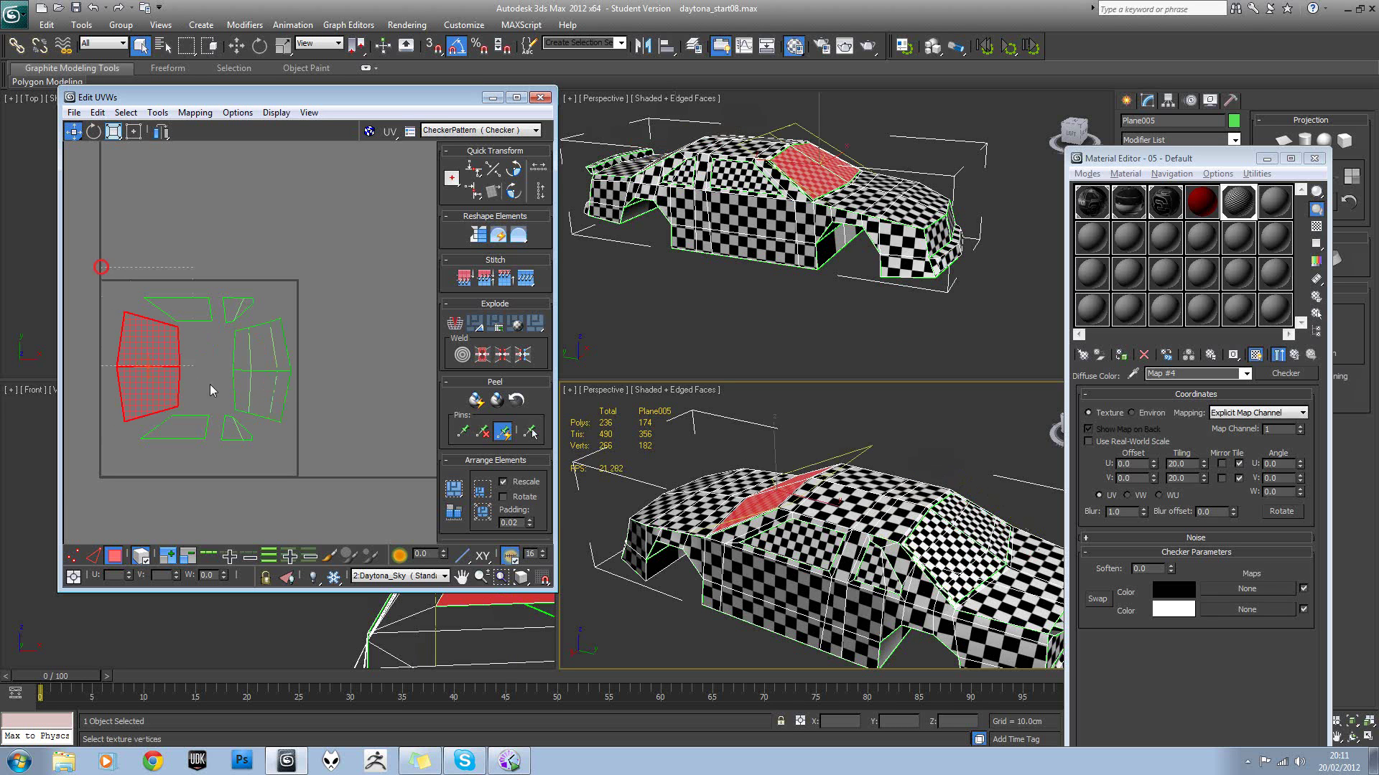
# Select all window pieces, enlarge them to fill the width of the texture square, centre the layout and deselect it.
pyautogui.hotkey('ctrl', 'a')
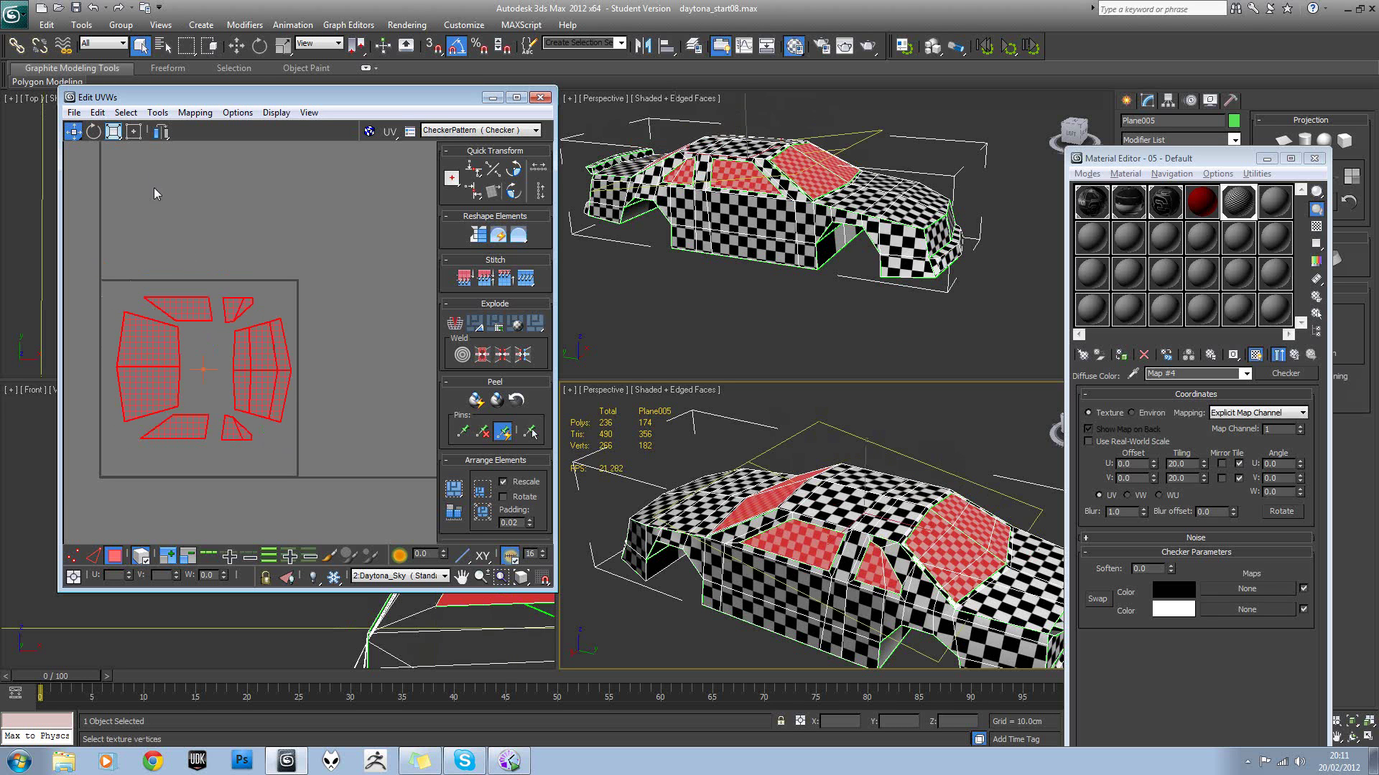
pyautogui.click(113, 132)
pyautogui.moveTo(132, 347); pyautogui.dragTo(135, 347)
pyautogui.click(200, 361)
pyautogui.moveTo(263, 373); pyautogui.dragTo(259, 386)
pyautogui.click(313, 316)
pyautogui.scroll(-2, 314, 317)
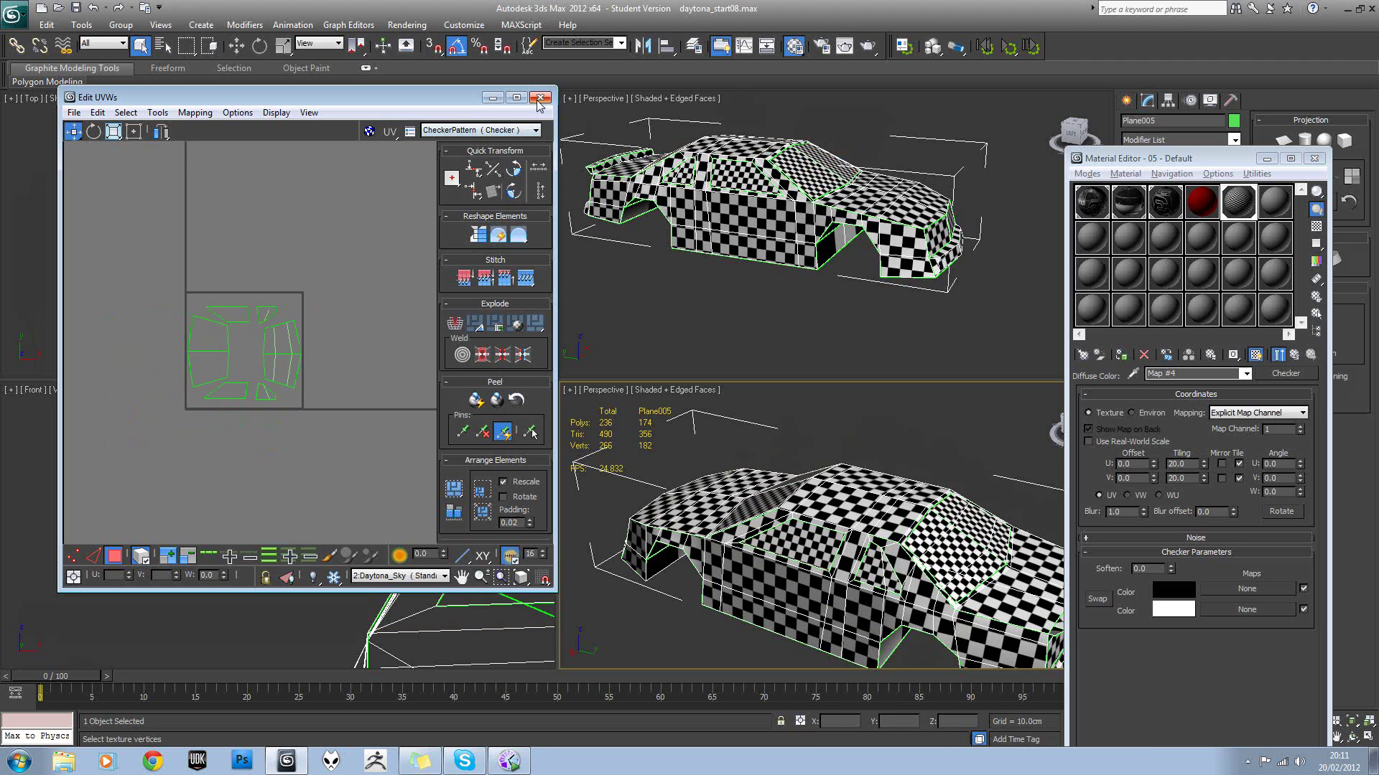
pyautogui.moveTo(303, 286); pyautogui.dragTo(310, 269, button='middle')
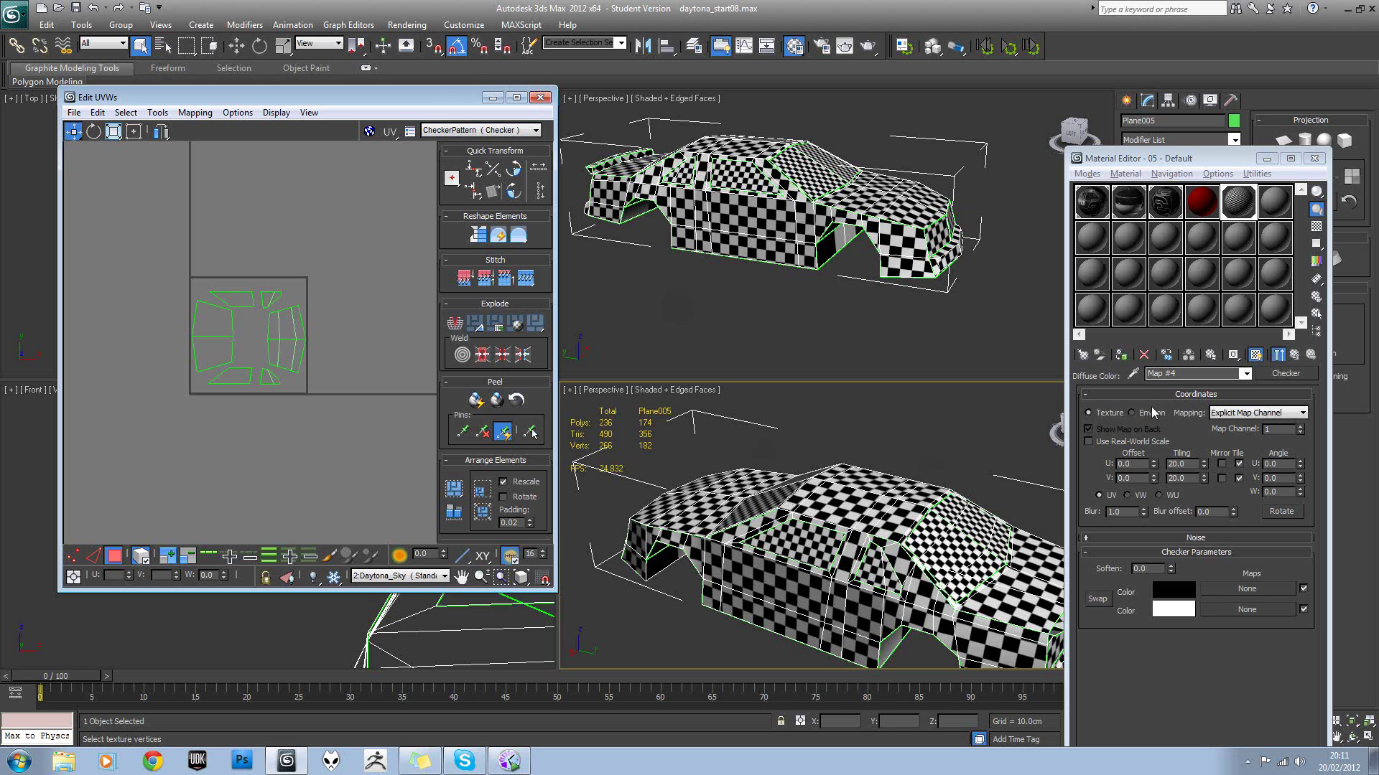
# Close the UV editor and assign the red Daytona multi-material to the car body in place of the checker.
pyautogui.scroll(-4, 867, 489)
pyautogui.keyDown('alt'); pyautogui.moveTo(820, 491); pyautogui.dragTo(1354, 470, button='middle'); pyautogui.keyUp('alt')
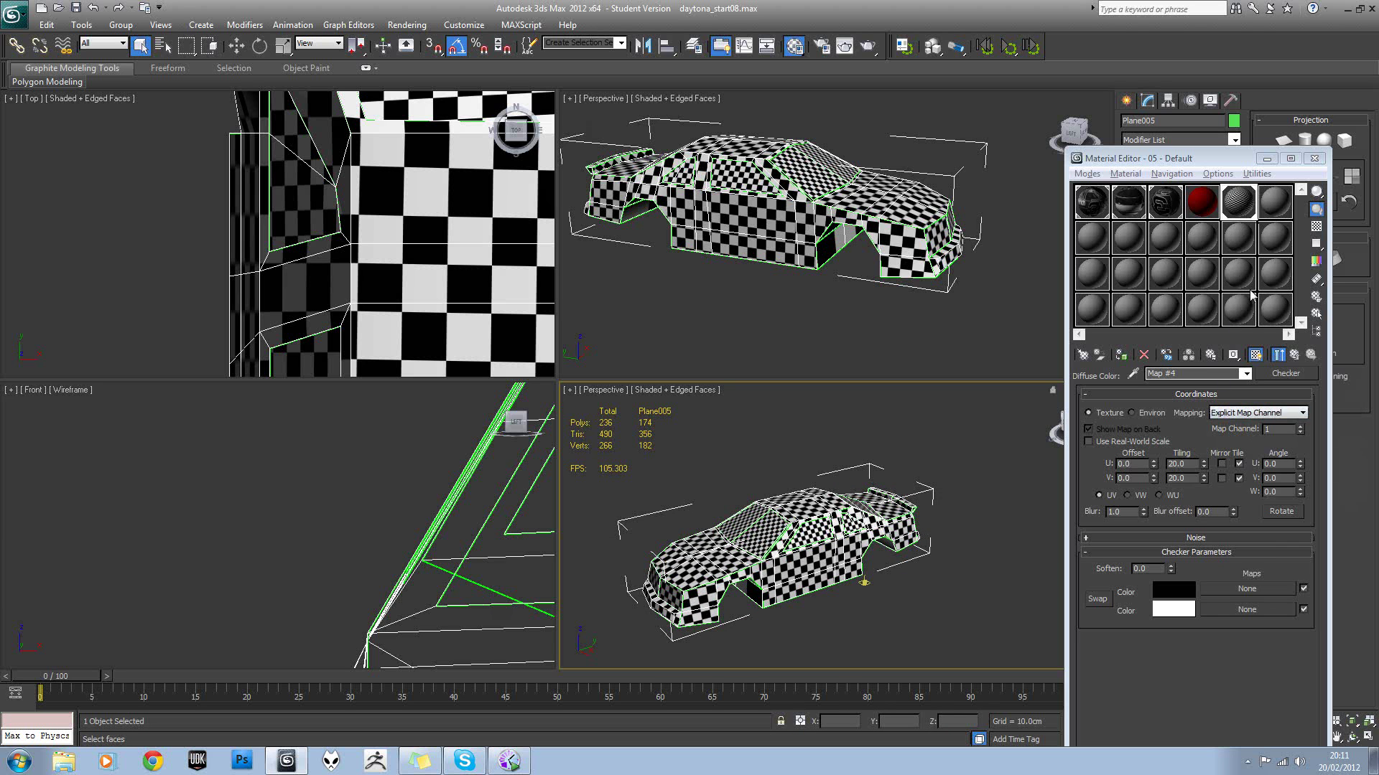
pyautogui.click(1207, 201)
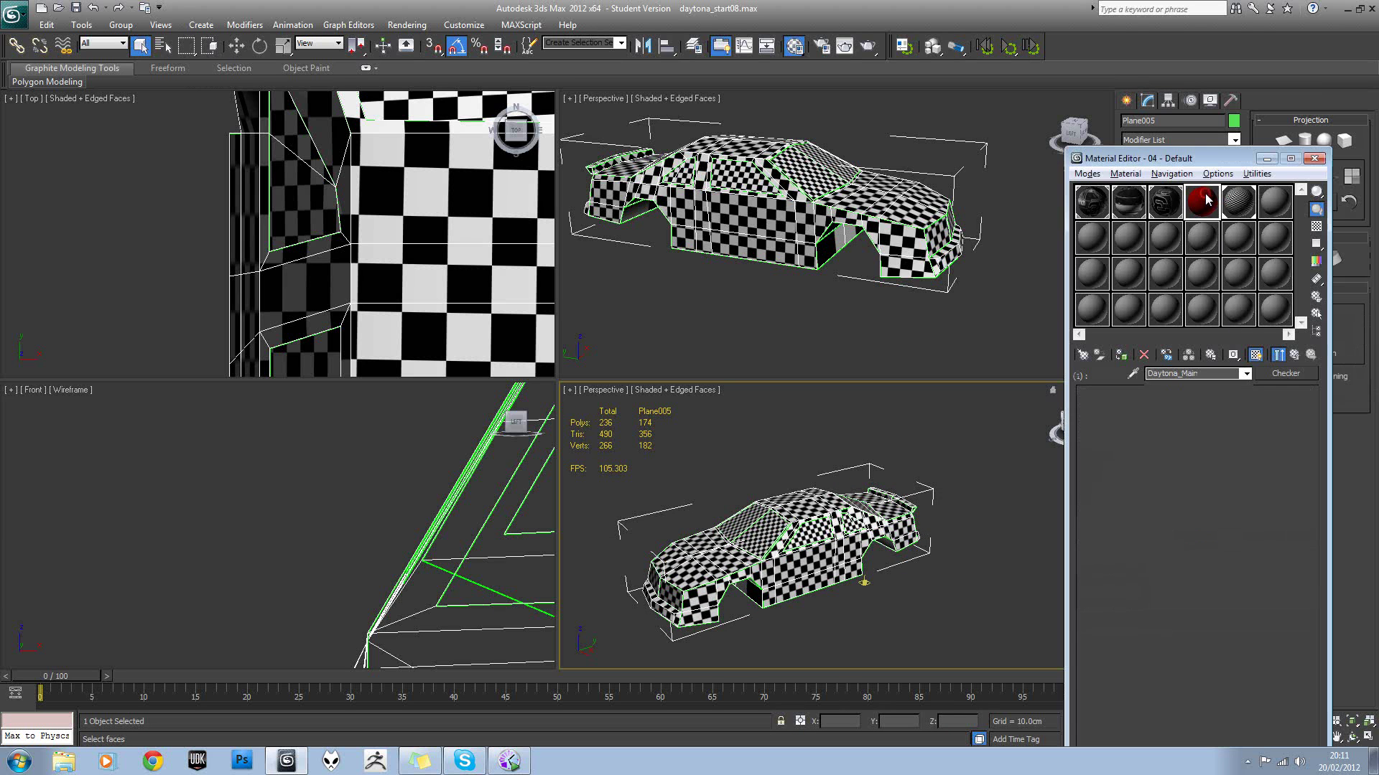
pyautogui.click(1126, 358)
# Turn off edged faces in the active perspective view and inspect the car body with its red and blue materials.
pyautogui.moveTo(893, 526); pyautogui.dragTo(895, 509, button='middle')
pyautogui.press('F4')
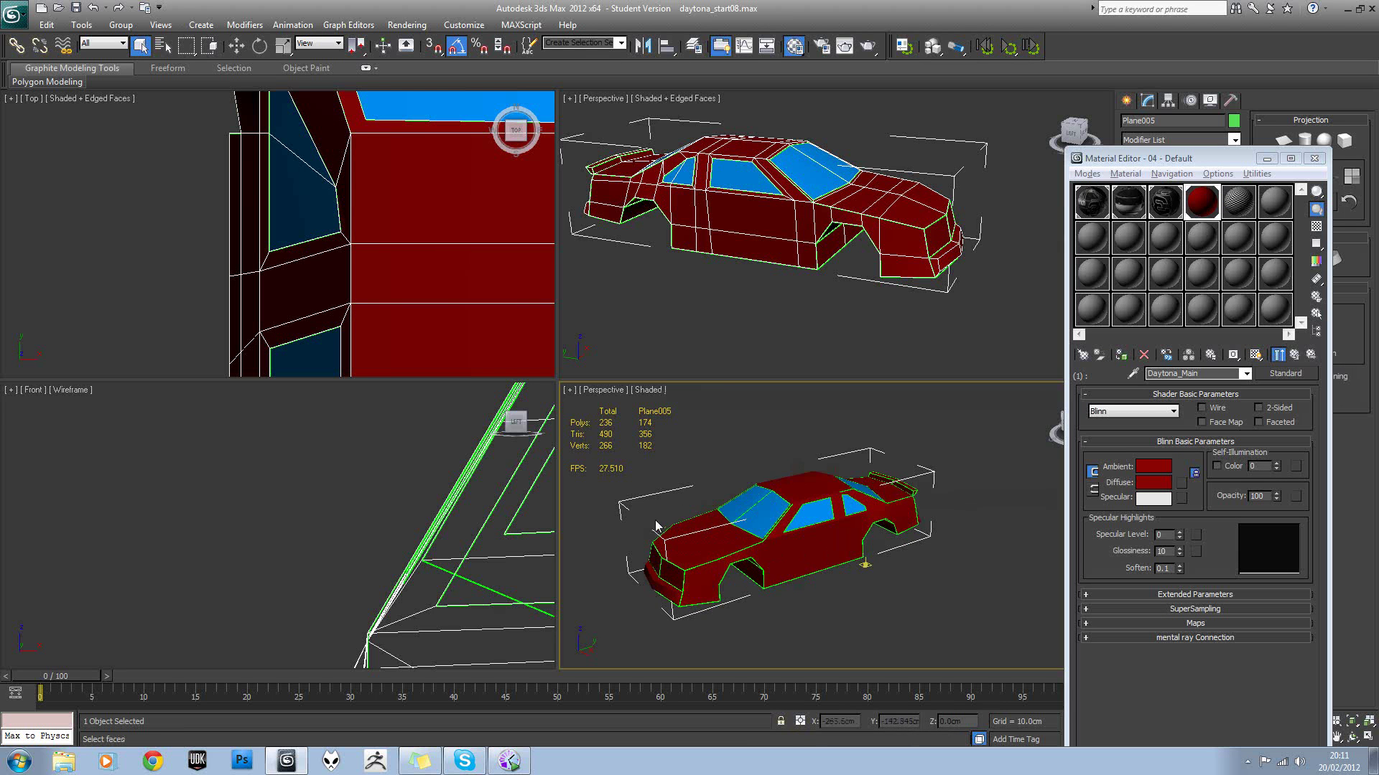
pyautogui.keyDown('alt'); pyautogui.moveTo(668, 517); pyautogui.dragTo(759, 529, button='middle'); pyautogui.keyUp('alt')
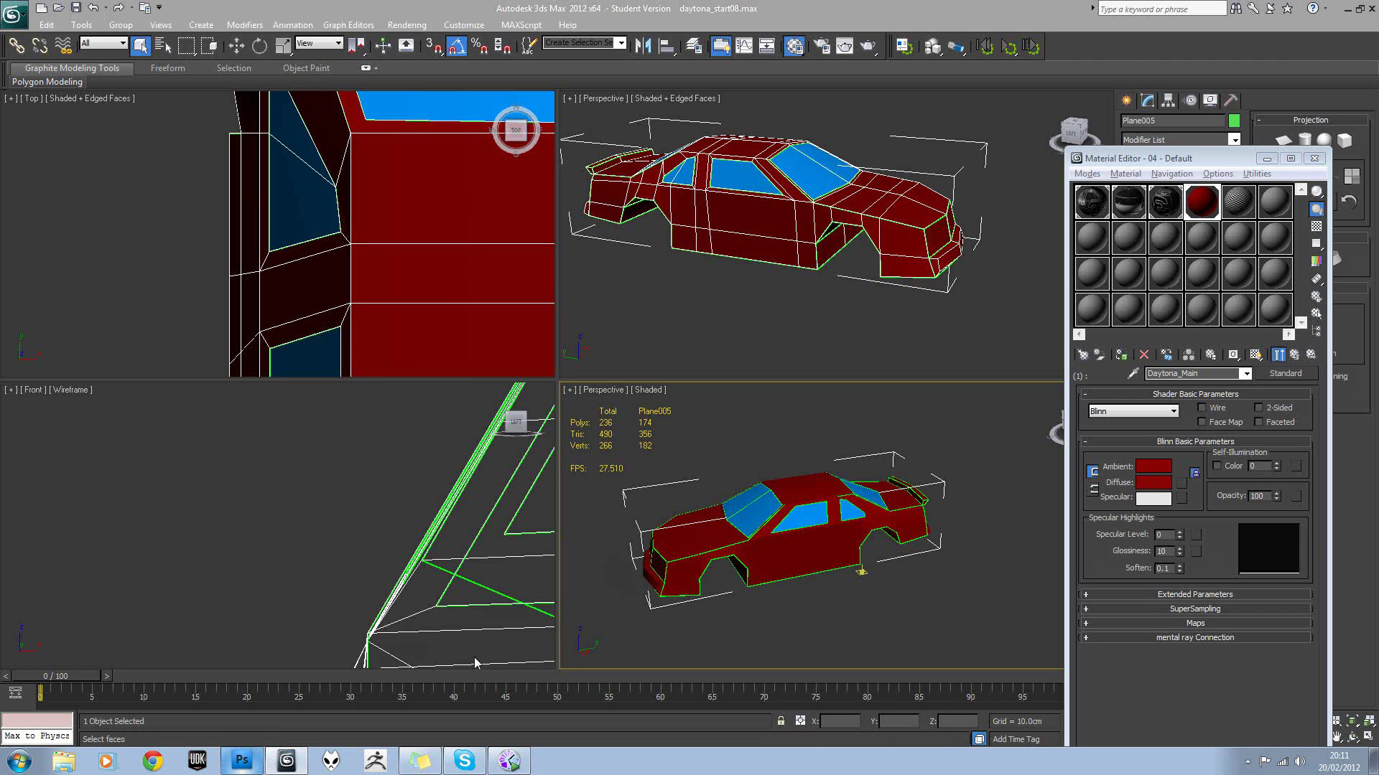